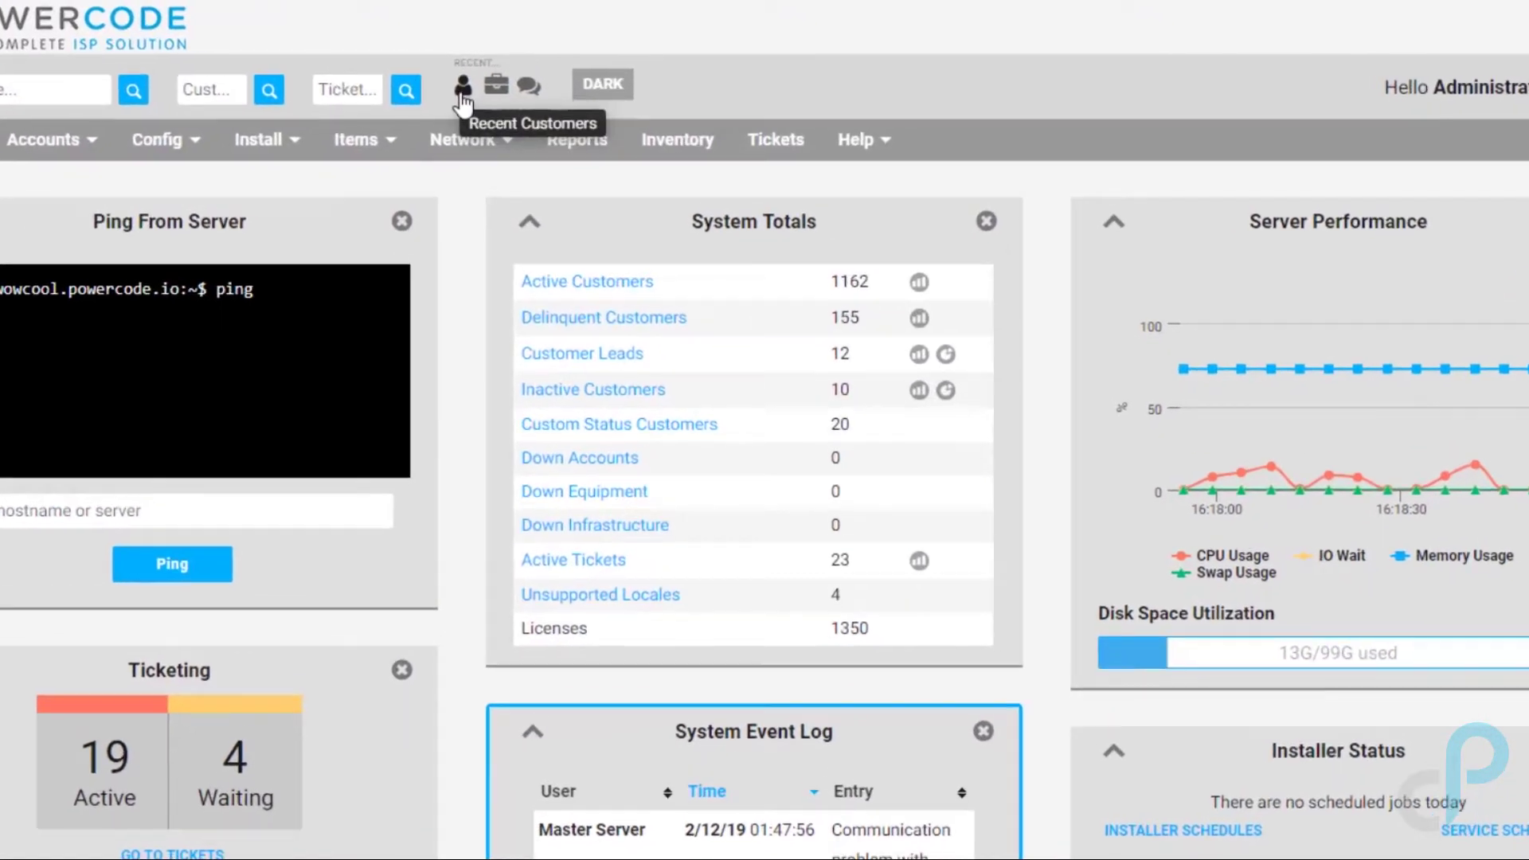
Open the recent customer account All That You Can't Leave Behind BBQ and display its billing details.
left_click(505, 80)
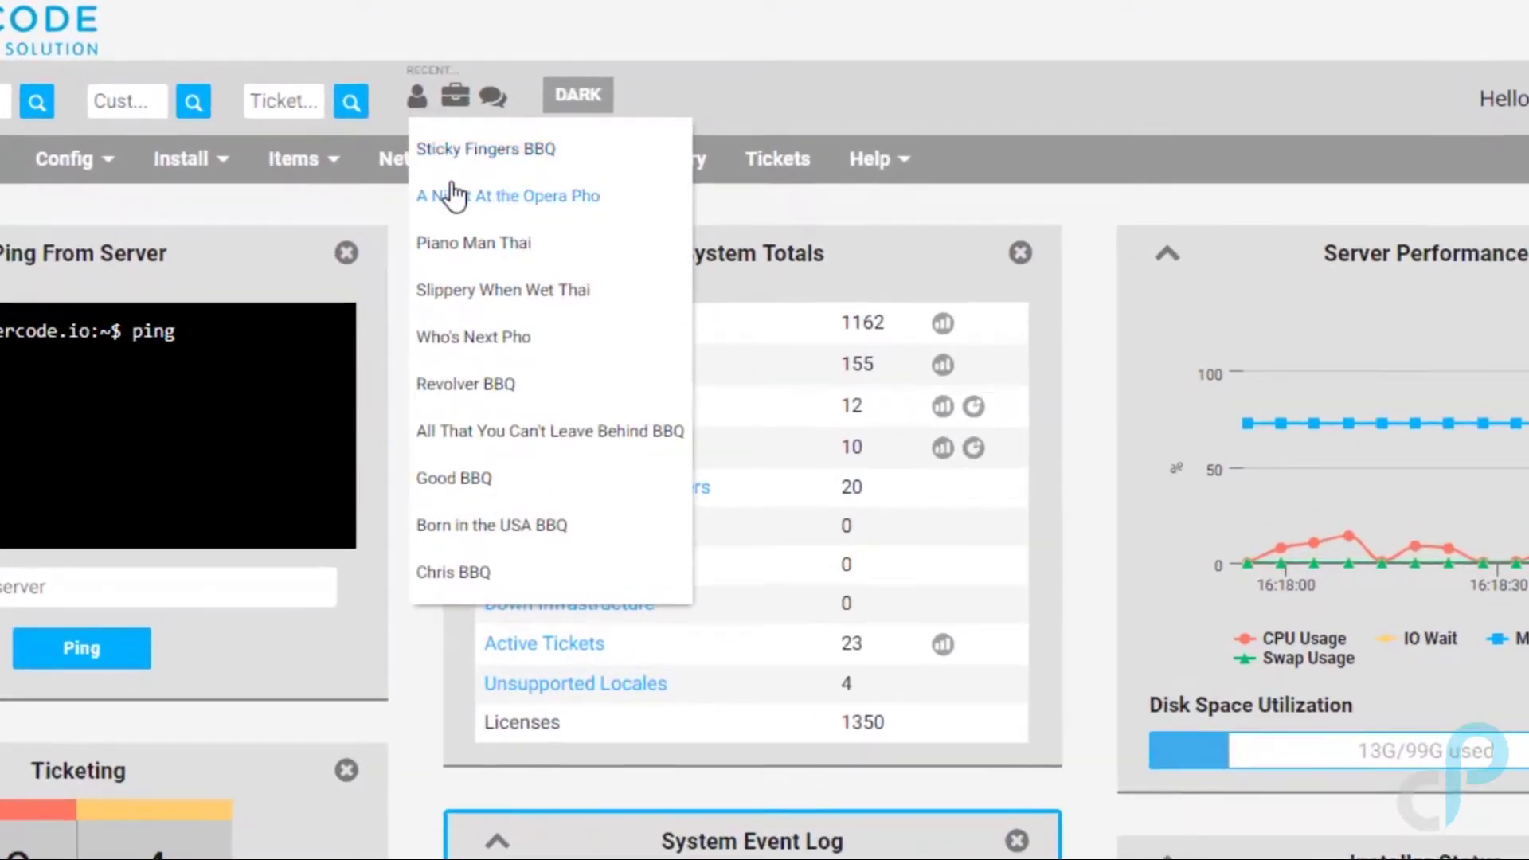
left_click(470, 430)
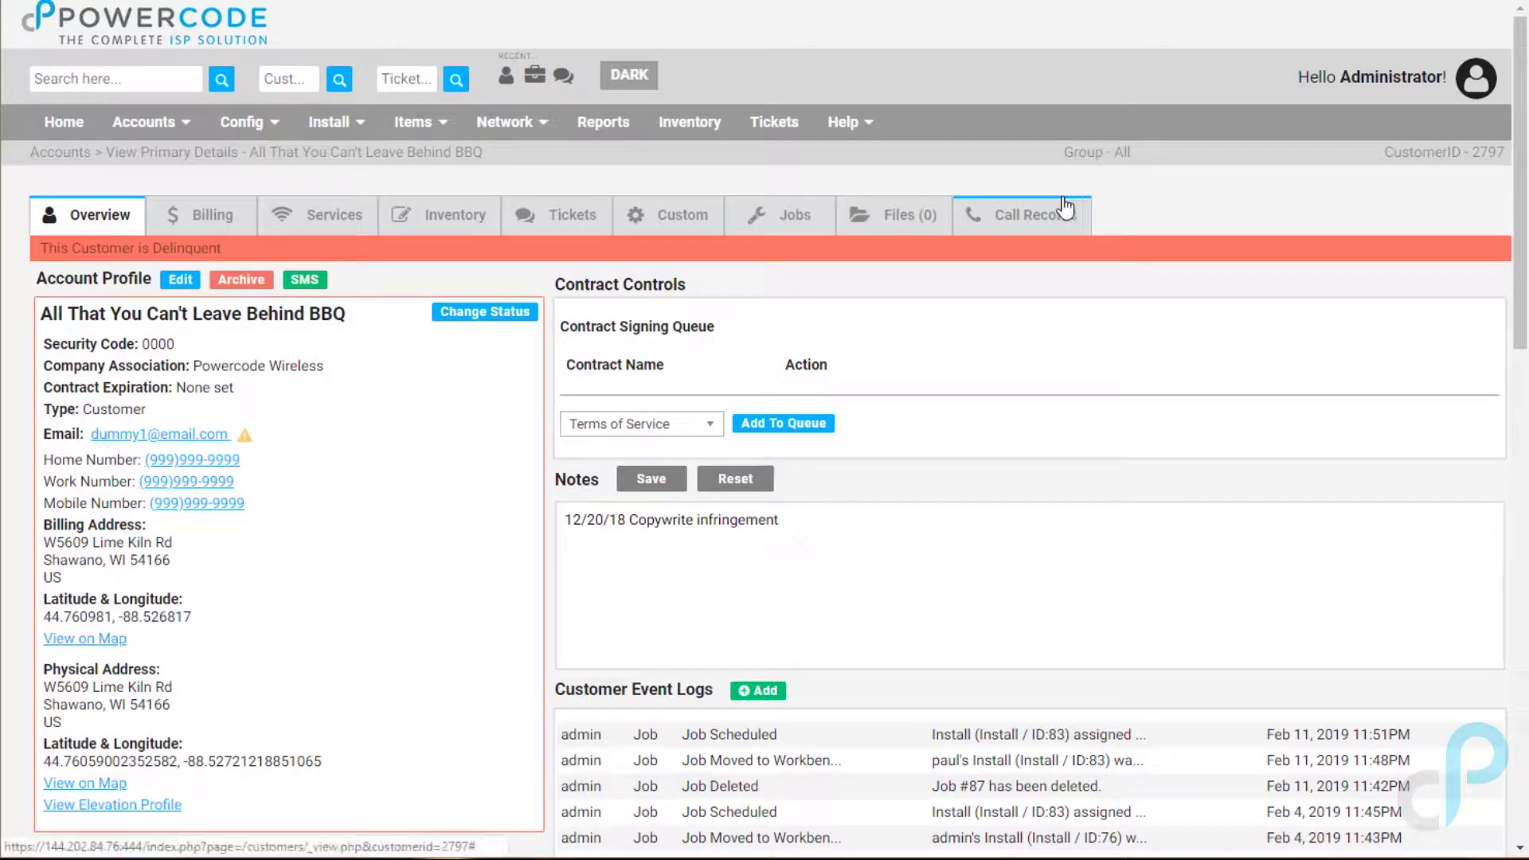
left_click(211, 218)
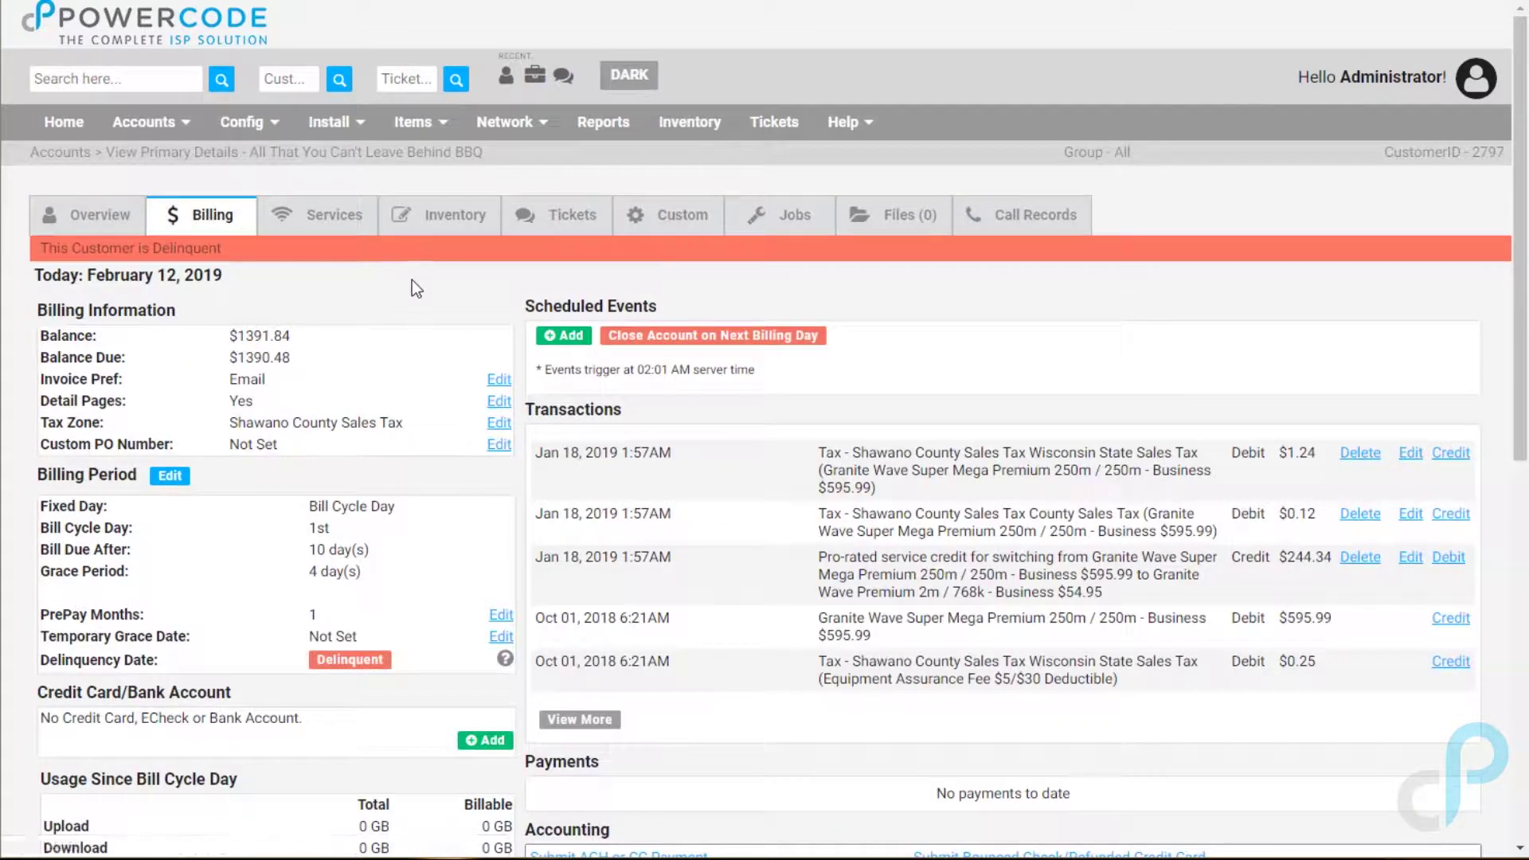
View the account's billing period settings, including cycle day, due day and grace period, and leave without saving.
scroll(412, 279, "down", 3)
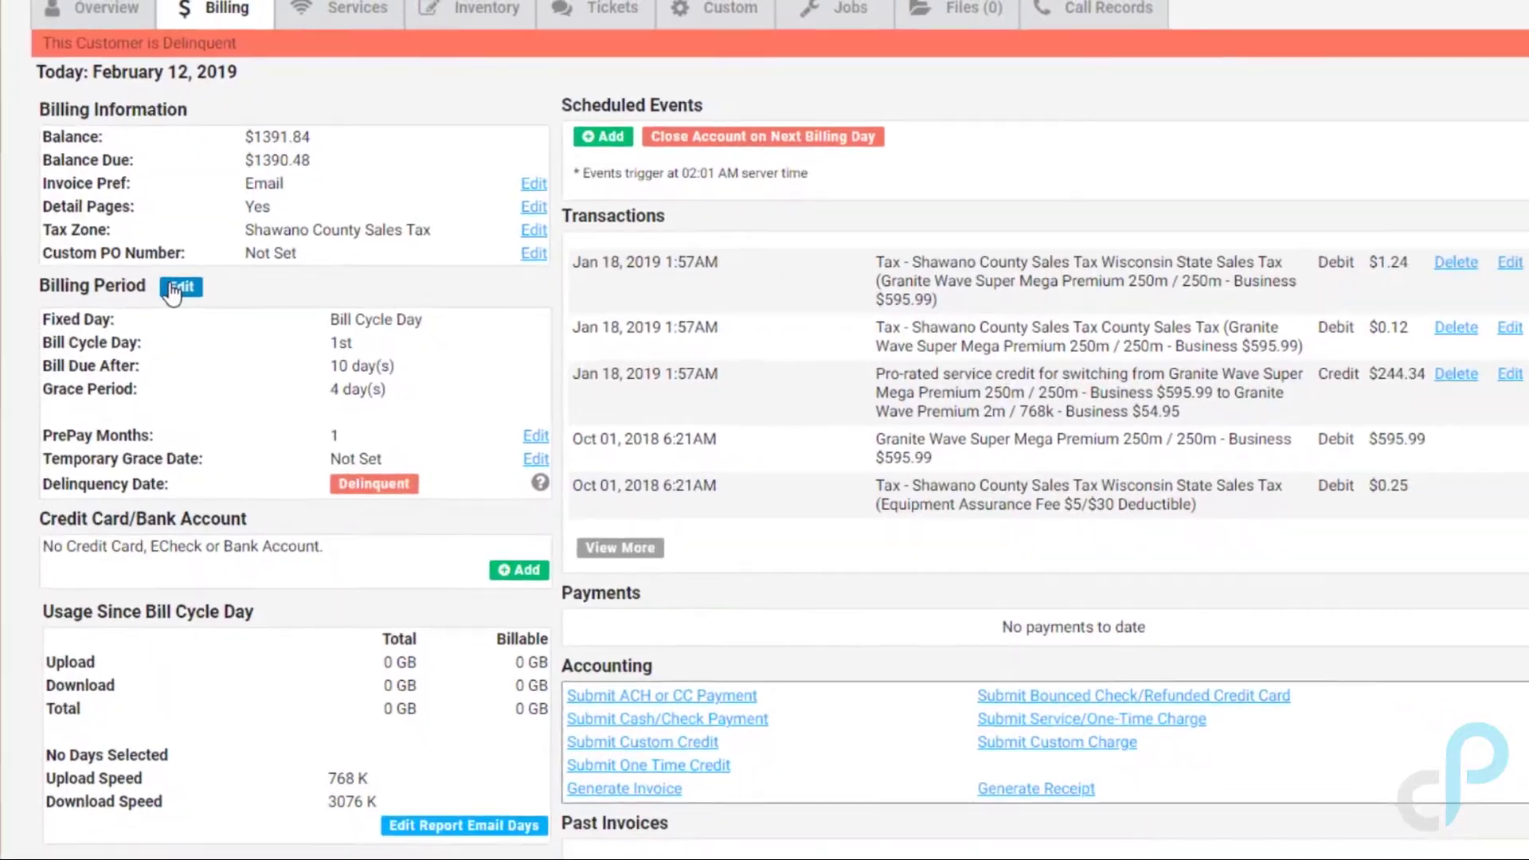
left_click(177, 289)
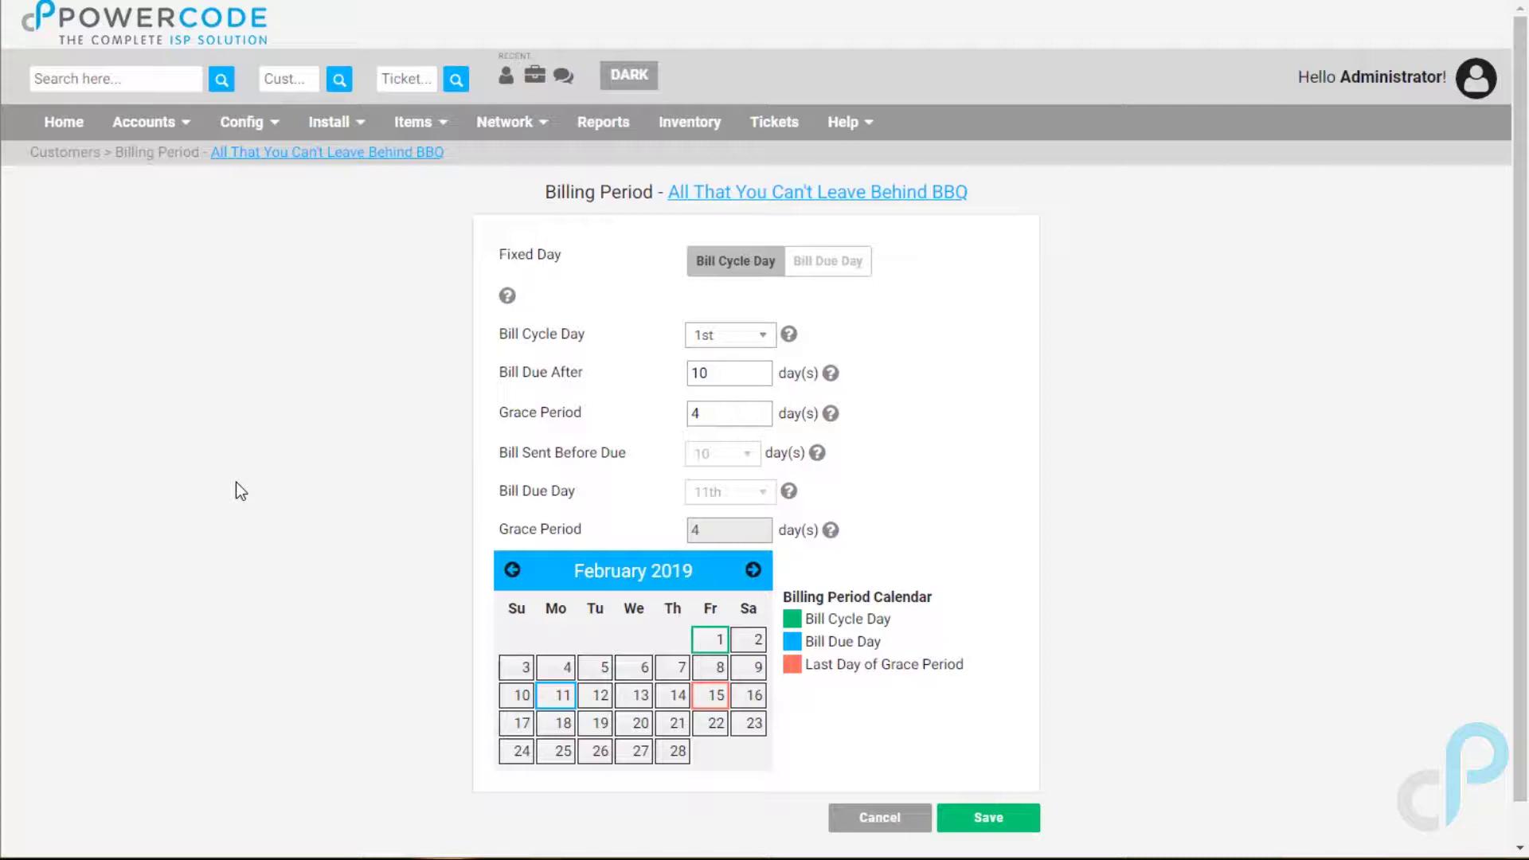
left_click(859, 828)
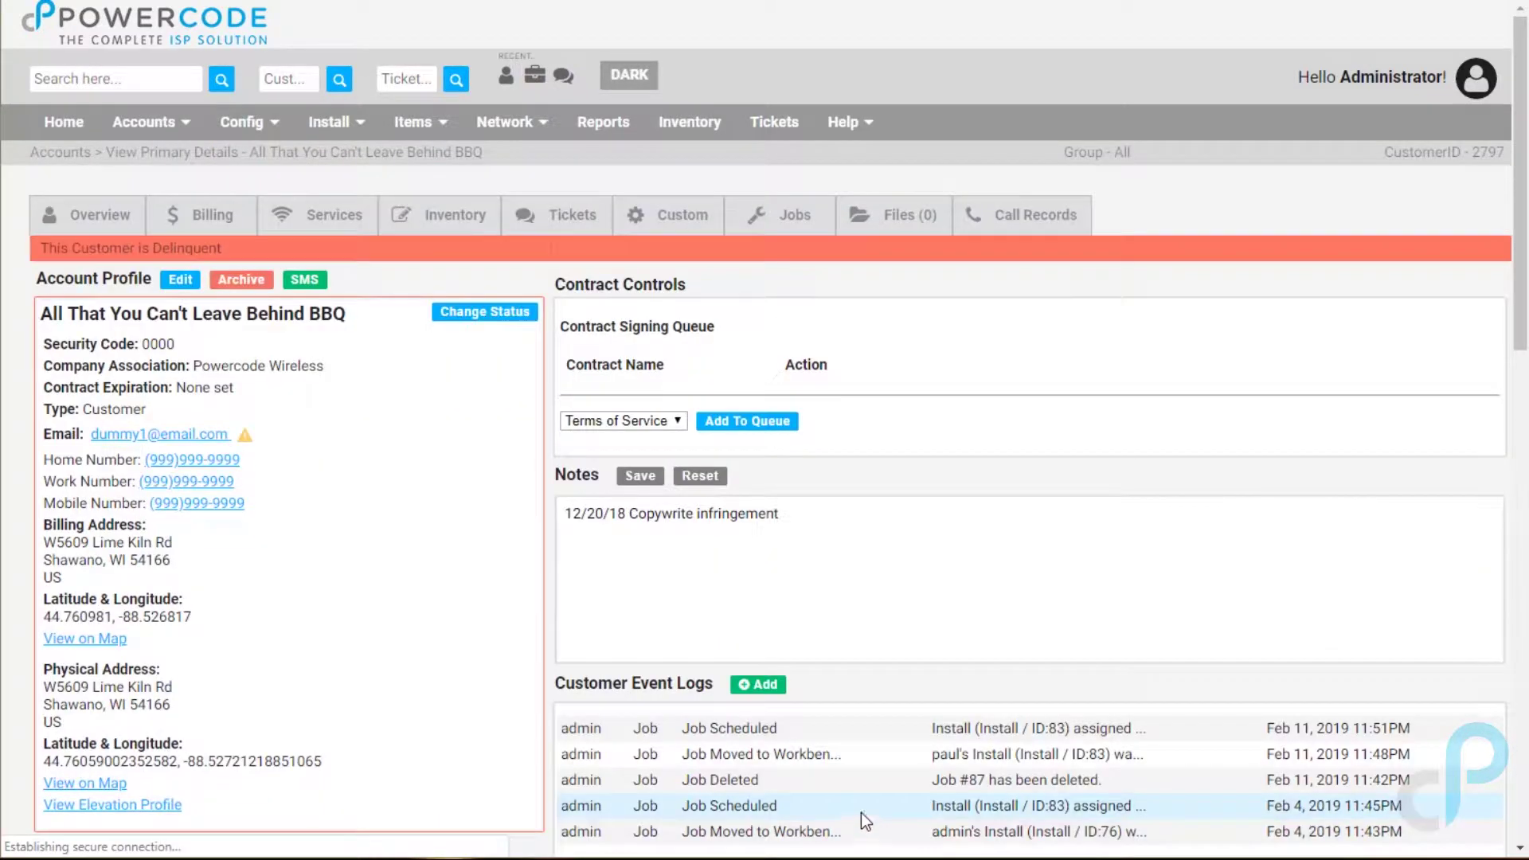
Open the Oct 1, 2018 monthly bill from the past invoices and examine its summary, credits, charges and taxes.
scroll(777, 694, "down", 3)
scroll(777, 694, "down", 2)
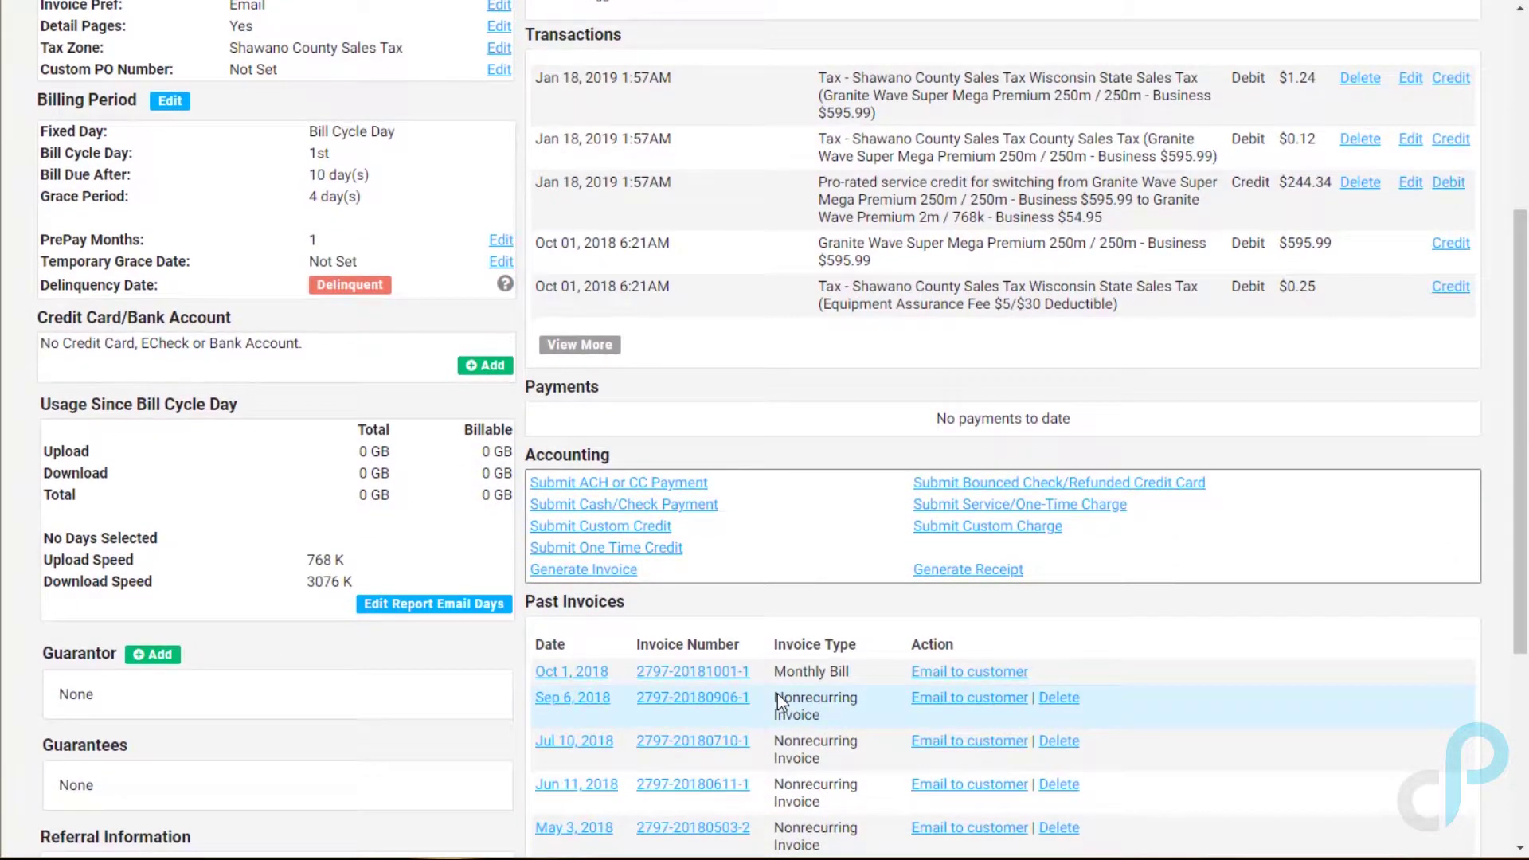
scroll(778, 695, "down", 2)
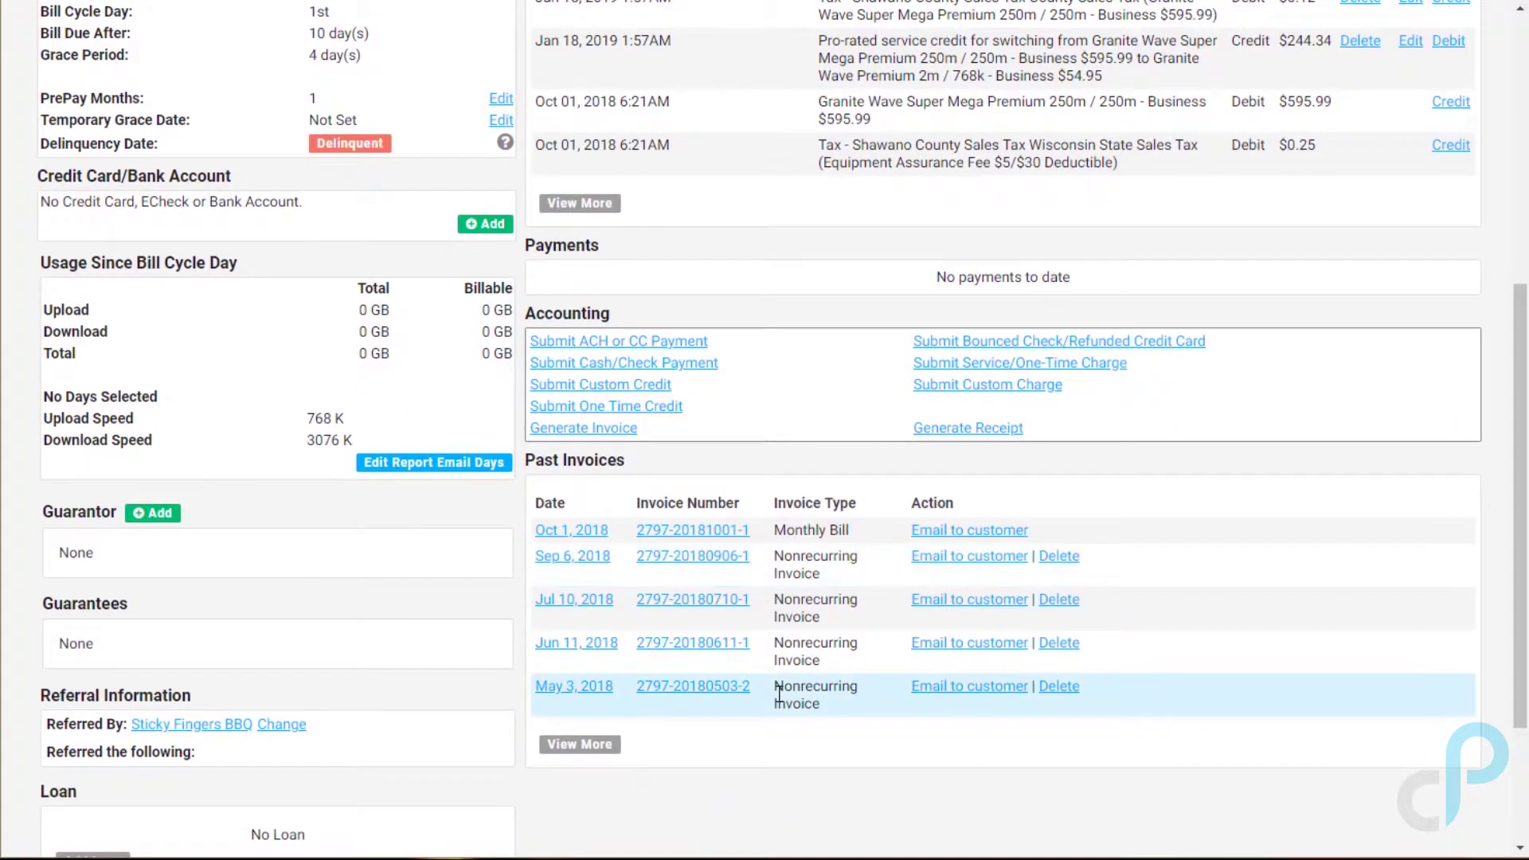
left_click(571, 529)
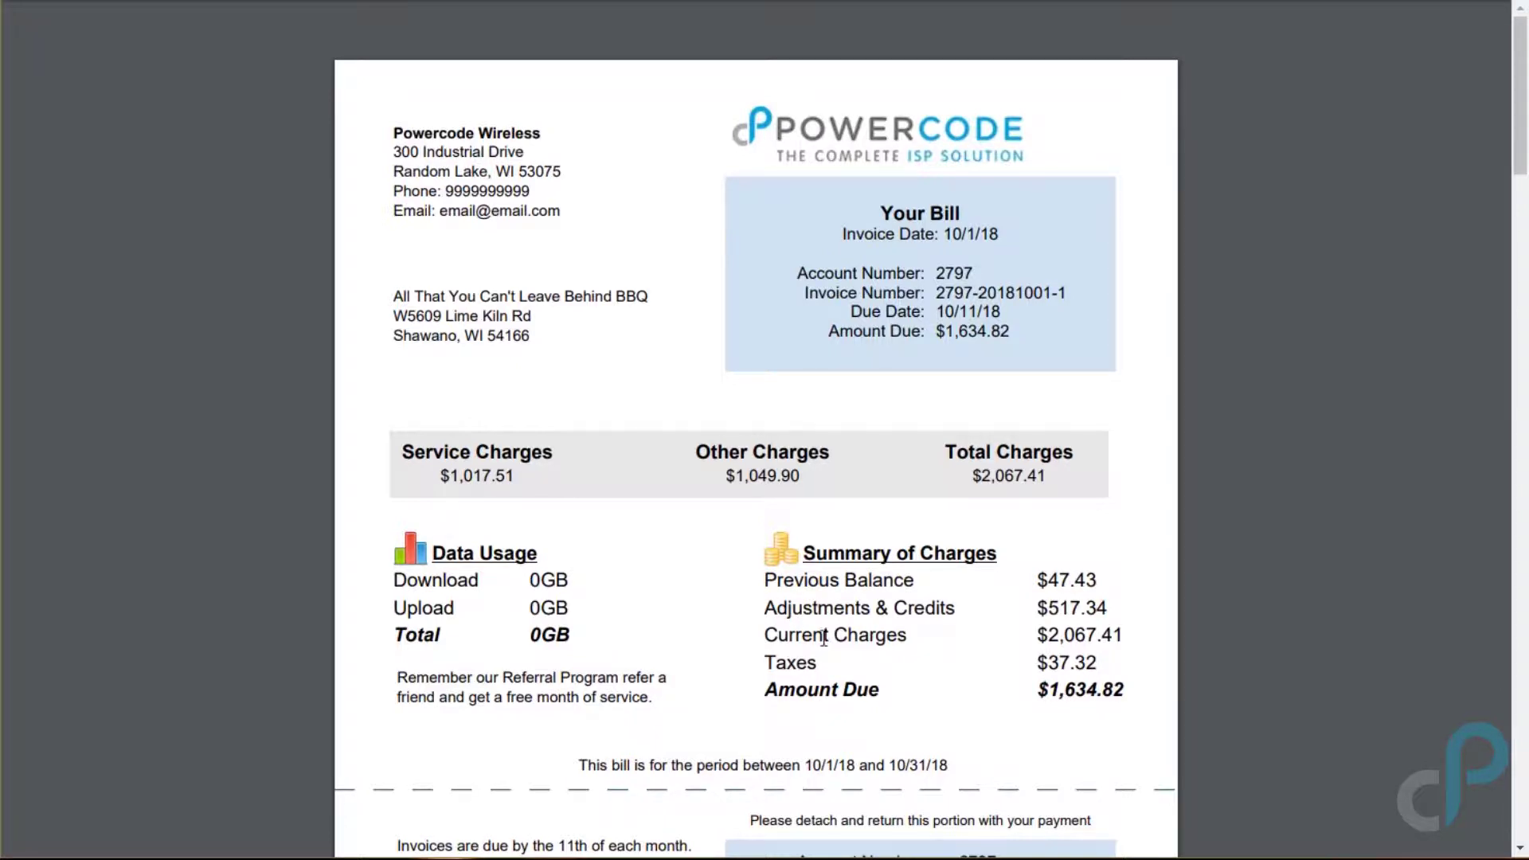
scroll(823, 637, "down", 4)
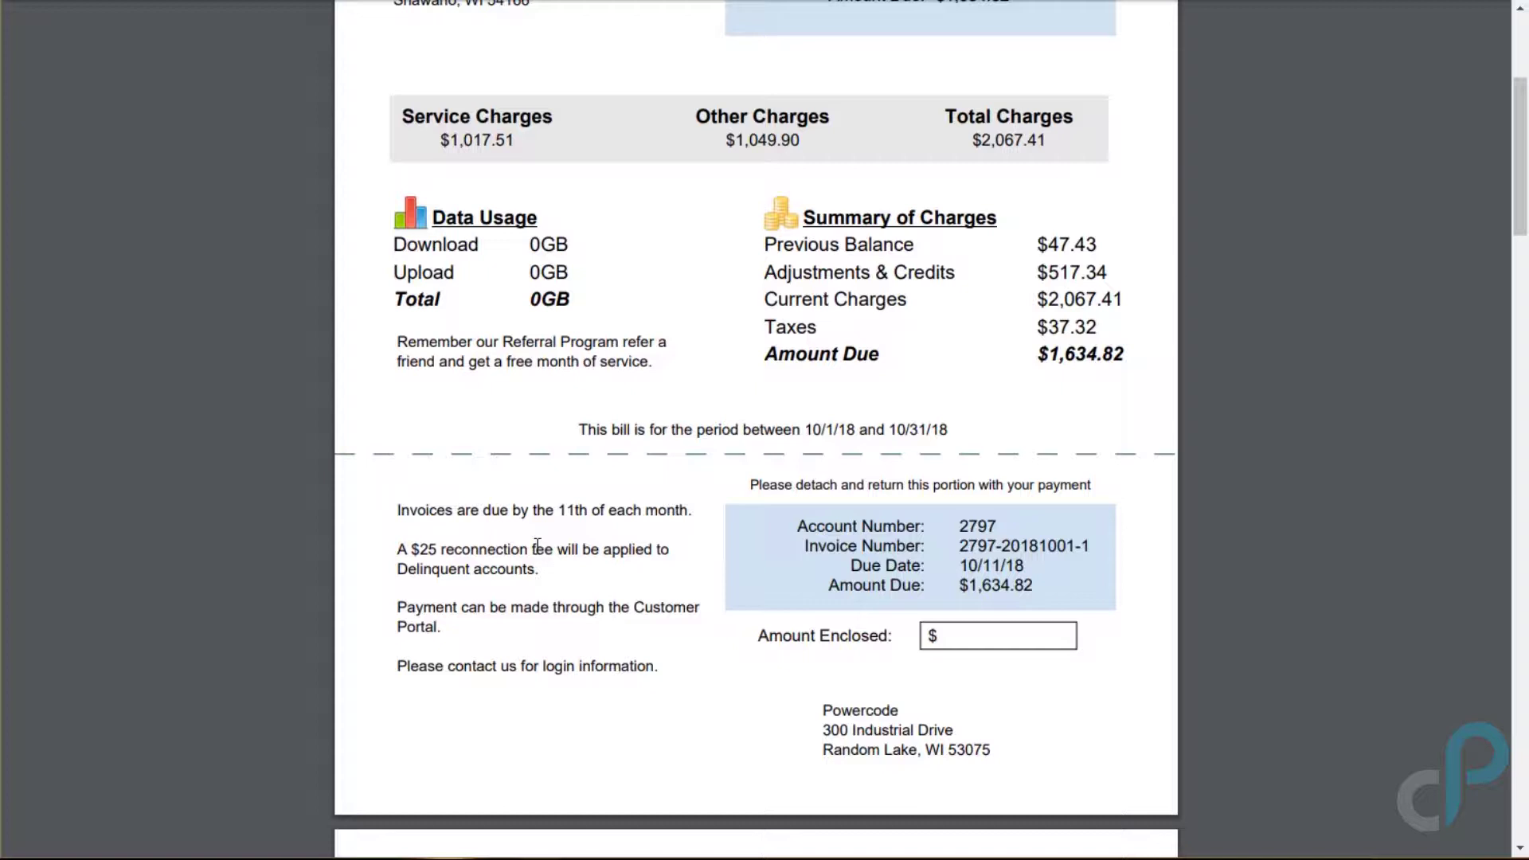
scroll(537, 546, "down", 10)
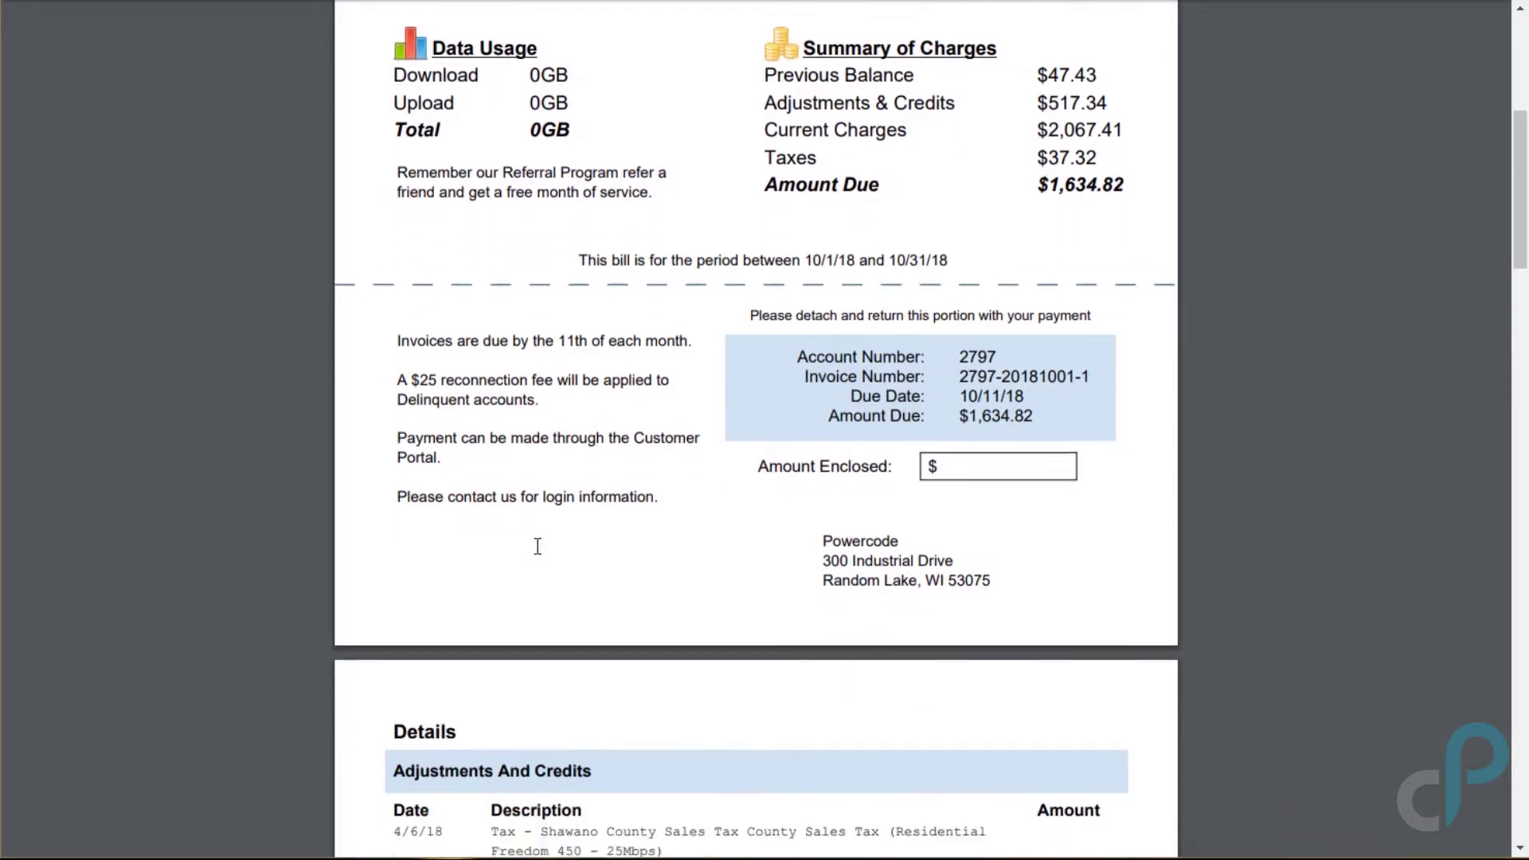
scroll(538, 545, "down", 1)
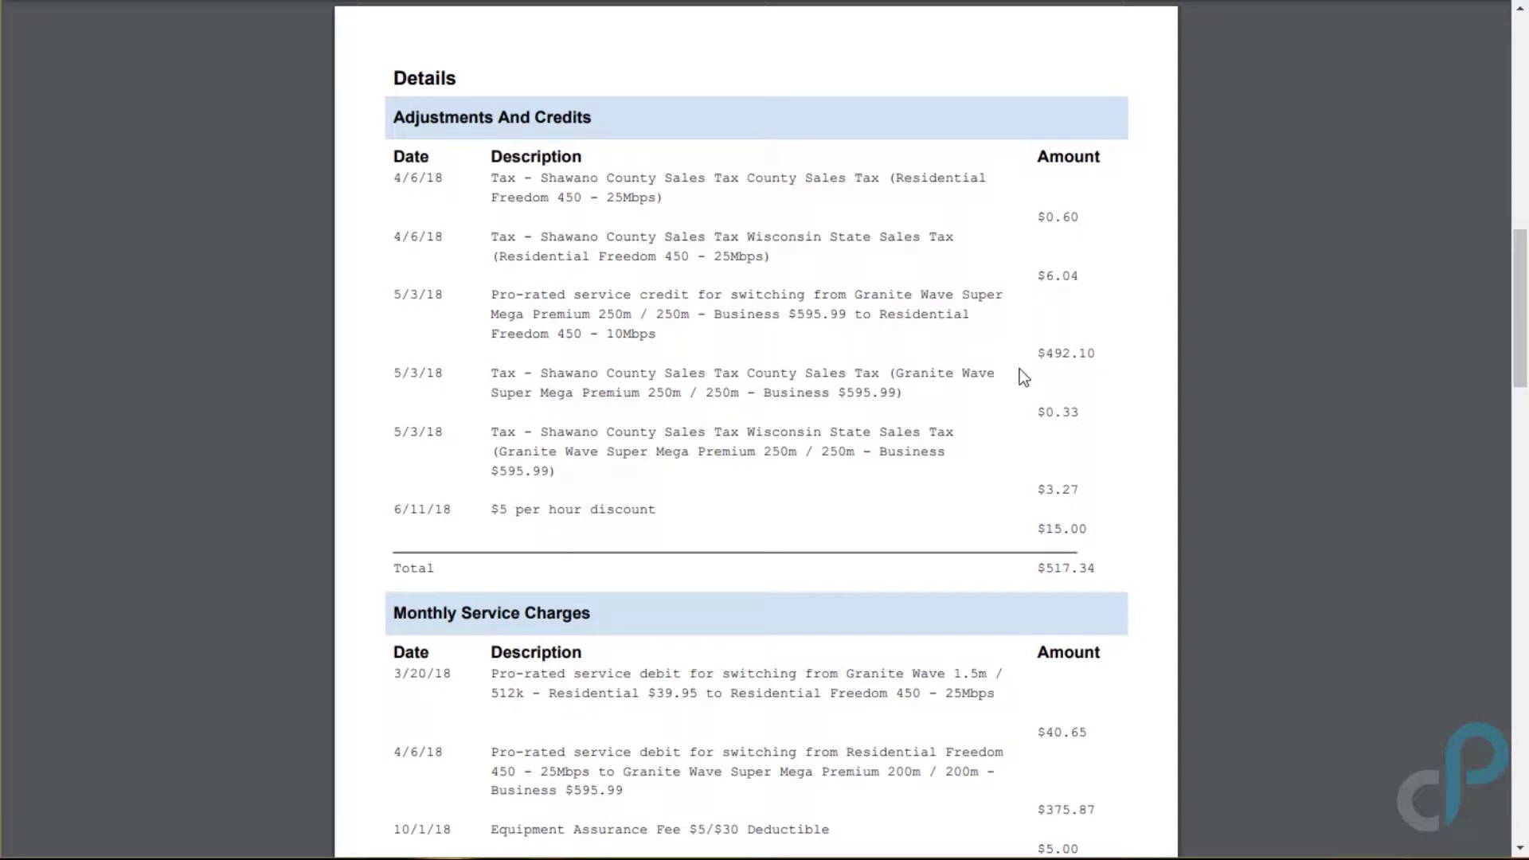
scroll(1023, 377, "down", 7)
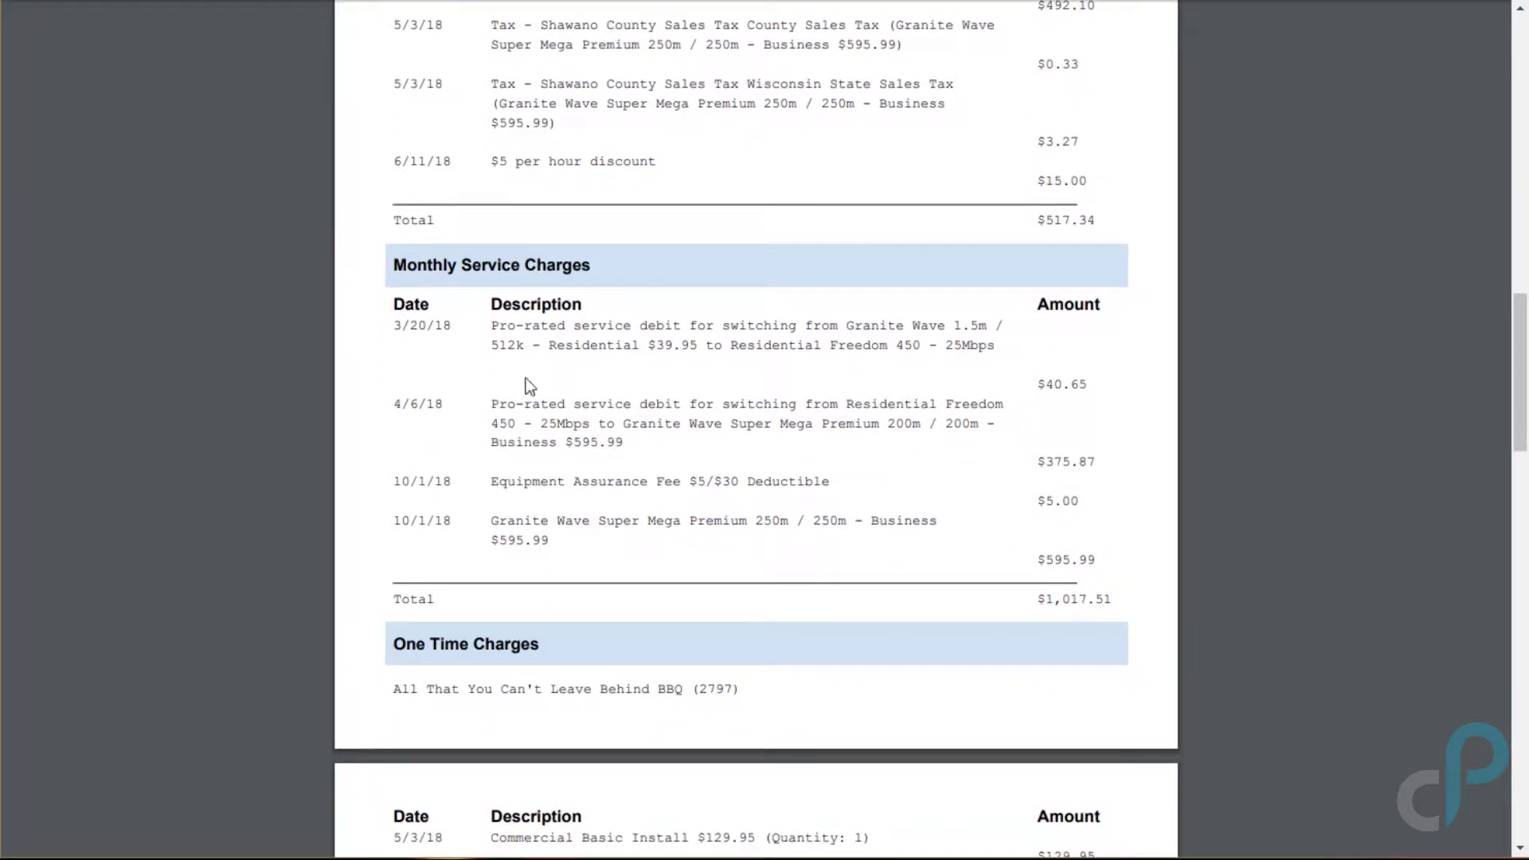
scroll(778, 466, "down", 10)
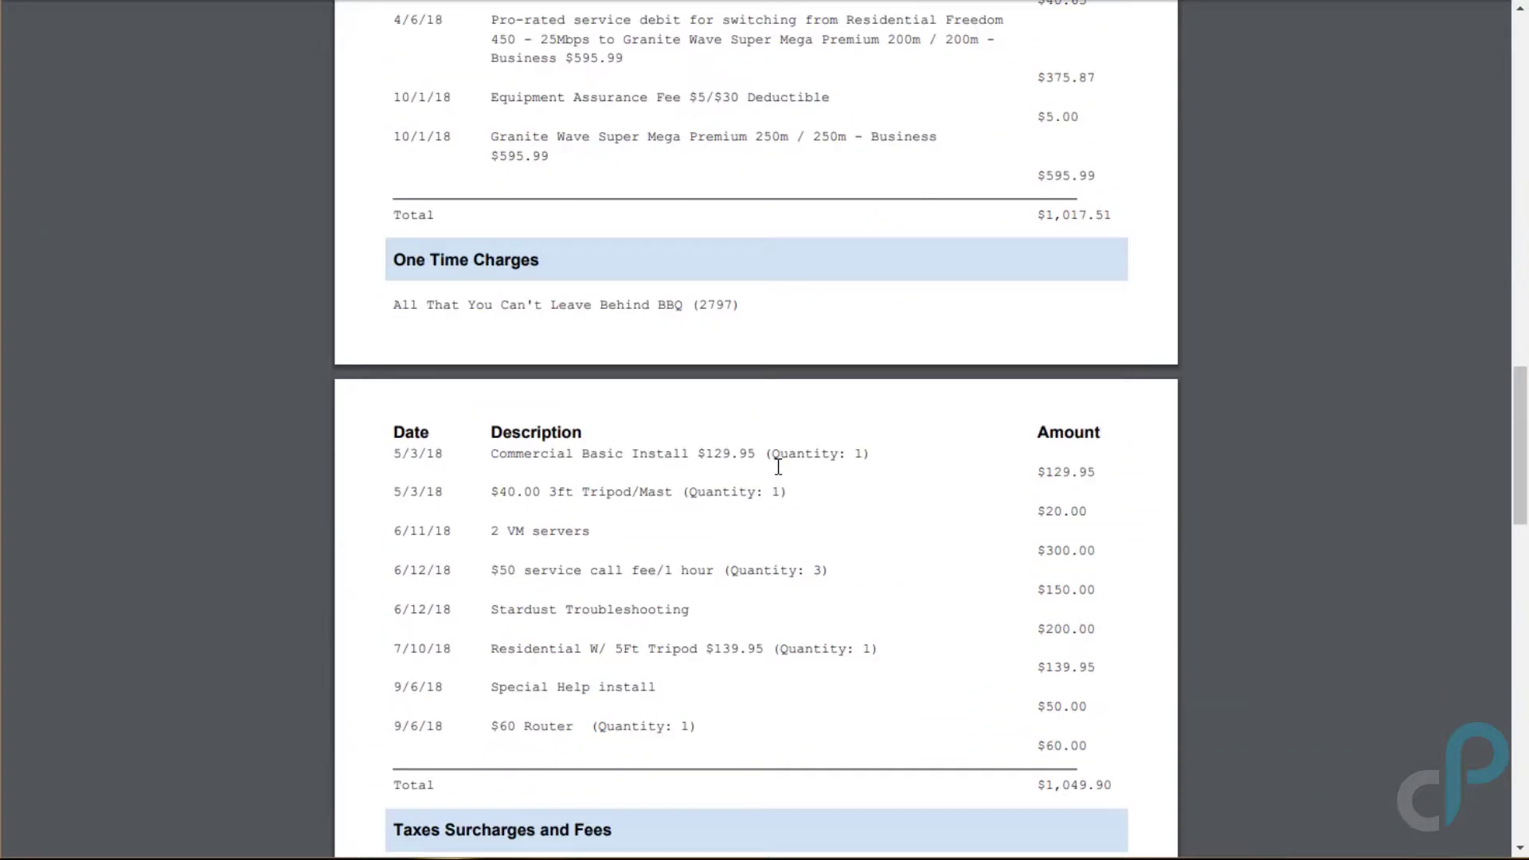
scroll(693, 422, "down", 9)
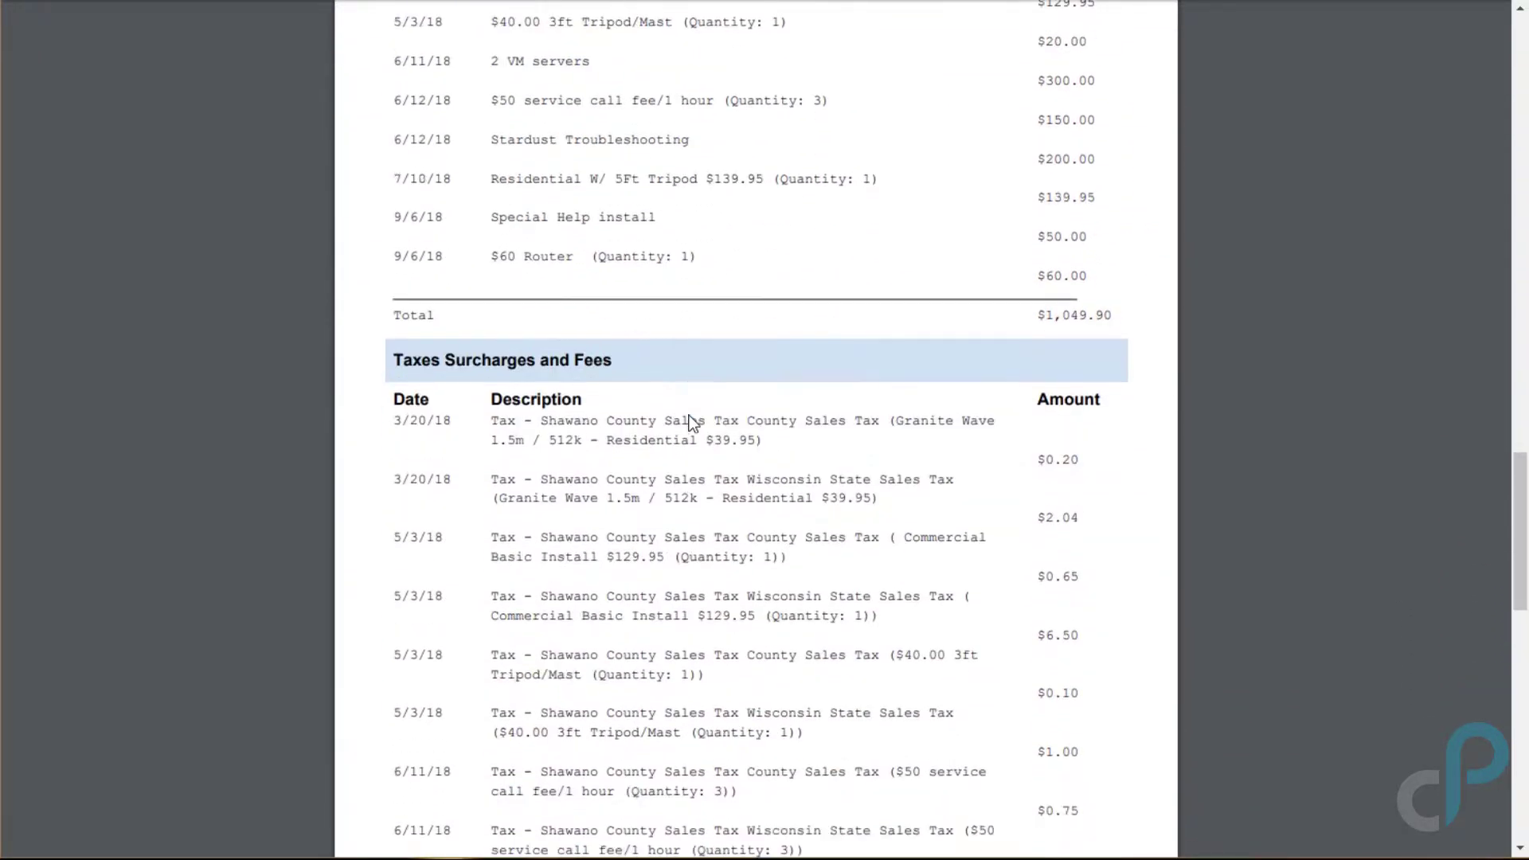
scroll(1070, 423, "down", 11)
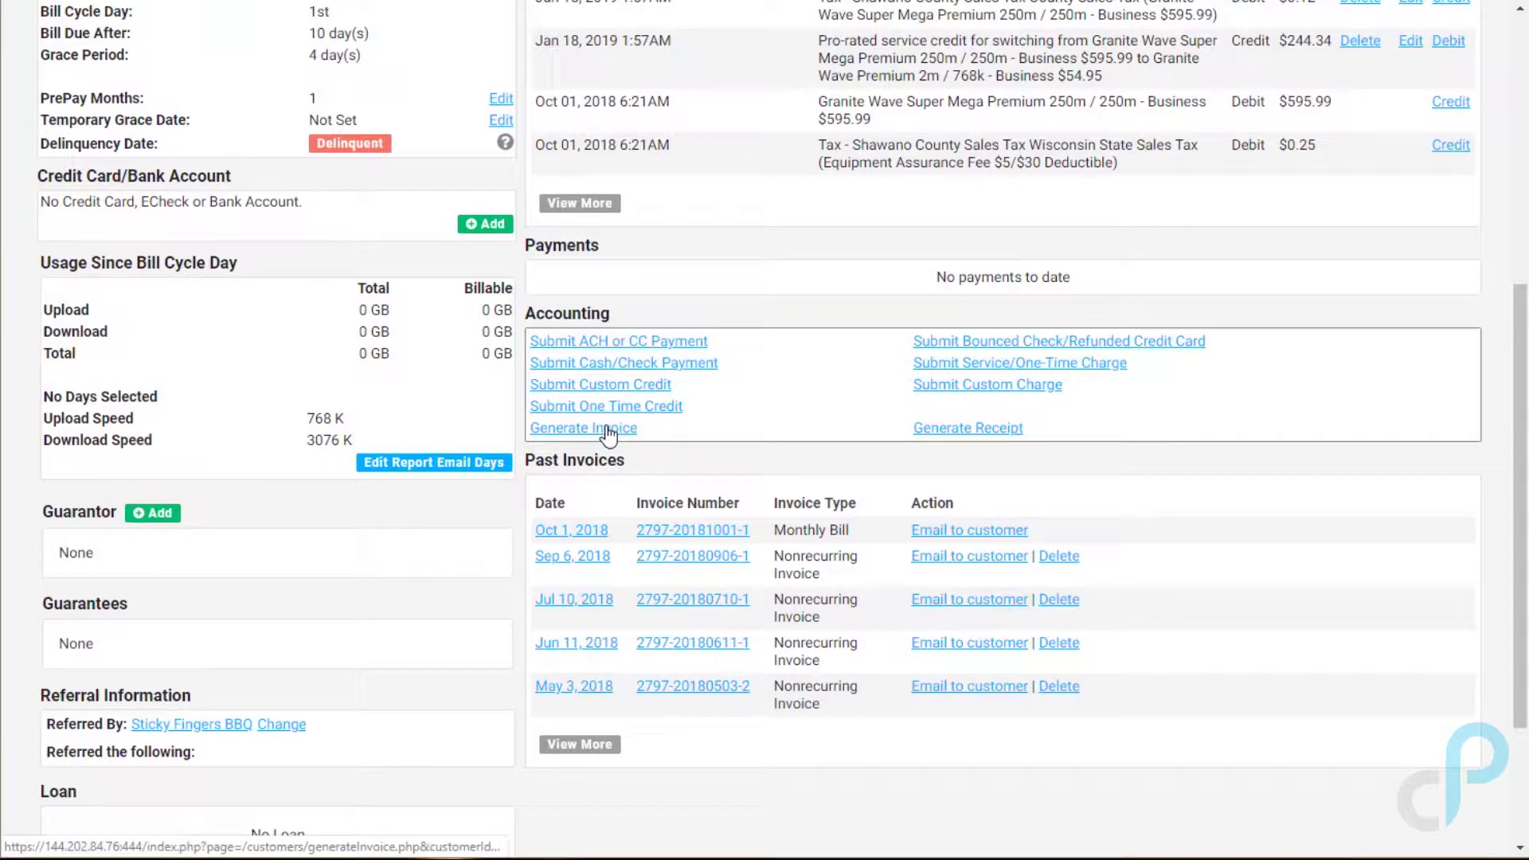
Look over the remaining billing sections and the custom charge form, and return to the account without submitting a charge.
scroll(738, 404, "up", 4)
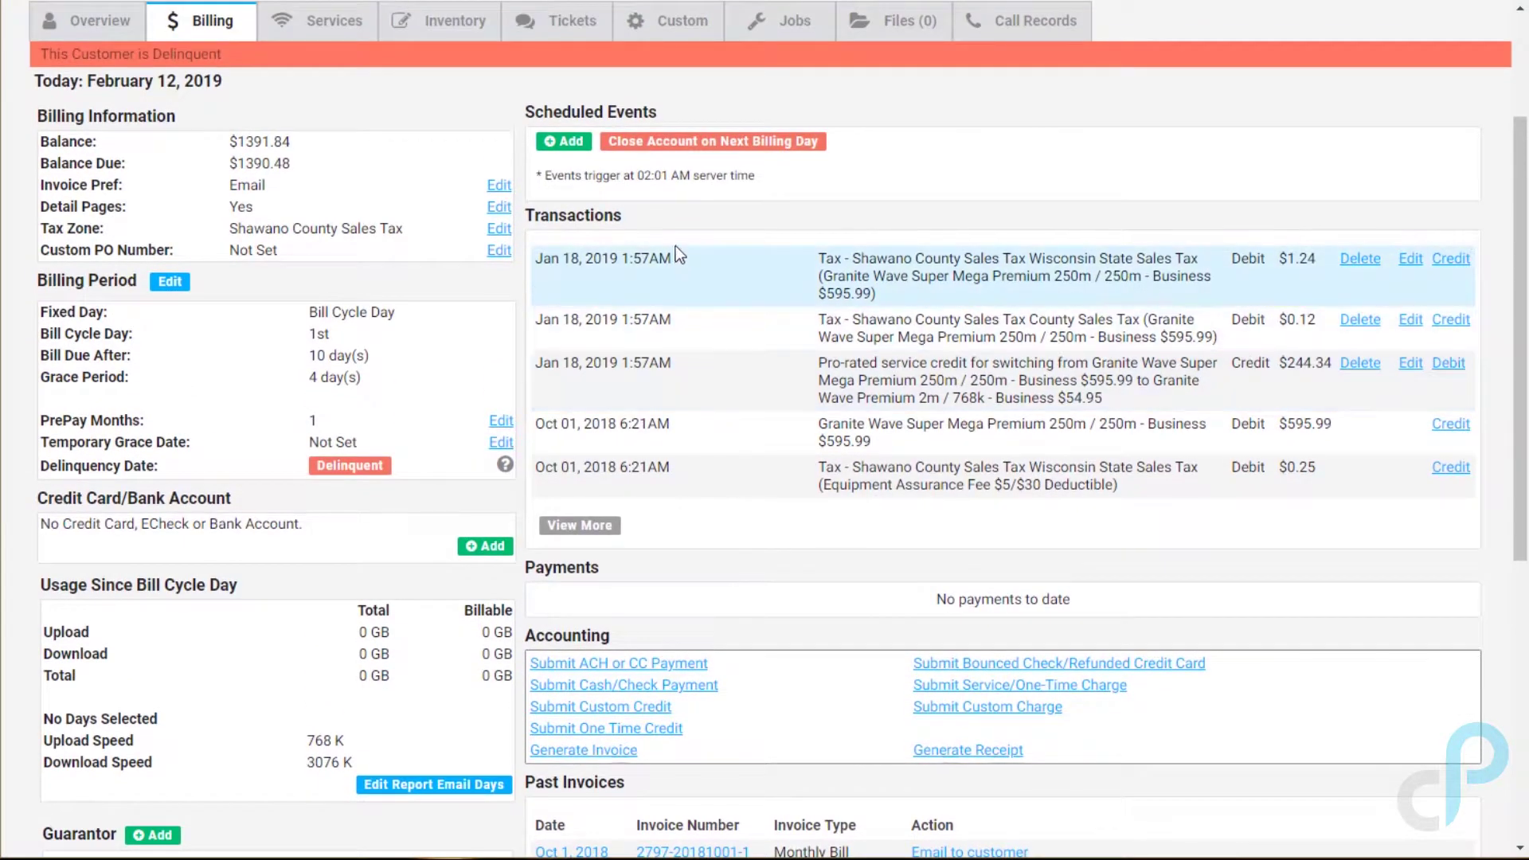
scroll(738, 504, "down", 5)
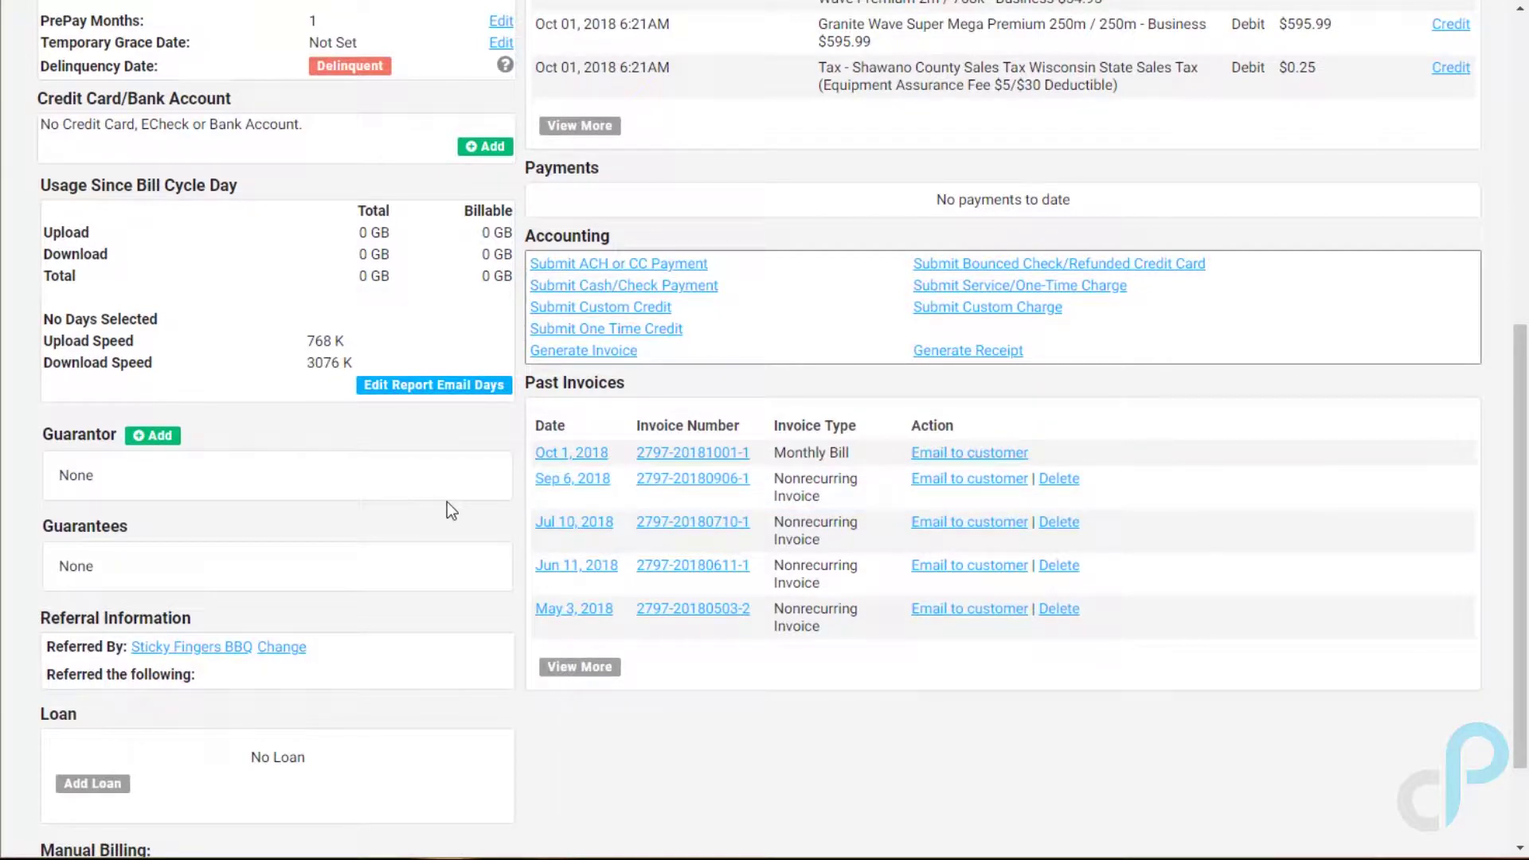
scroll(447, 503, "down", 3)
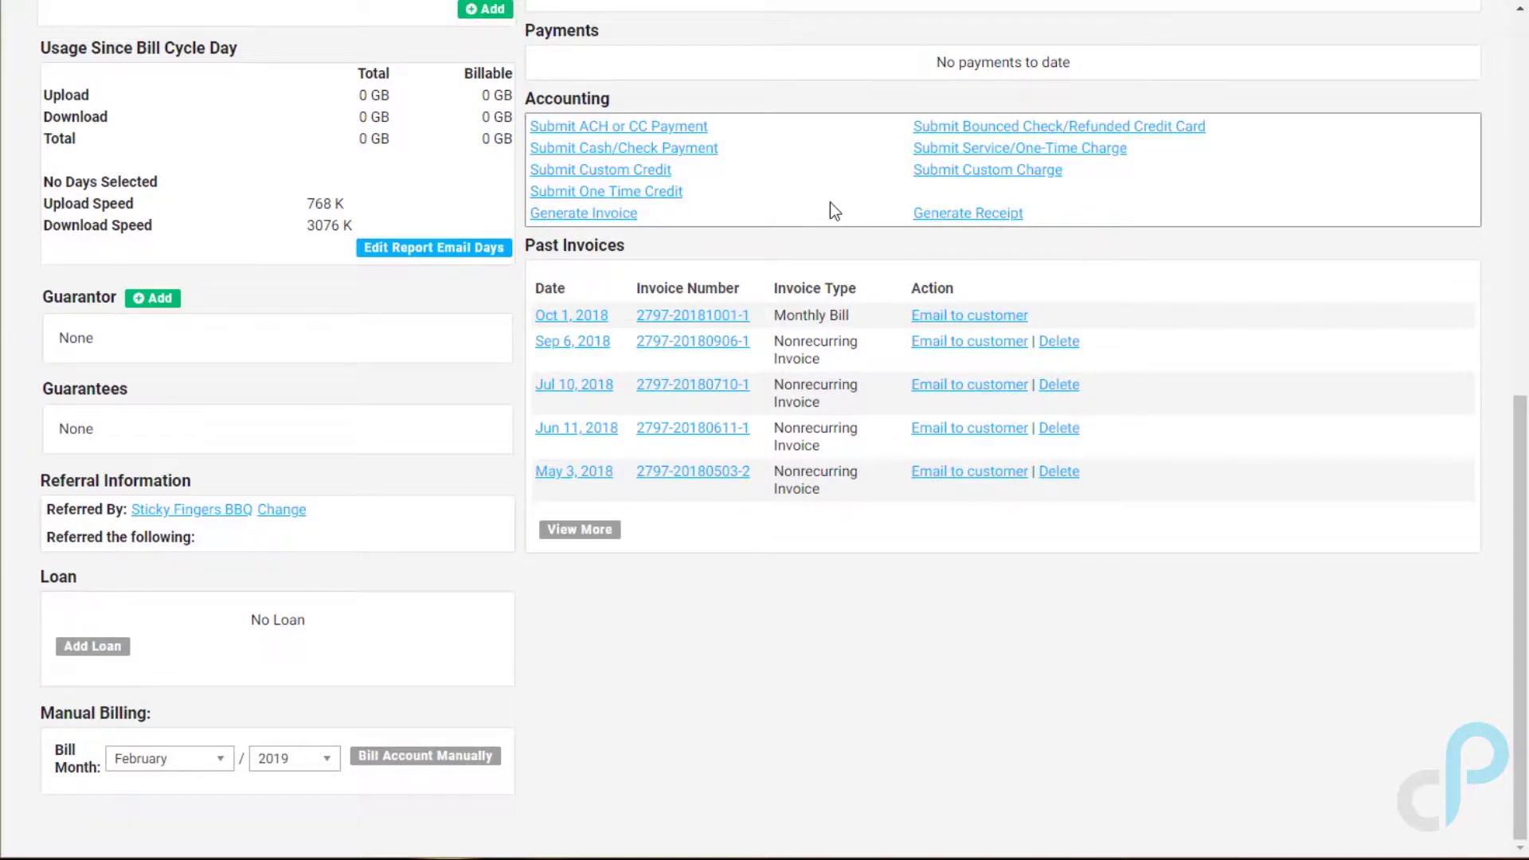
scroll(830, 204, "up", 1)
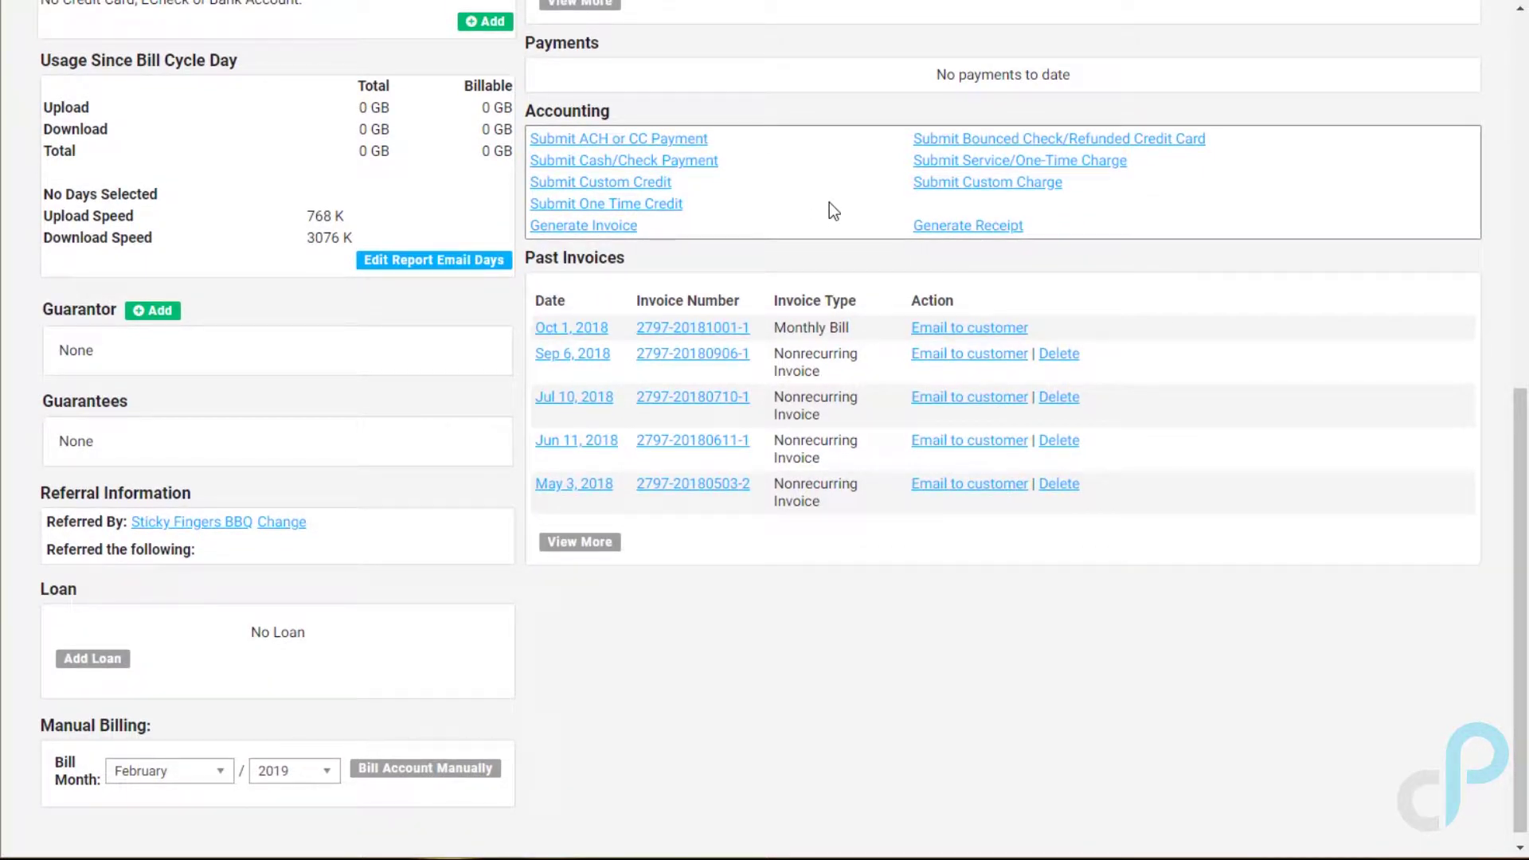
left_click(1010, 185)
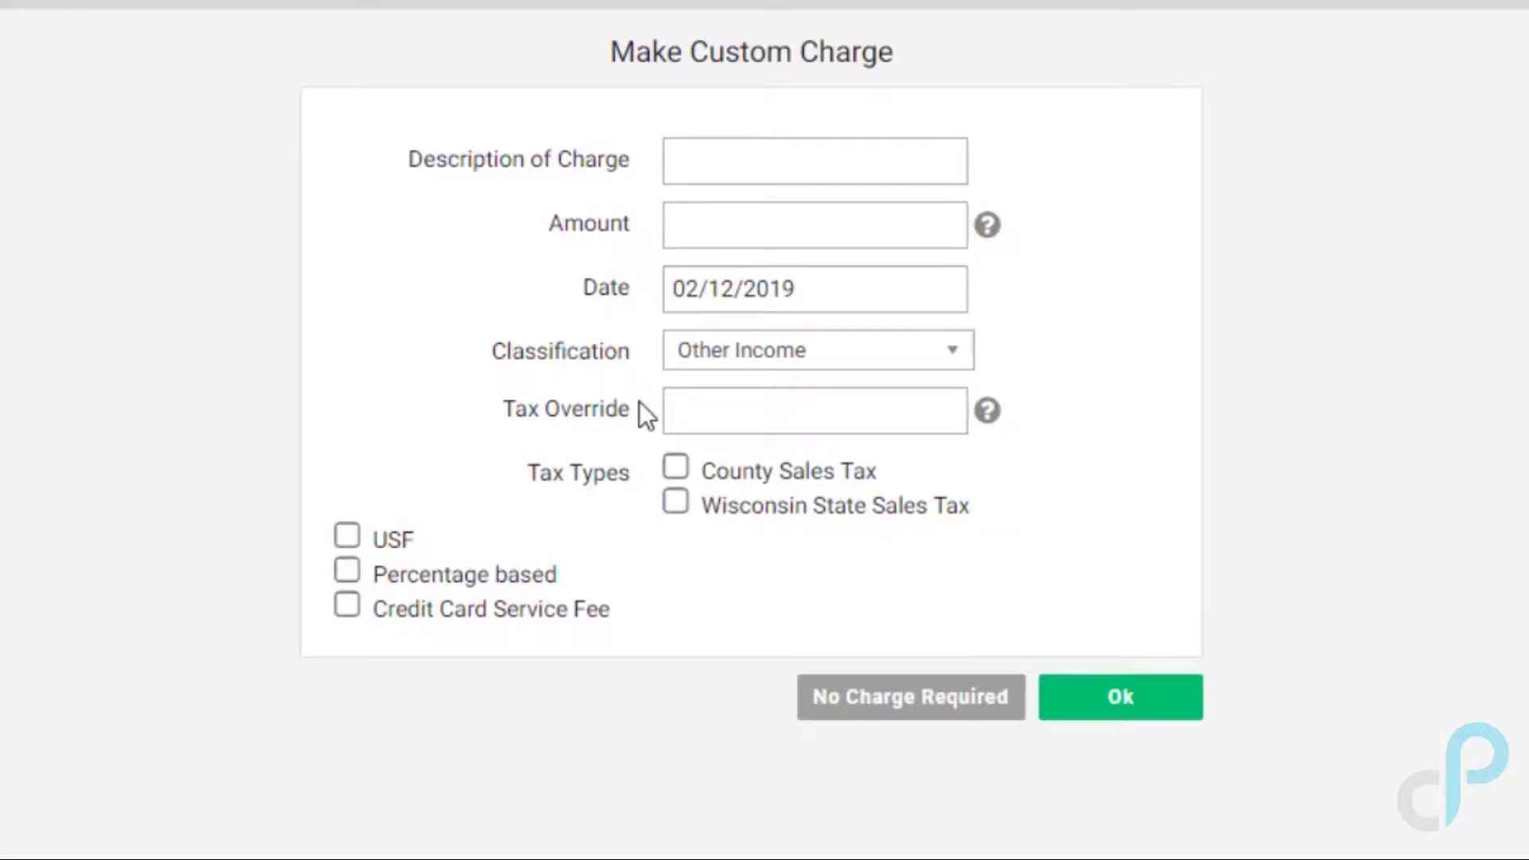
left_click(292, 160)
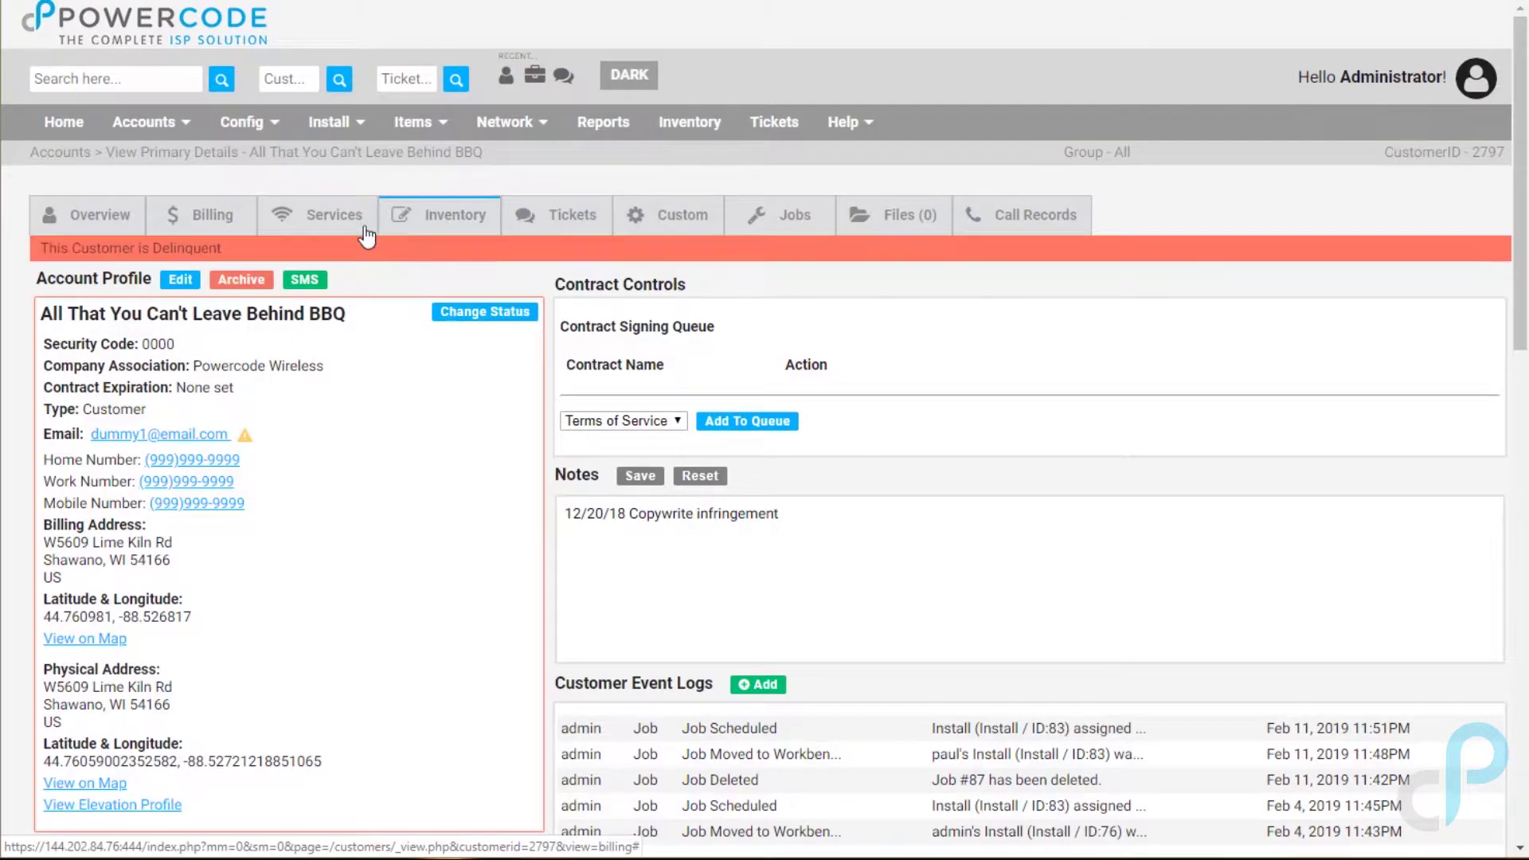
Open the account's service/one-time charge form, look through the available services, and cancel without adding a charge.
left_click(208, 215)
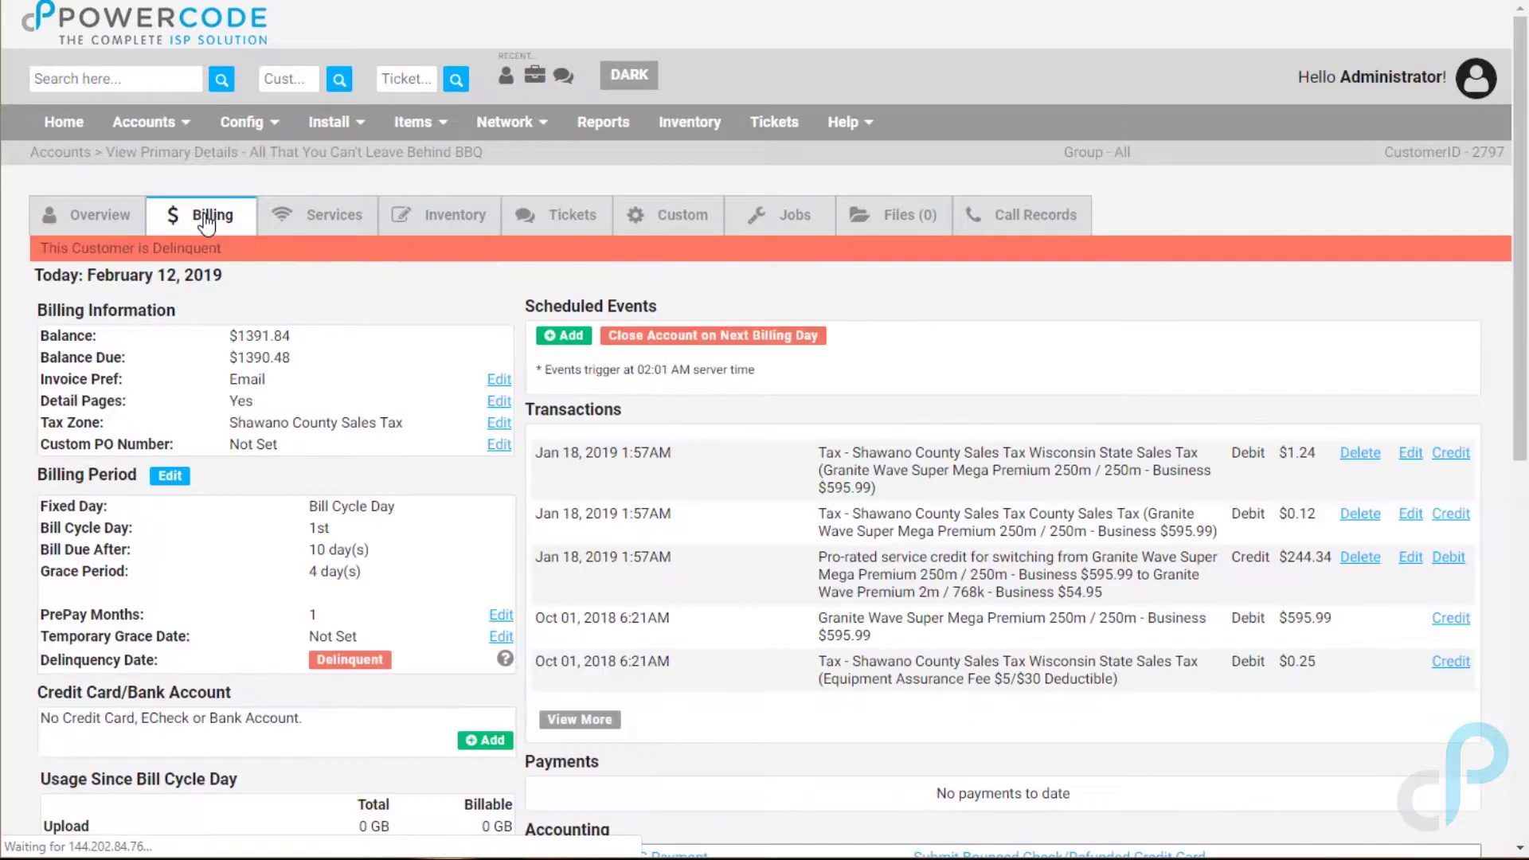
scroll(1026, 513, "down", 4)
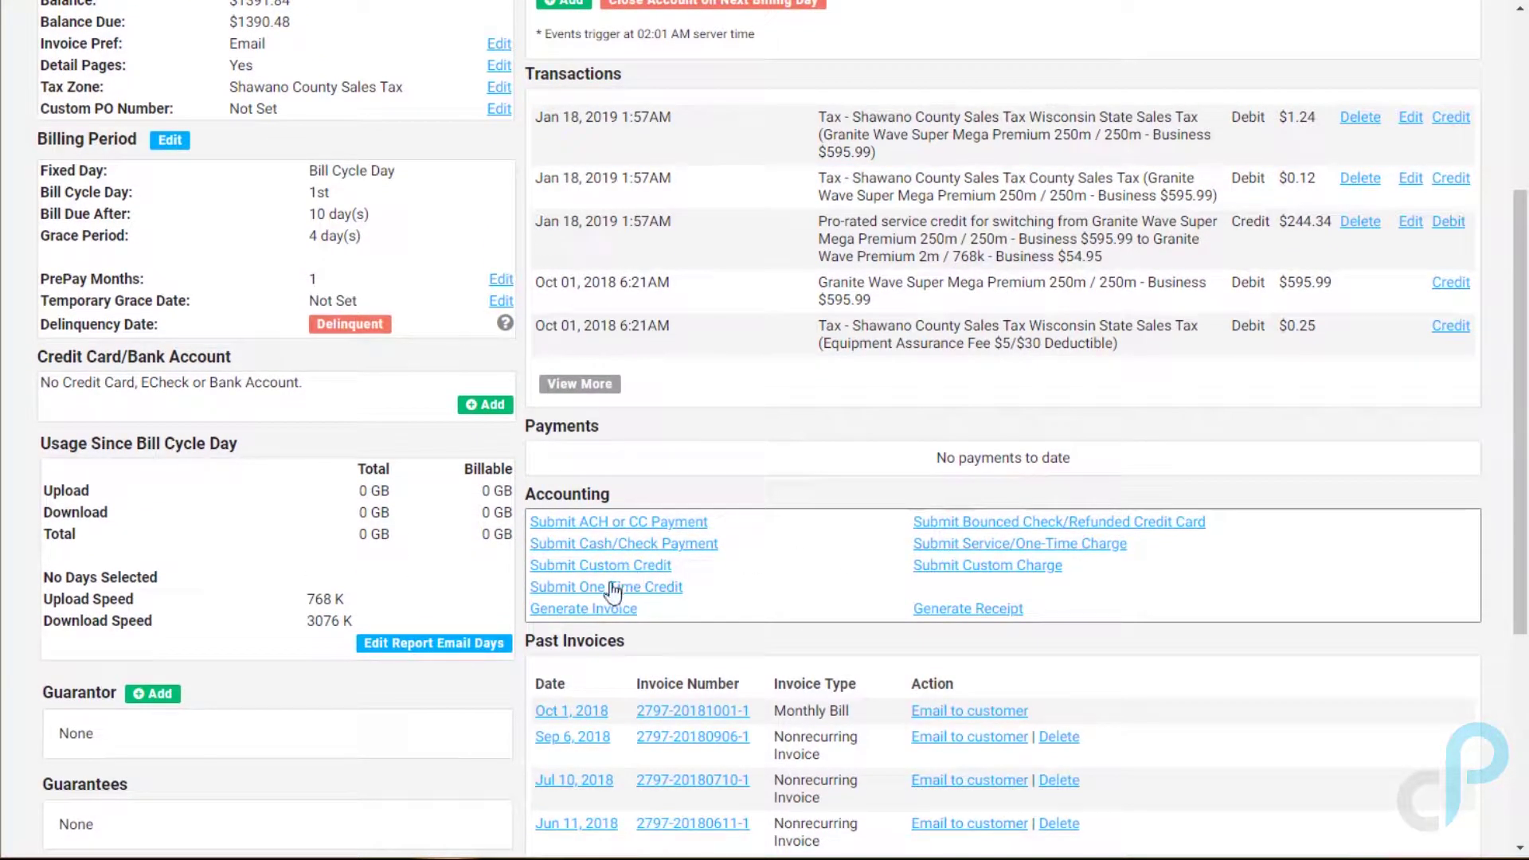
left_click(939, 550)
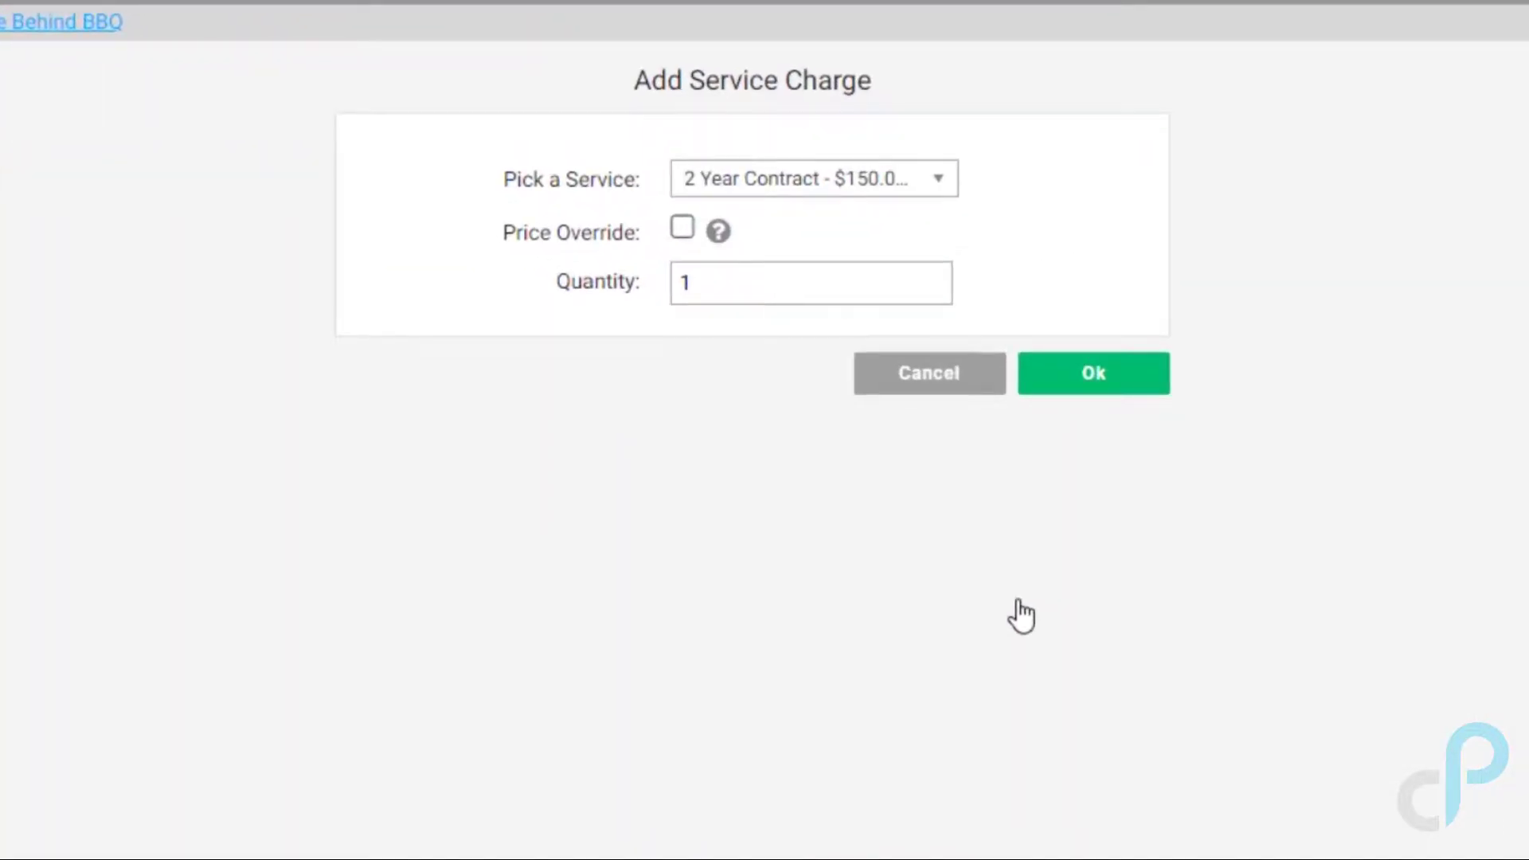
left_click(940, 190)
left_click_drag(935, 293, 942, 584)
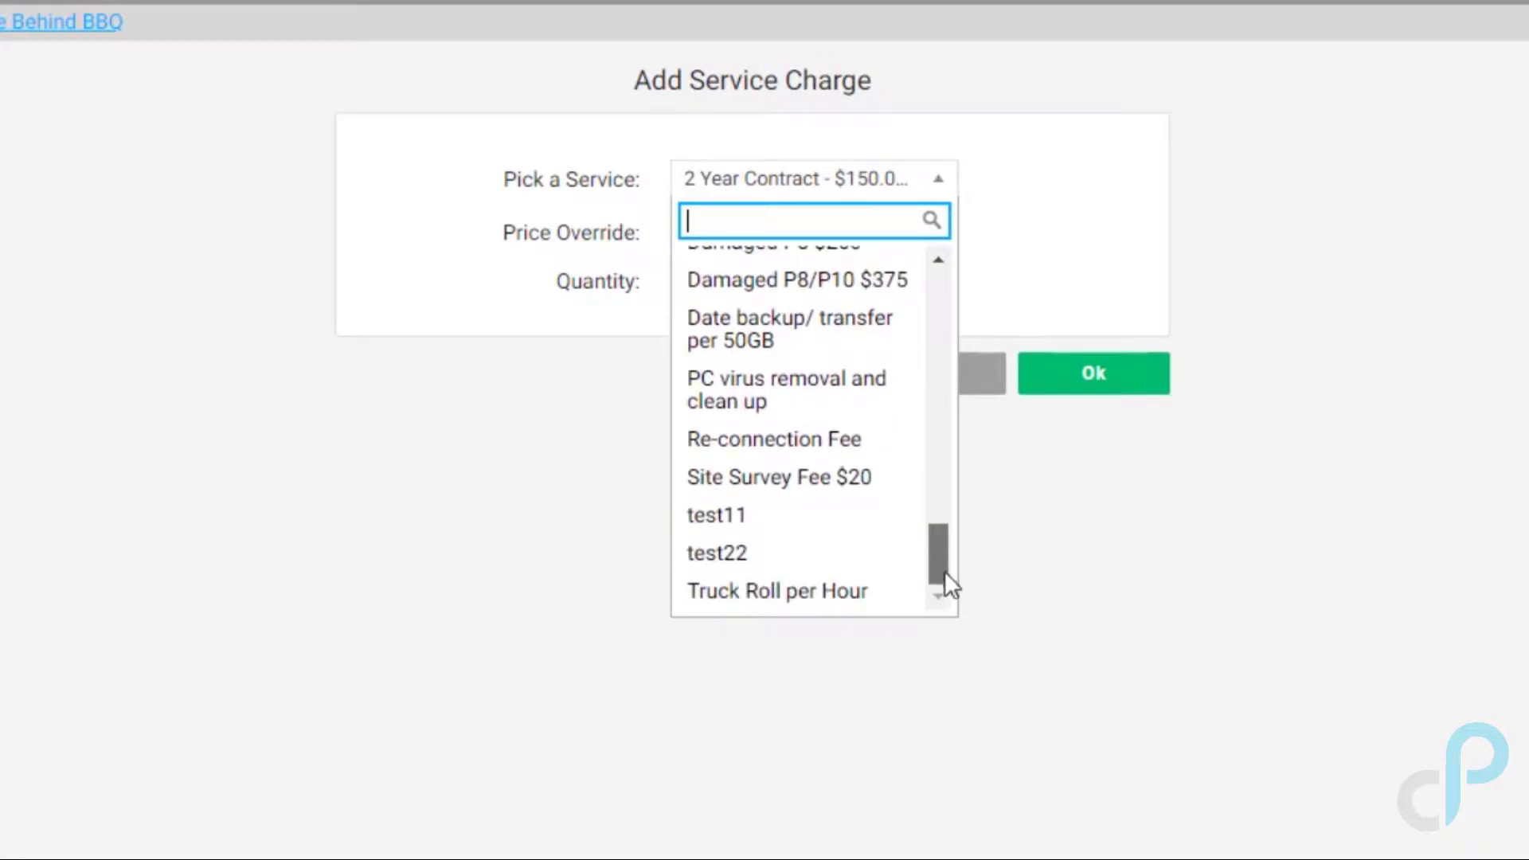
left_click(1124, 541)
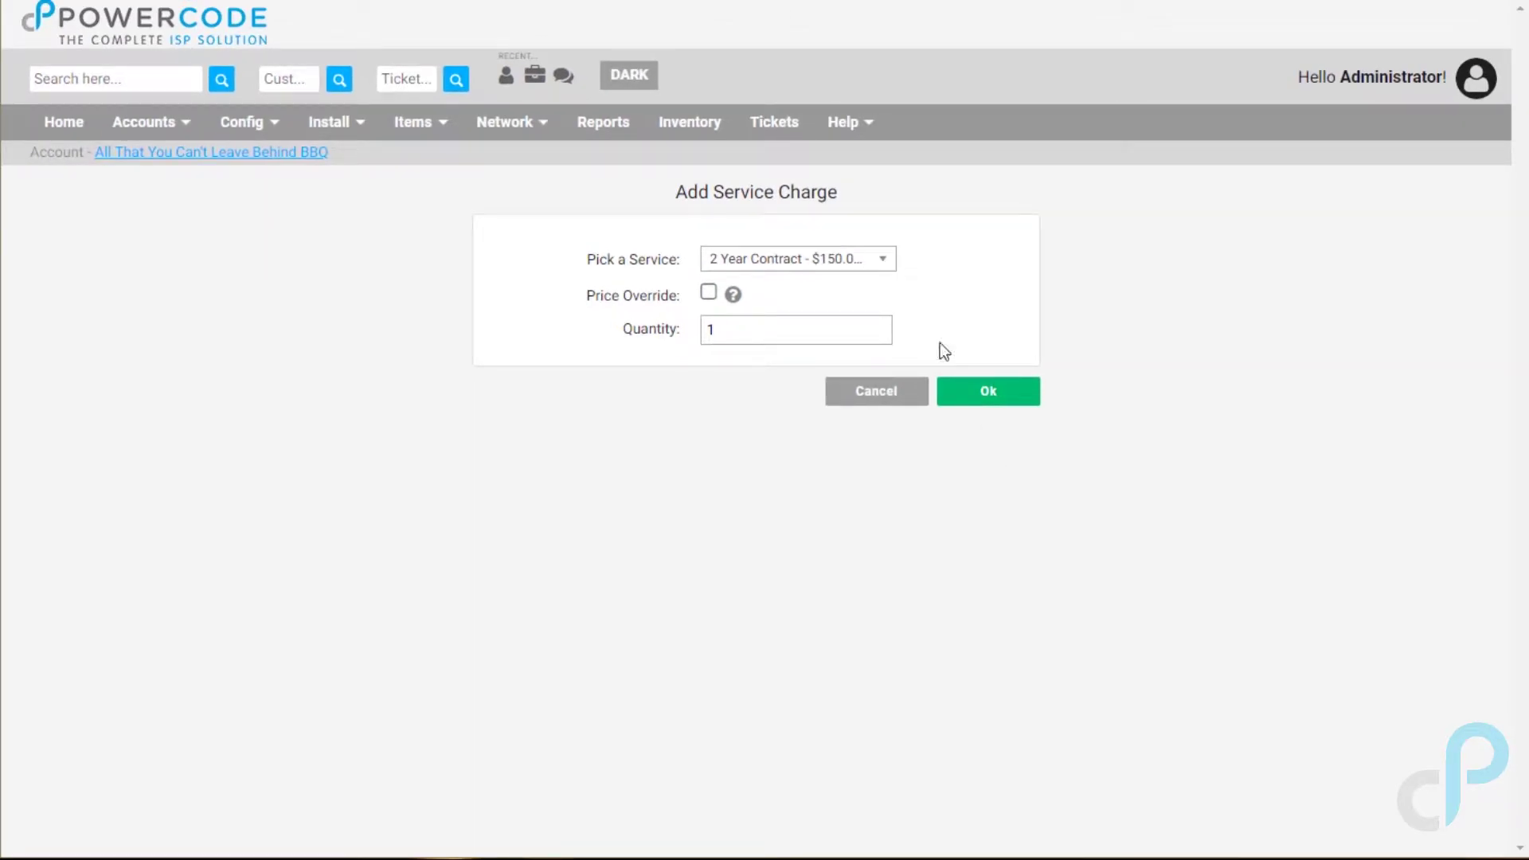
left_click(876, 389)
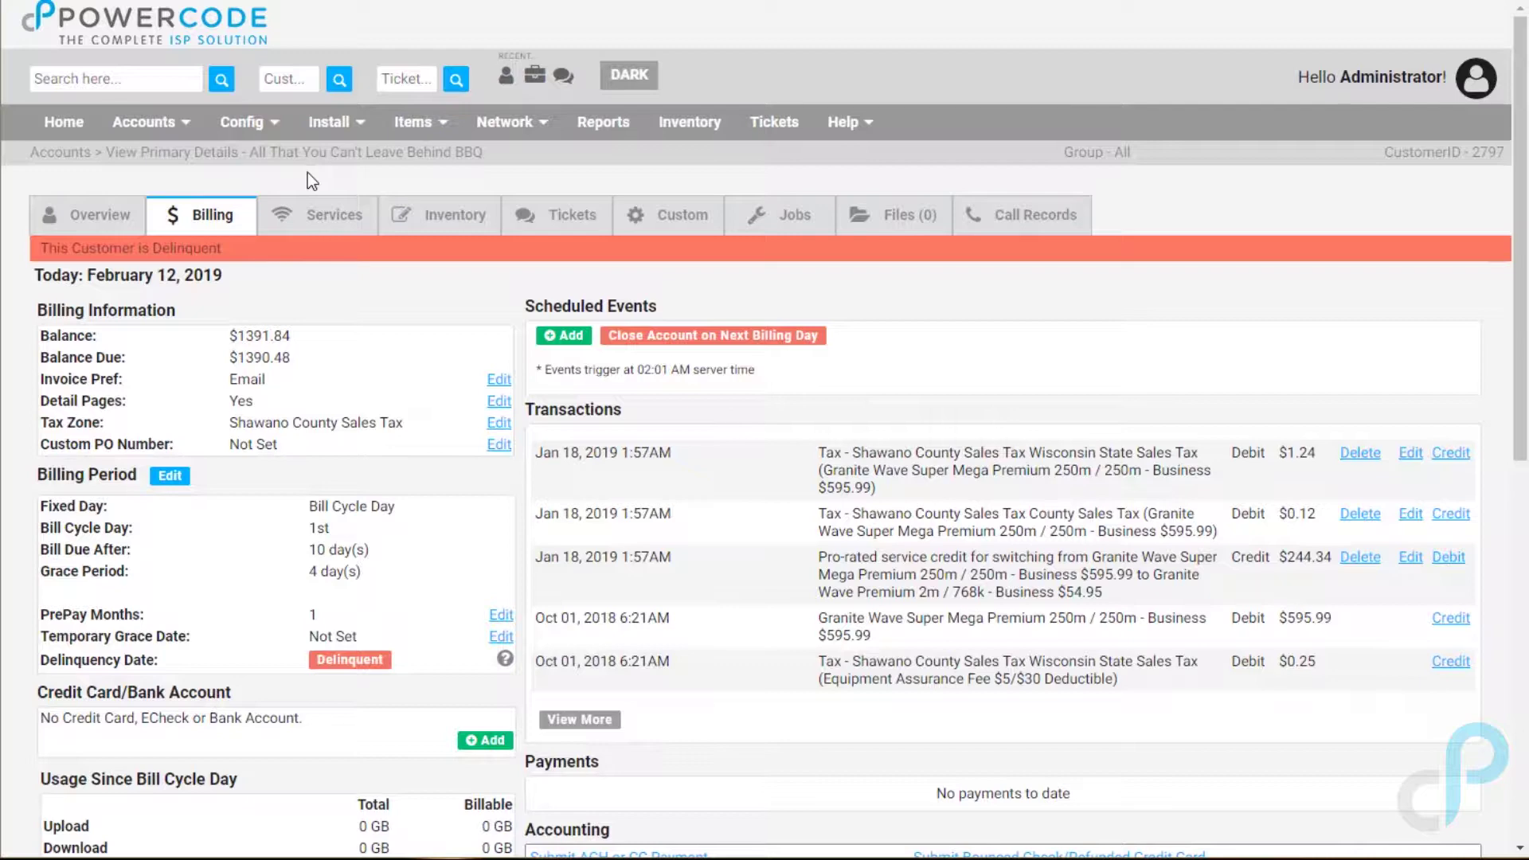
Start an ACH or CC payment for the account and open the form for adding a new credit card.
scroll(597, 367, "down", 3)
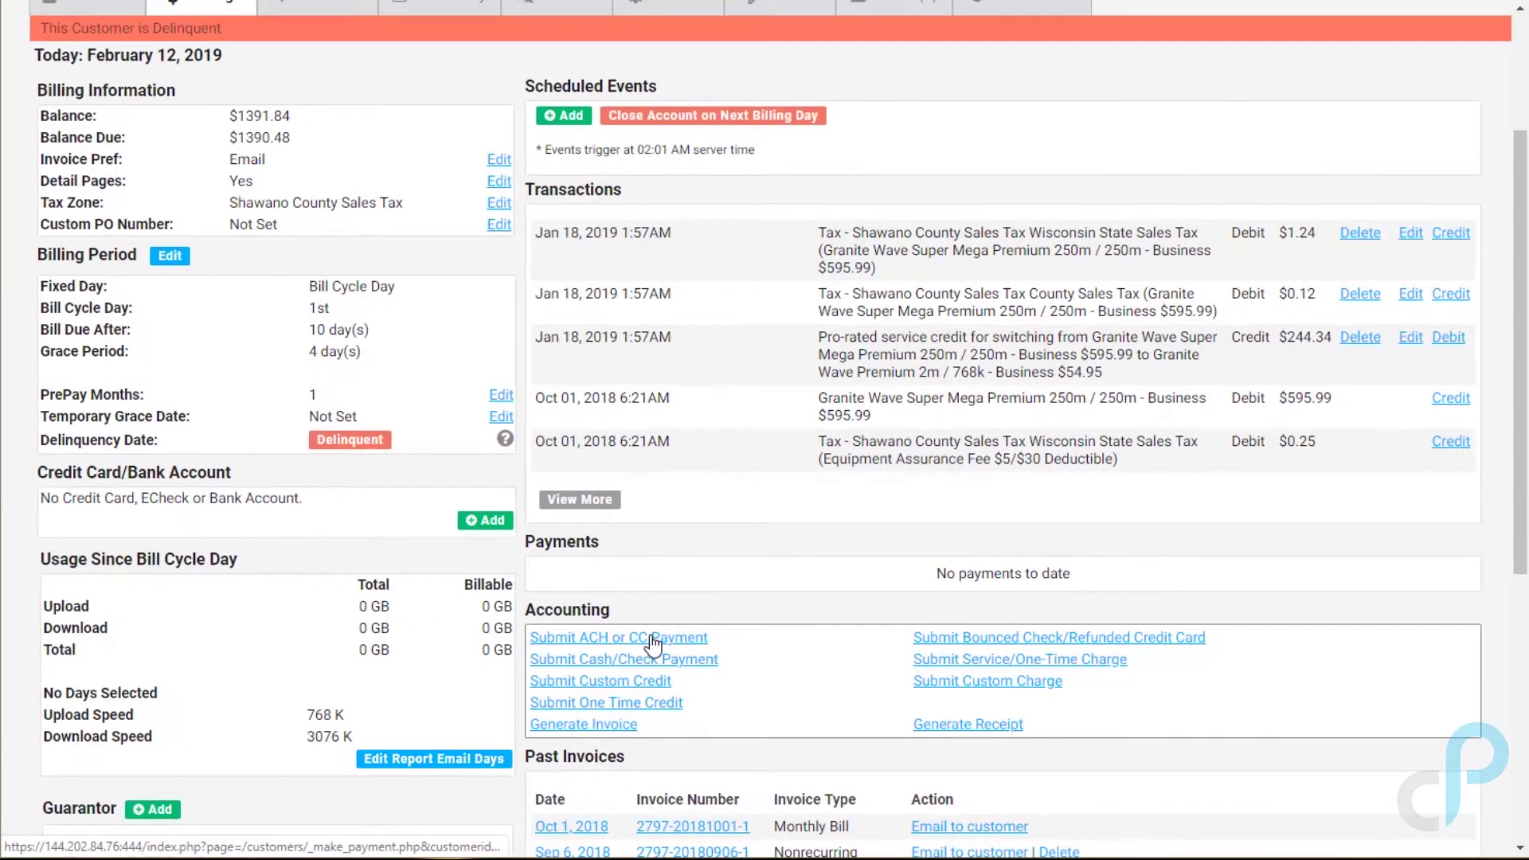
left_click(653, 642)
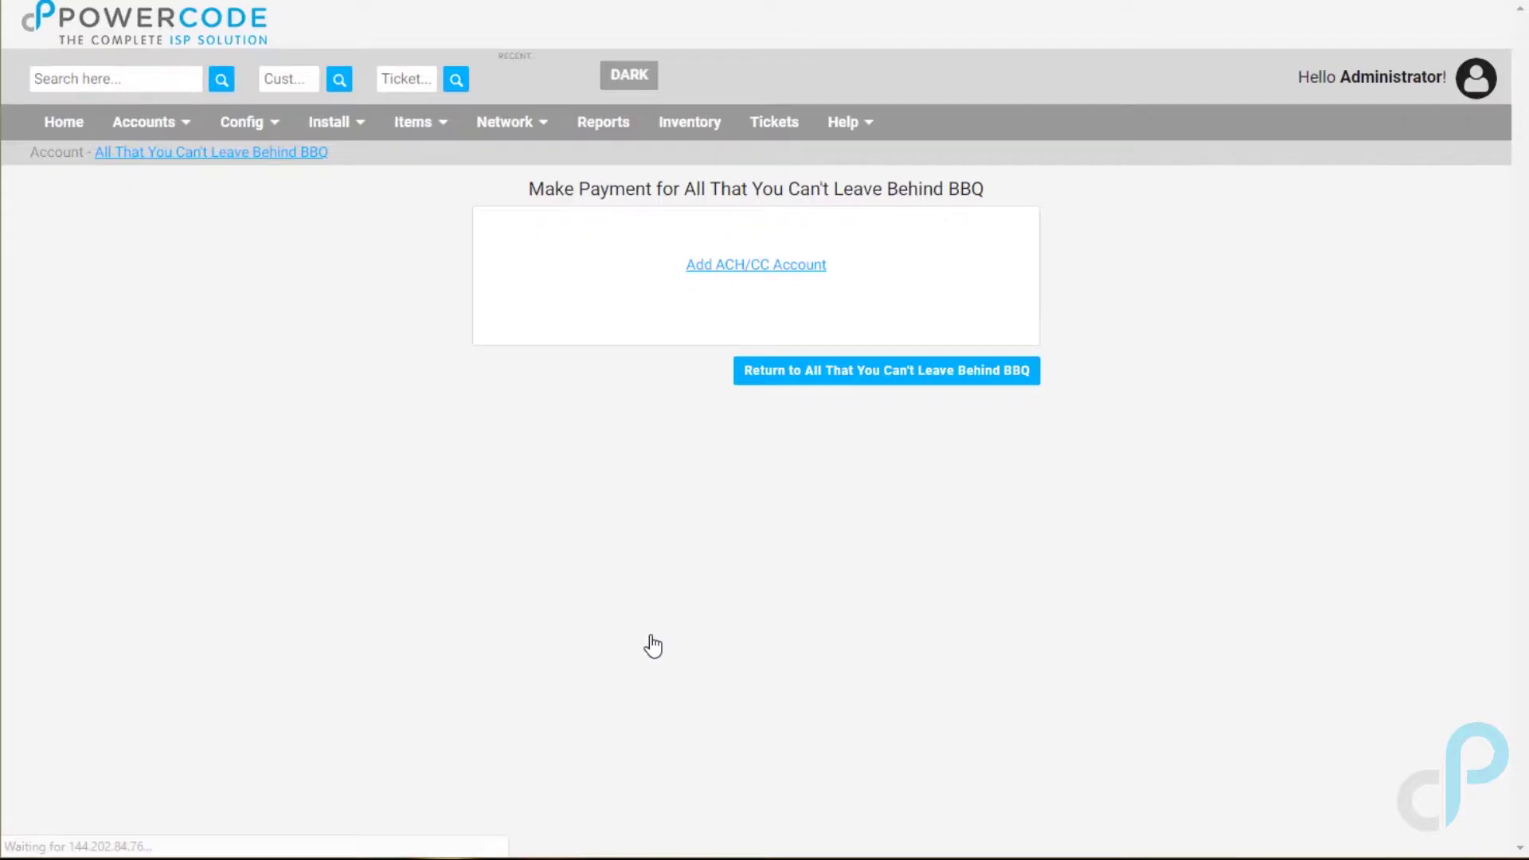
left_click(759, 266)
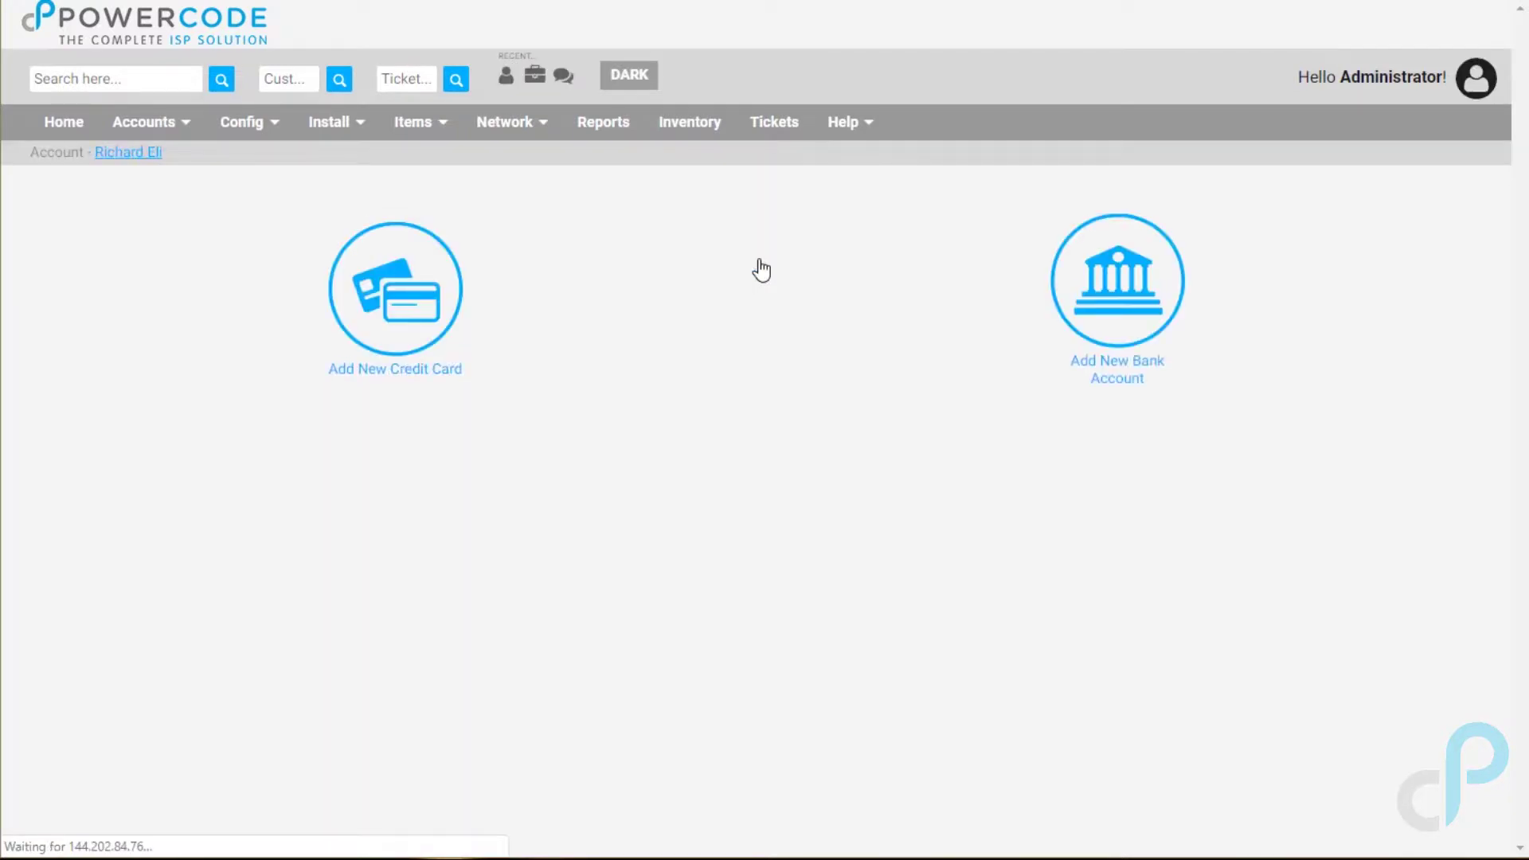
left_click(428, 301)
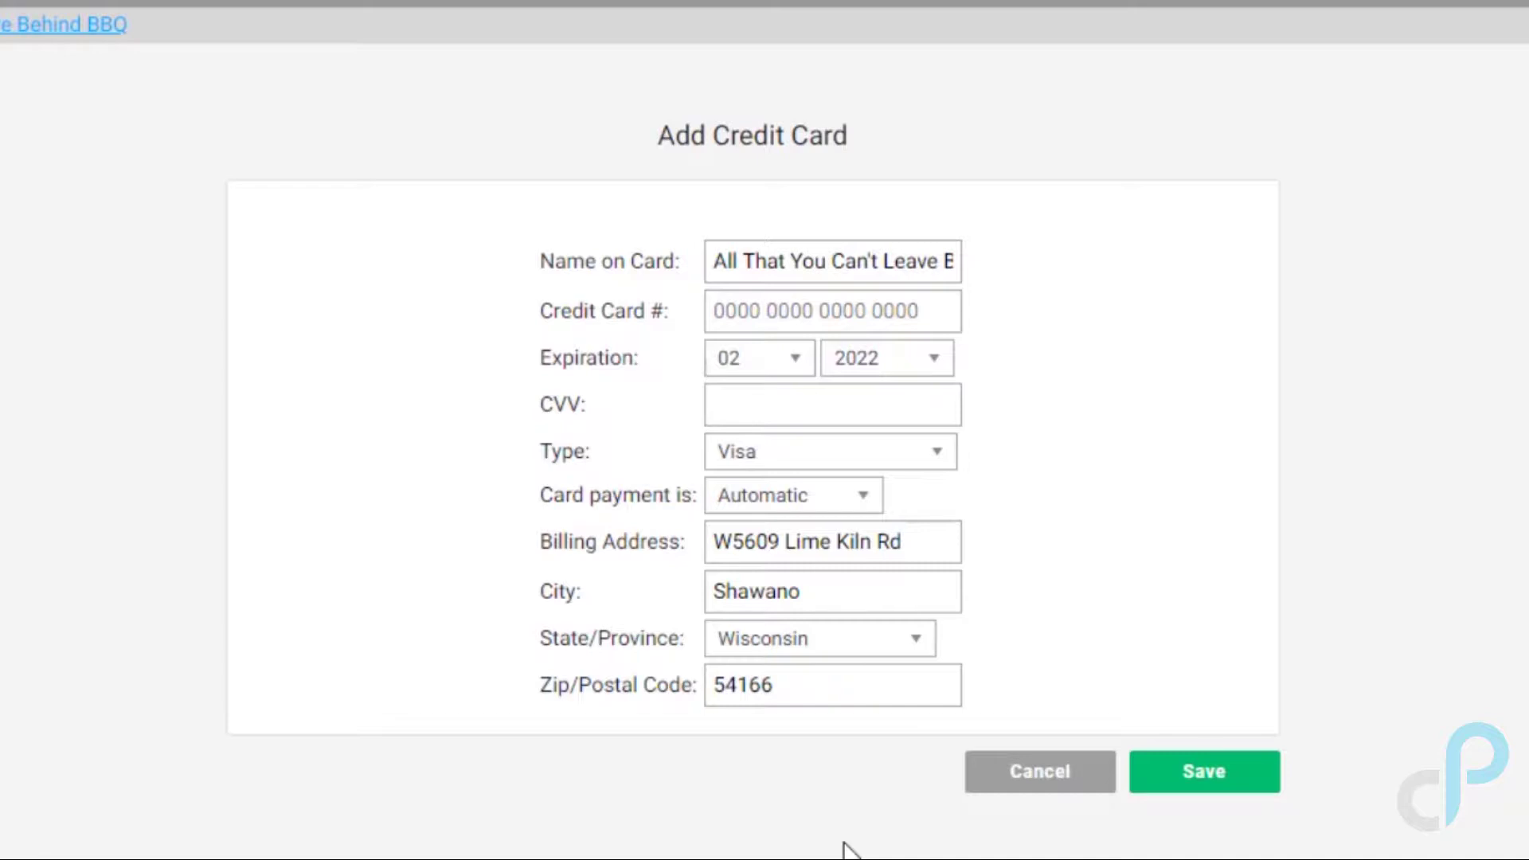
Review the card payment options and set the new credit card's payment mode to Manual.
left_click(837, 504)
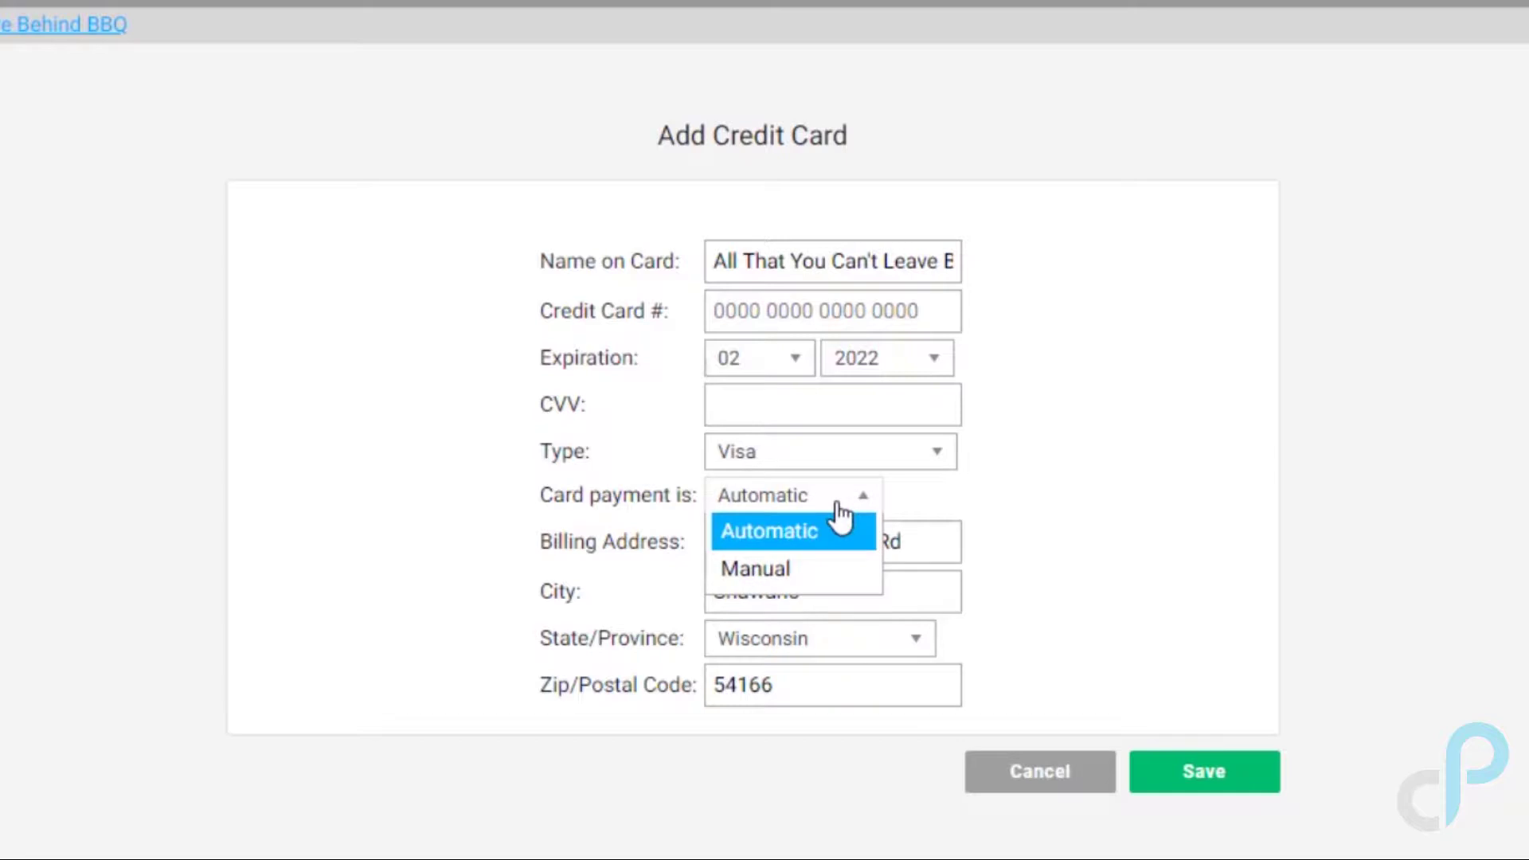
left_click(1008, 513)
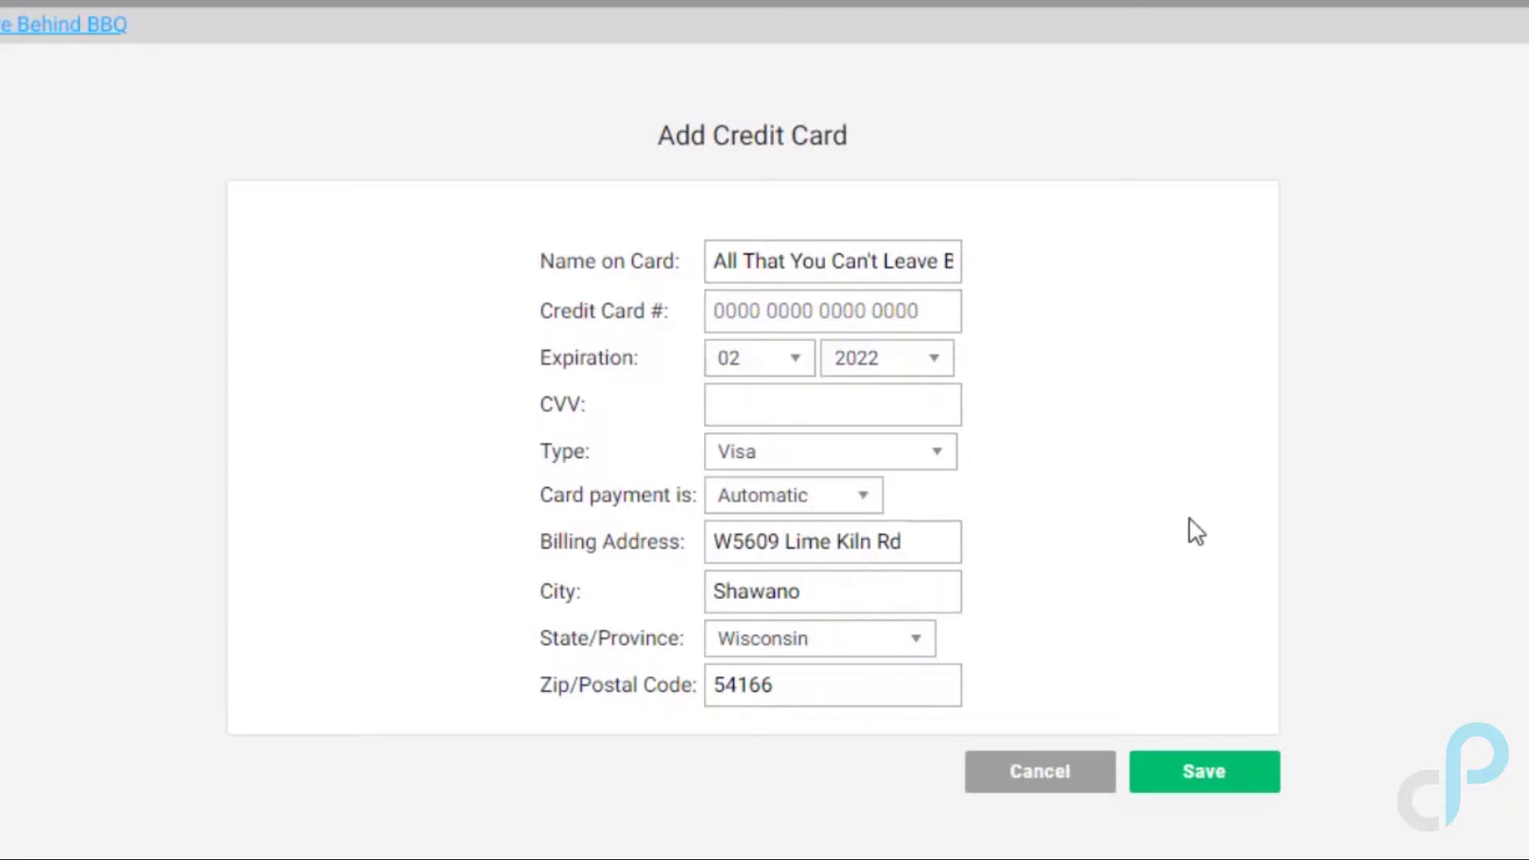
left_click(867, 506)
left_click(824, 570)
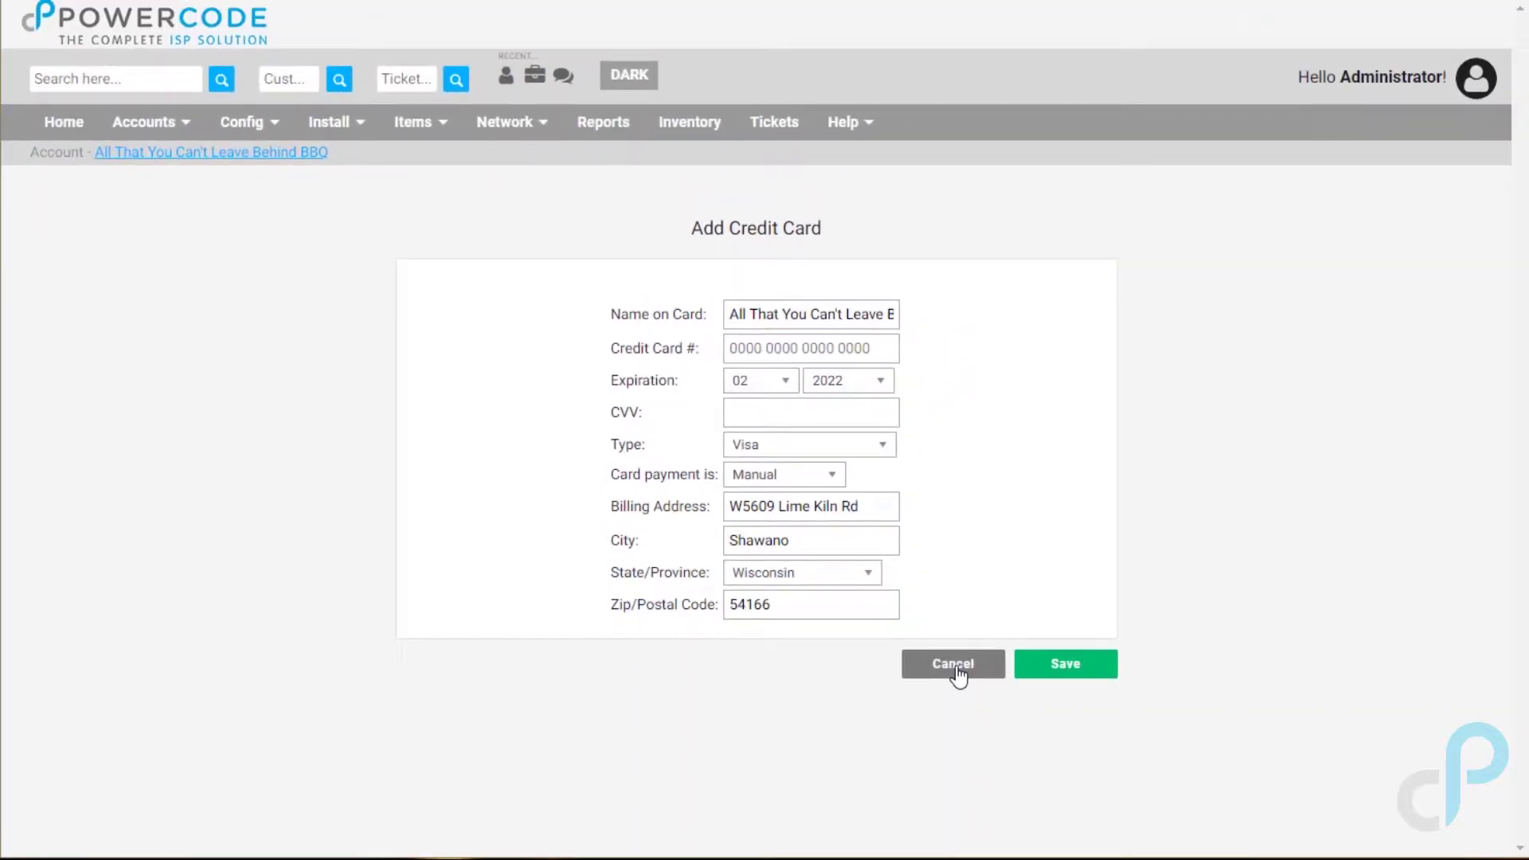
Cancel adding the credit card and return to the billing details of the All That You Can't Leave Behind BBQ account.
left_click(959, 674)
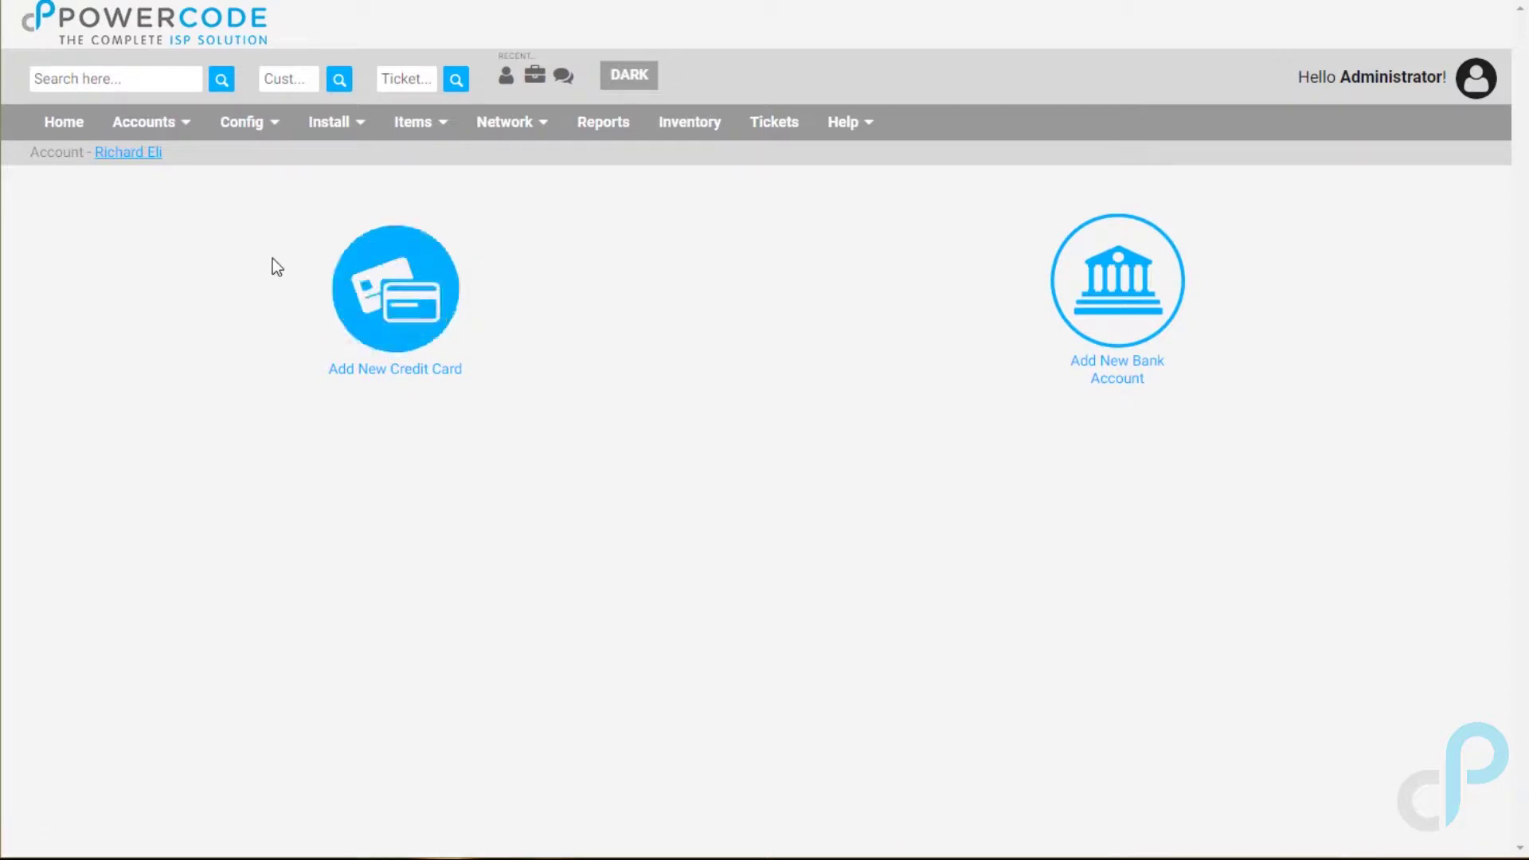
left_click(143, 152)
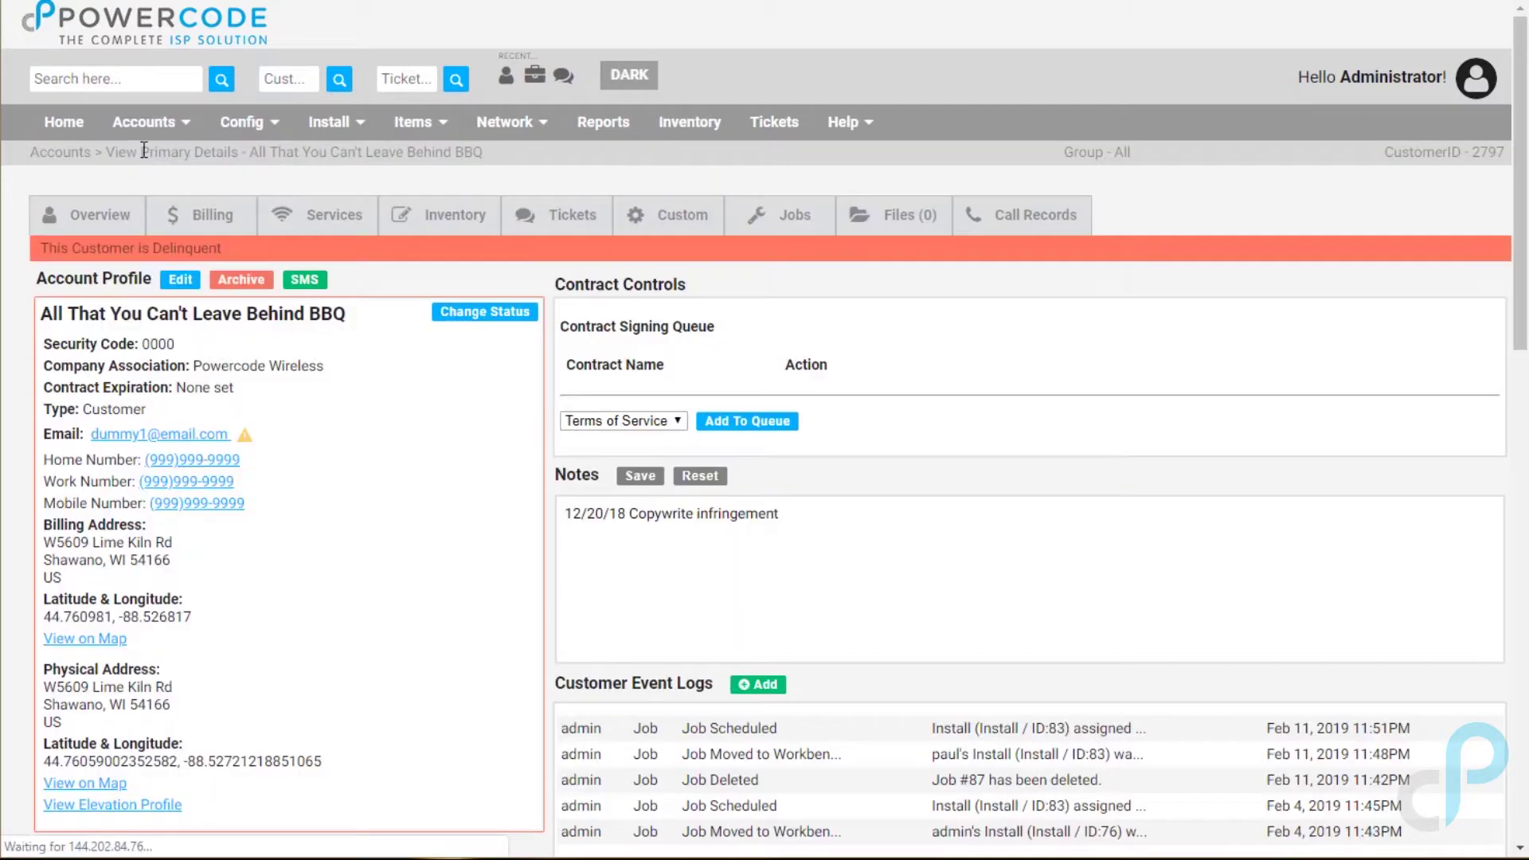
left_click(204, 226)
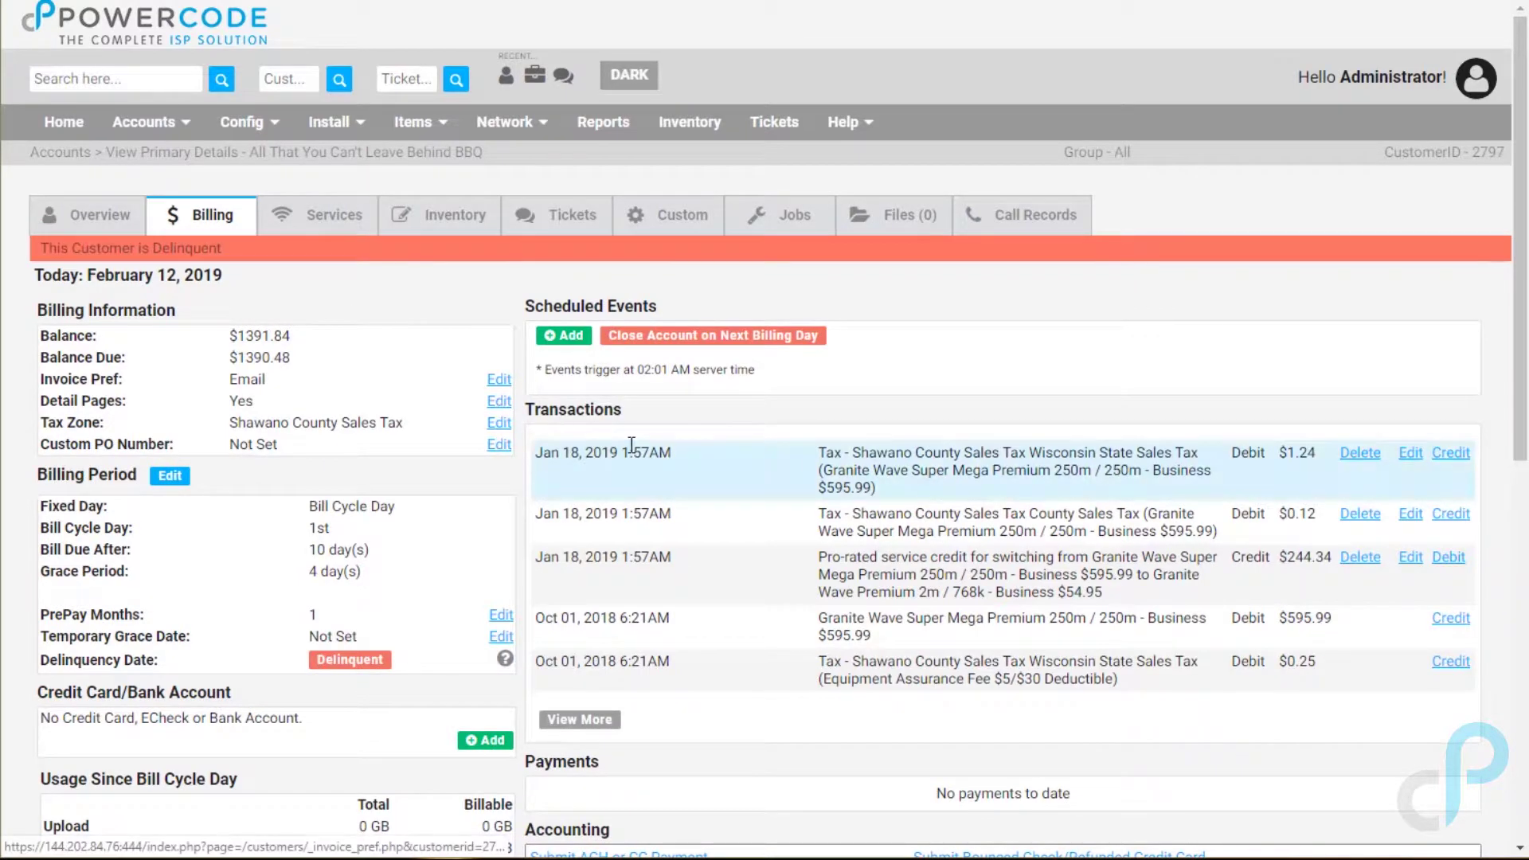
View the account's full transaction list and check the actions available for the pro-rated service credit without applying one.
scroll(629, 445, "down", 4)
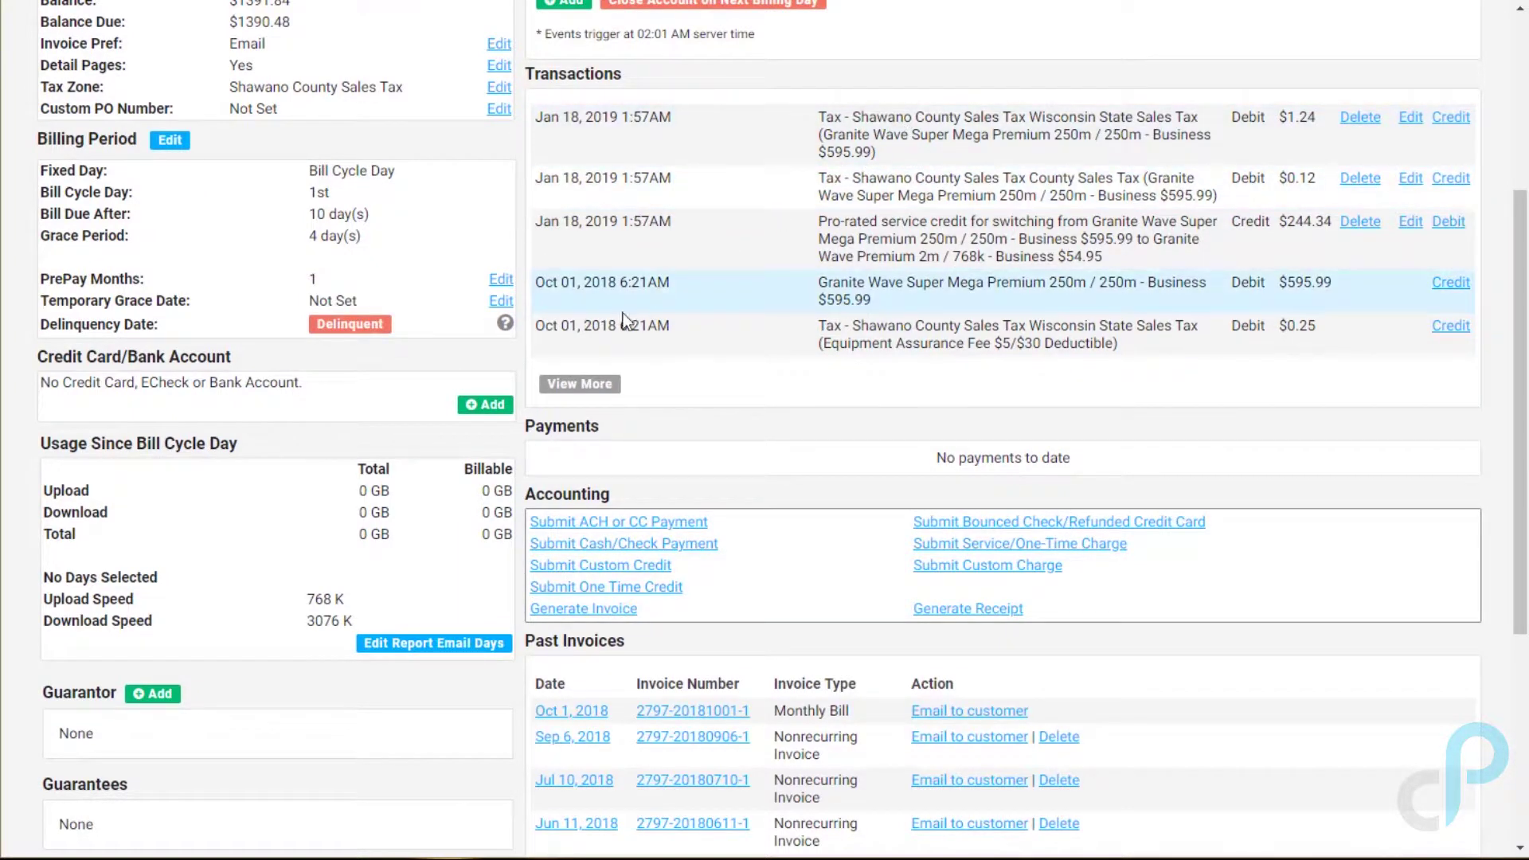
left_click(565, 386)
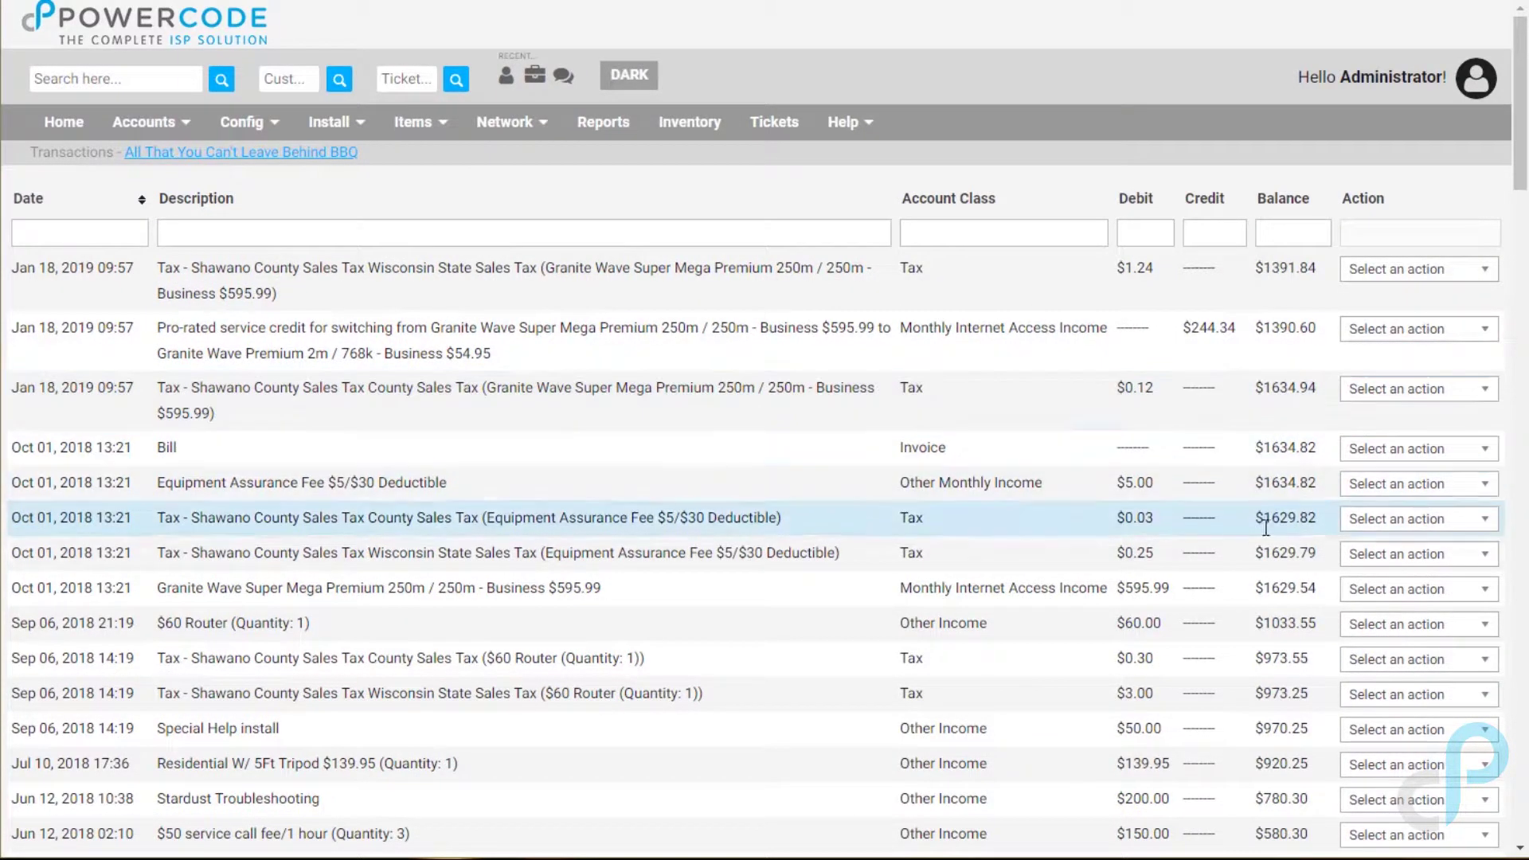
left_click(1390, 329)
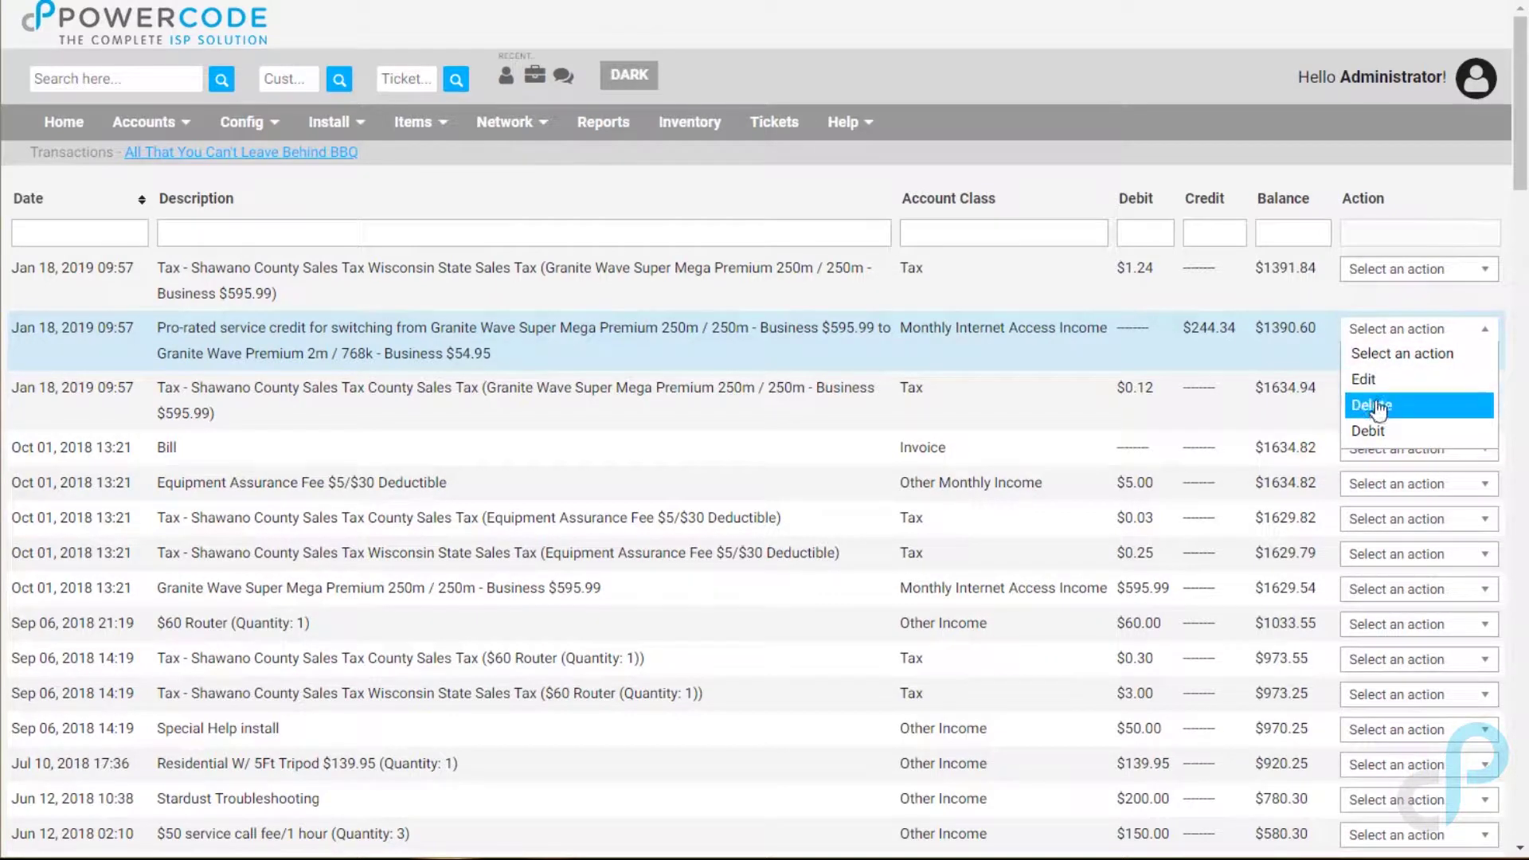
left_click(1110, 160)
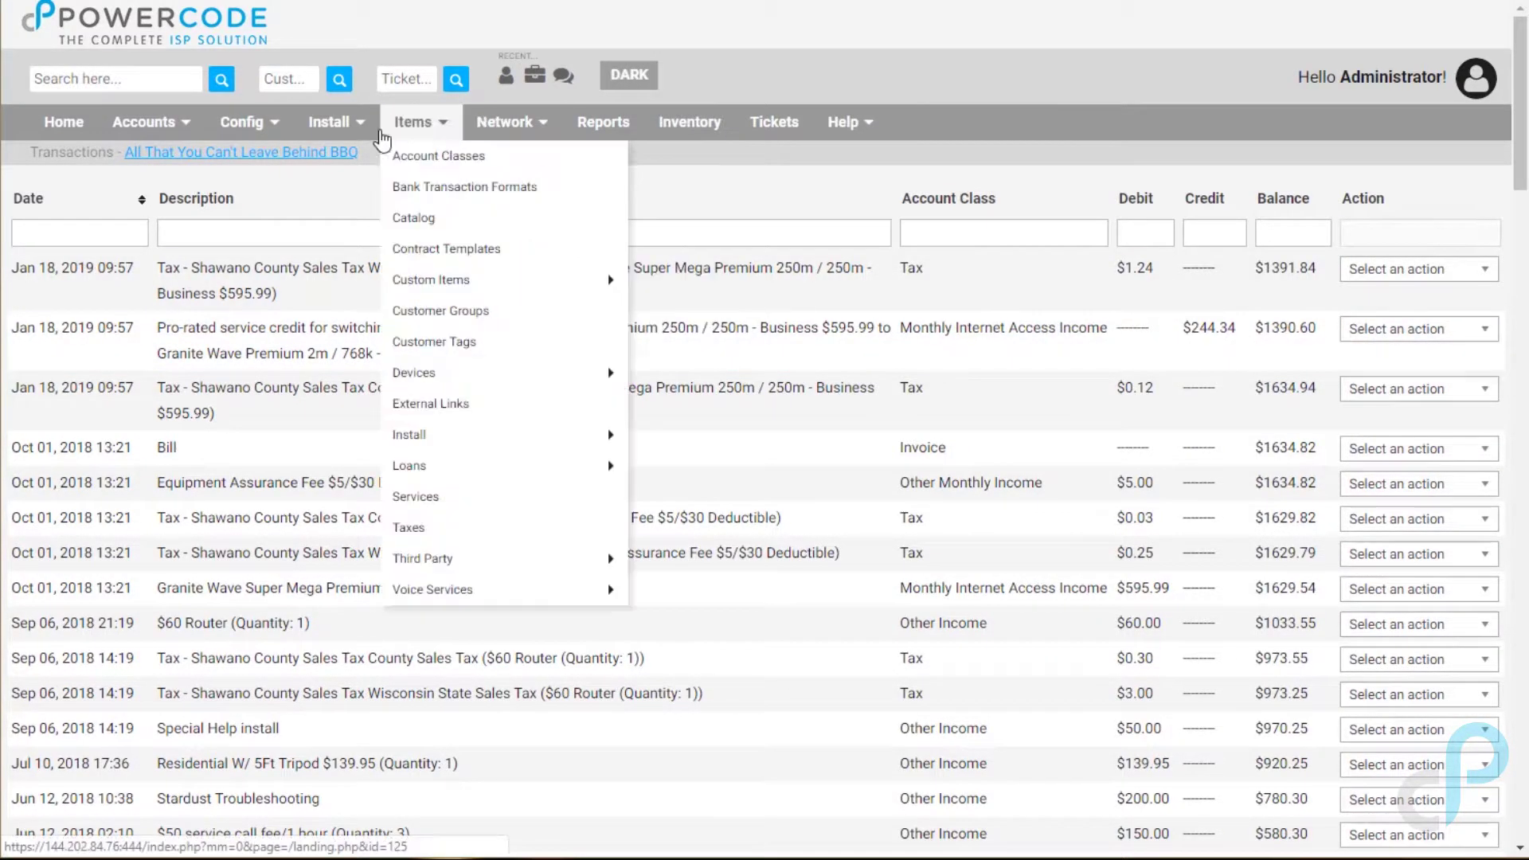
Return to the account's billing details and look at the Generate Receipt page without creating or emailing a receipt.
left_click(249, 153)
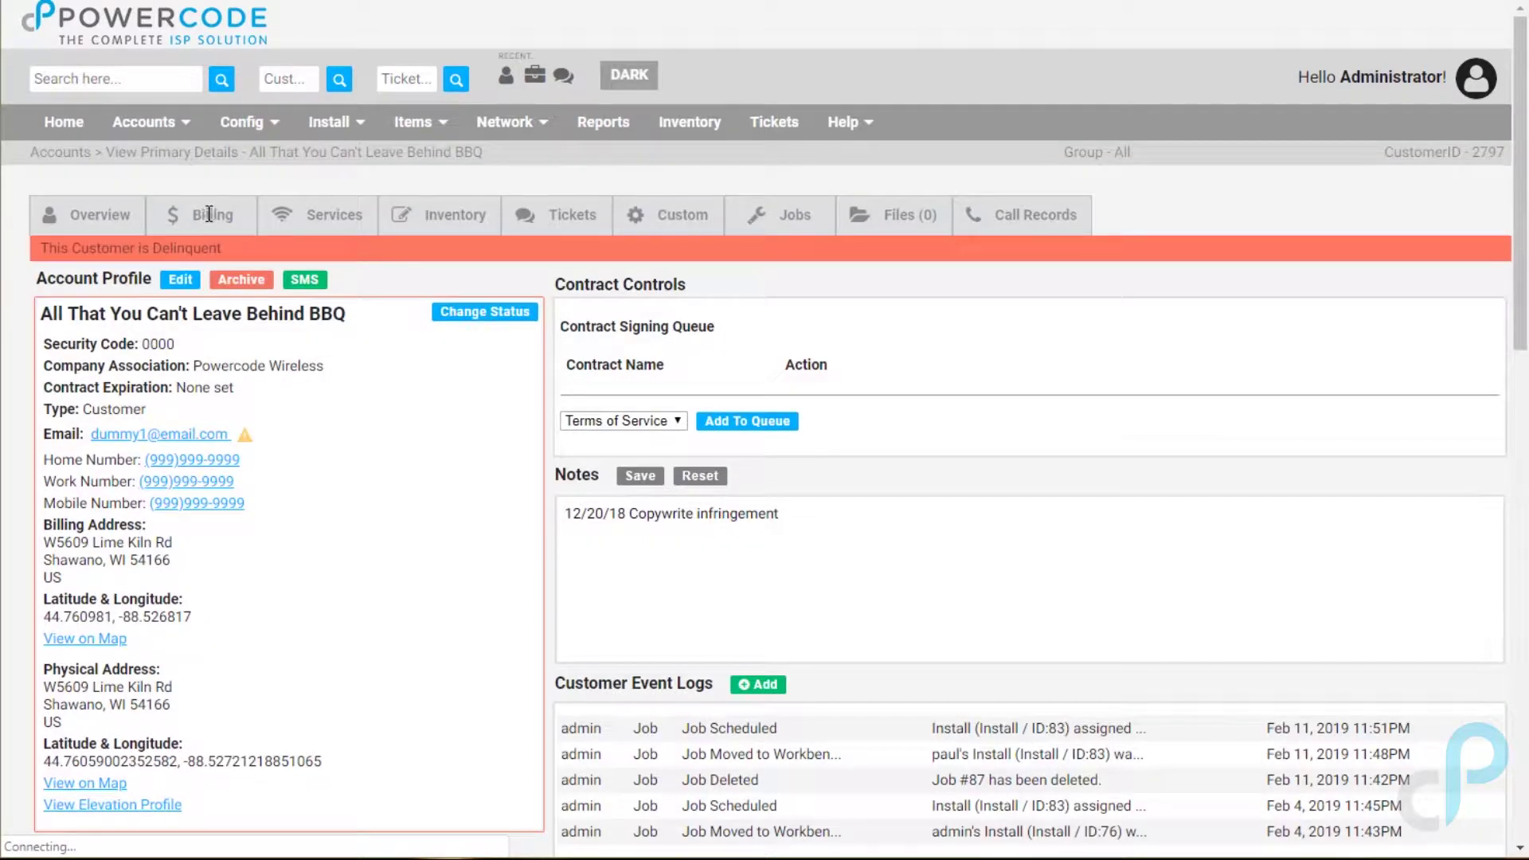
left_click(225, 221)
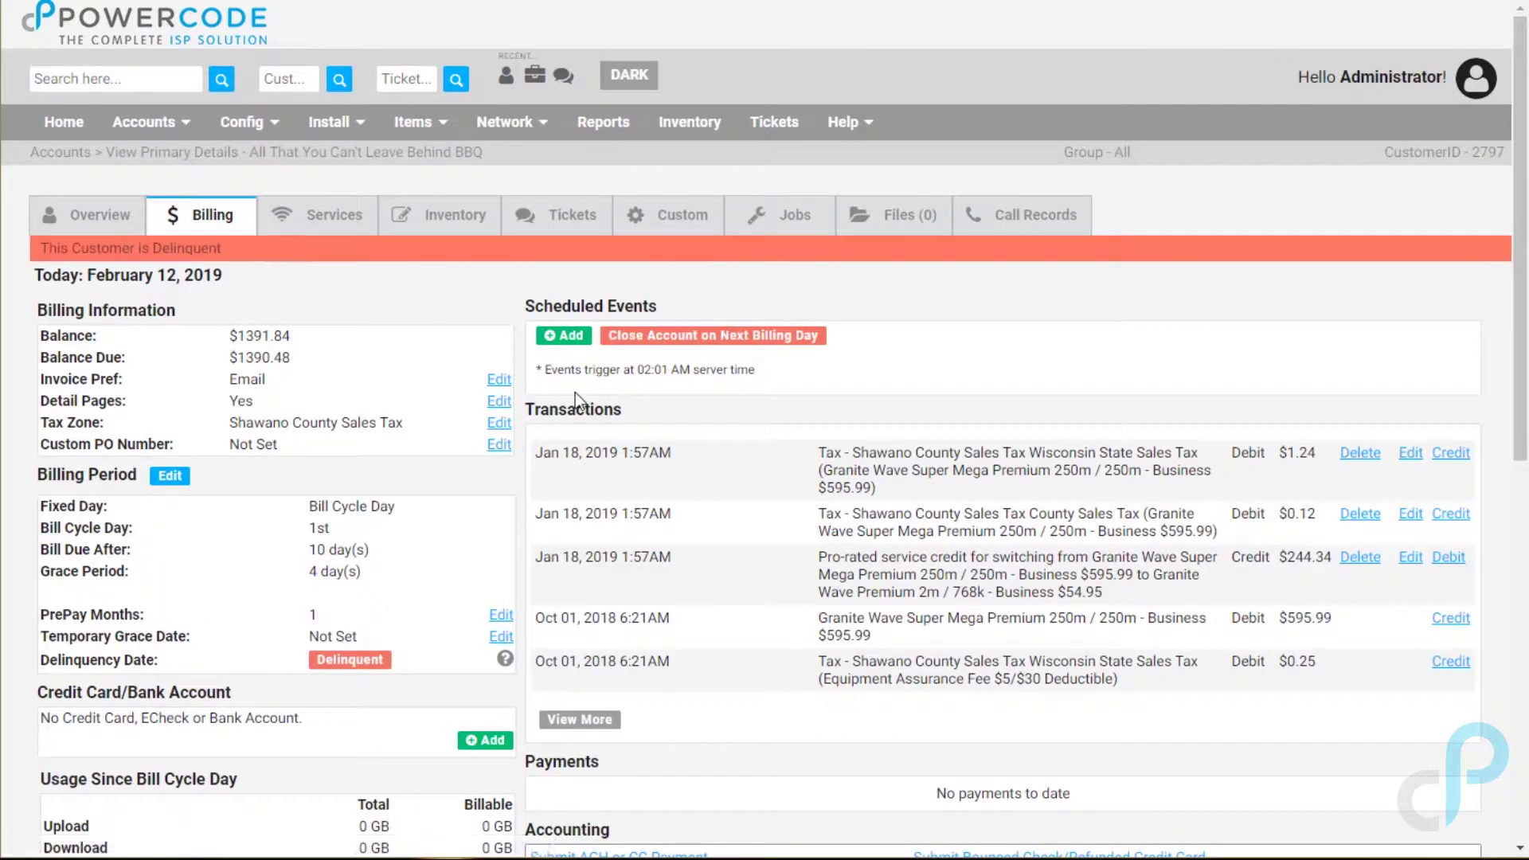
scroll(777, 517, "down", 5)
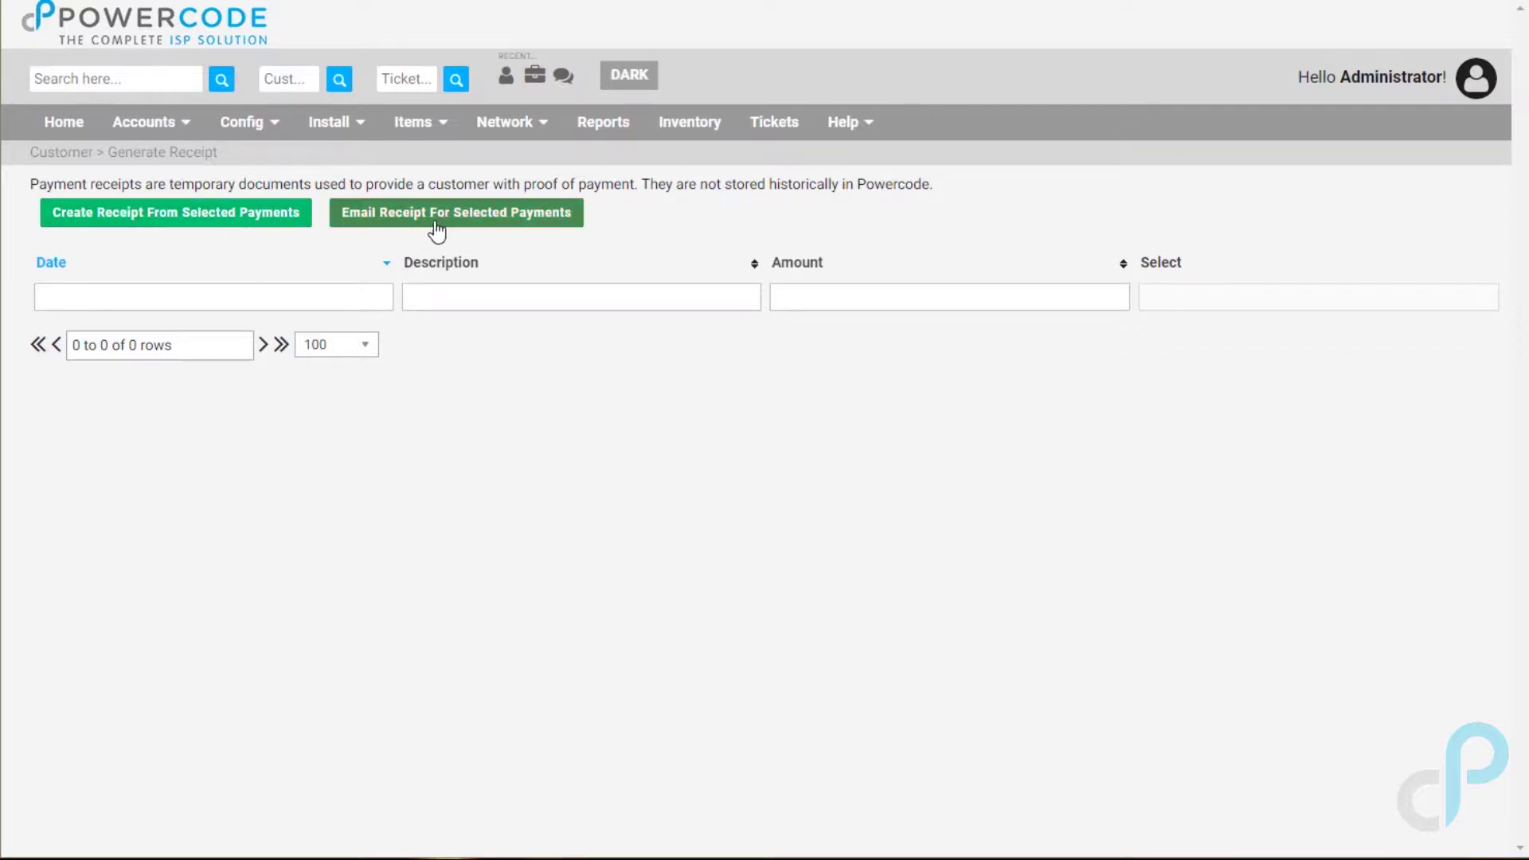
key("alt+Left")
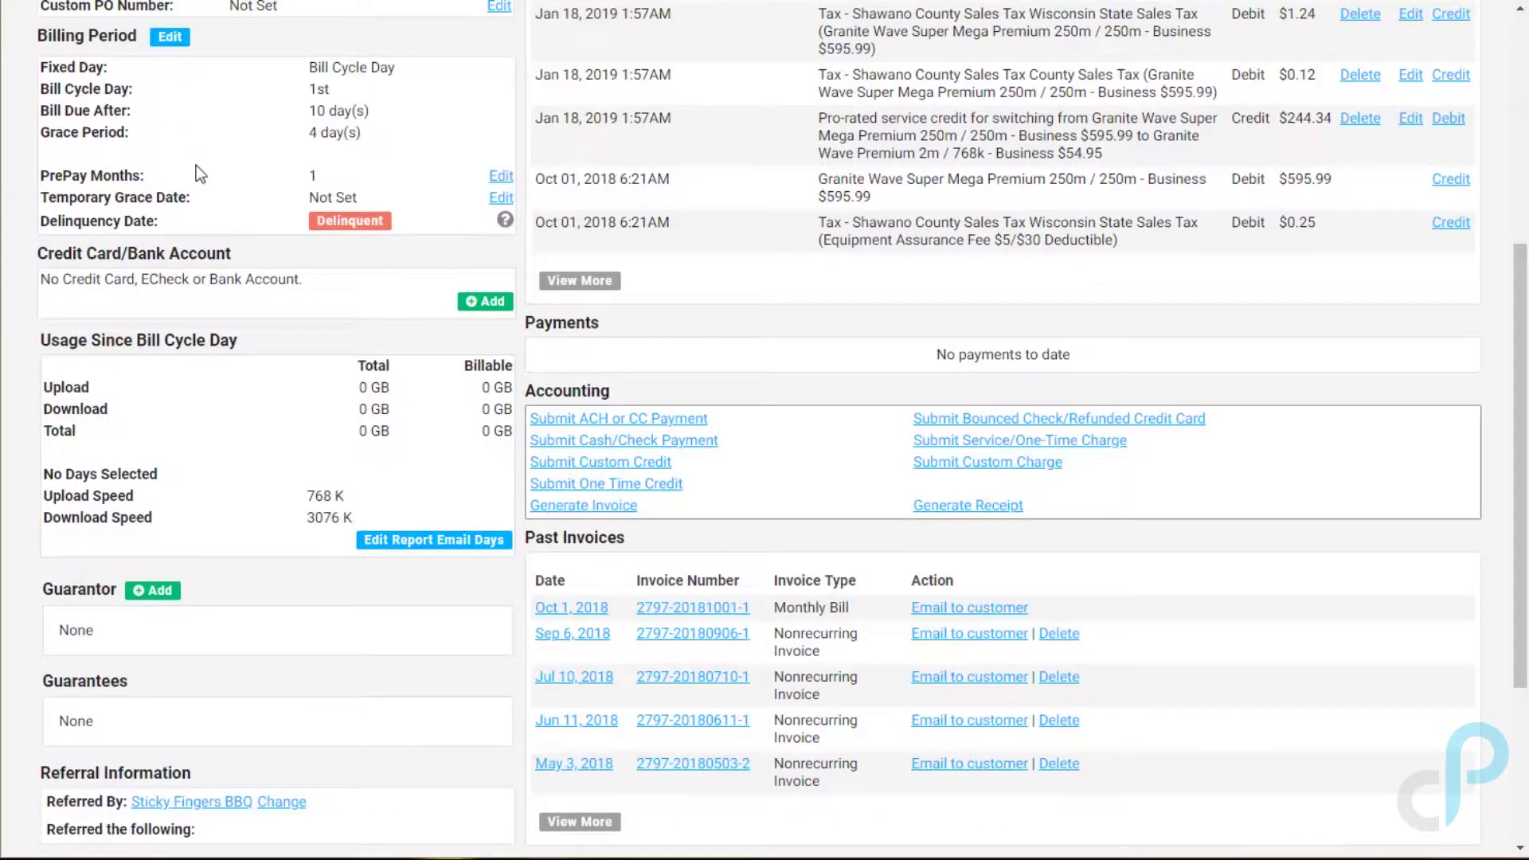
Set the account's temporary grace date to Feb 28, 2019 with Activate Customer enabled.
scroll(196, 165, "up", 5)
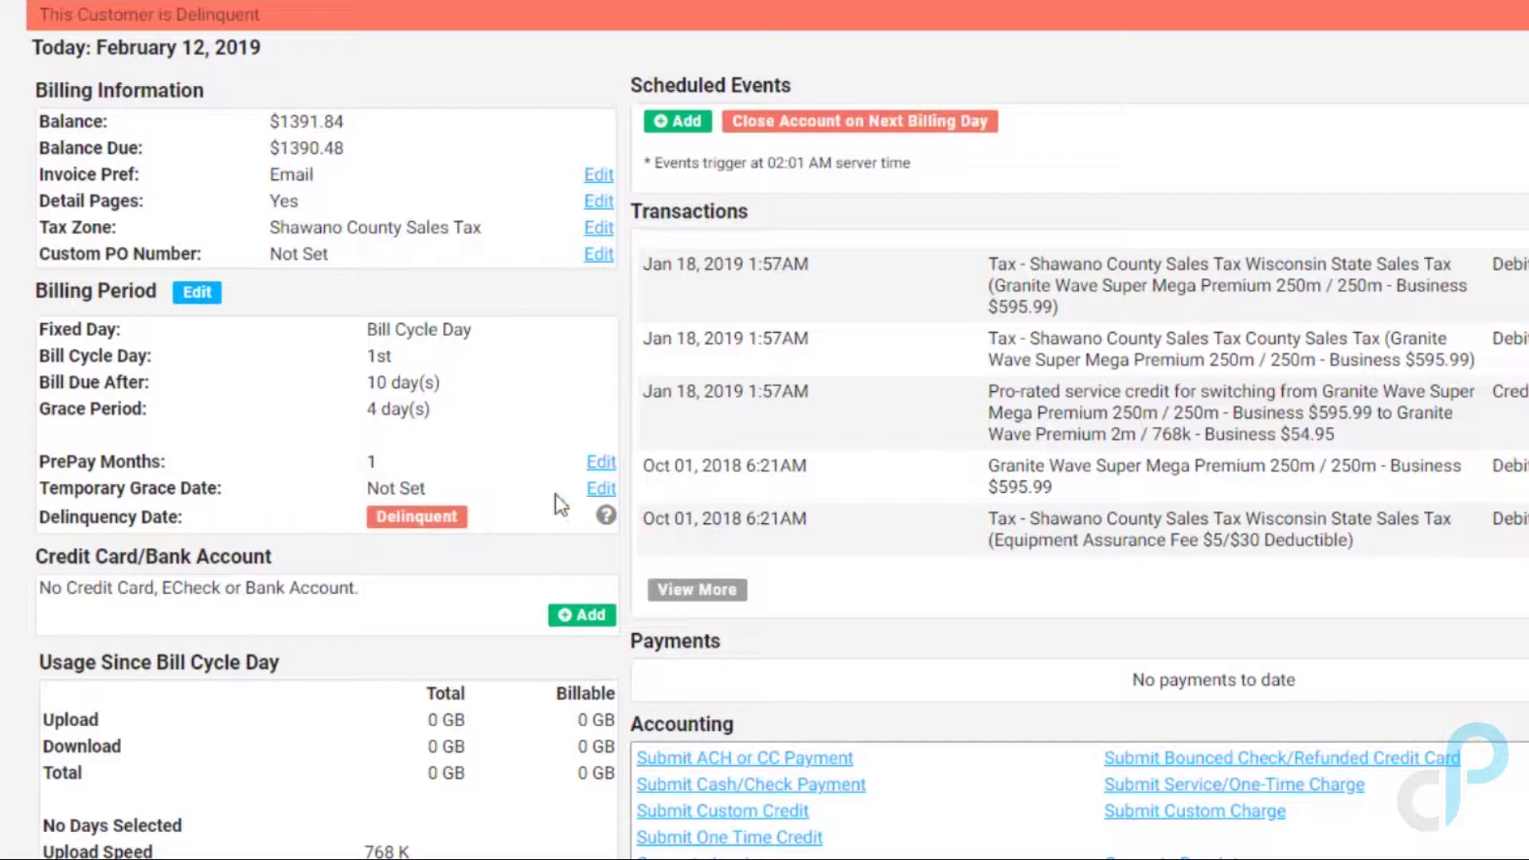
left_click(599, 490)
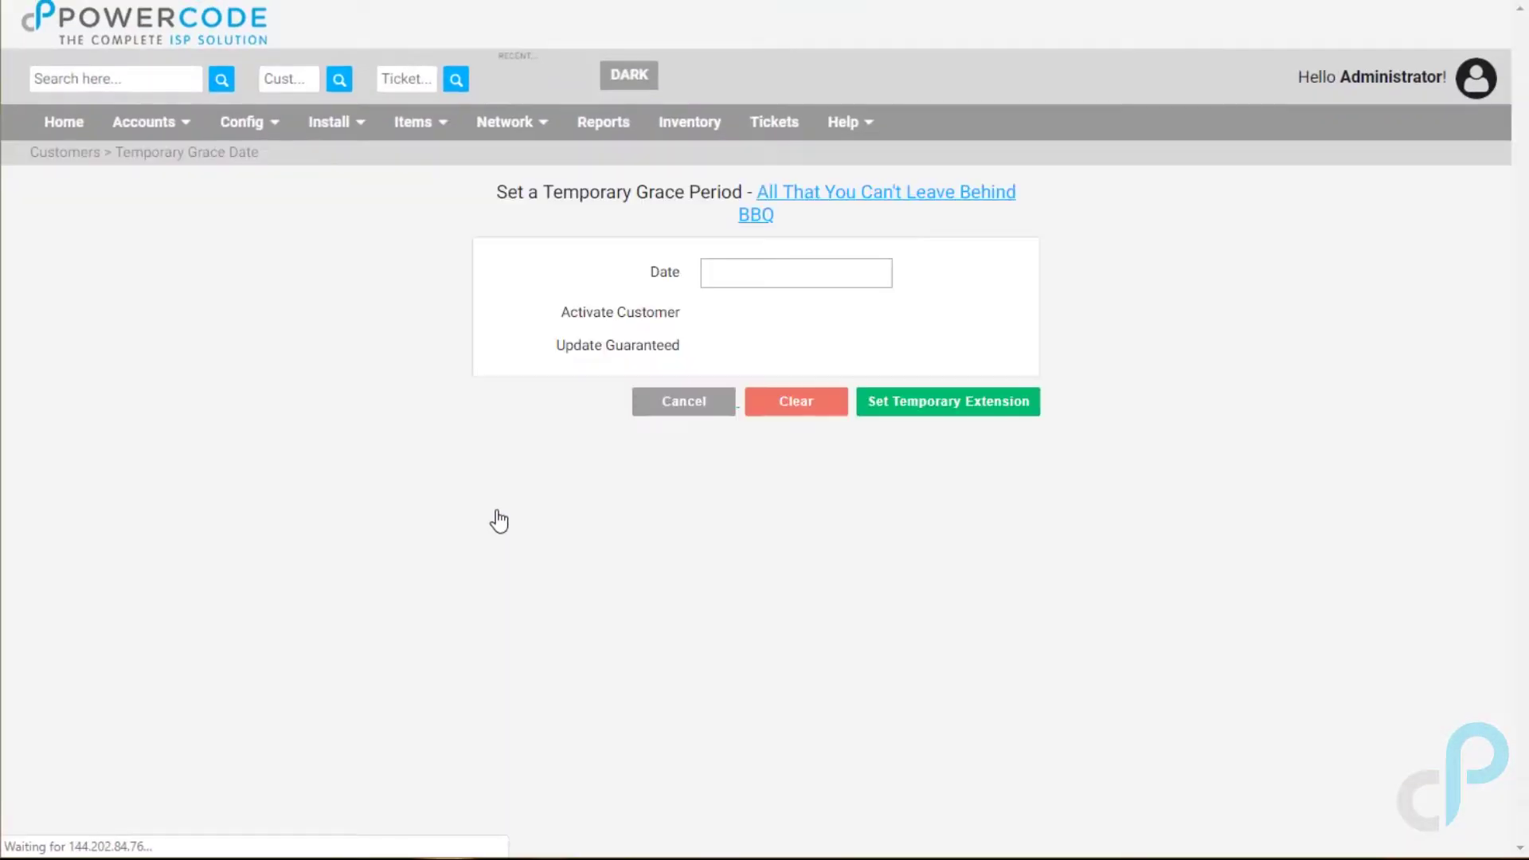
left_click(759, 271)
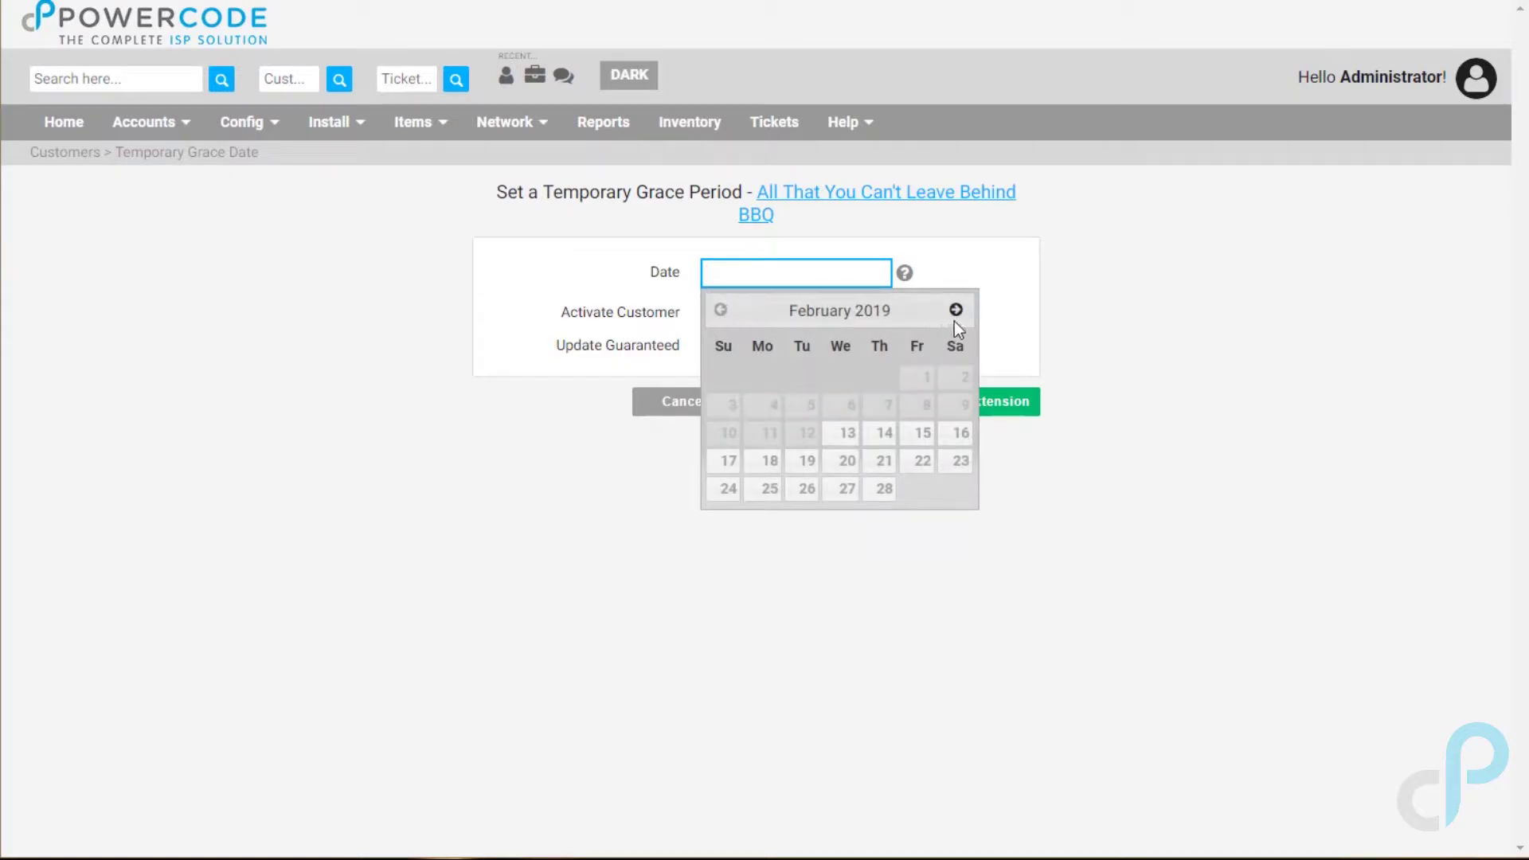
left_click(881, 488)
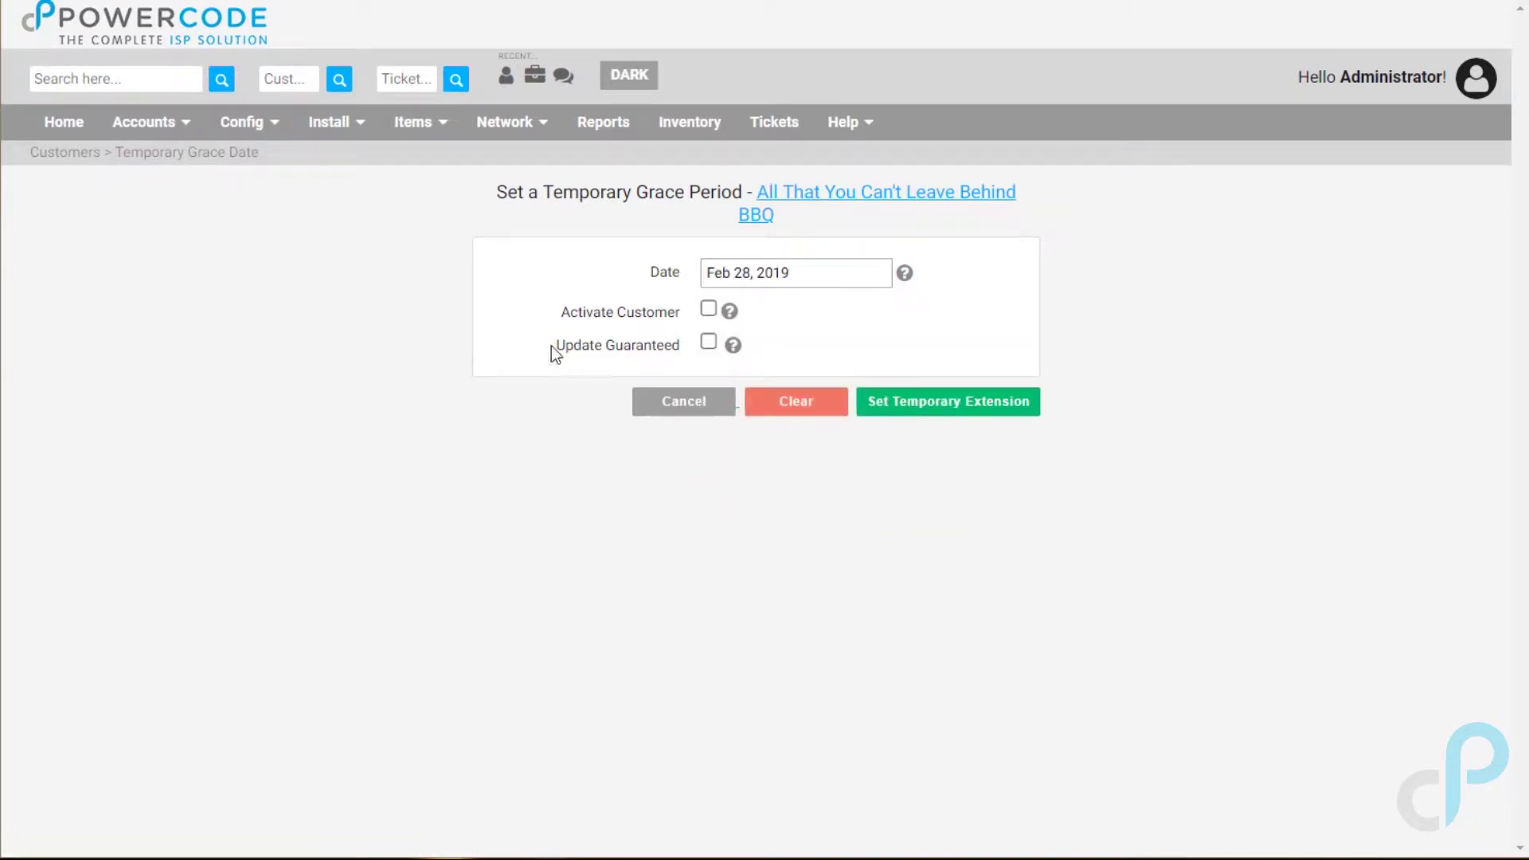
left_click(709, 310)
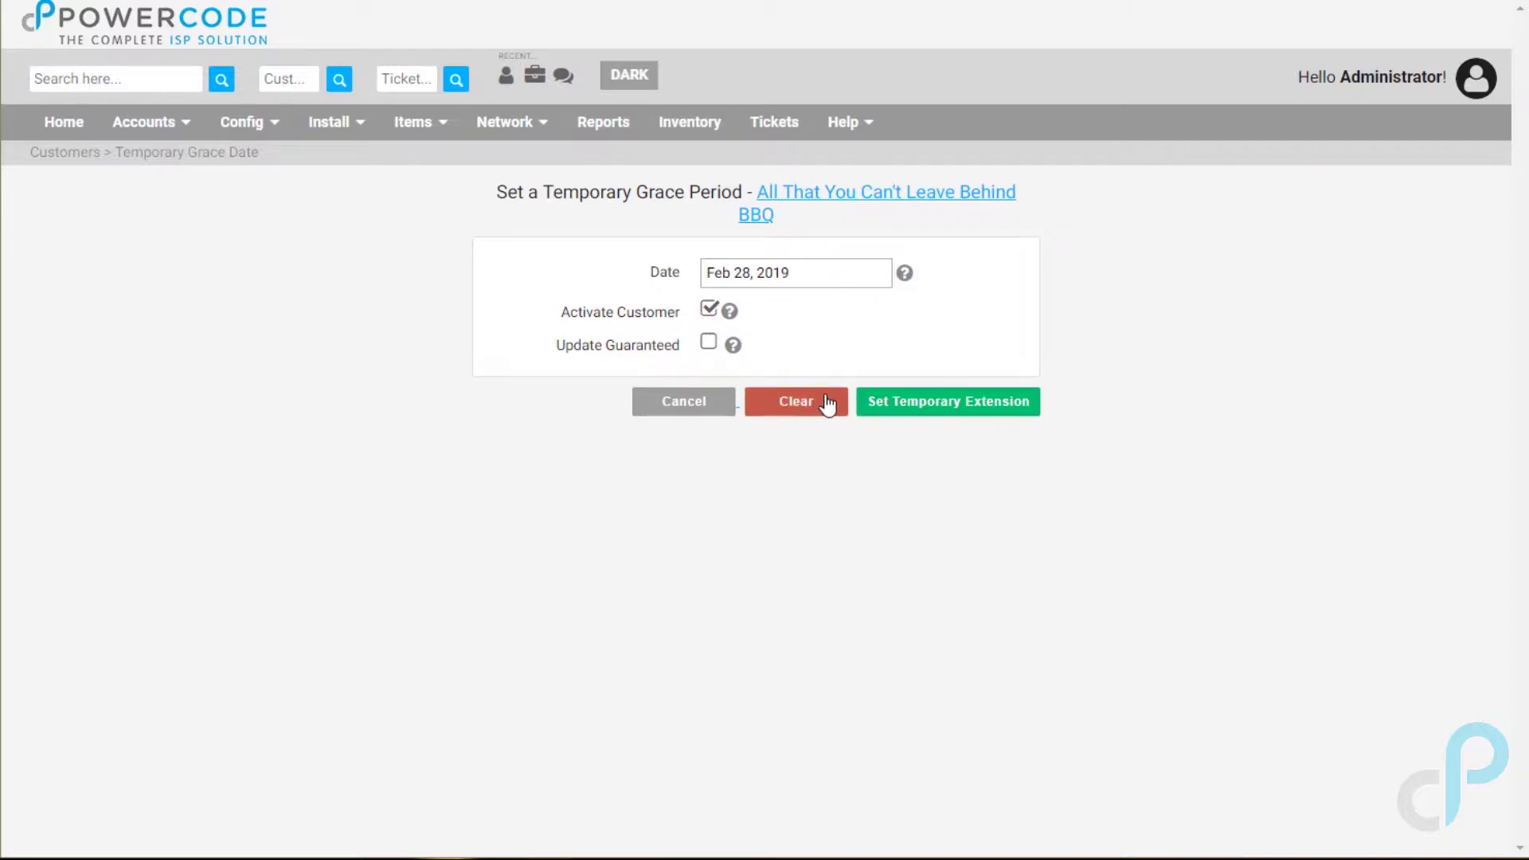
left_click(907, 408)
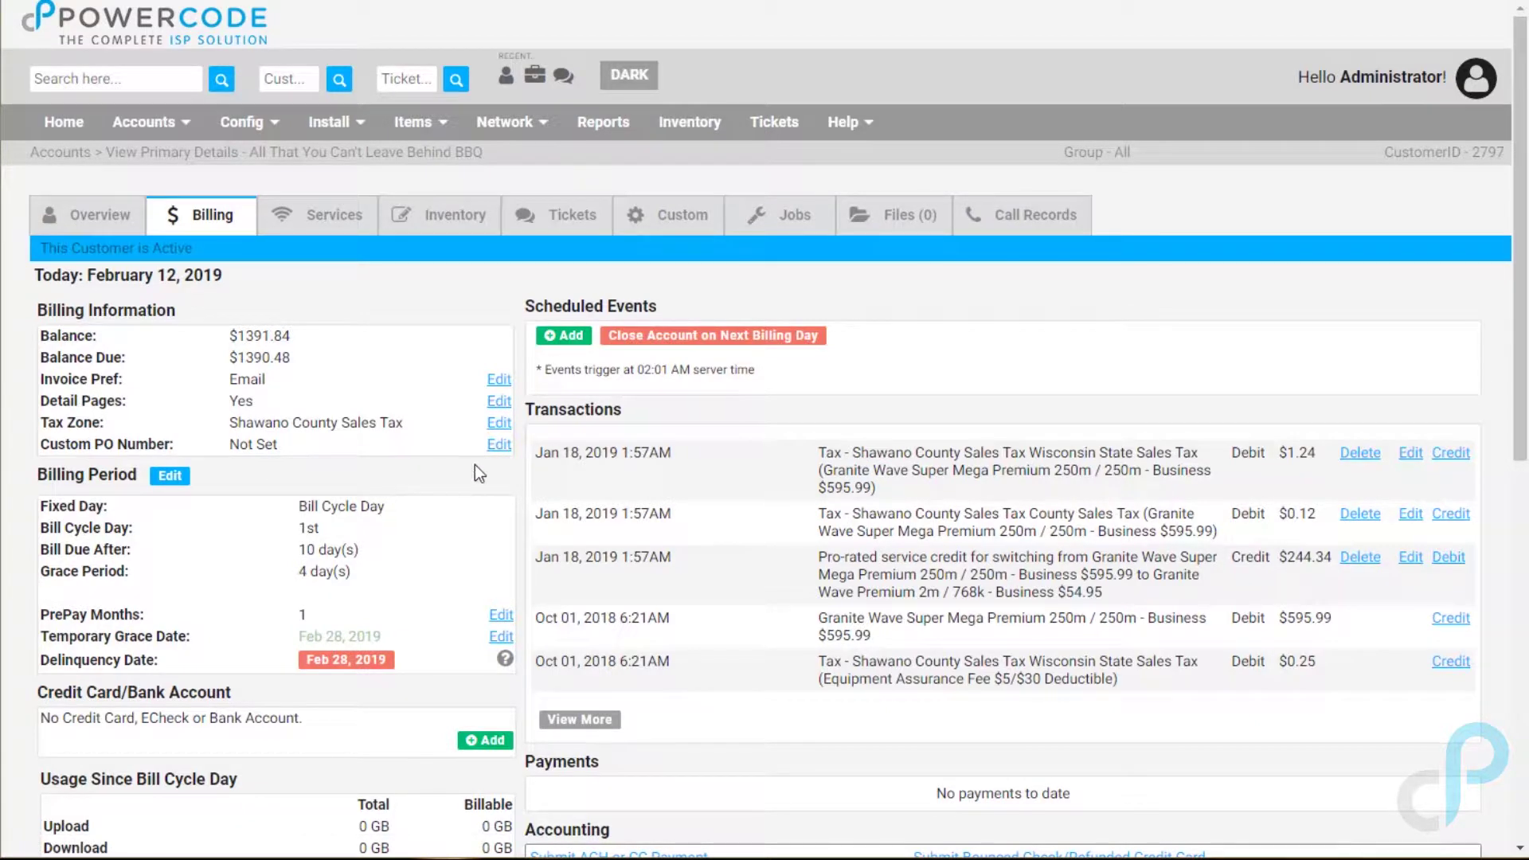
Start a scheduled event of type ECheck/Credit Card Payment and review its payment method, recurrence and date choices.
left_click(569, 337)
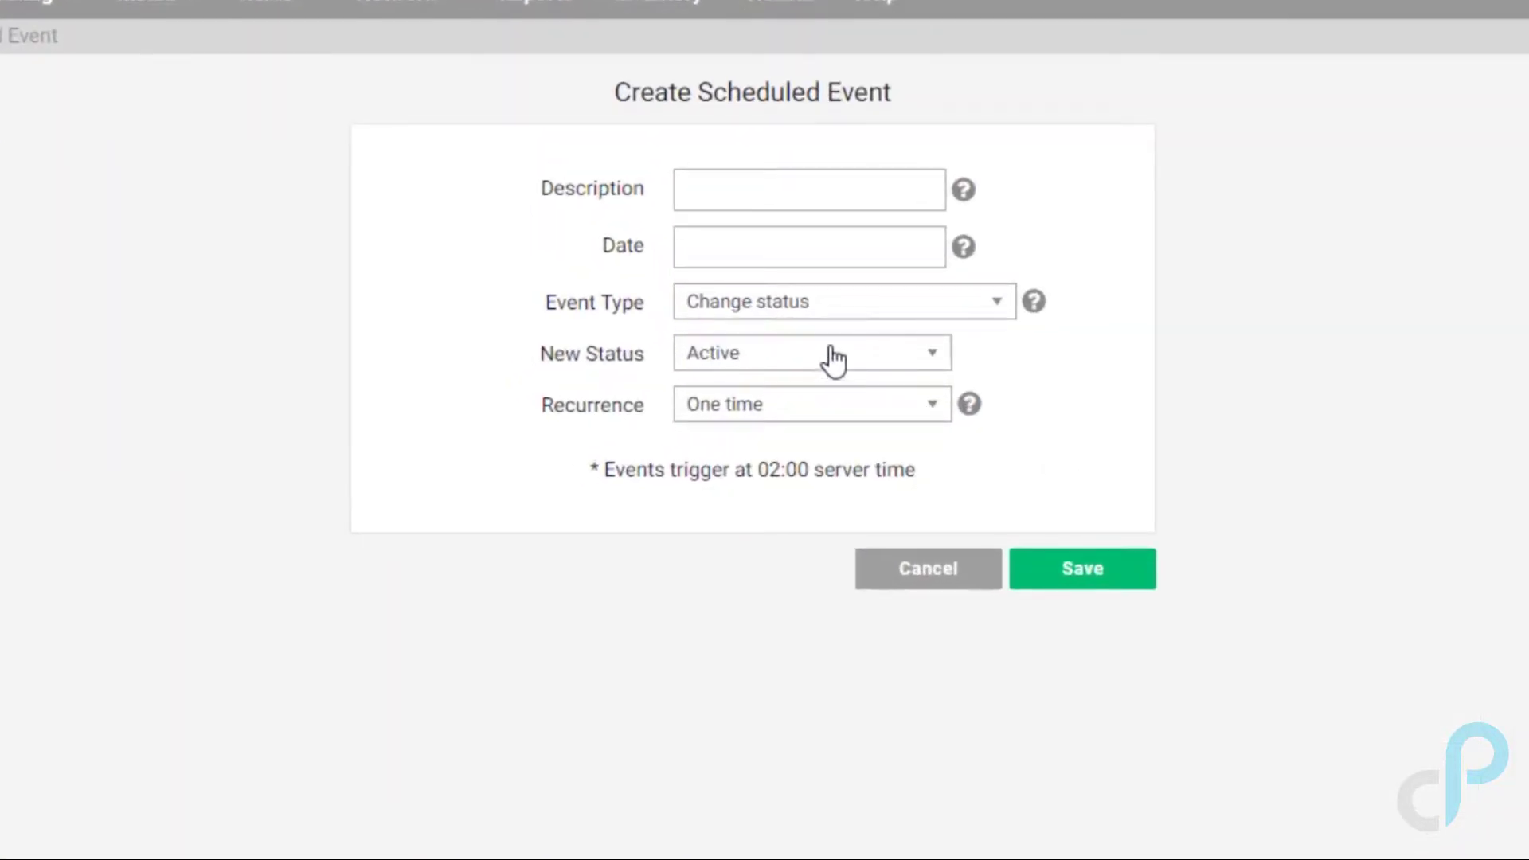
left_click(851, 307)
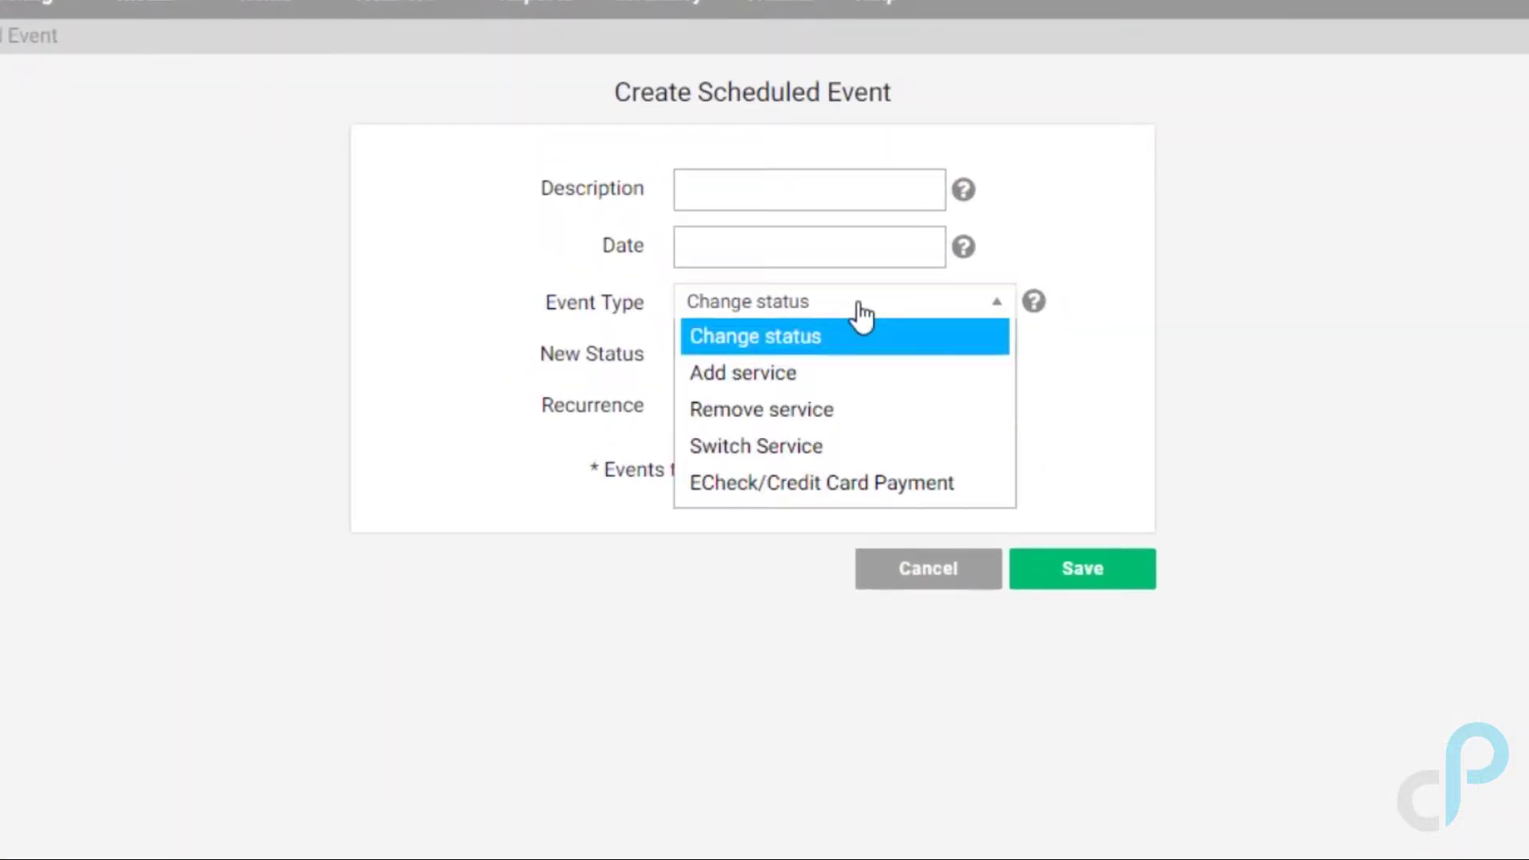
left_click(838, 484)
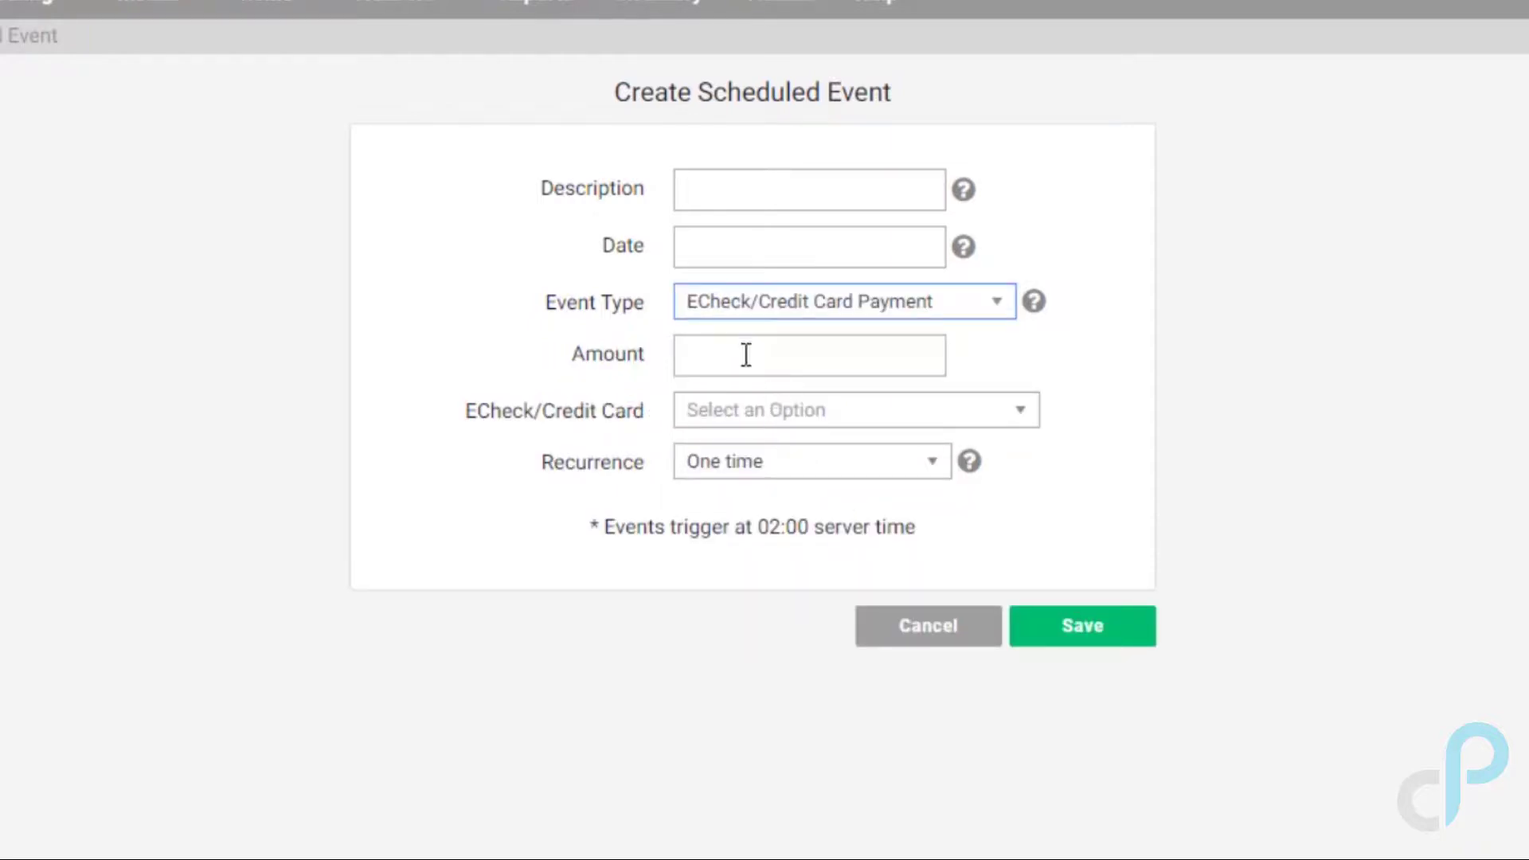
left_click(823, 427)
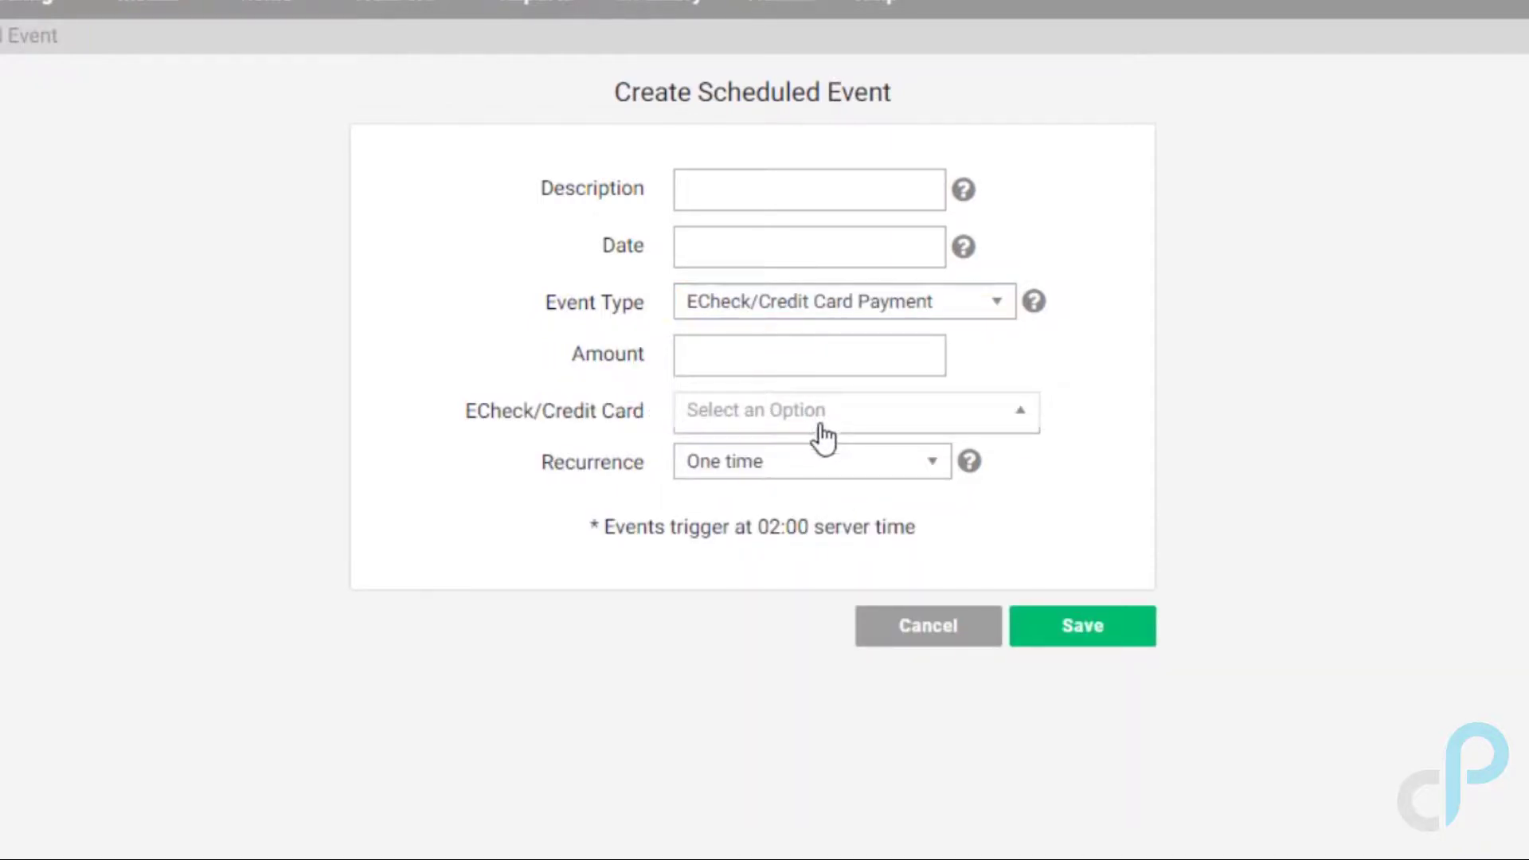
left_click(786, 467)
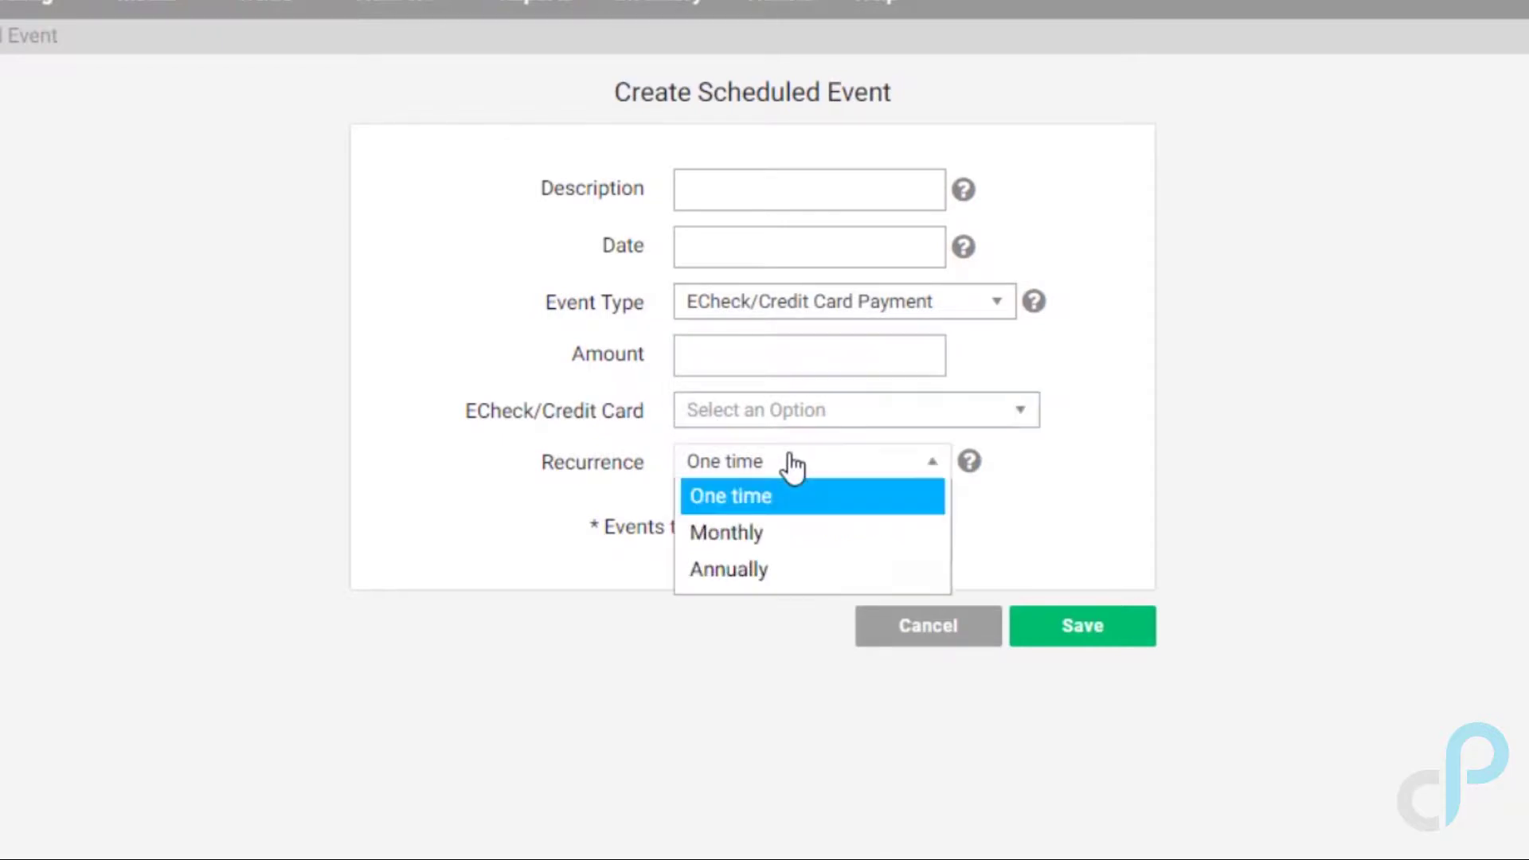
left_click(1078, 568)
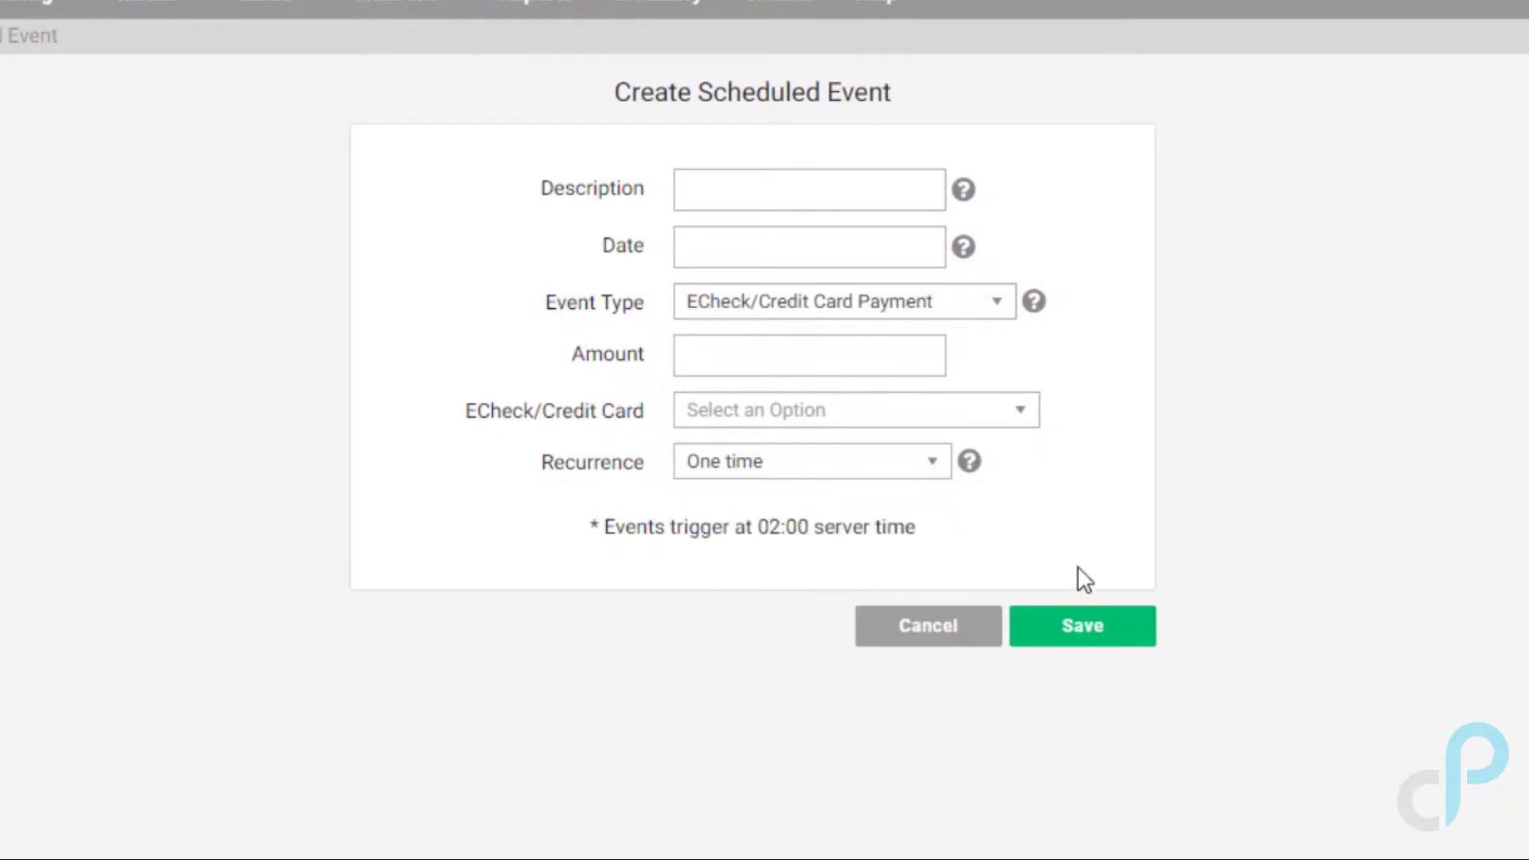
left_click(830, 253)
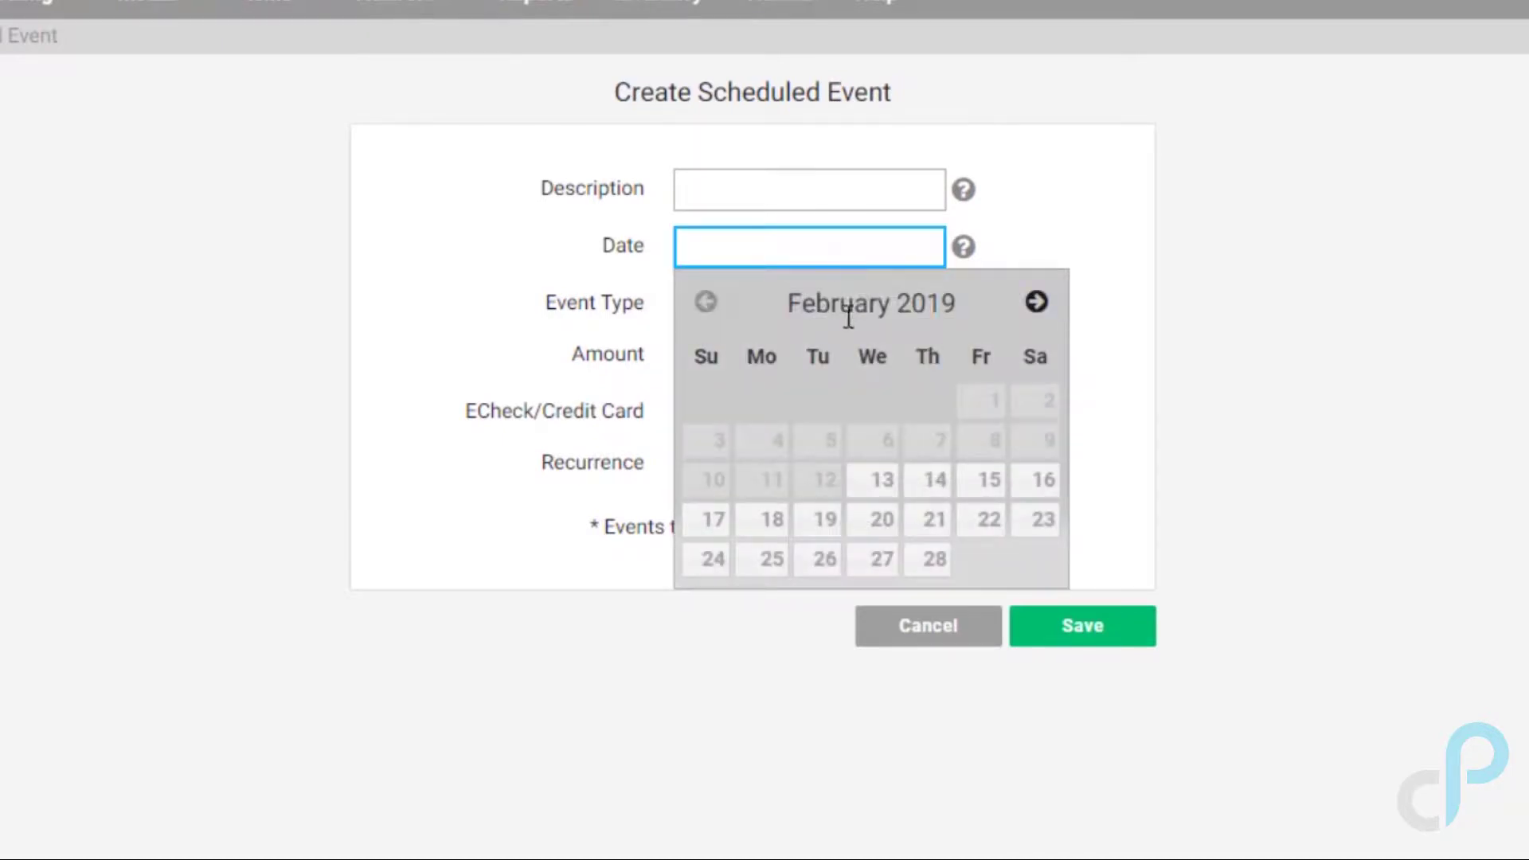
left_click(1018, 182)
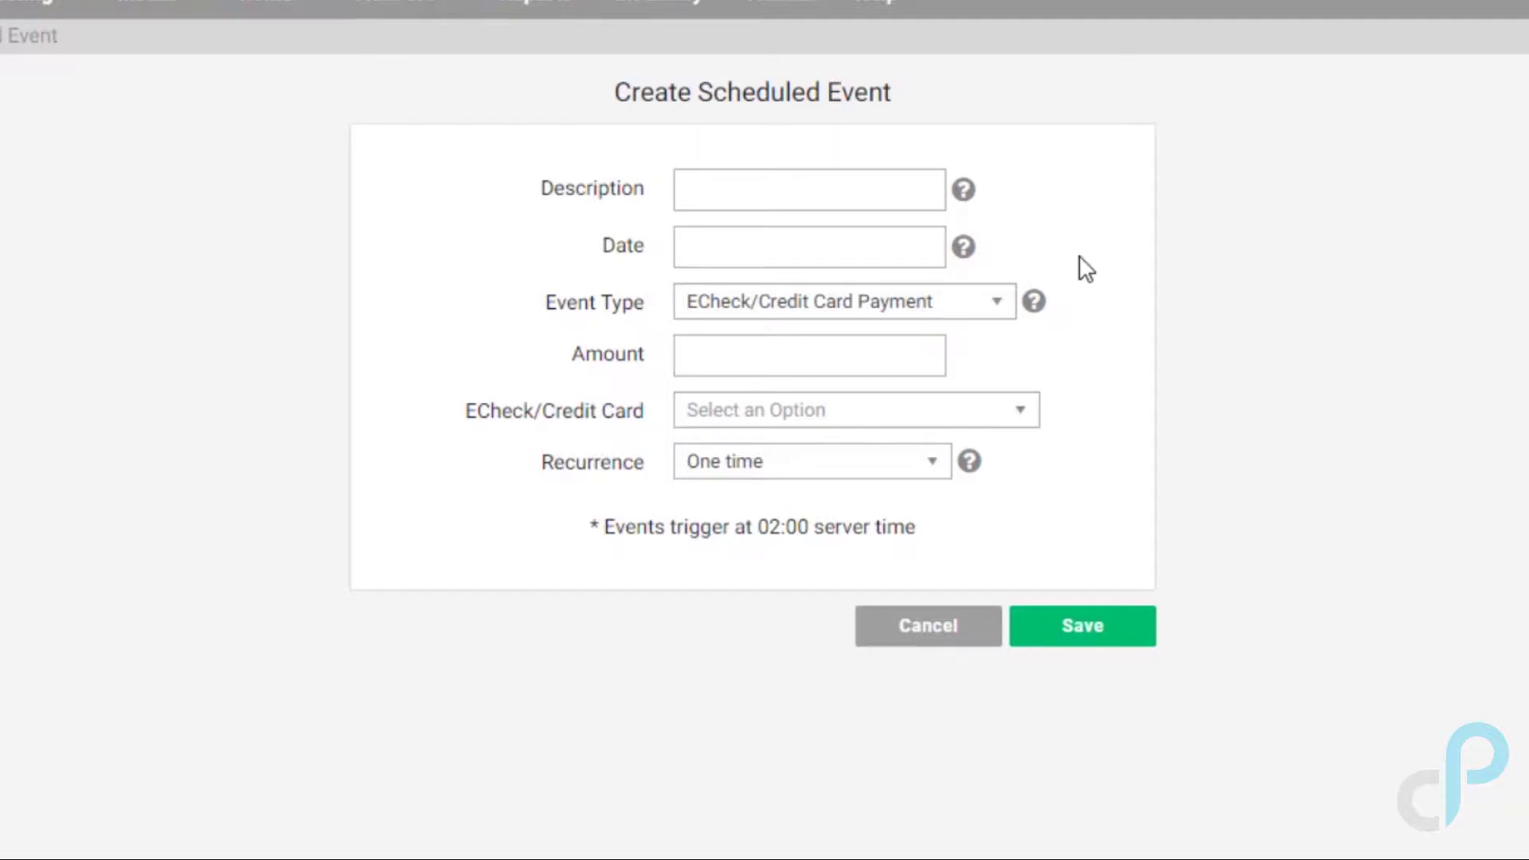
Change the scheduled event's type to Switch Service, review its service and proration options, and cancel the event.
left_click(999, 301)
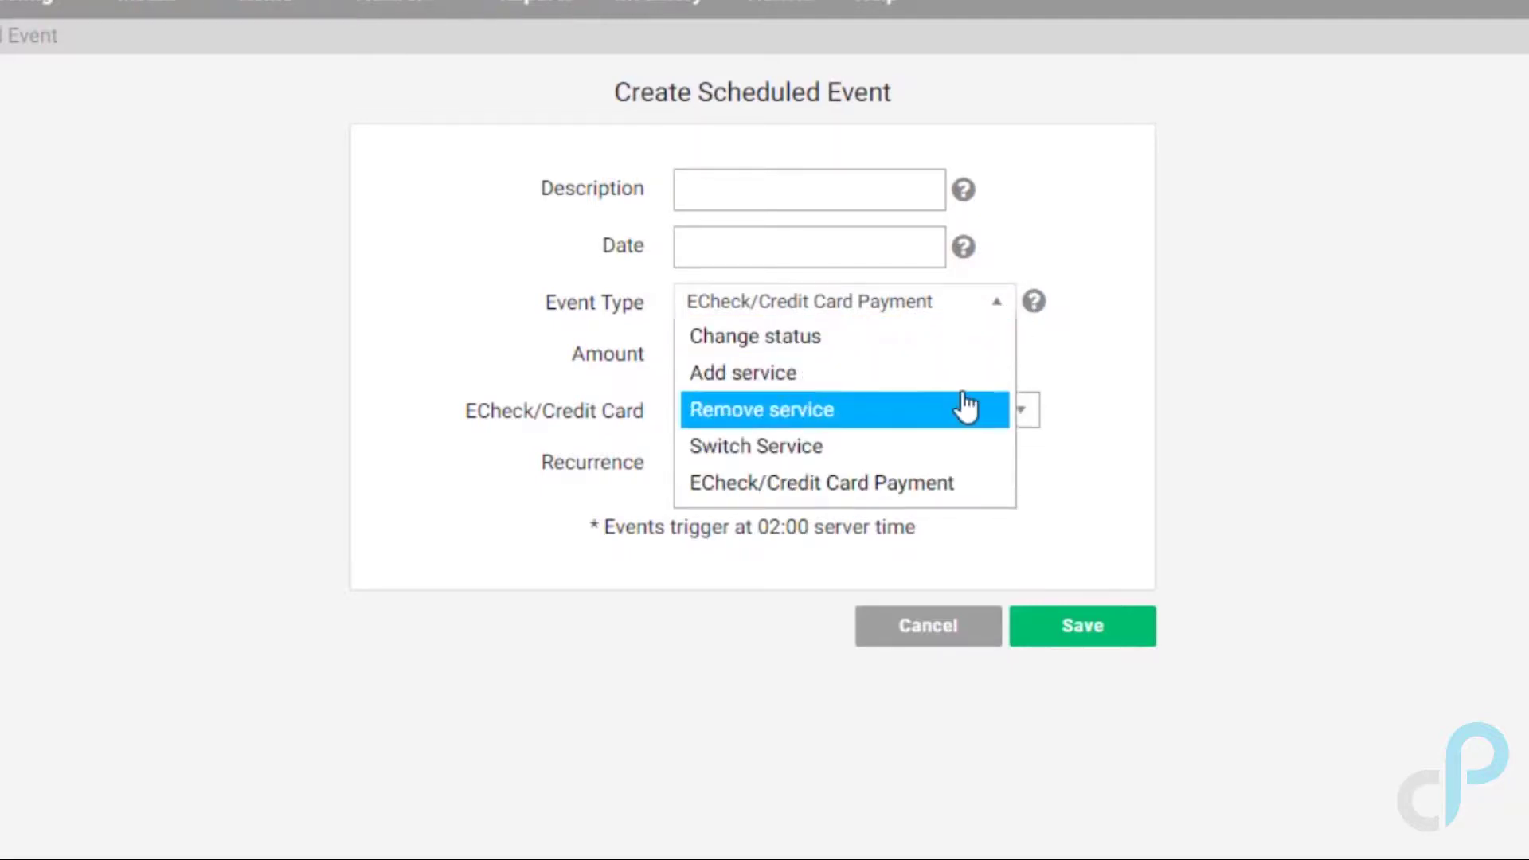
left_click(884, 454)
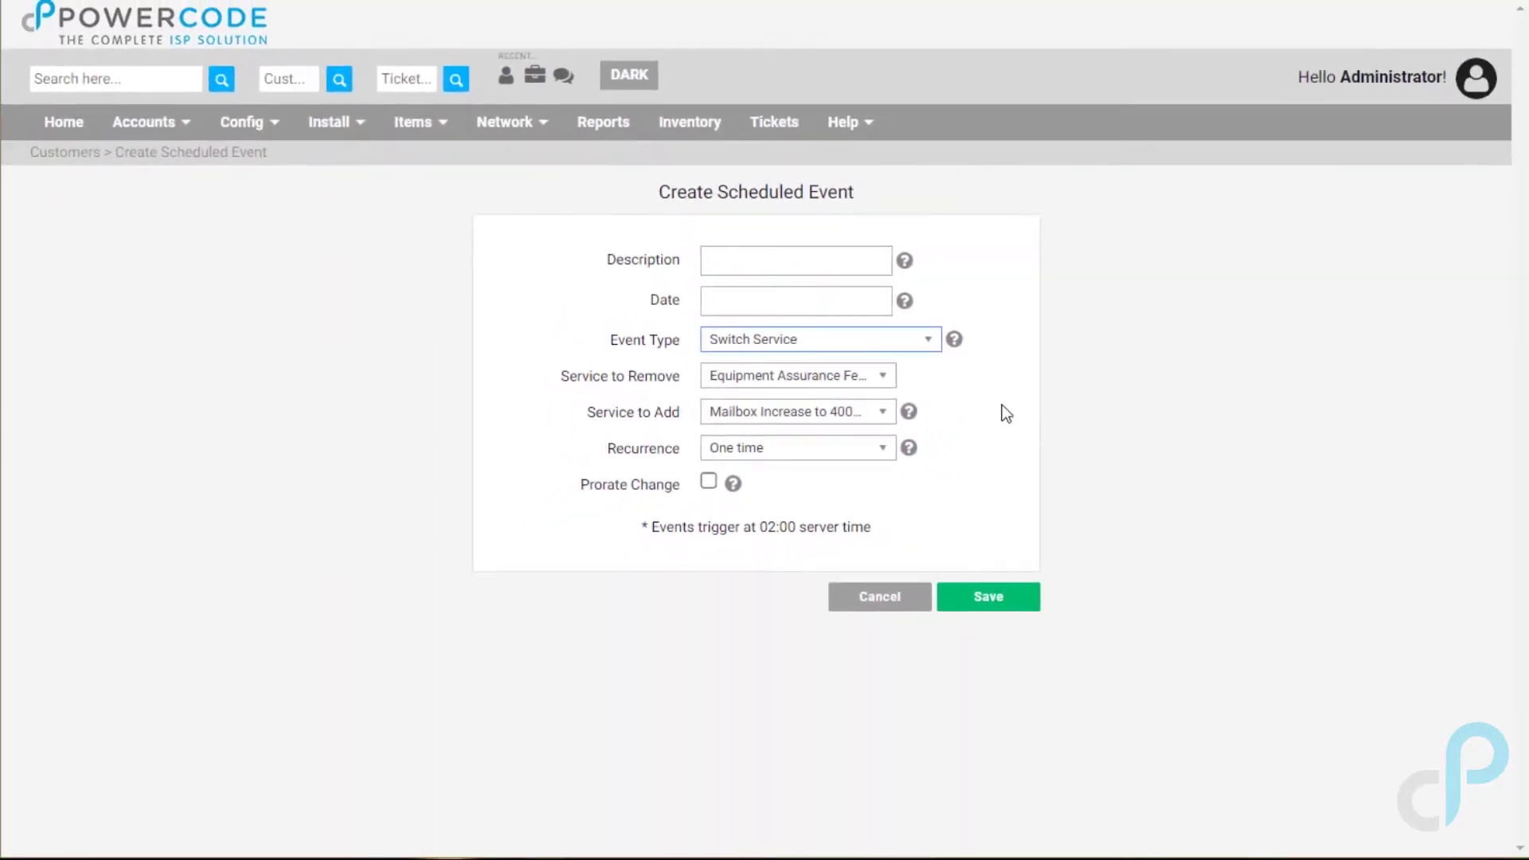
left_click(859, 603)
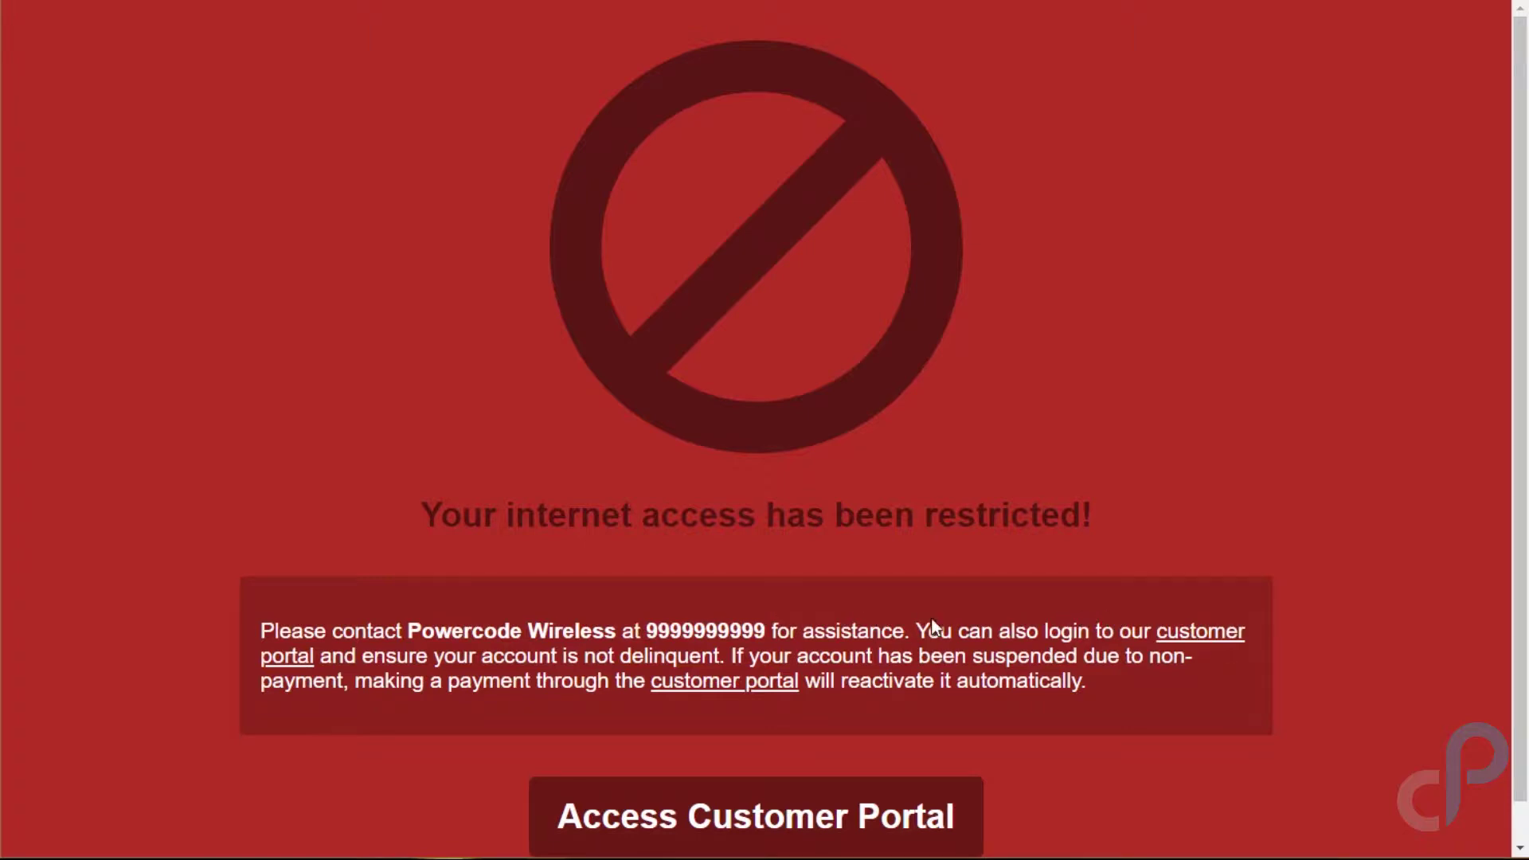
Enter the customer portal from the restricted internet access page and open the customer's Billing page.
left_click(651, 835)
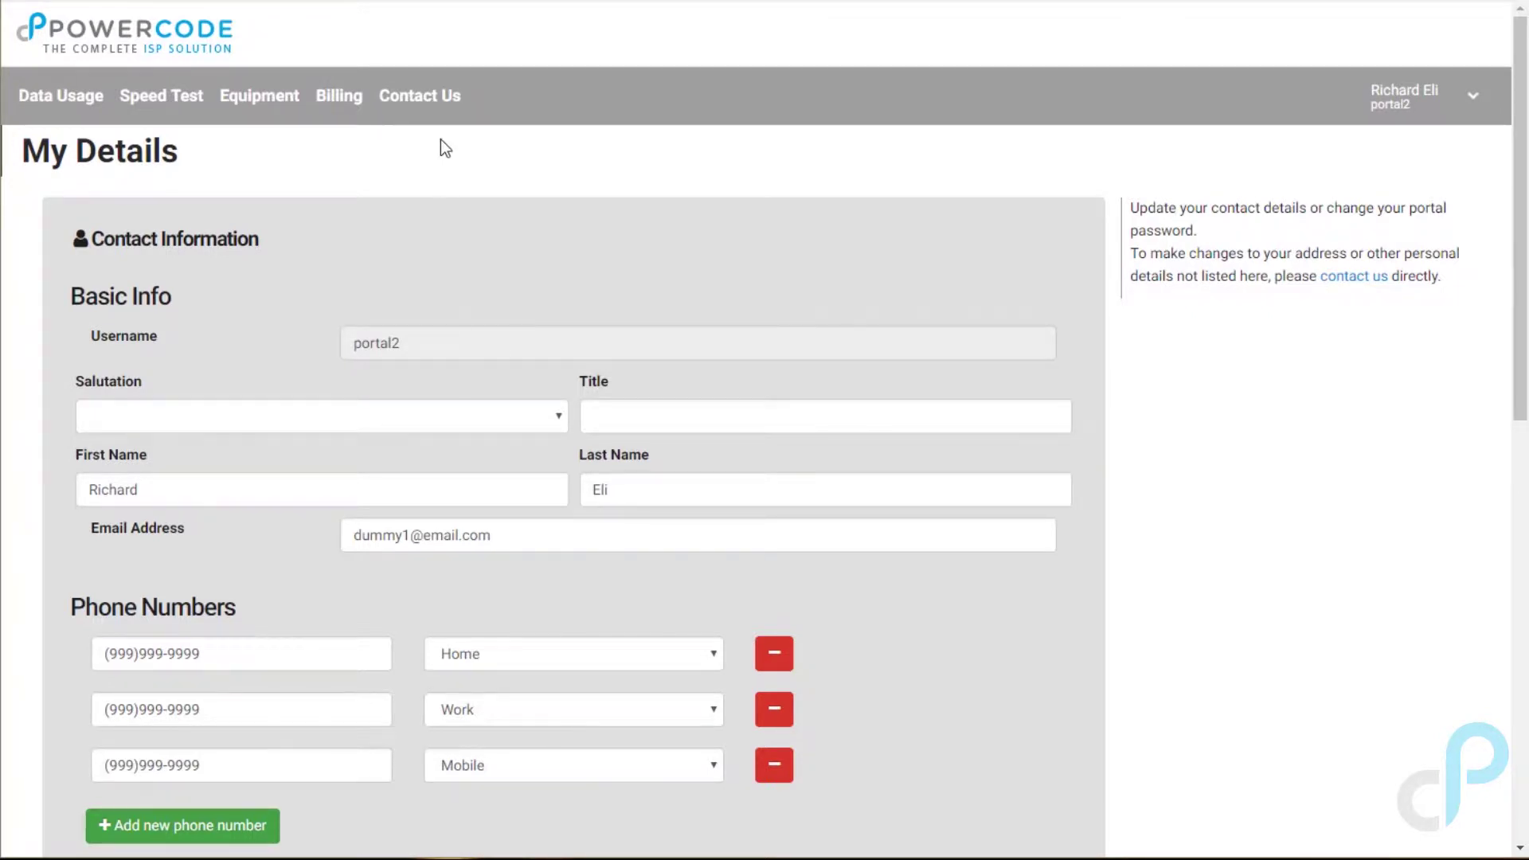
left_click(343, 99)
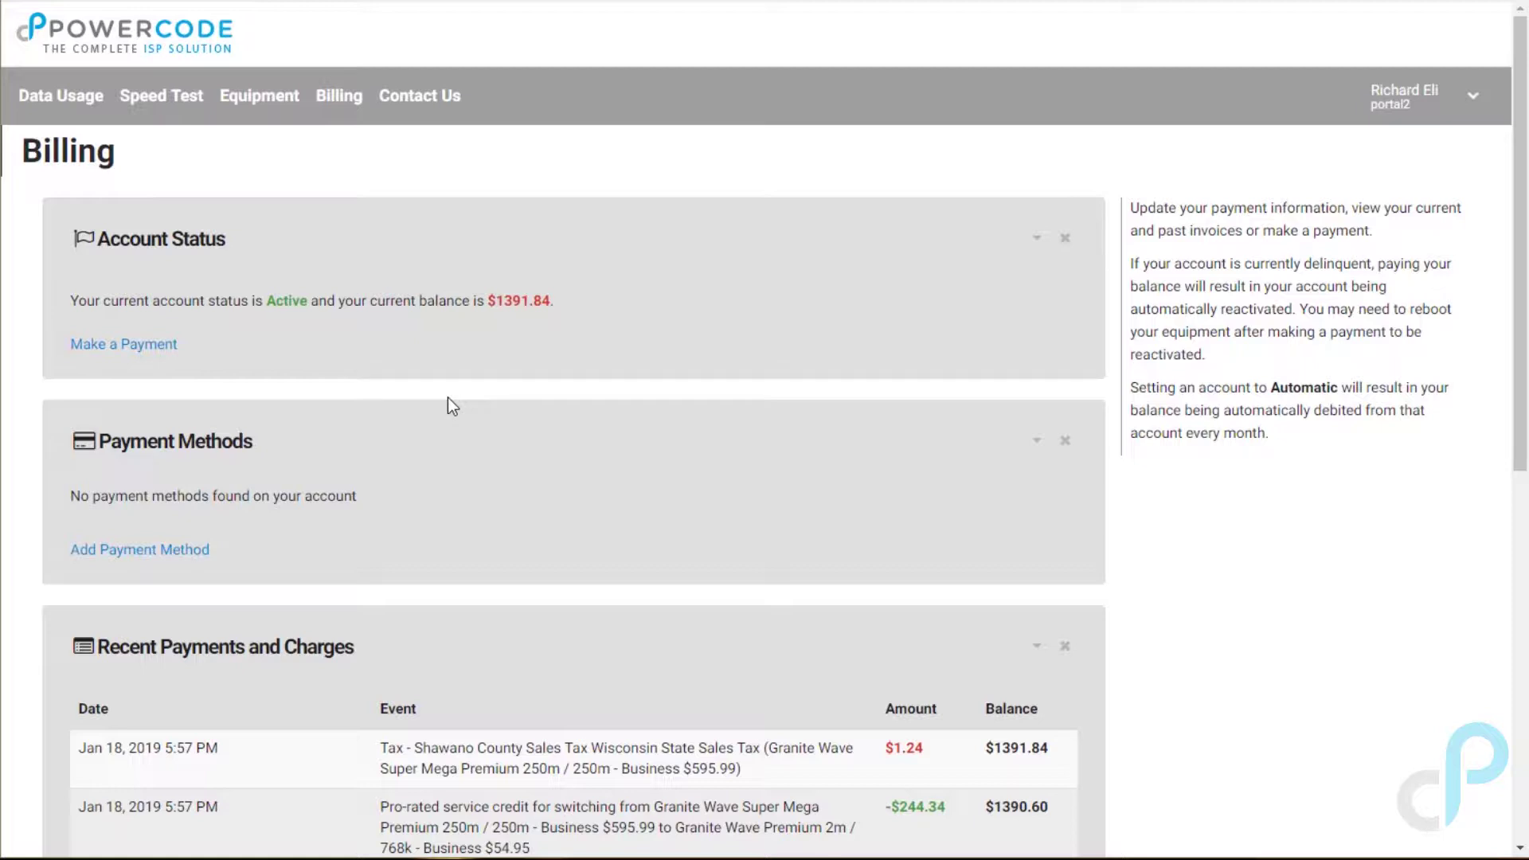
Review the portal's Add Payment Method form, including its Enable Autopay option, and return to Billing without adding a method.
left_click(163, 550)
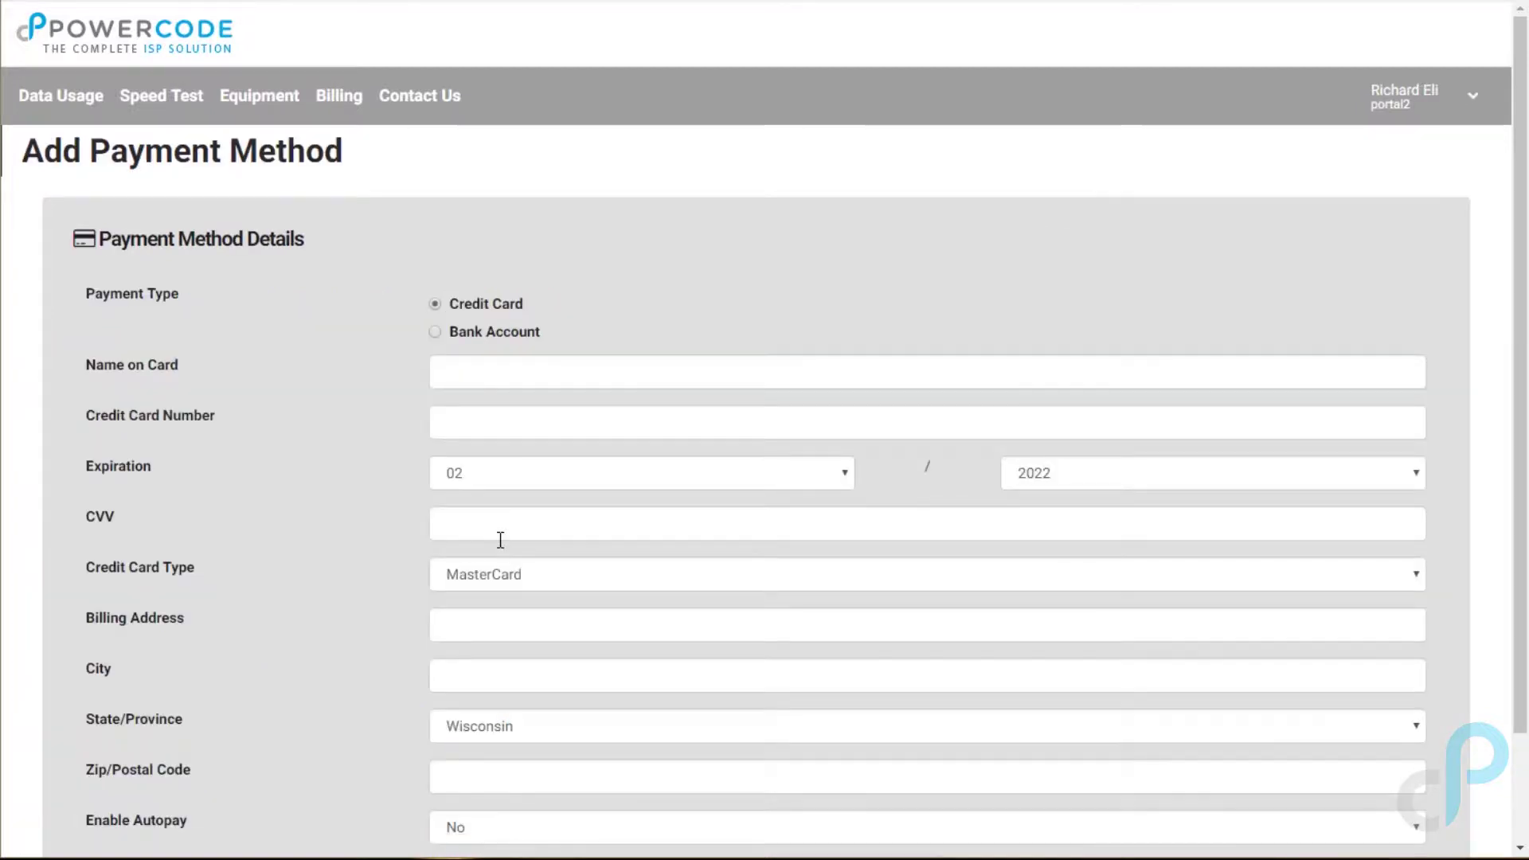
scroll(367, 768, "down", 2)
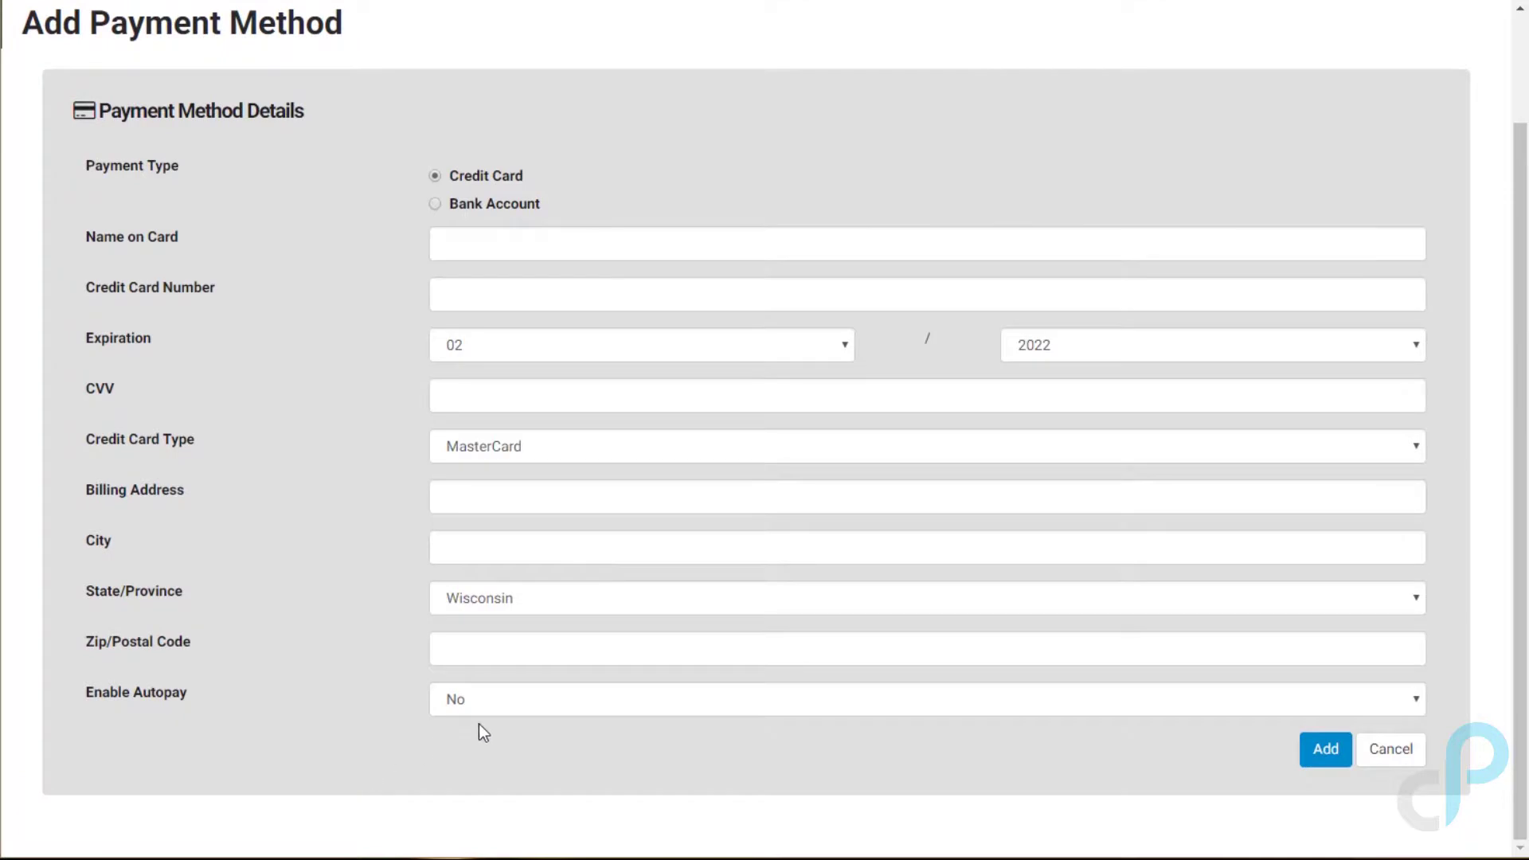
left_click(542, 704)
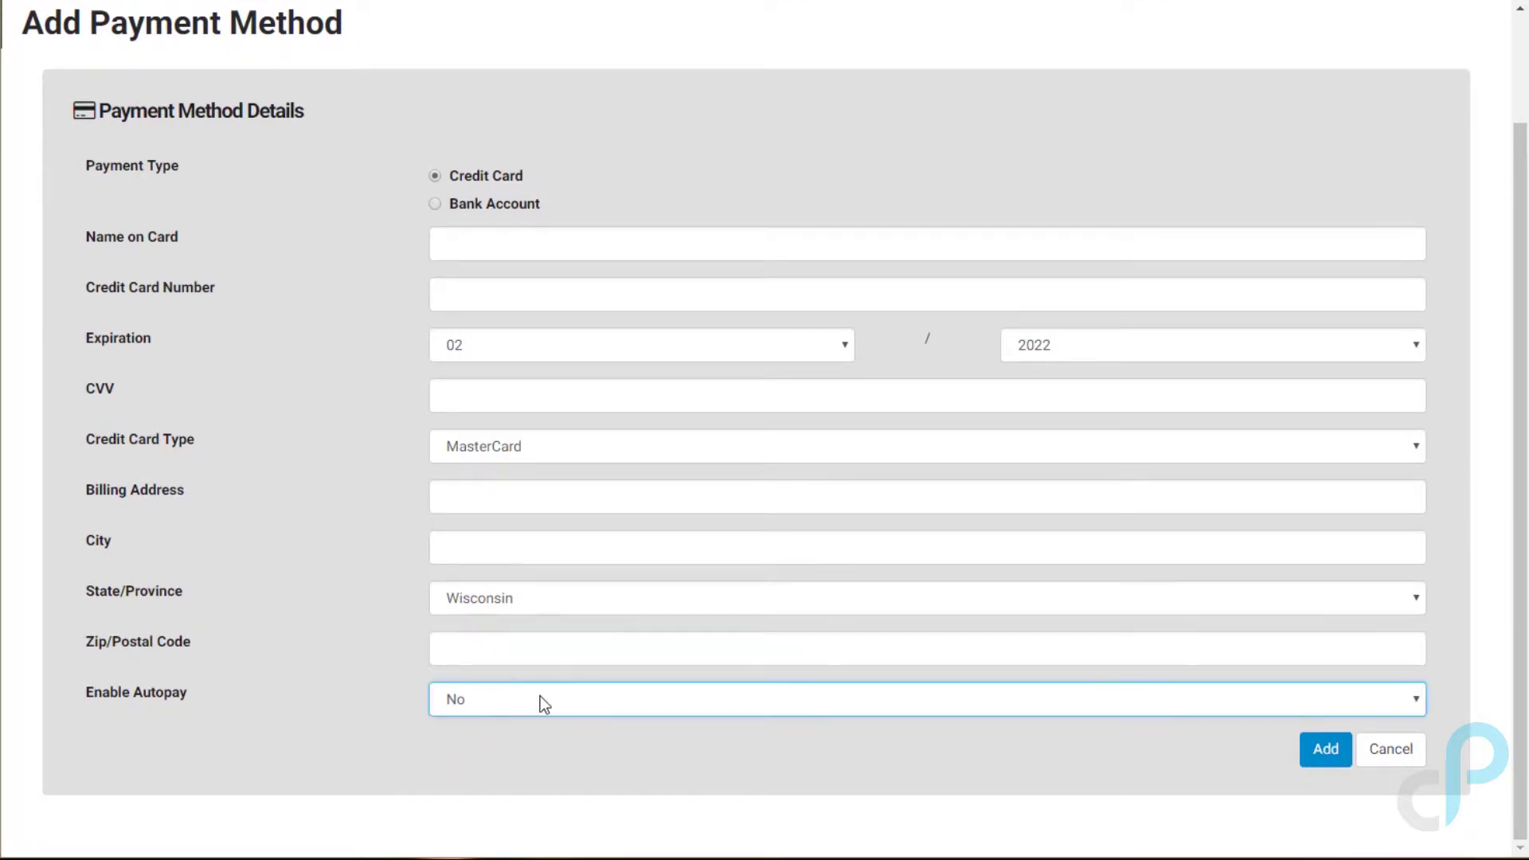
scroll(294, 483, "up", 2)
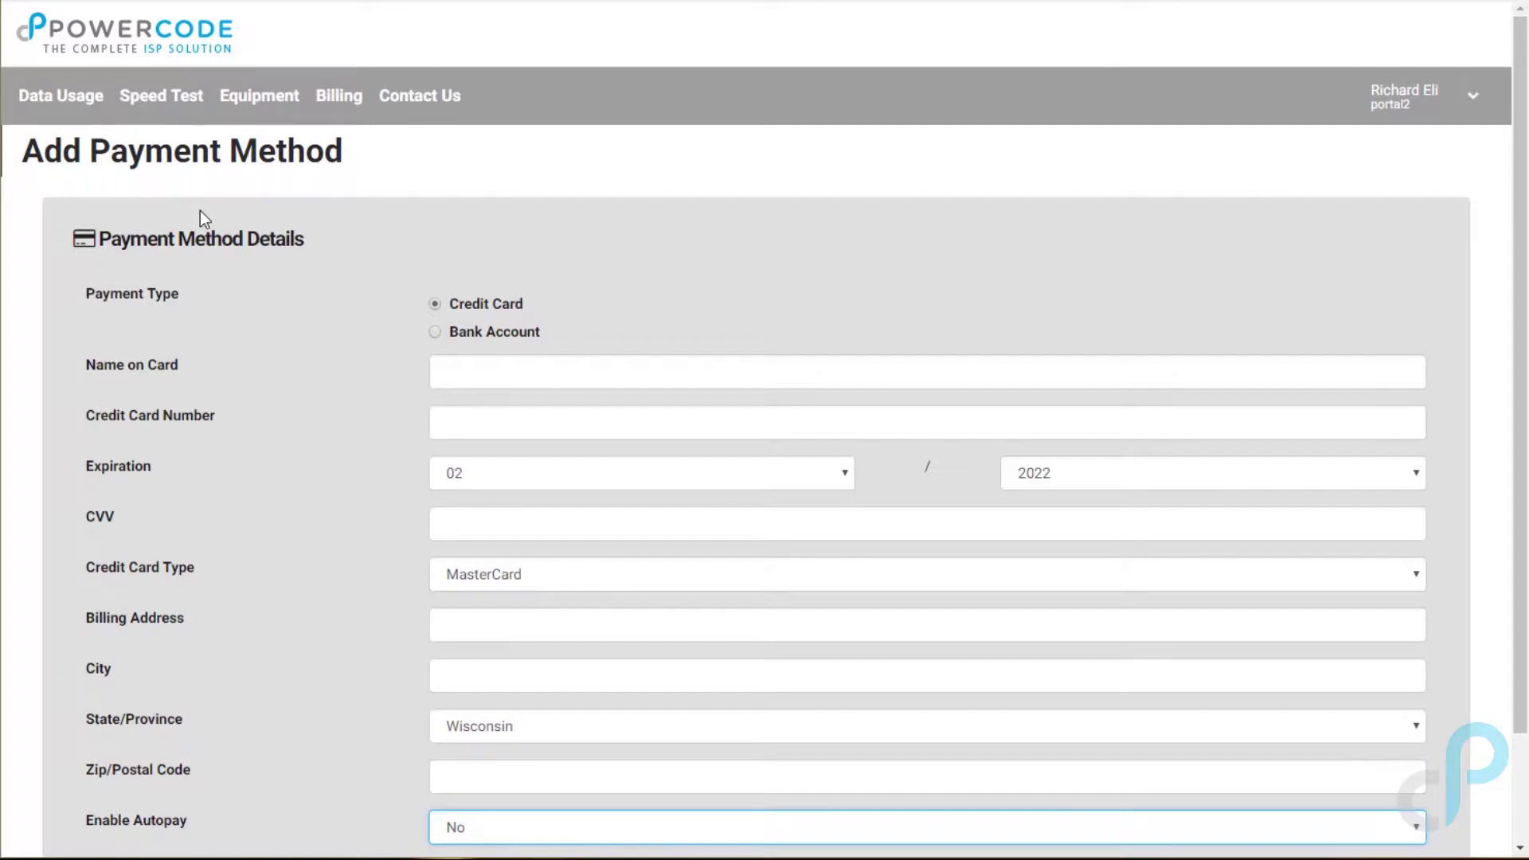
left_click(337, 104)
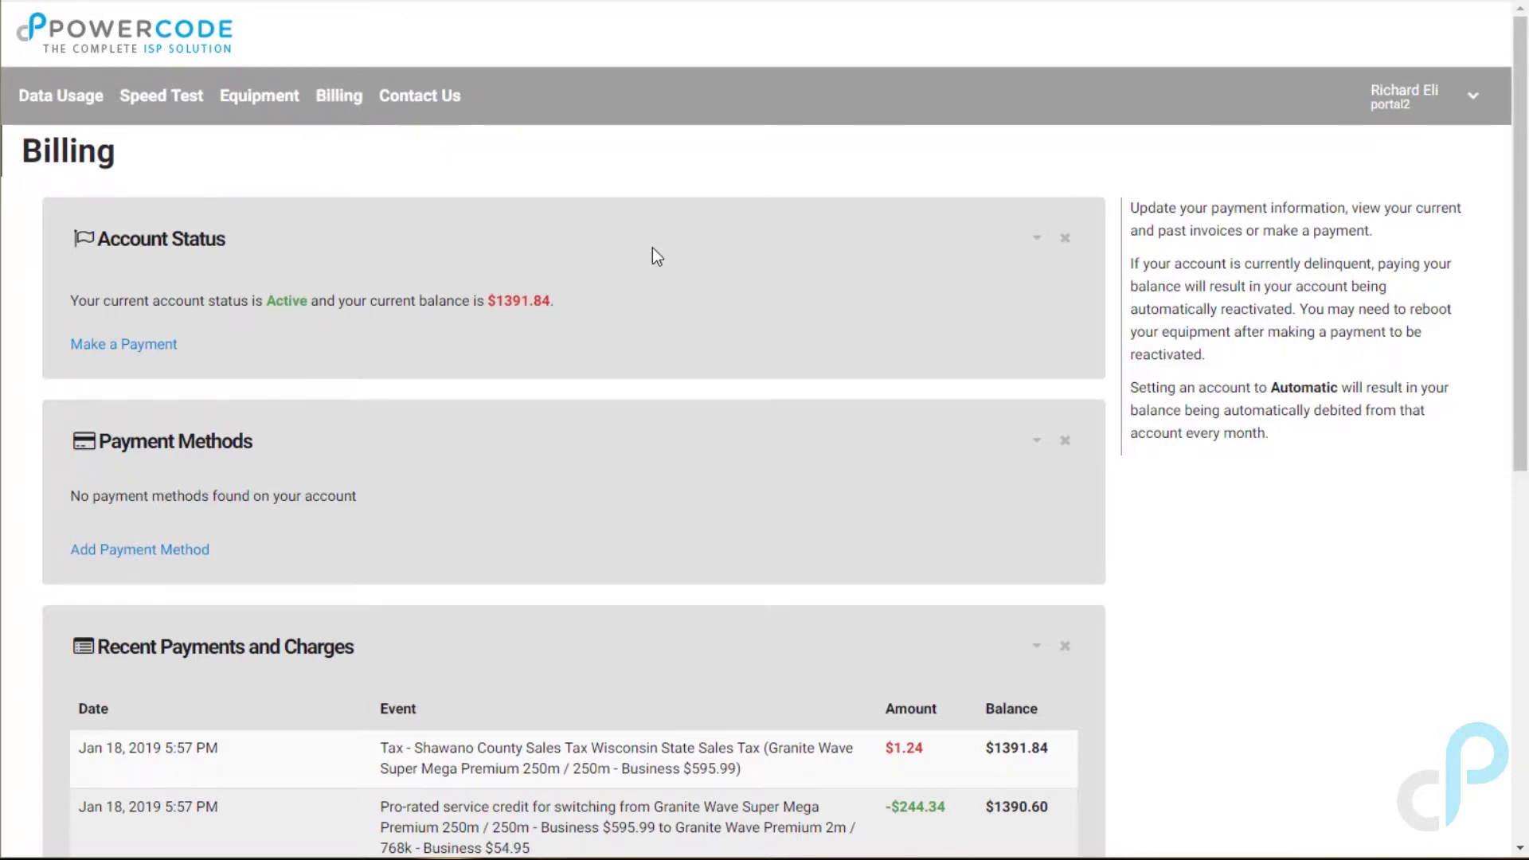
Review the Recent Payments and Charges and Invoices sections of the portal's Billing page.
scroll(655, 254, "down", 4)
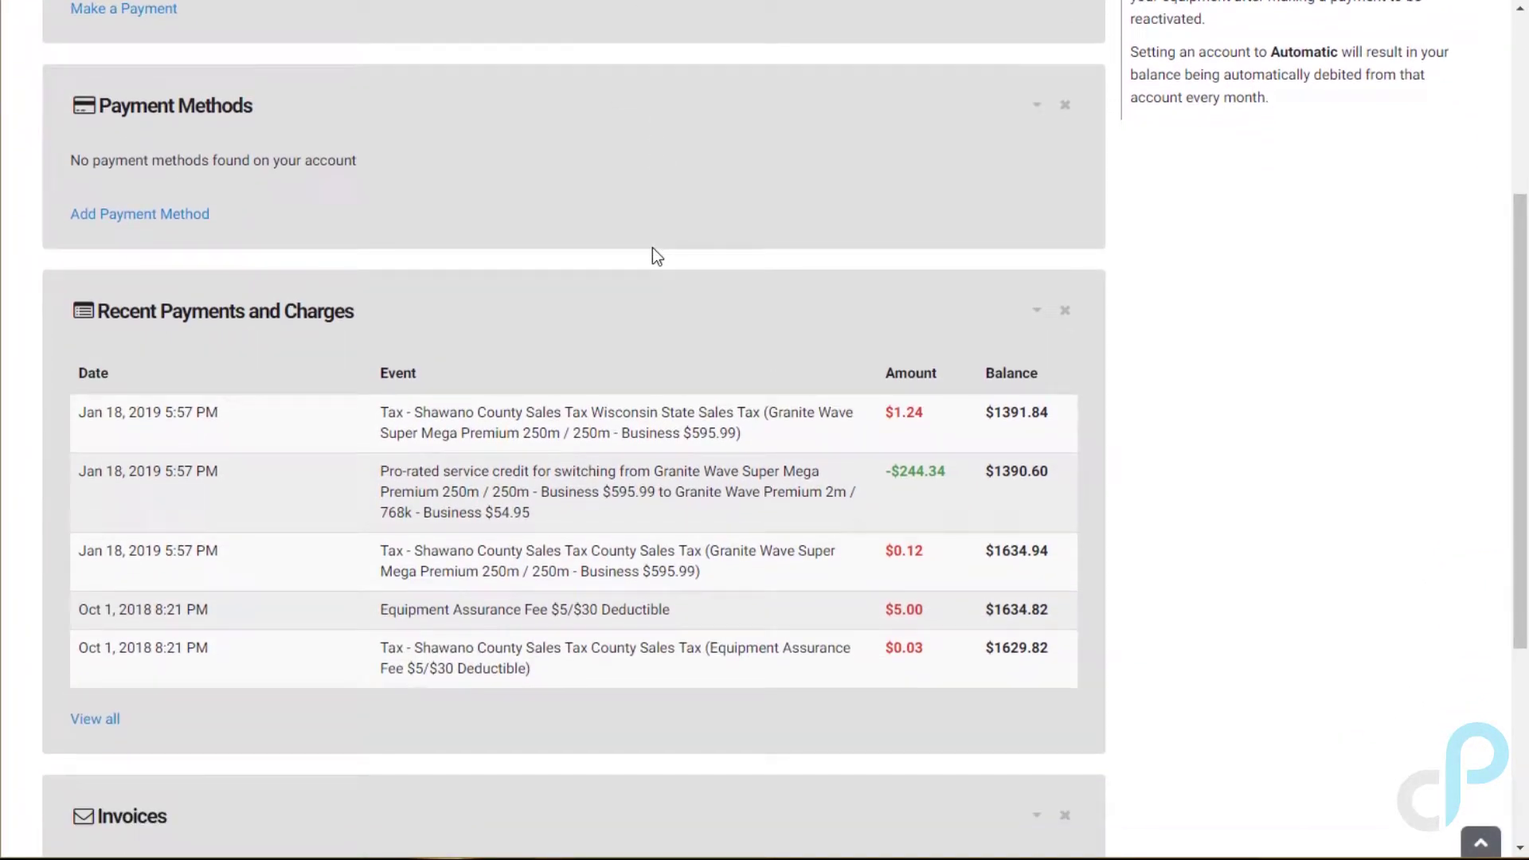
scroll(655, 255, "down", 2)
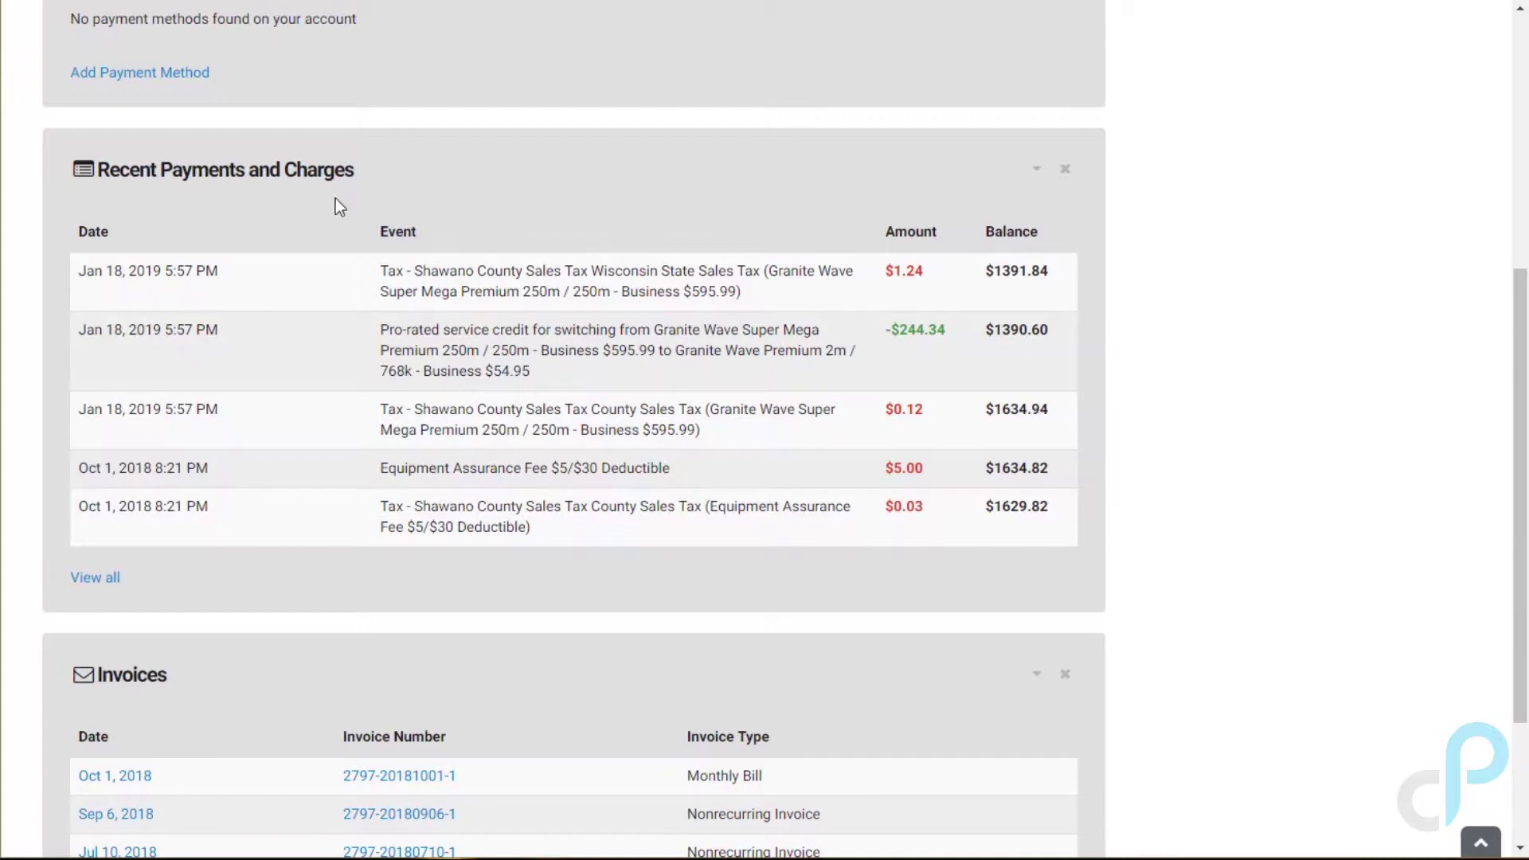
scroll(223, 484, "down", 3)
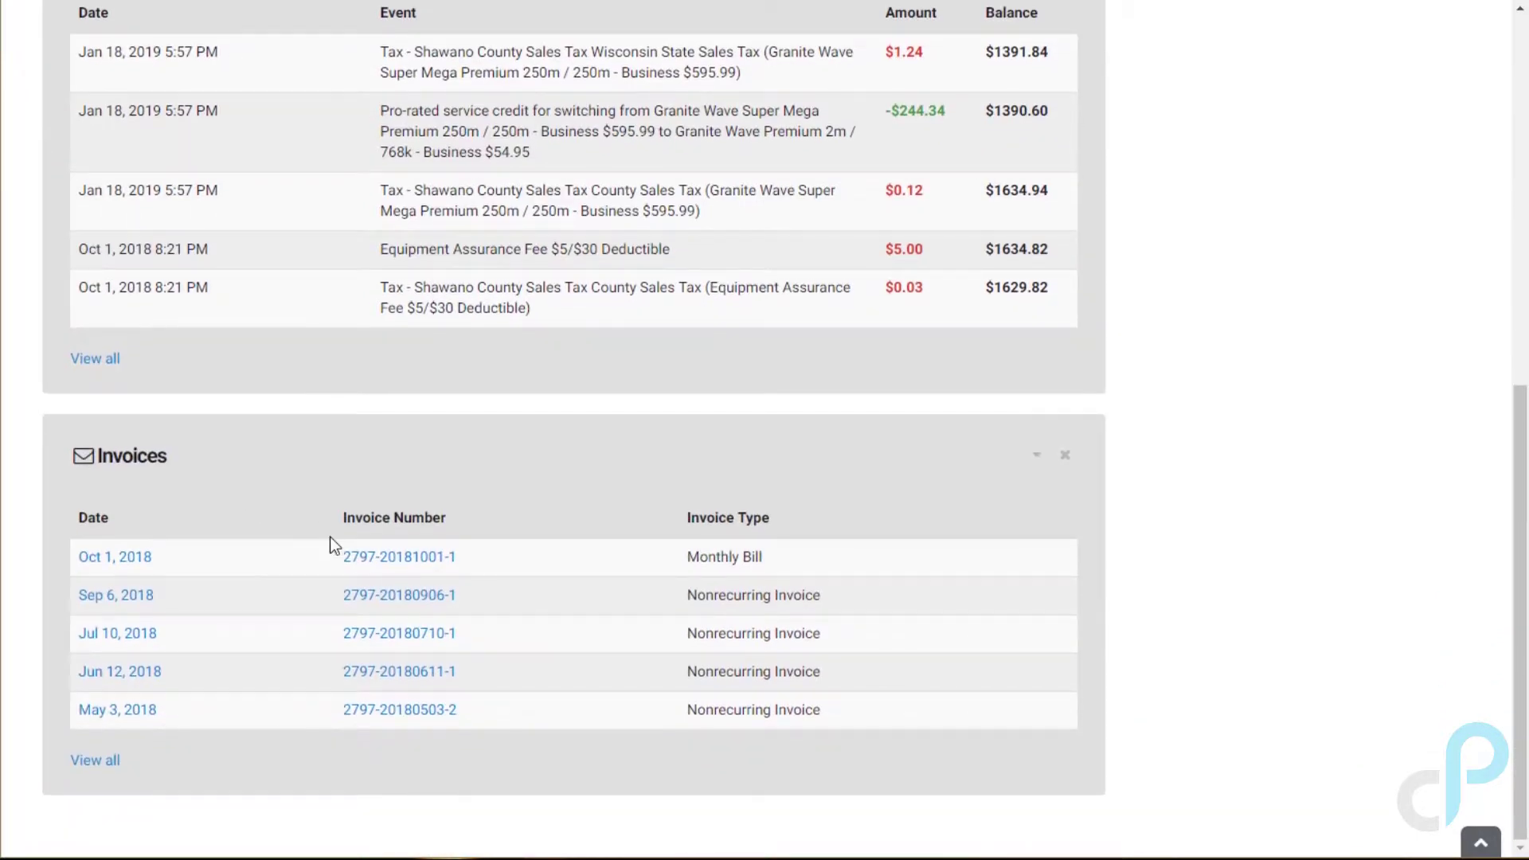
scroll(503, 561, "up", 9)
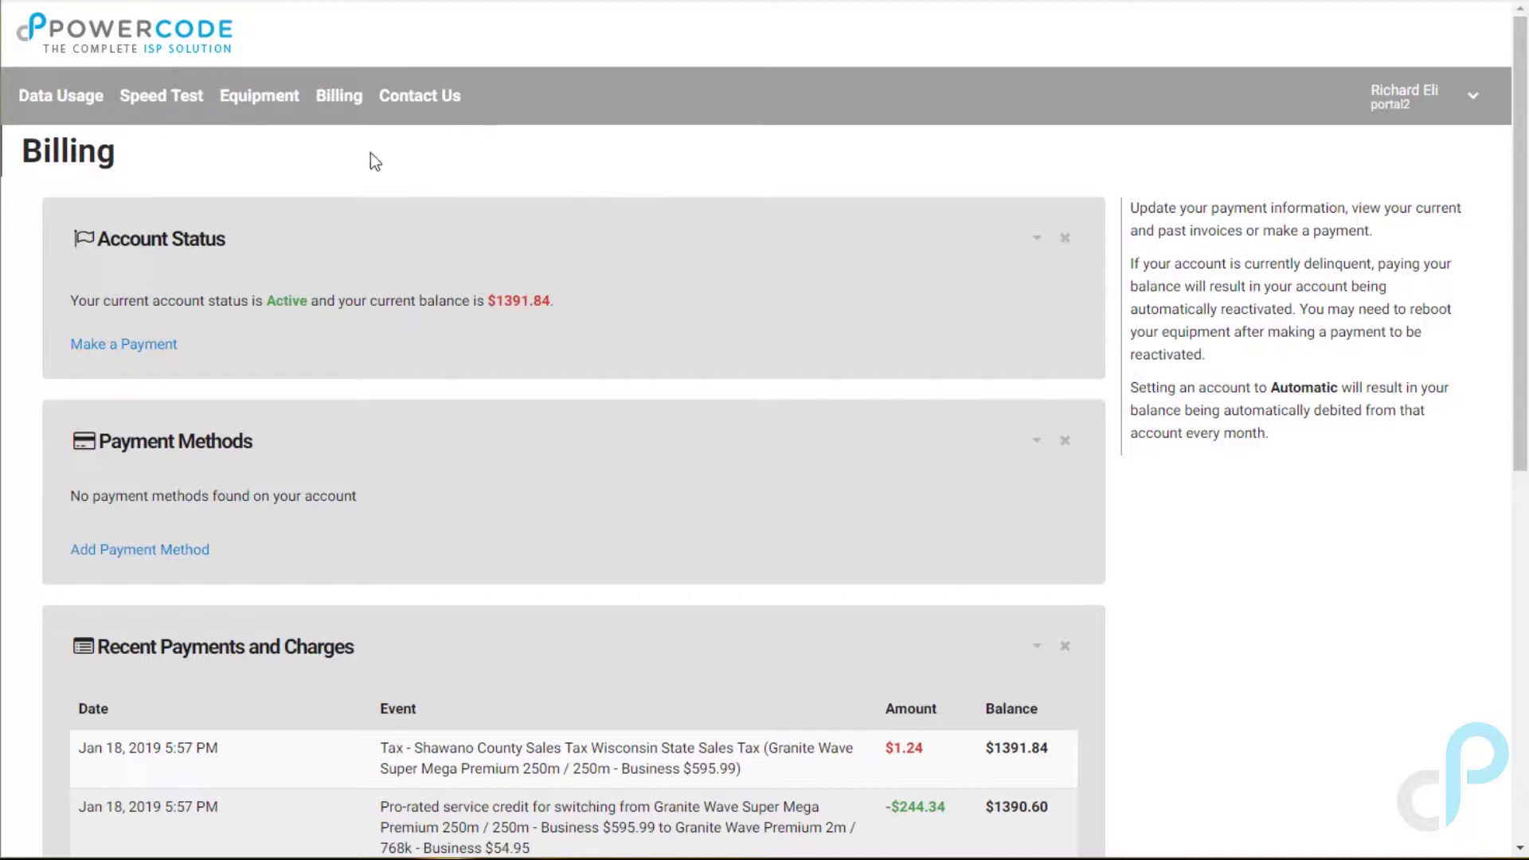
Open the portal's Data Usage page and review its Email Reports days and billing period choices without changing them.
left_click(36, 100)
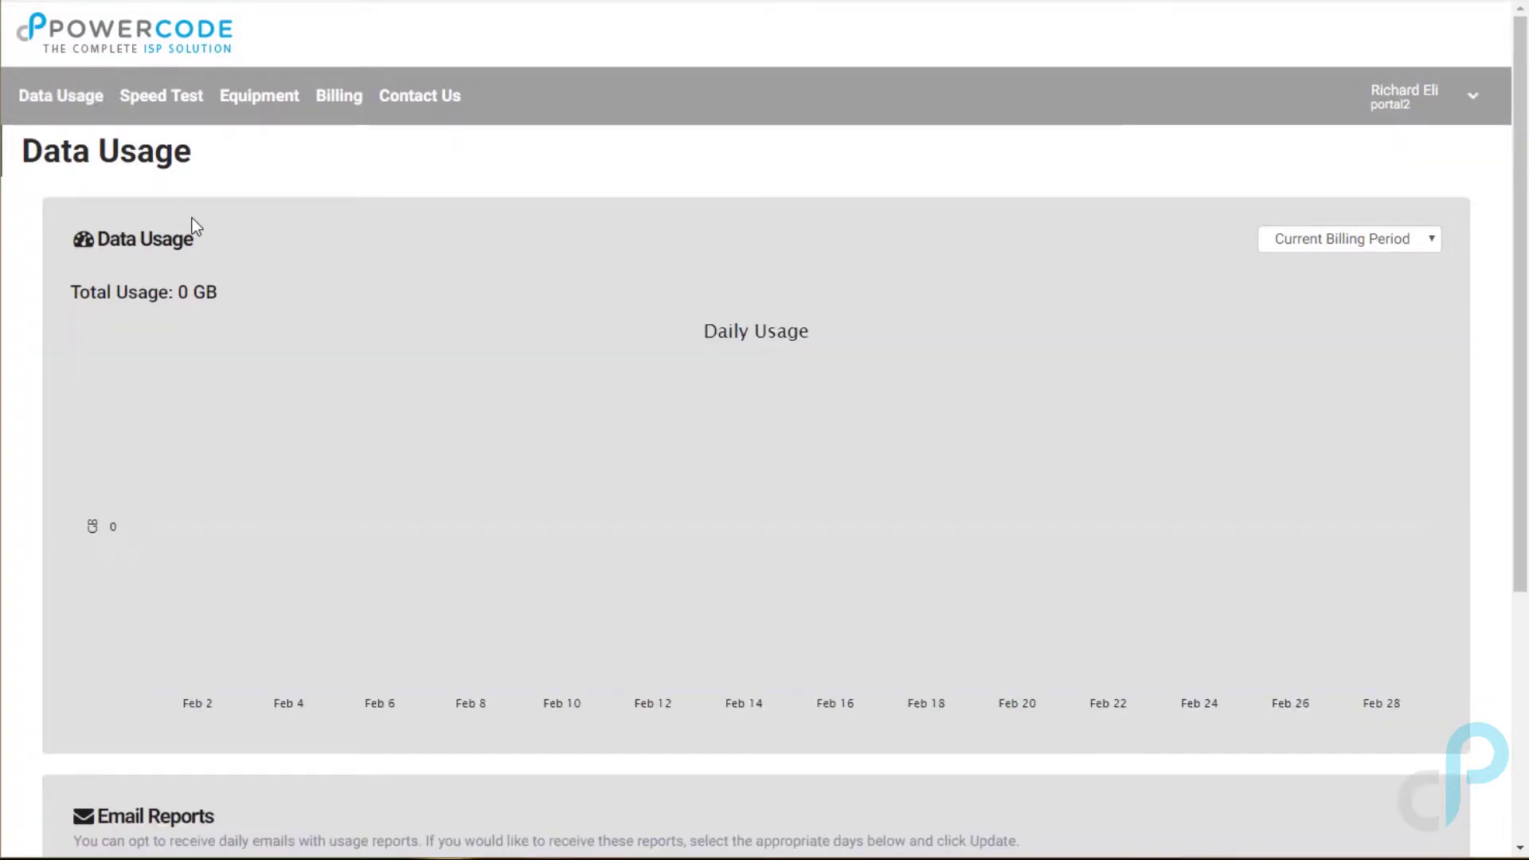
scroll(314, 422, "down", 5)
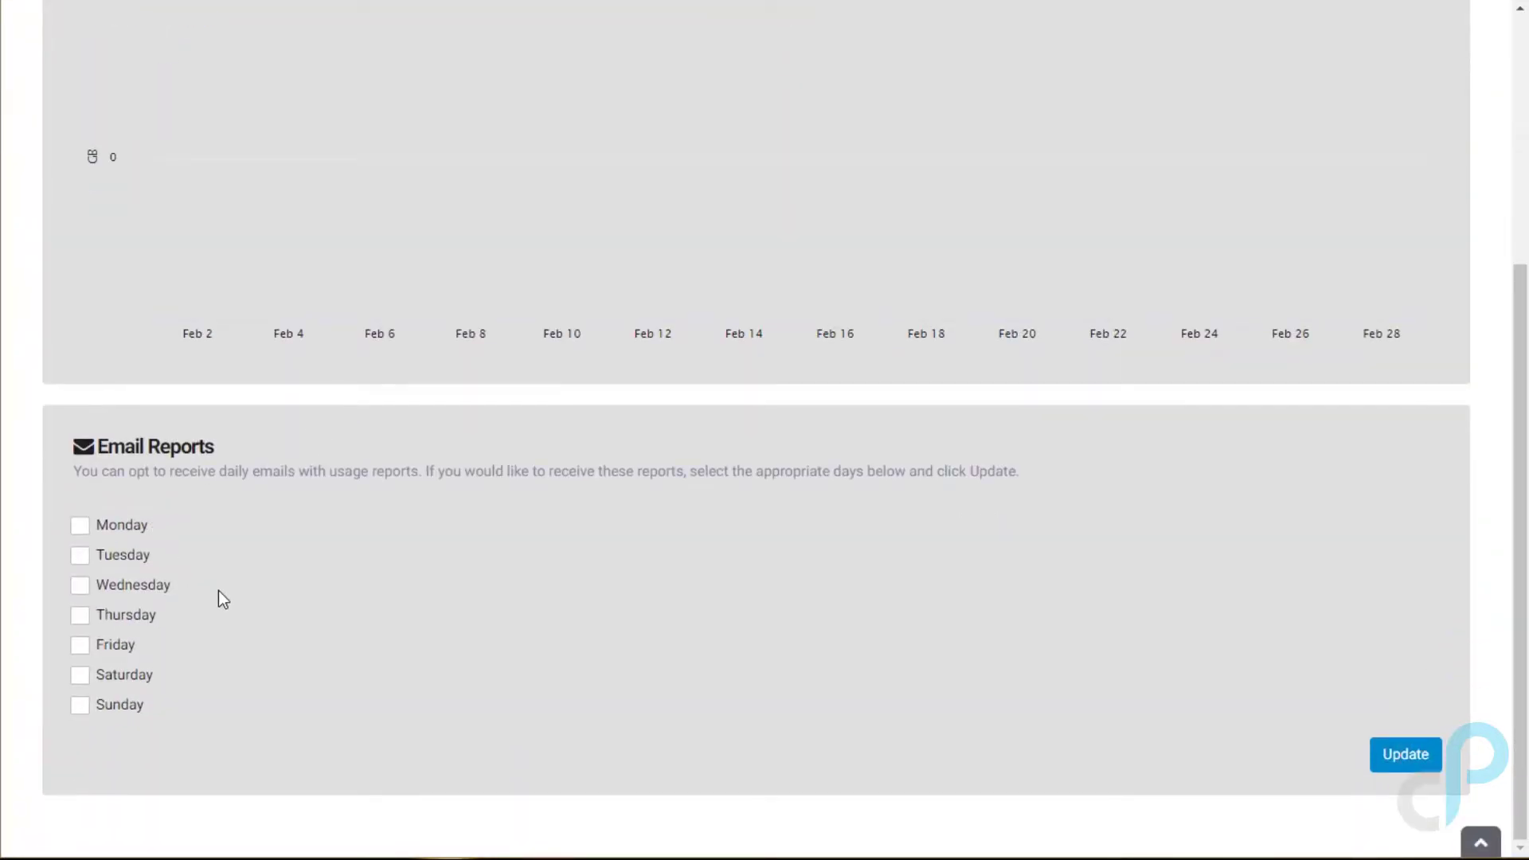
scroll(218, 590, "up", 5)
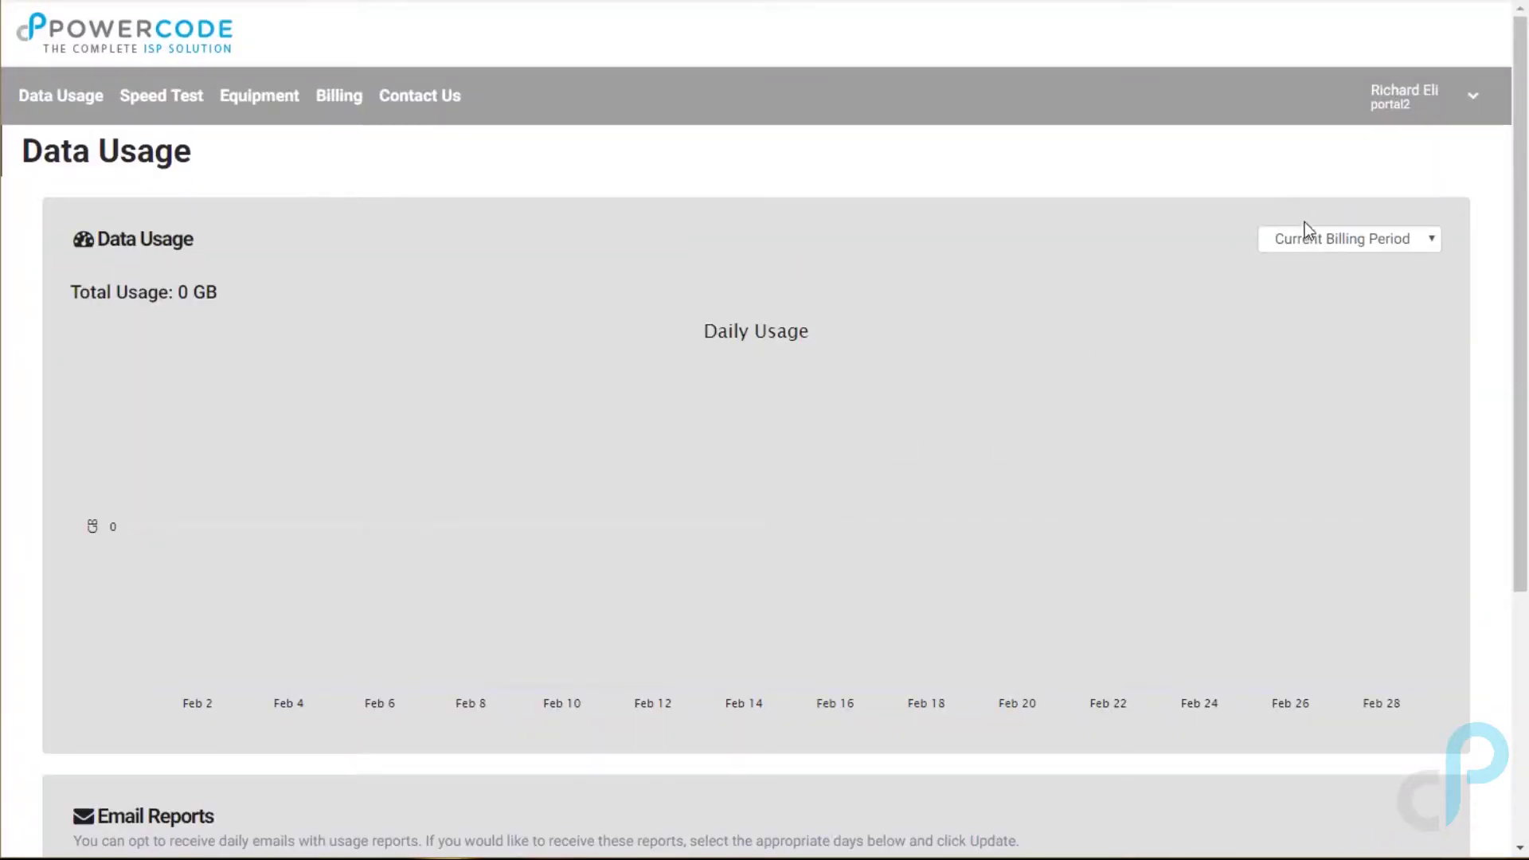
left_click(1305, 233)
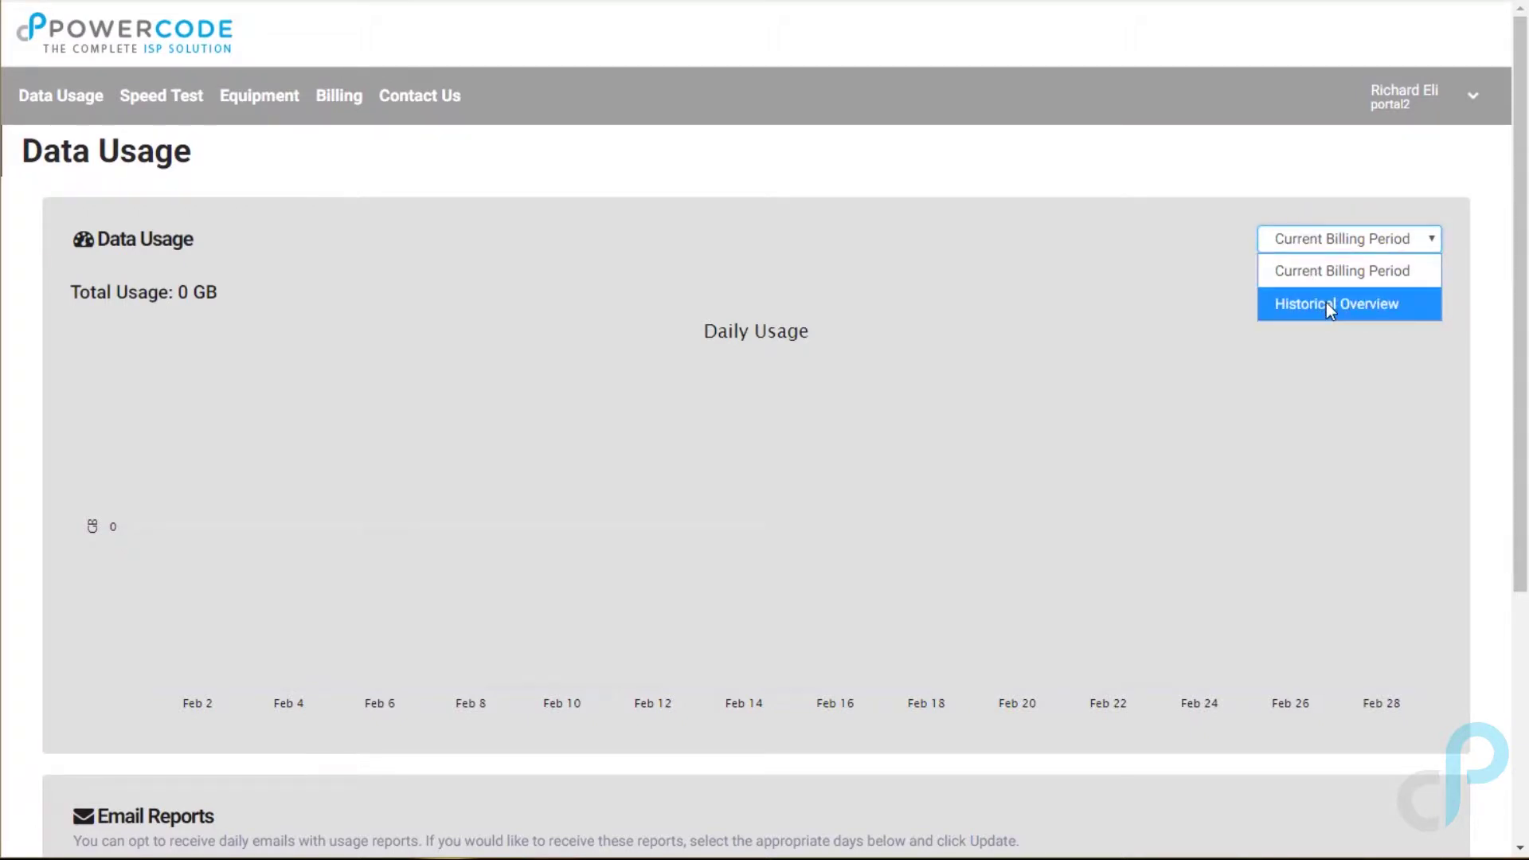
left_click(678, 178)
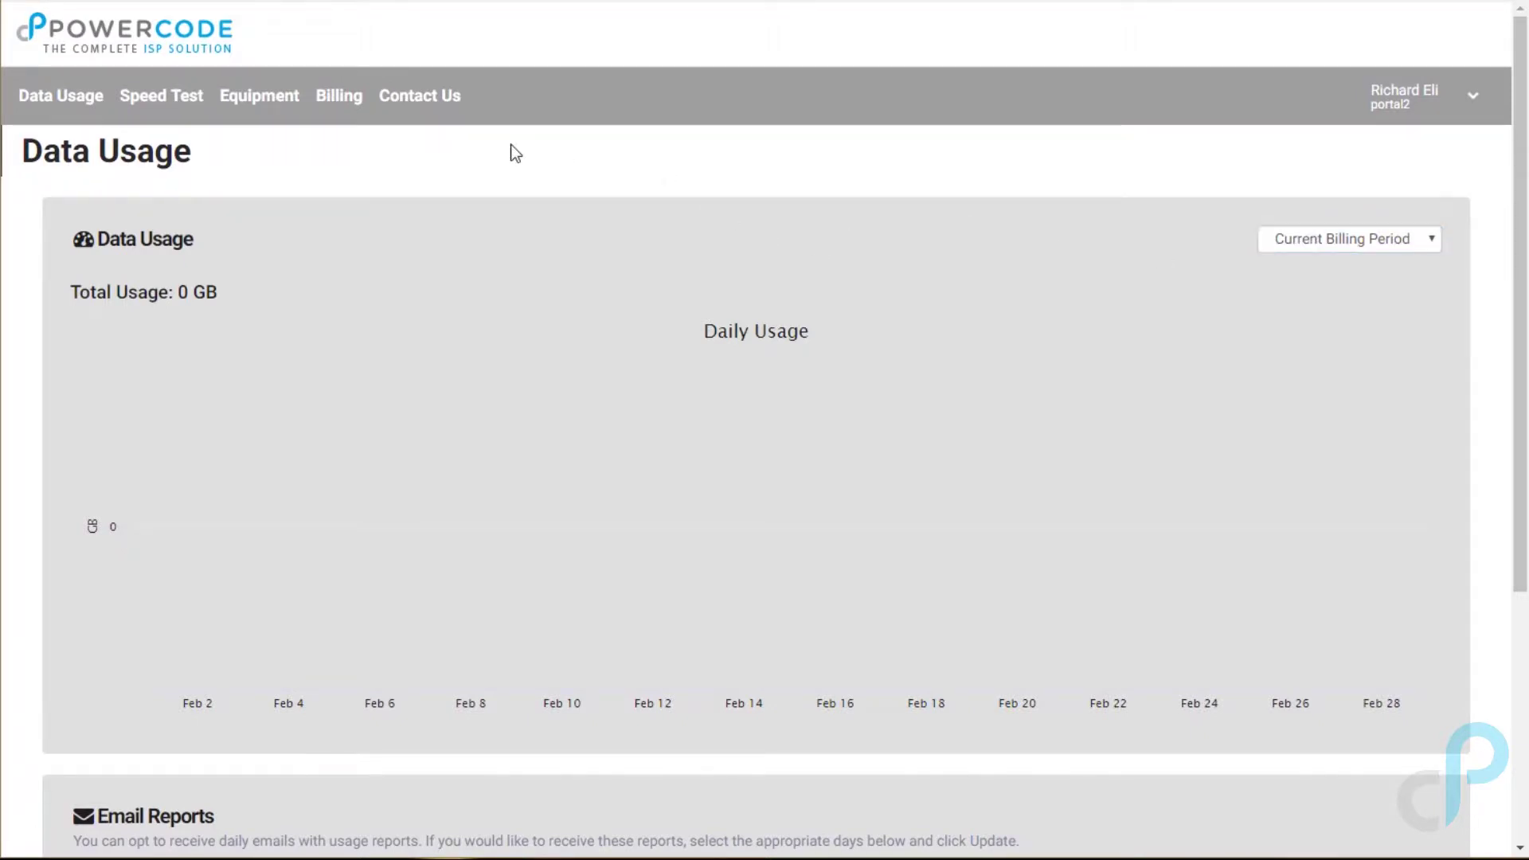
Run a speed test in the portal and compare the download, upload and ping results with the subscribed service speed.
left_click(181, 102)
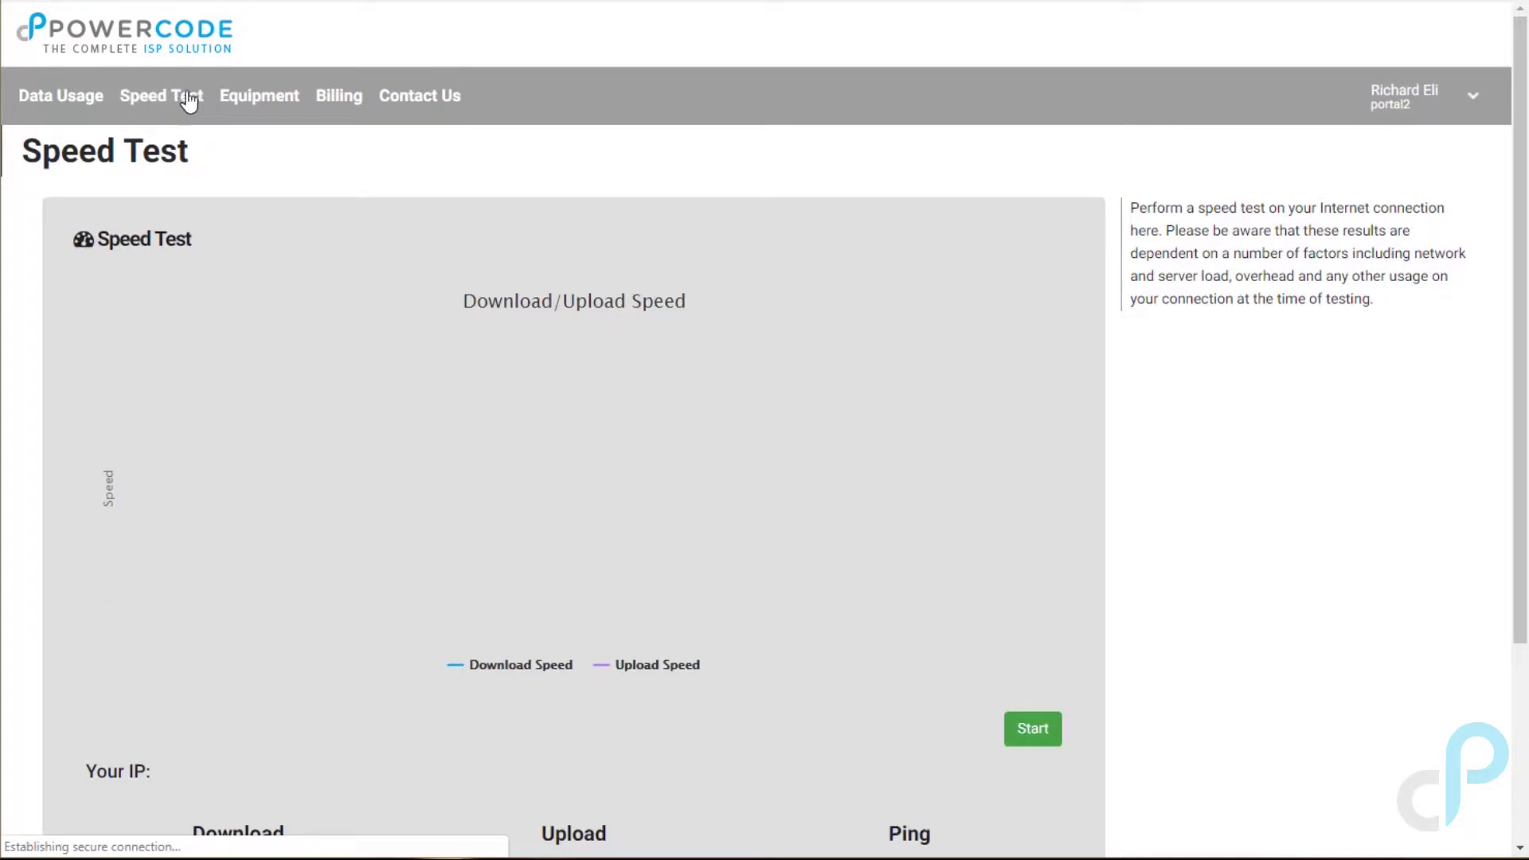
left_click(1035, 731)
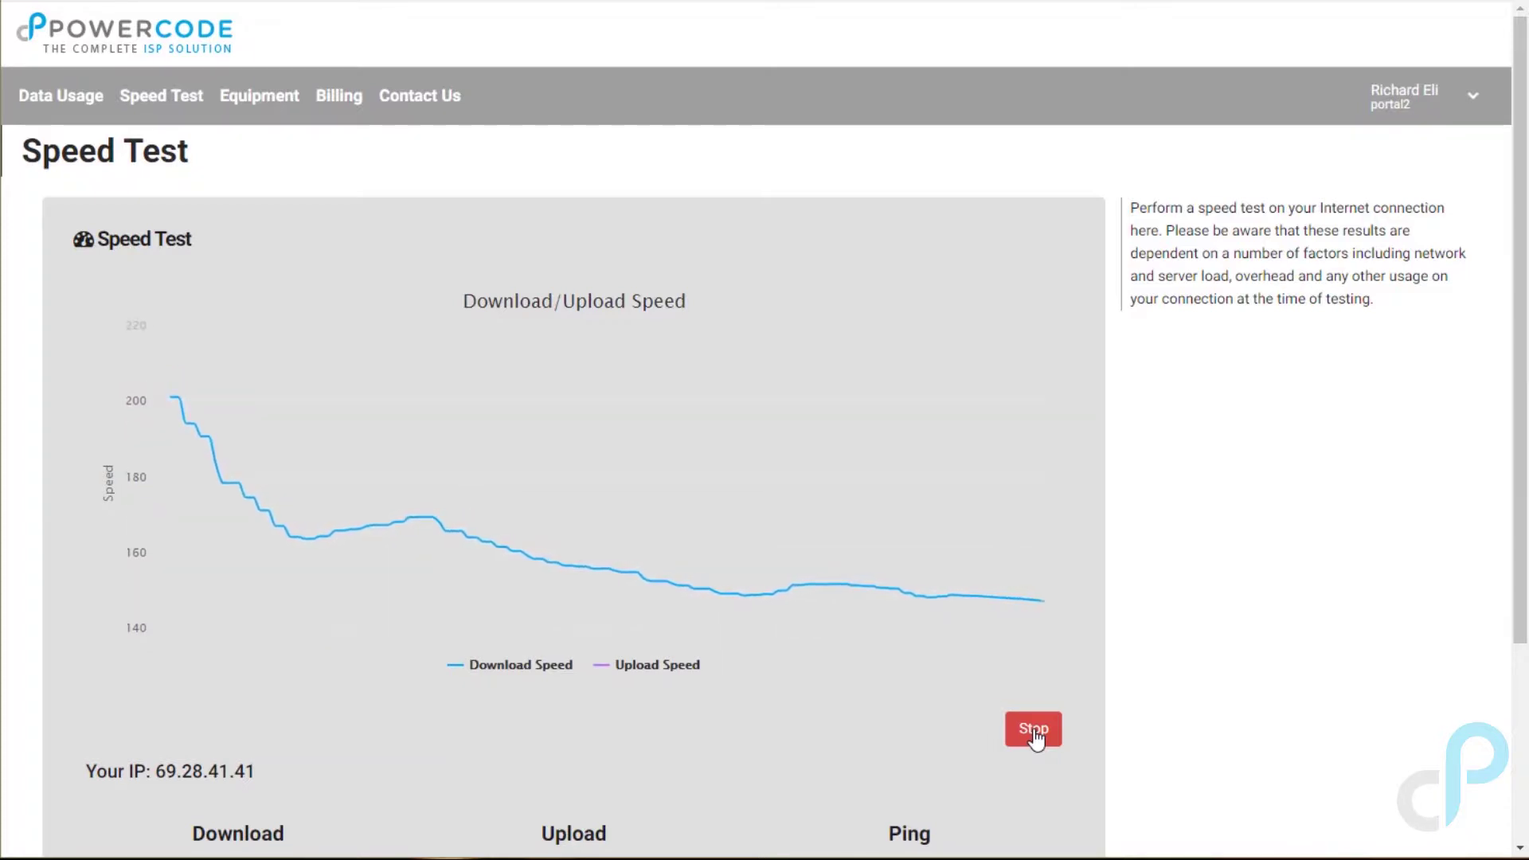
scroll(1035, 739, "down", 4)
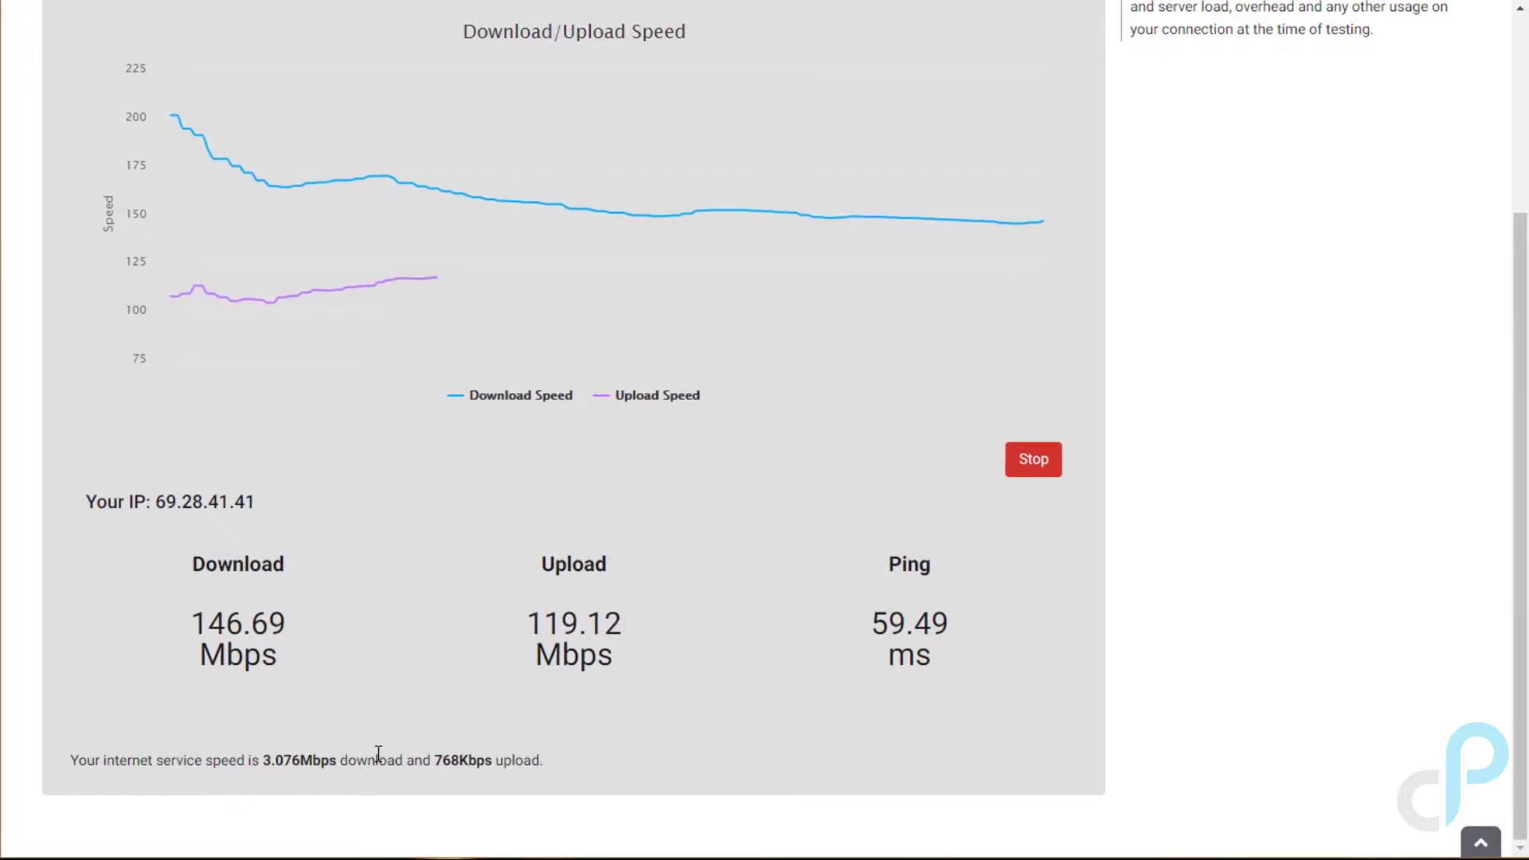
scroll(378, 754, "up", 3)
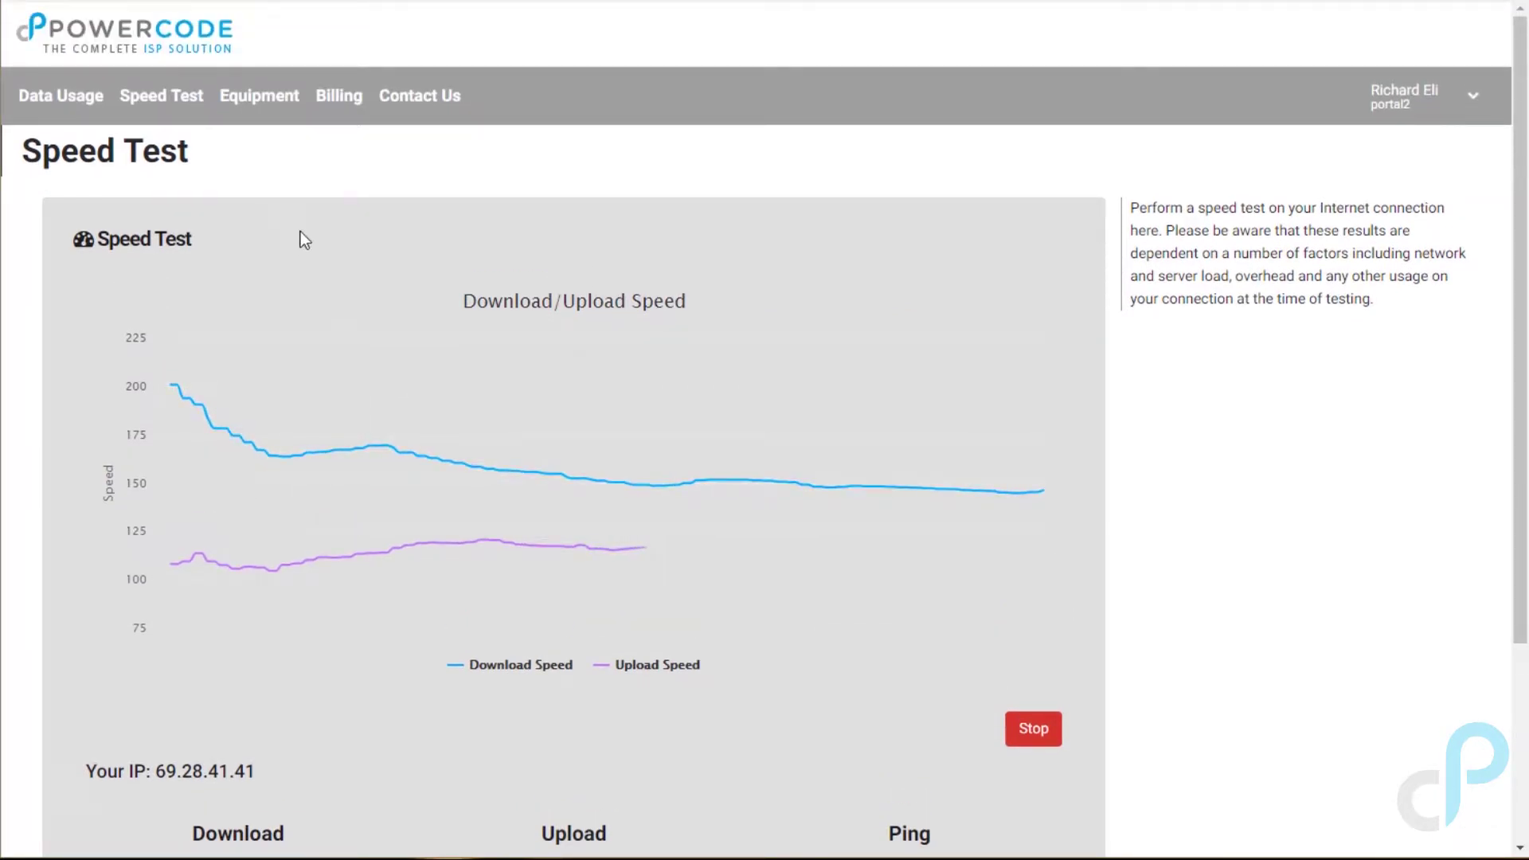
Open the portal's Contact Us page and review the existing support tickets and the Open New Ticket form.
left_click(420, 96)
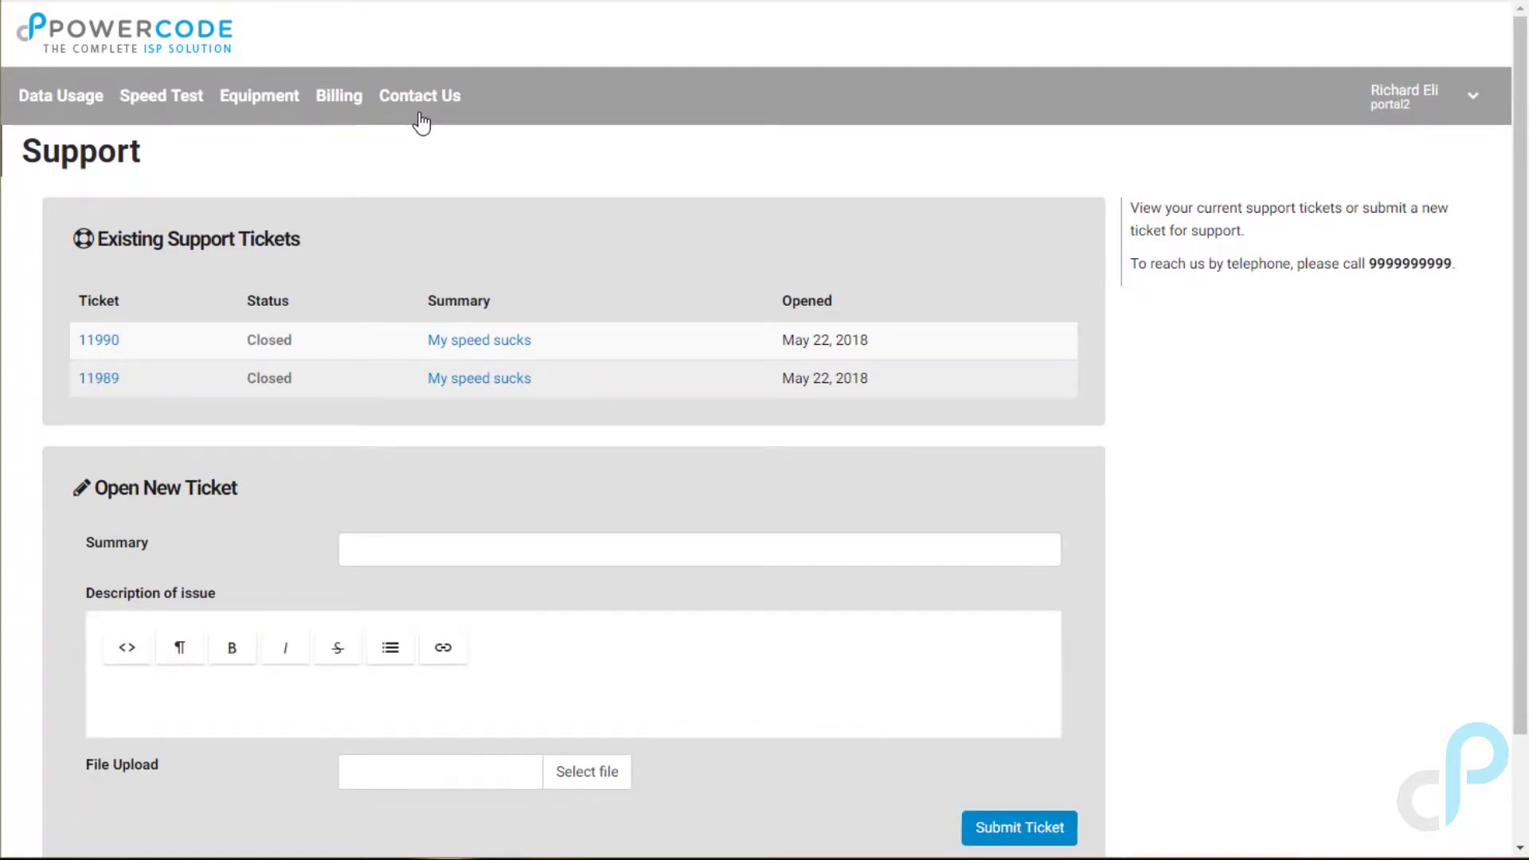
scroll(370, 427, "down", 2)
scroll(371, 427, "up", 2)
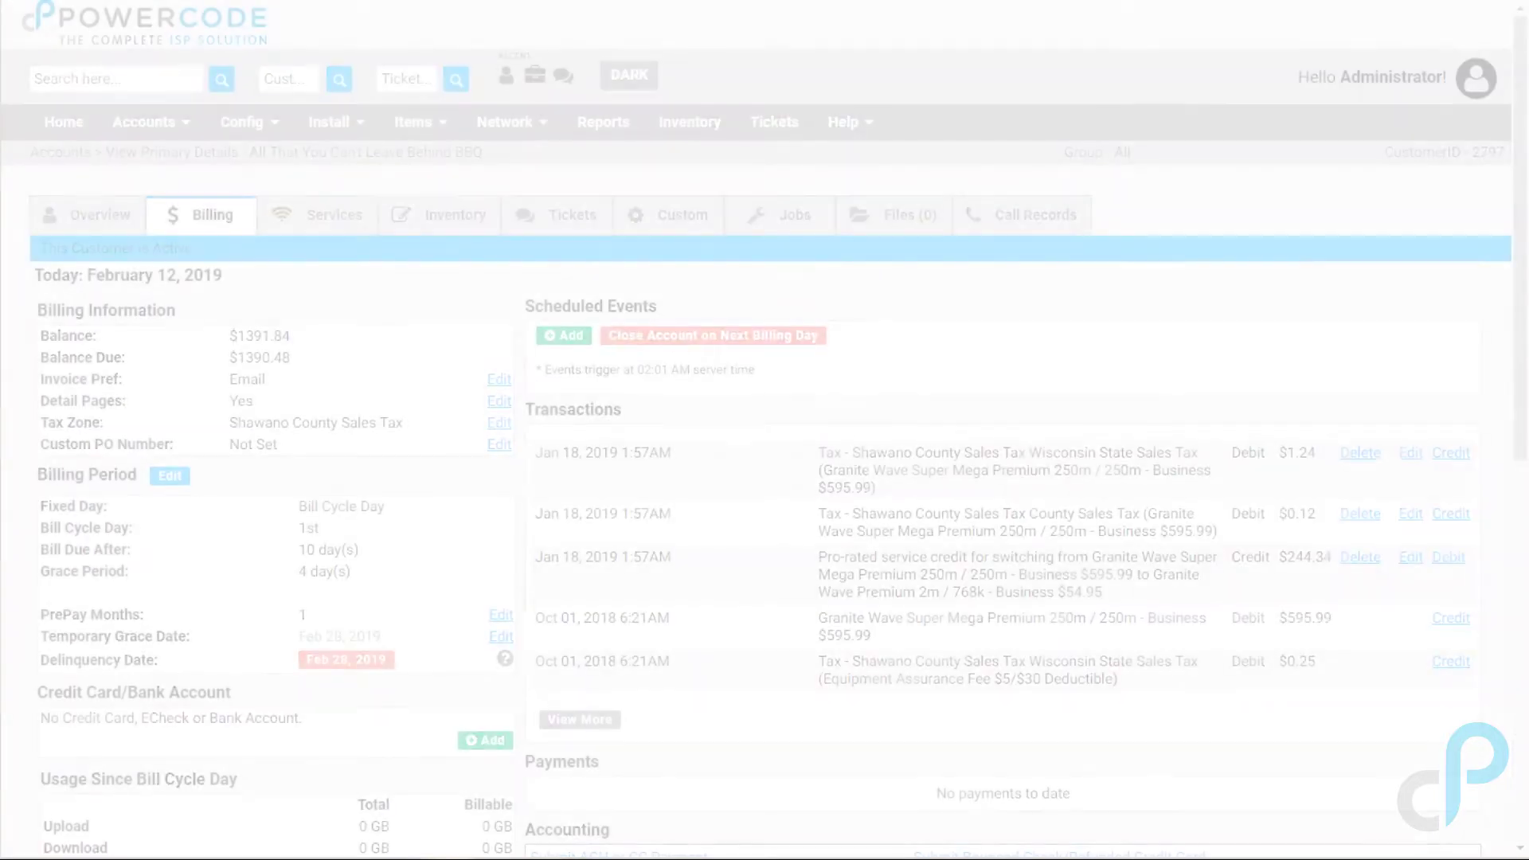
Return to the customer's Powercode billing page and review the usage, guarantor, referral, loan, manual billing and past invoice sections.
scroll(1099, 299, "down", 6)
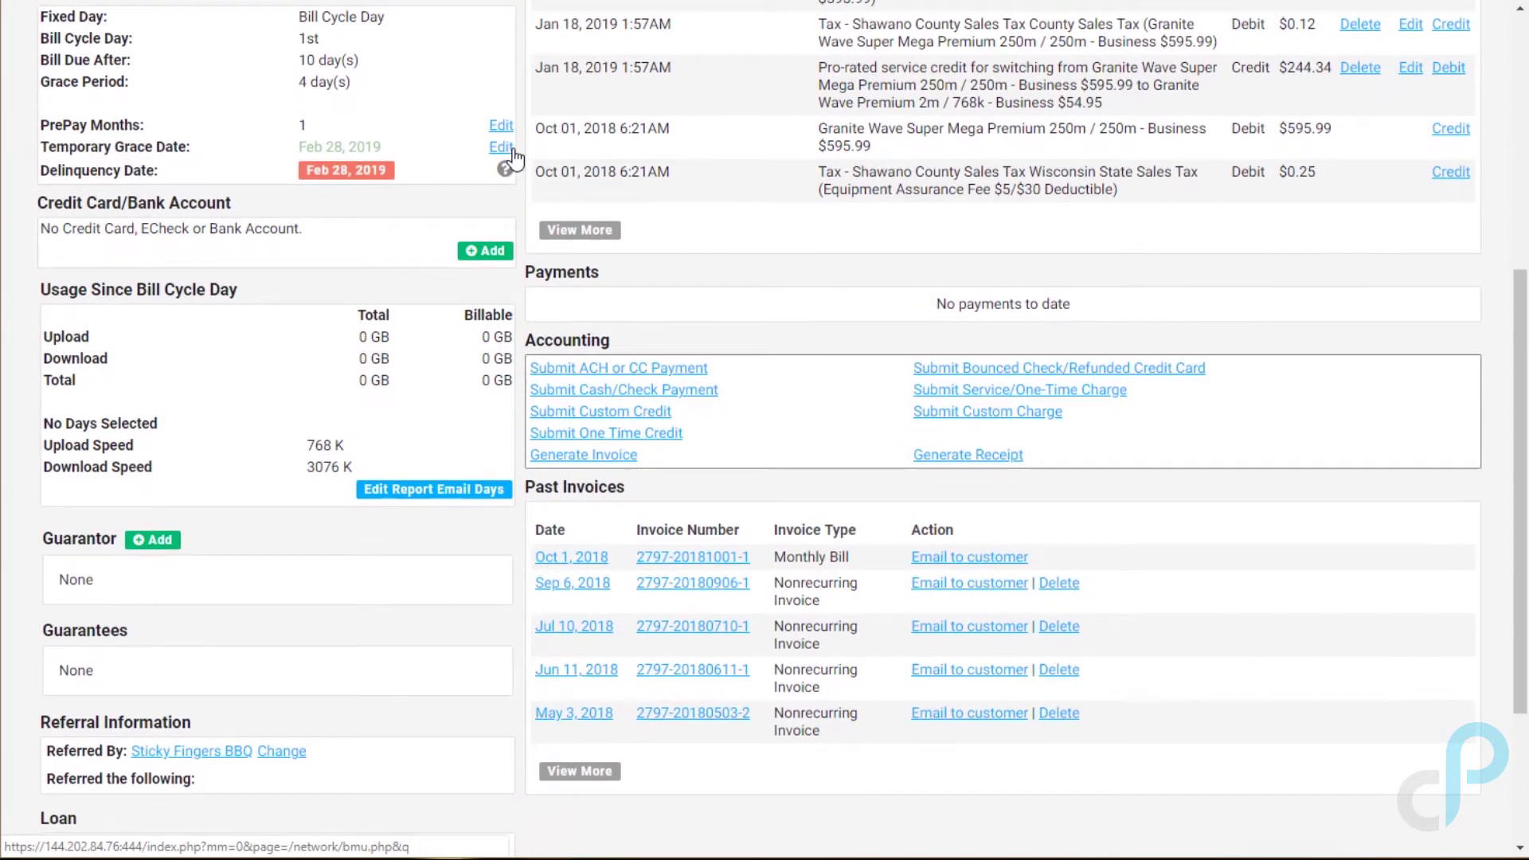
scroll(1121, 304, "down", 2)
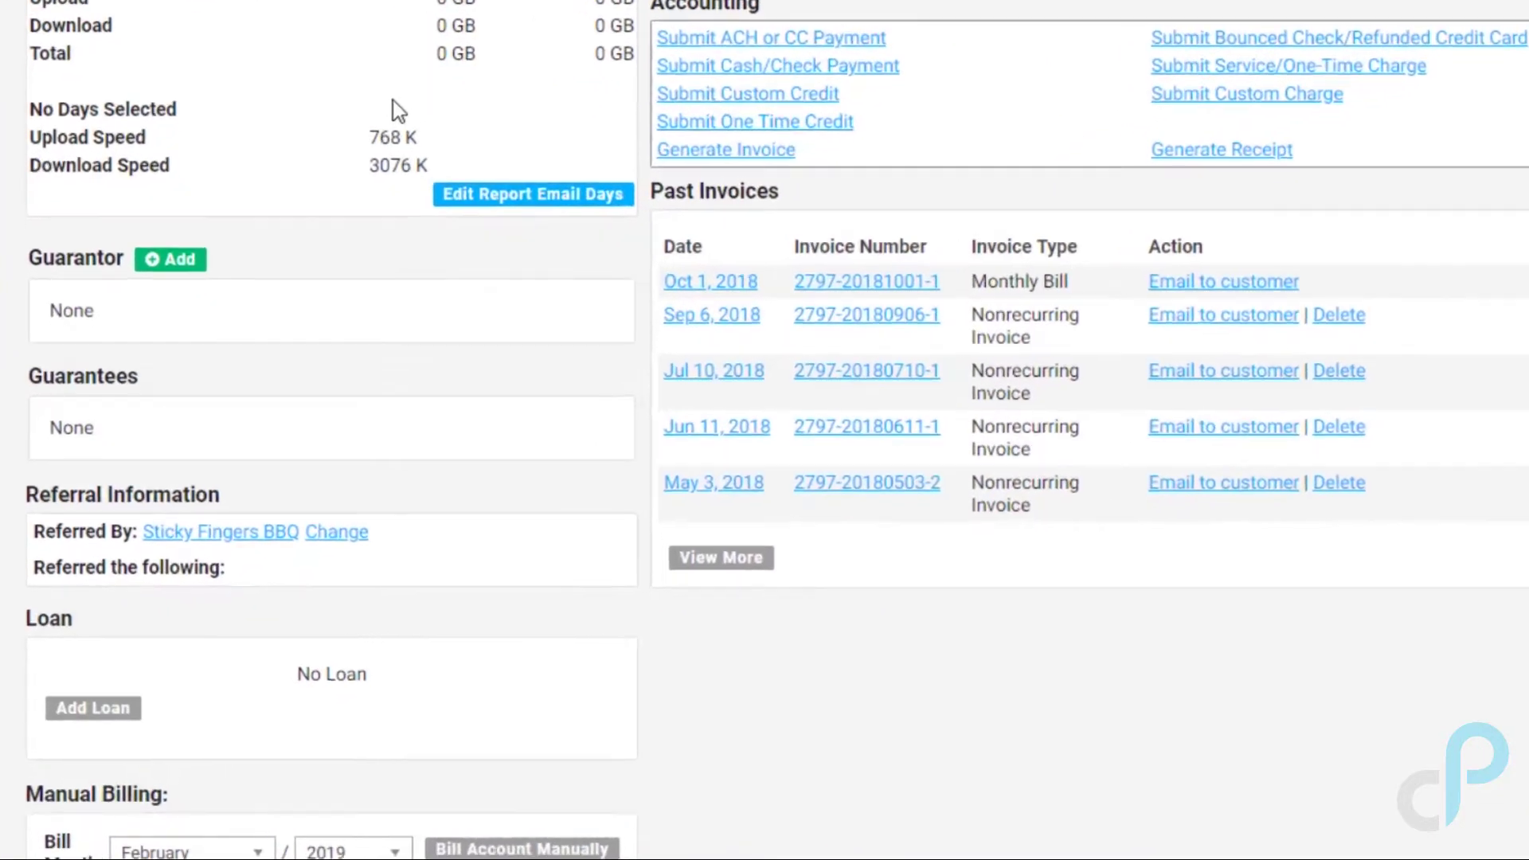
scroll(237, 335, "down", 1)
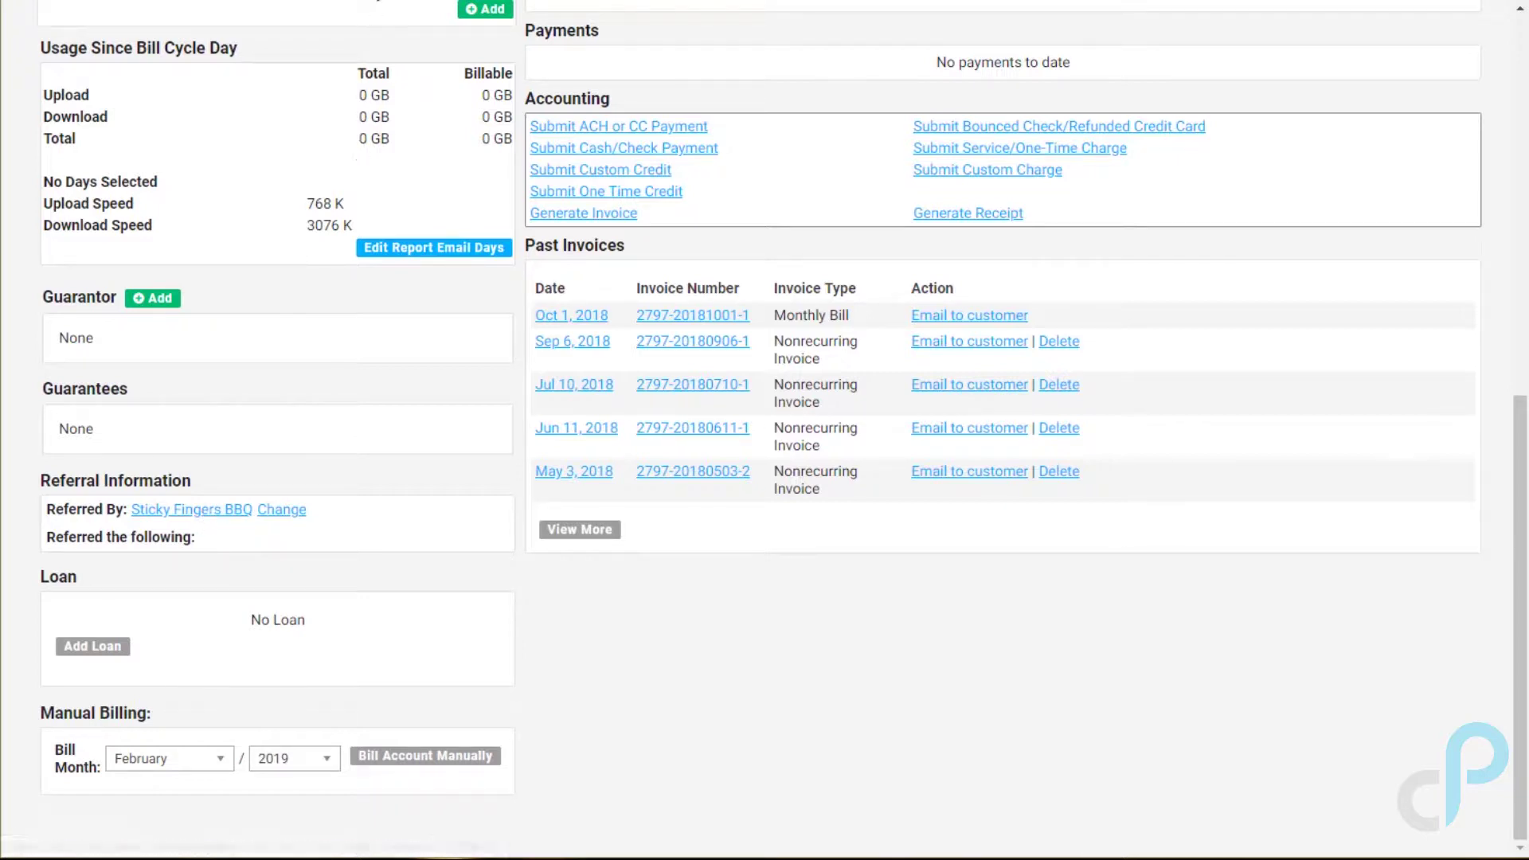
Open the billing page of the referring customer, Sticky Fingers BBQ, and examine its list of referred customers and their statuses.
key("alt+Left")
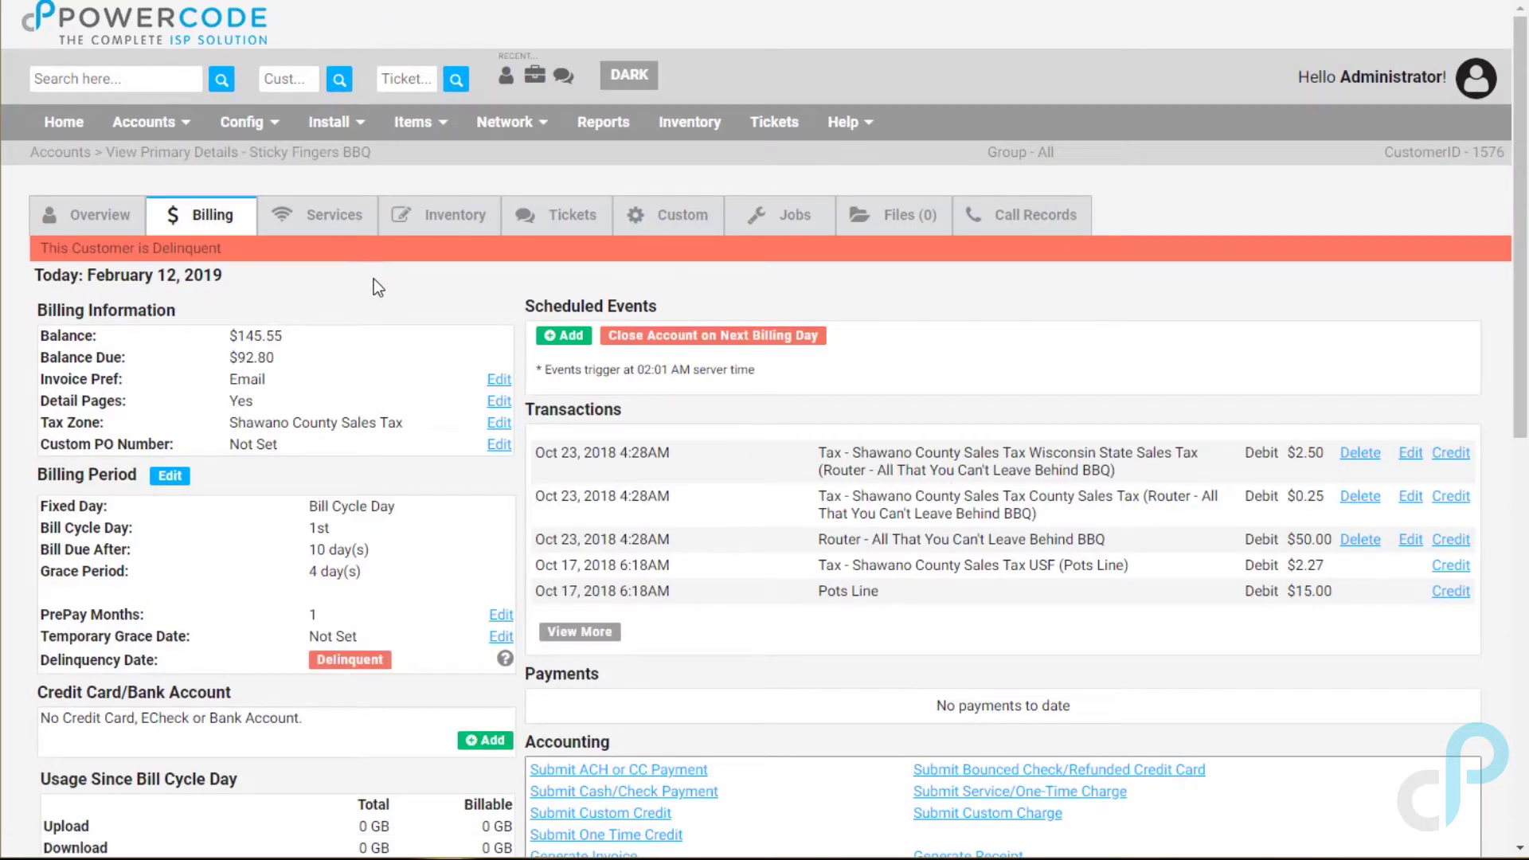
scroll(374, 279, "down", 9)
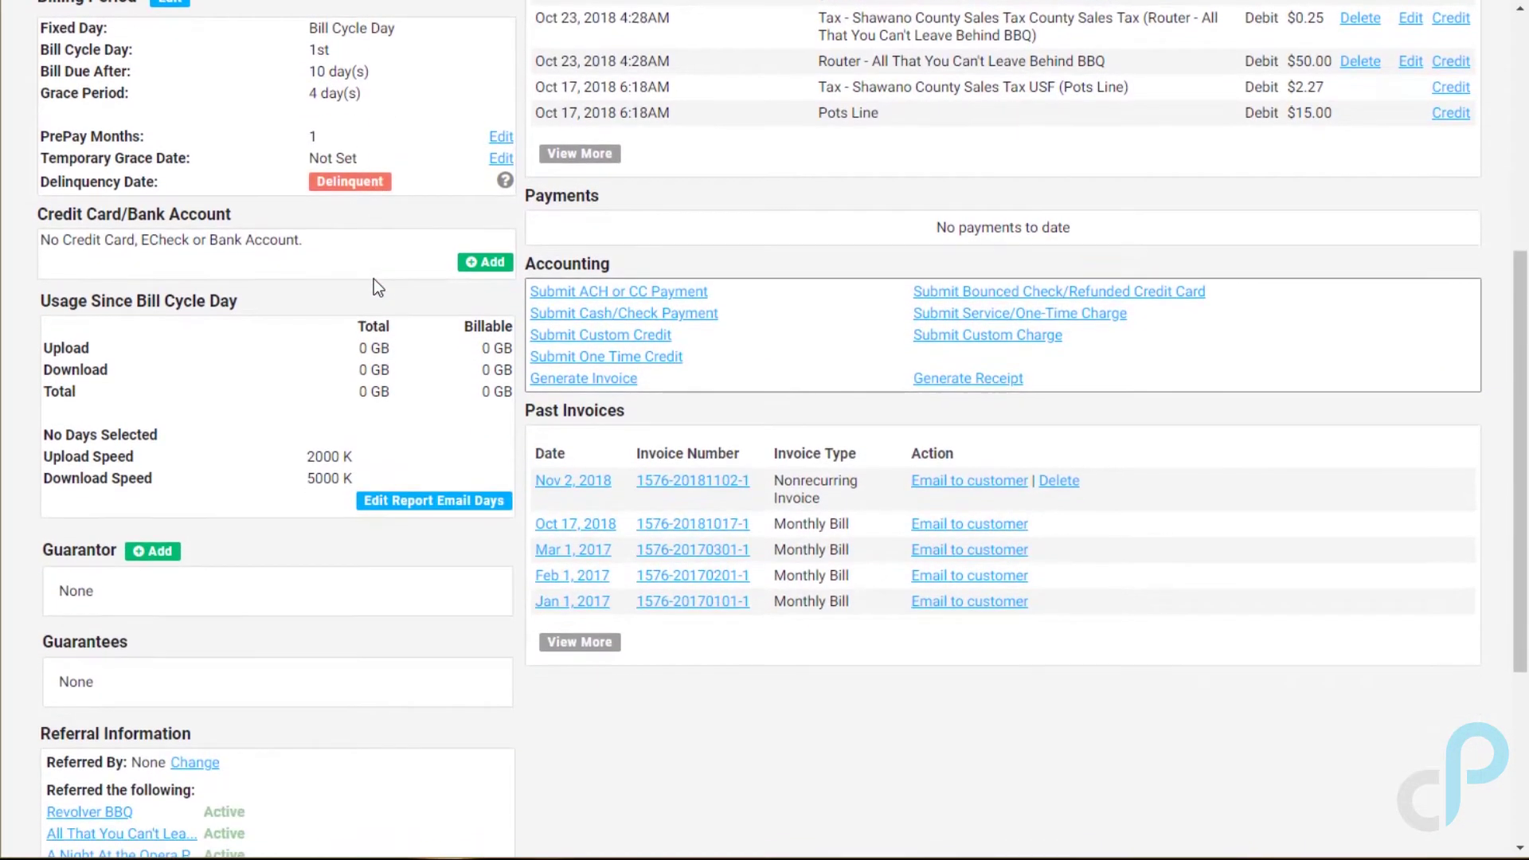
scroll(377, 286, "down", 2)
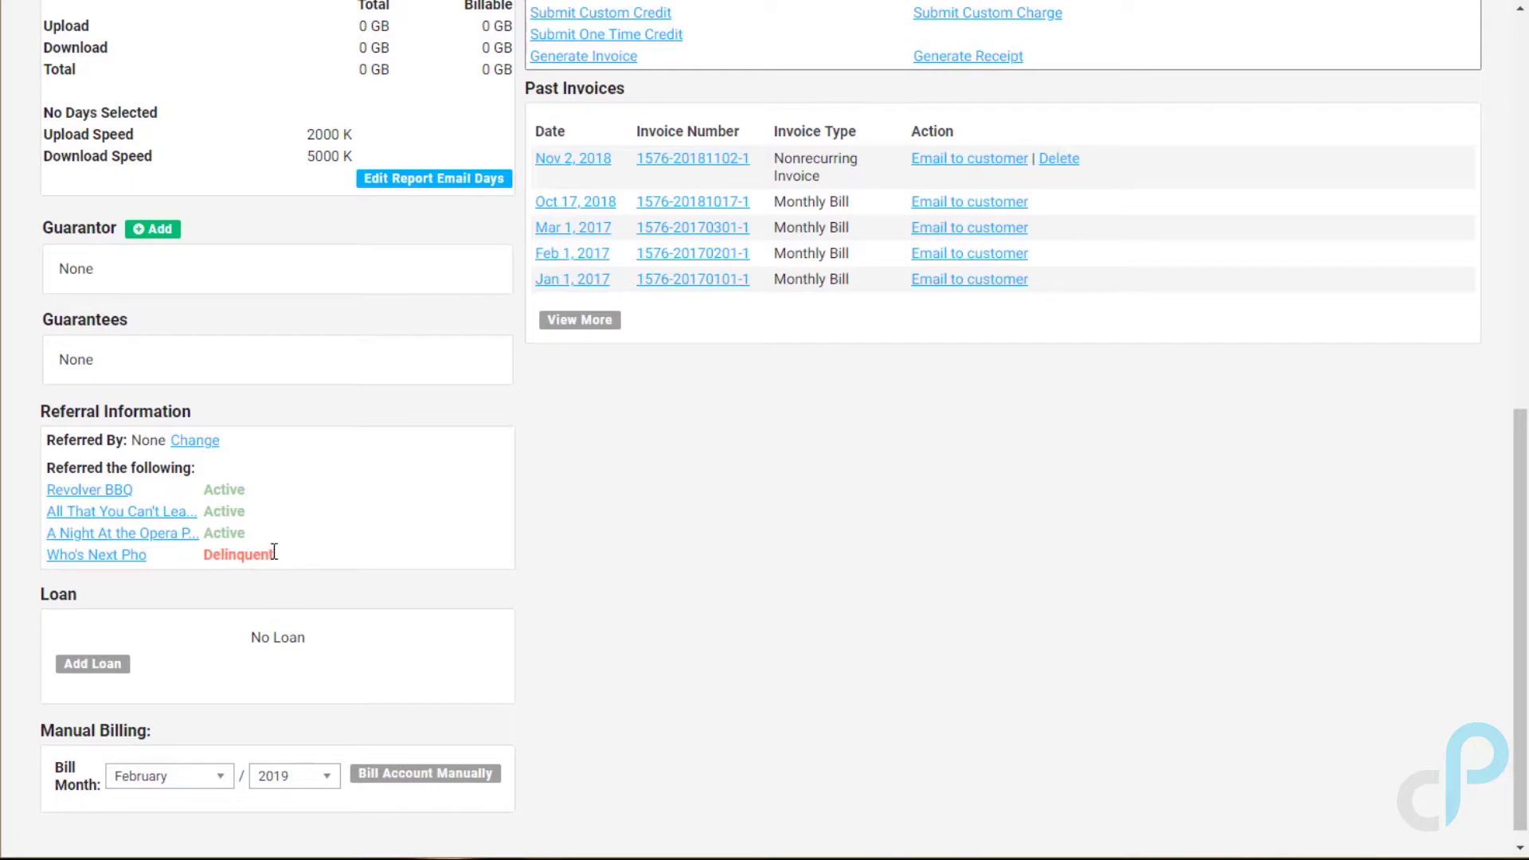
scroll(274, 551, "up", 10)
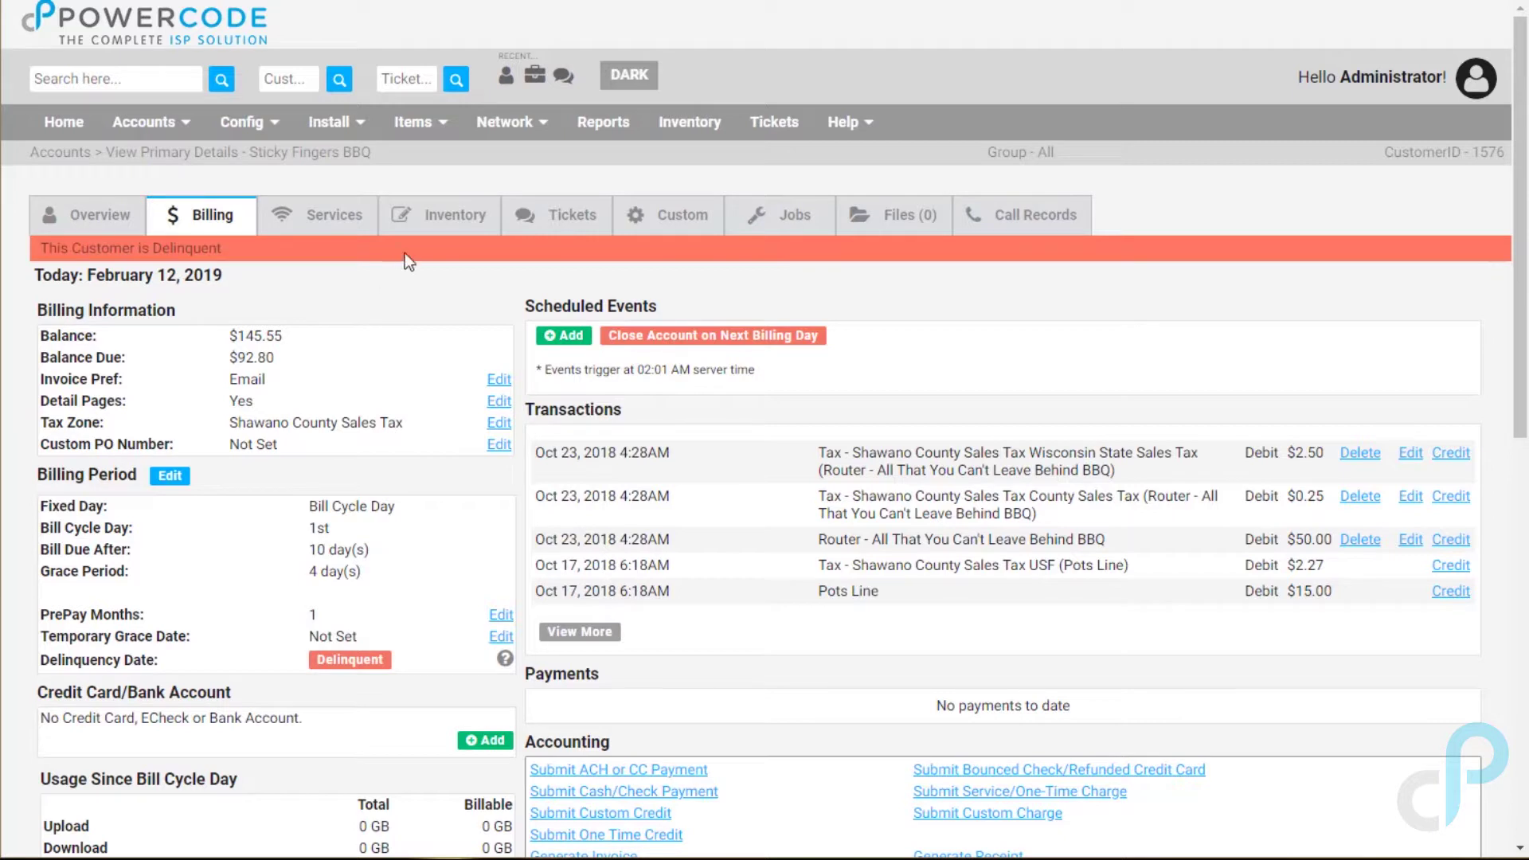
Start adding a new service from the Services list and set its service type to Referral Discount.
mouse_move(416, 127)
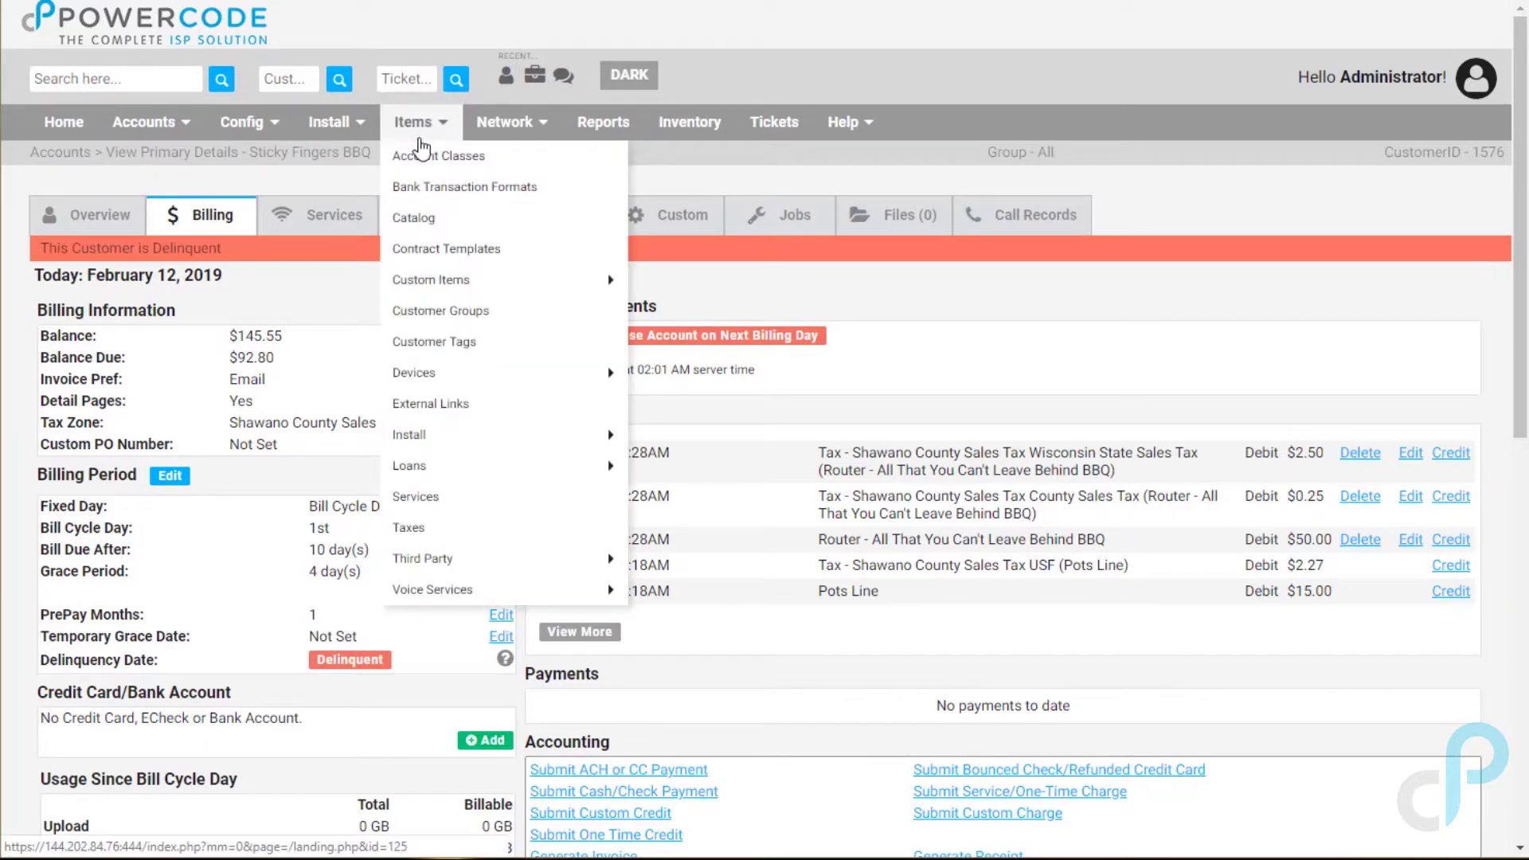
left_click(423, 497)
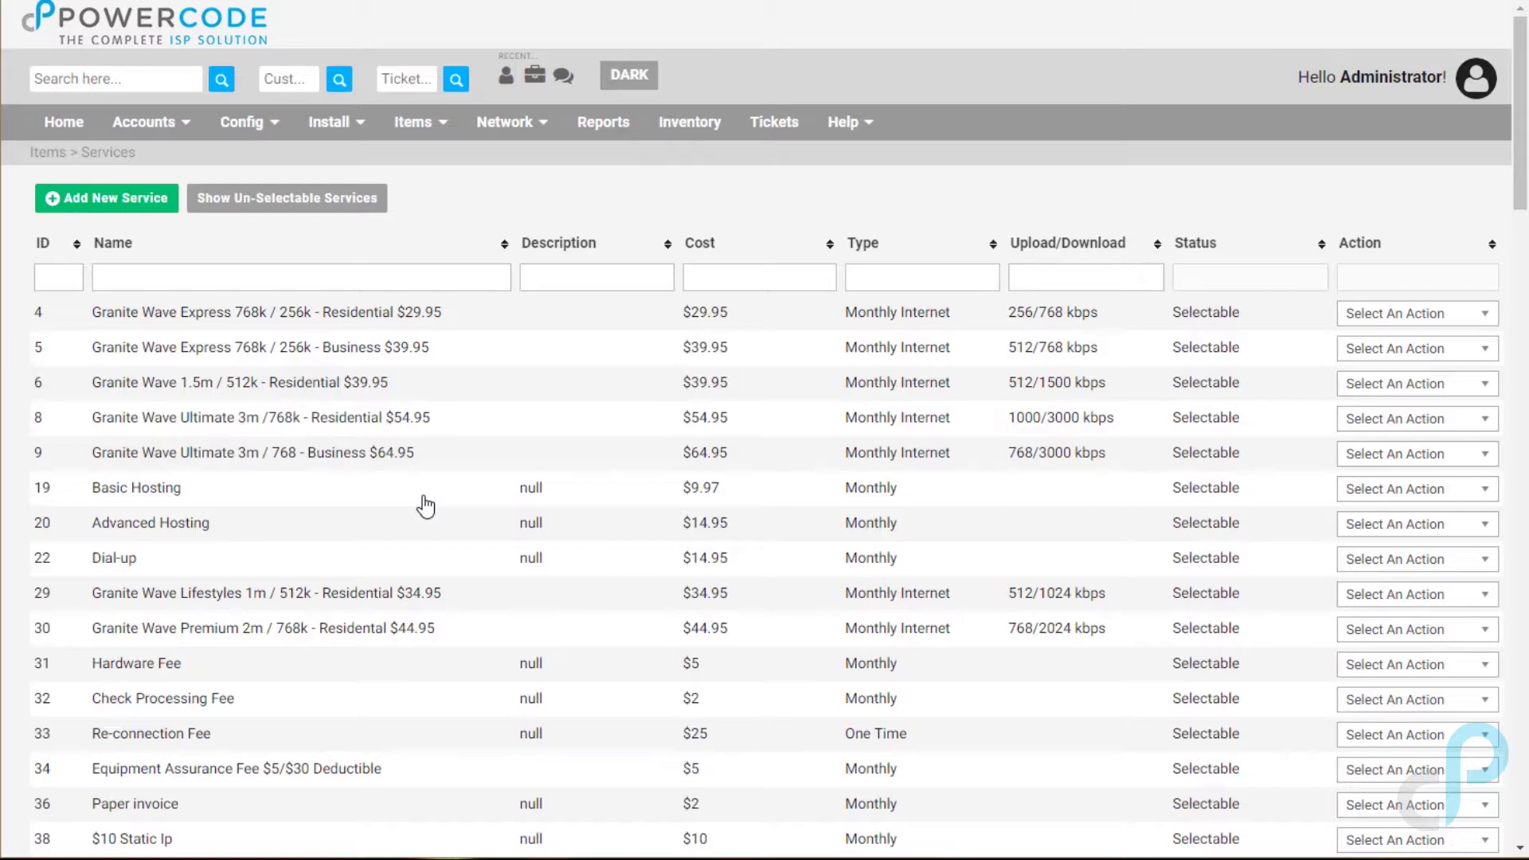
left_click(95, 209)
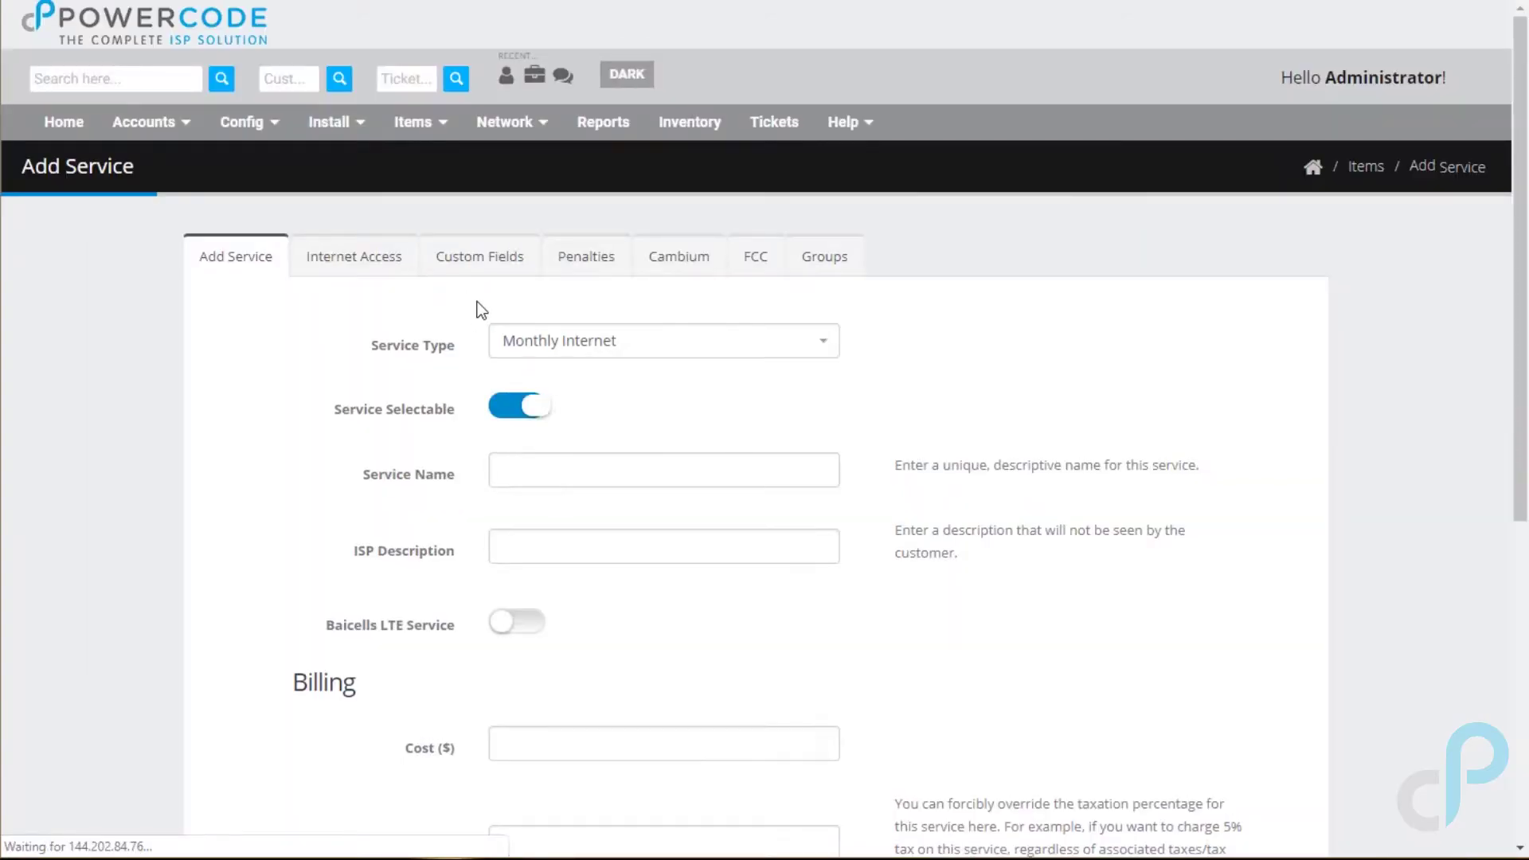
left_click(648, 356)
scroll(700, 479, "down", 2)
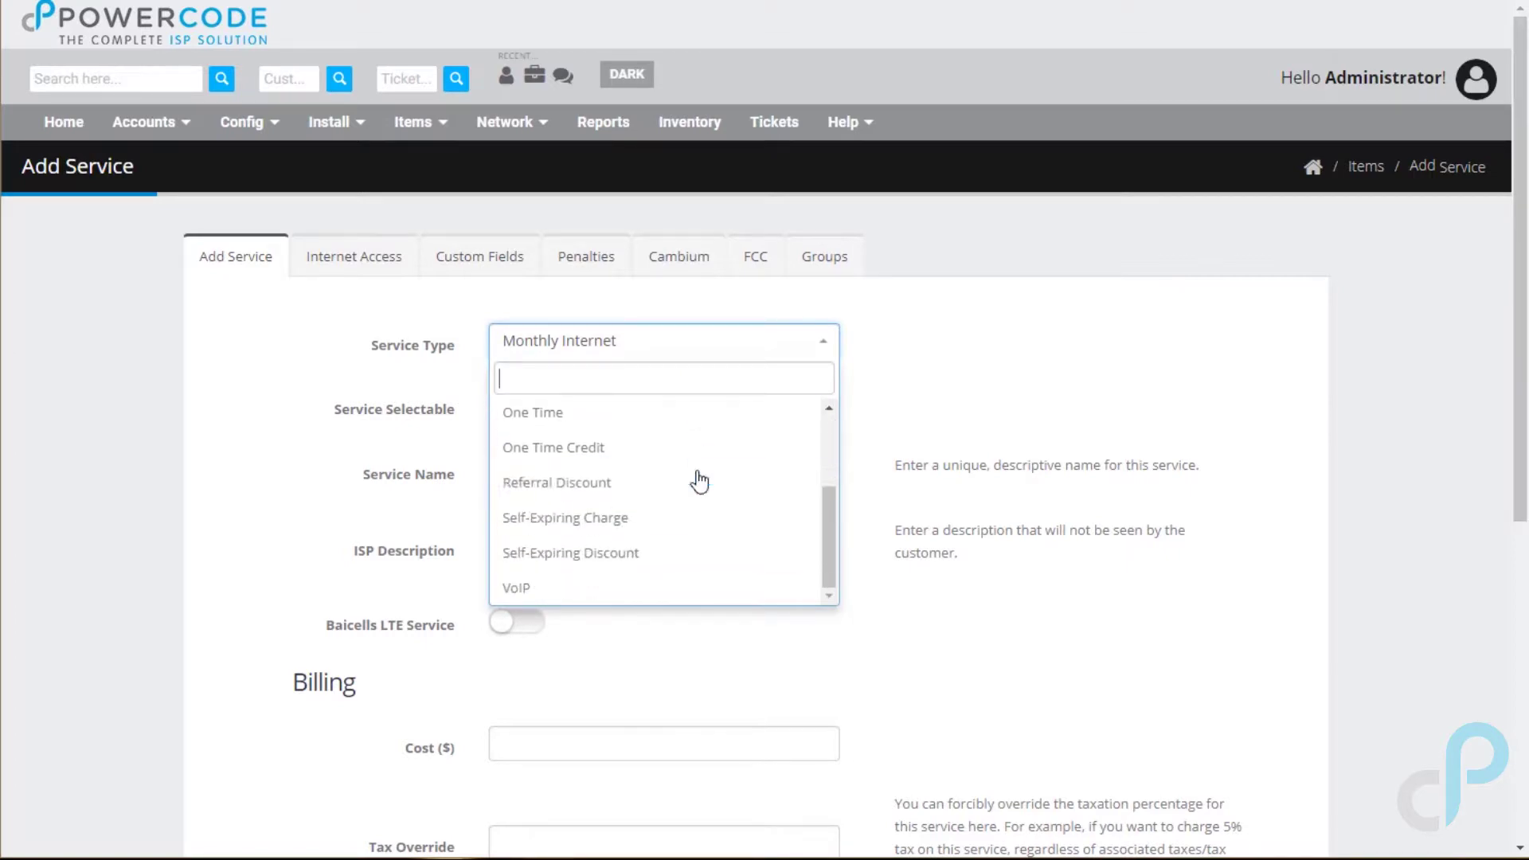
left_click(697, 480)
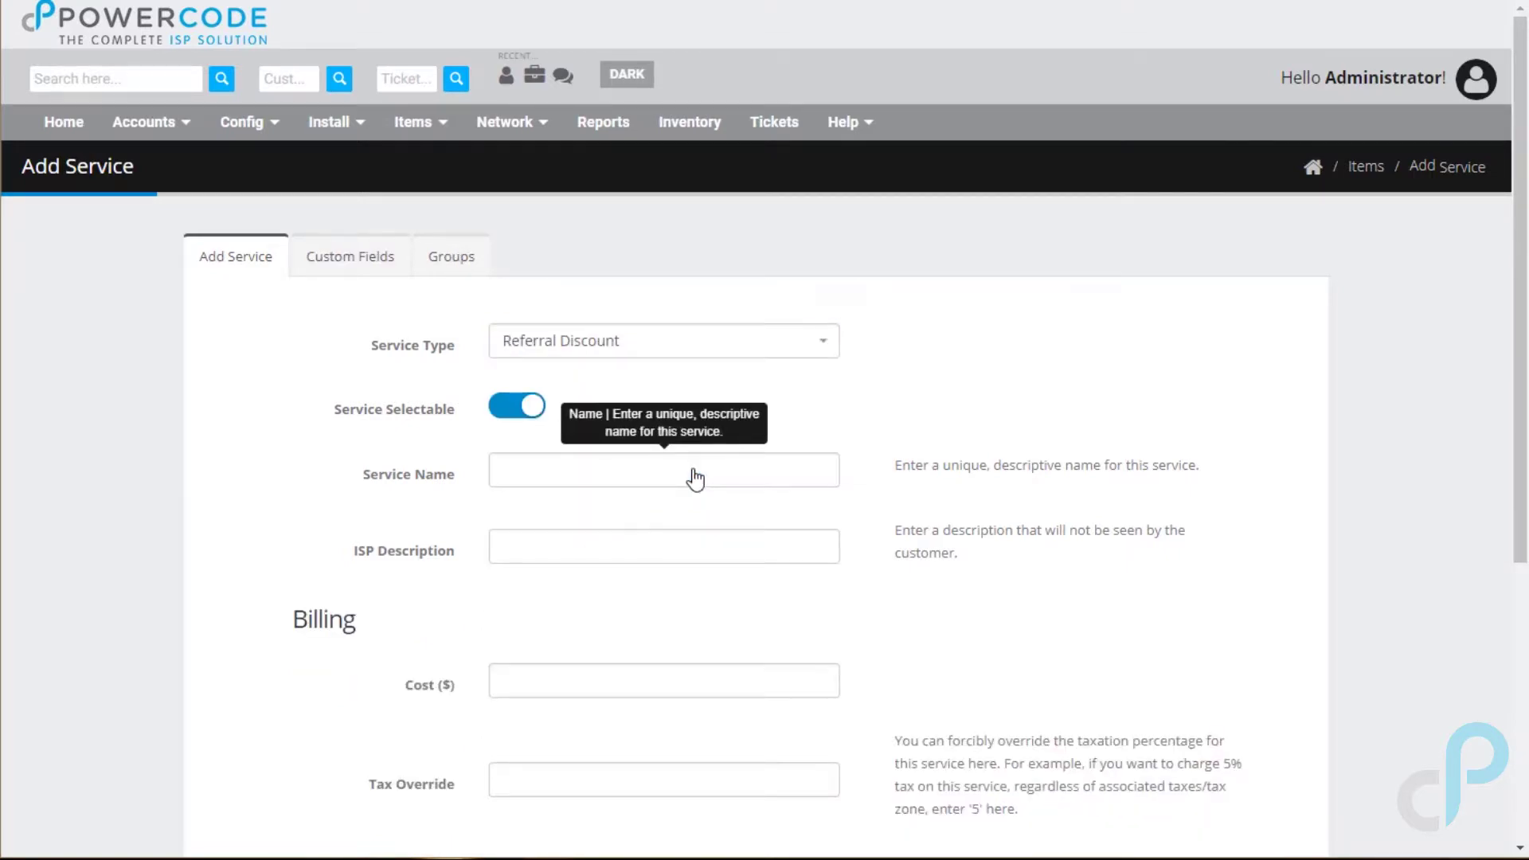
Review the referral discount's billing fields and its Sub Account Class choices, leaving the class at None.
scroll(1037, 422, "down", 3)
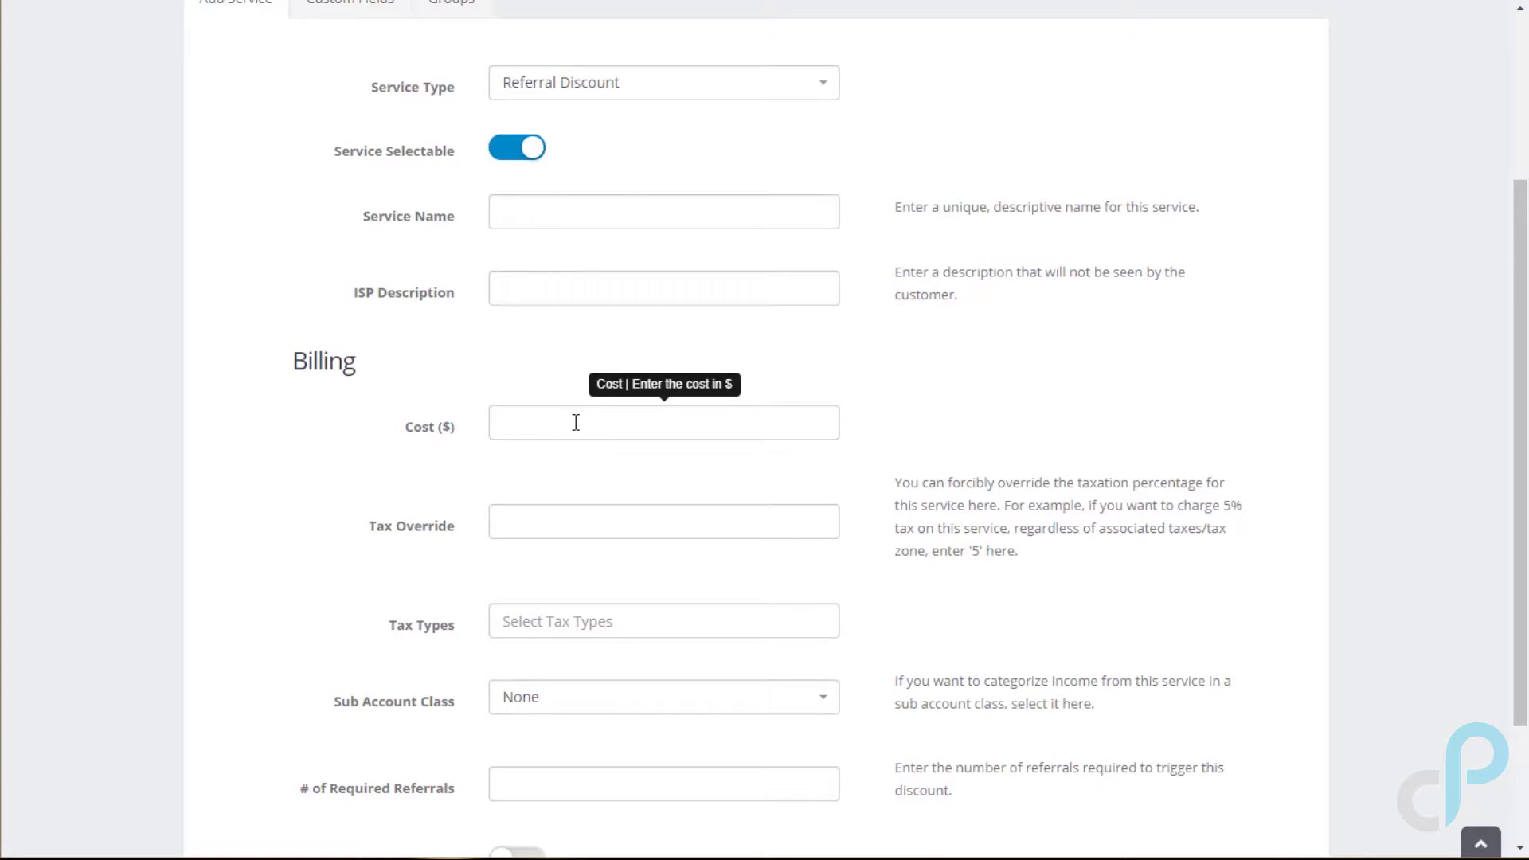
scroll(720, 398, "down", 2)
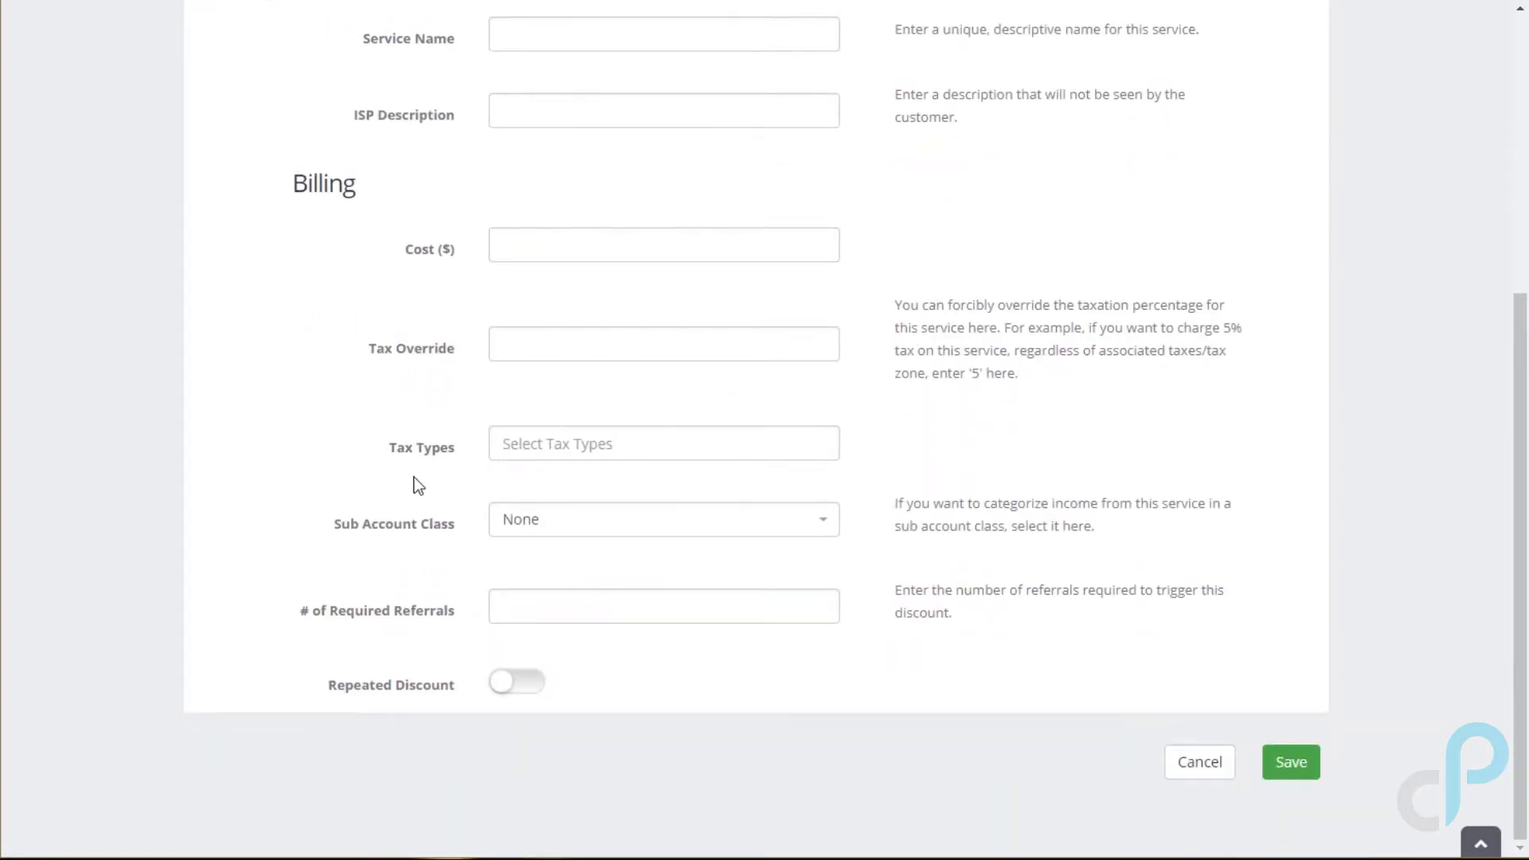
left_click(547, 536)
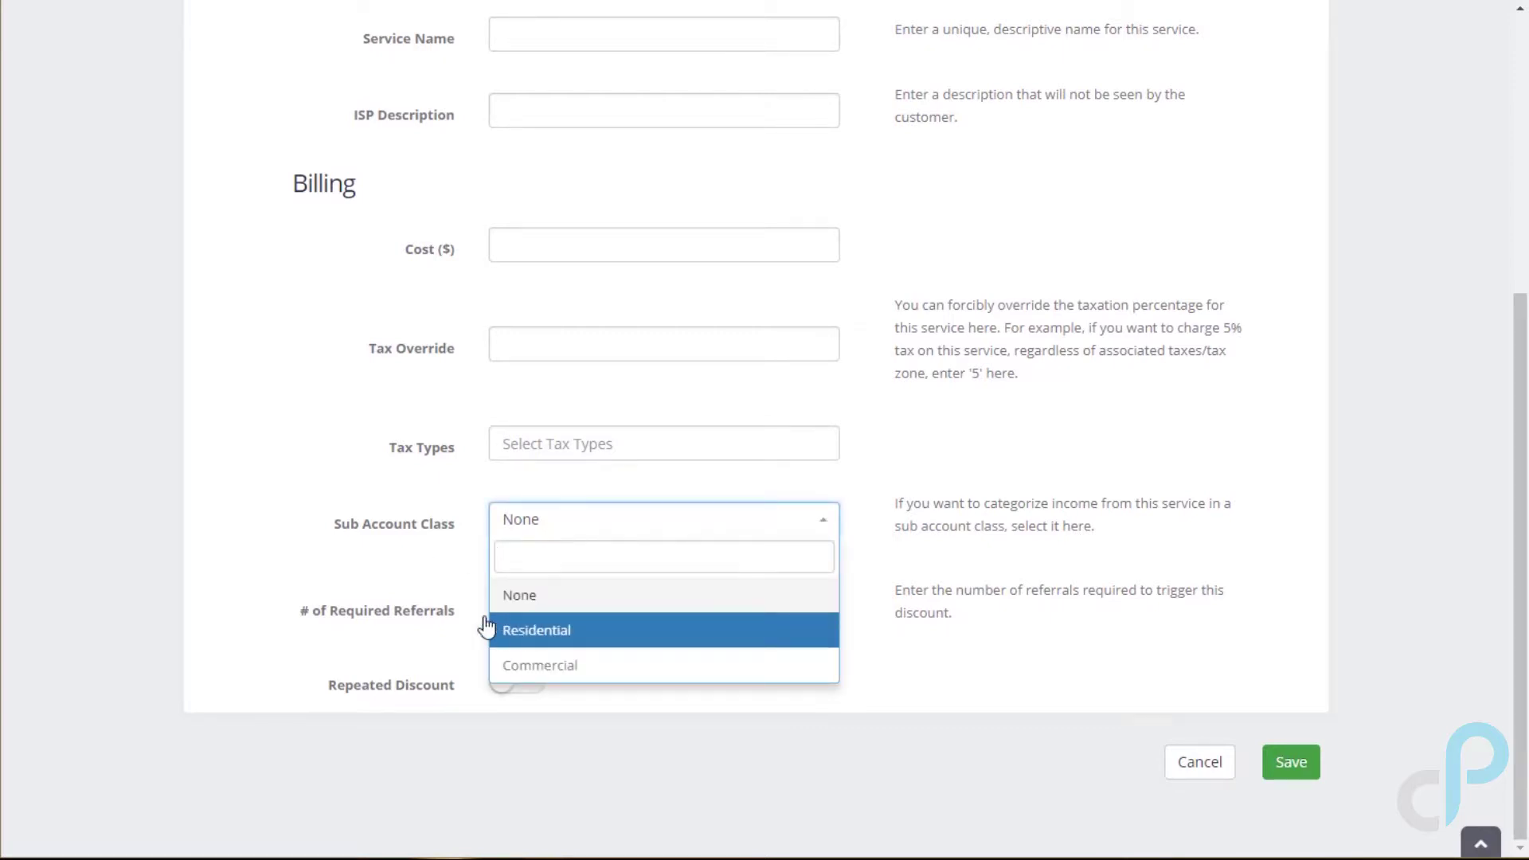
left_click(436, 553)
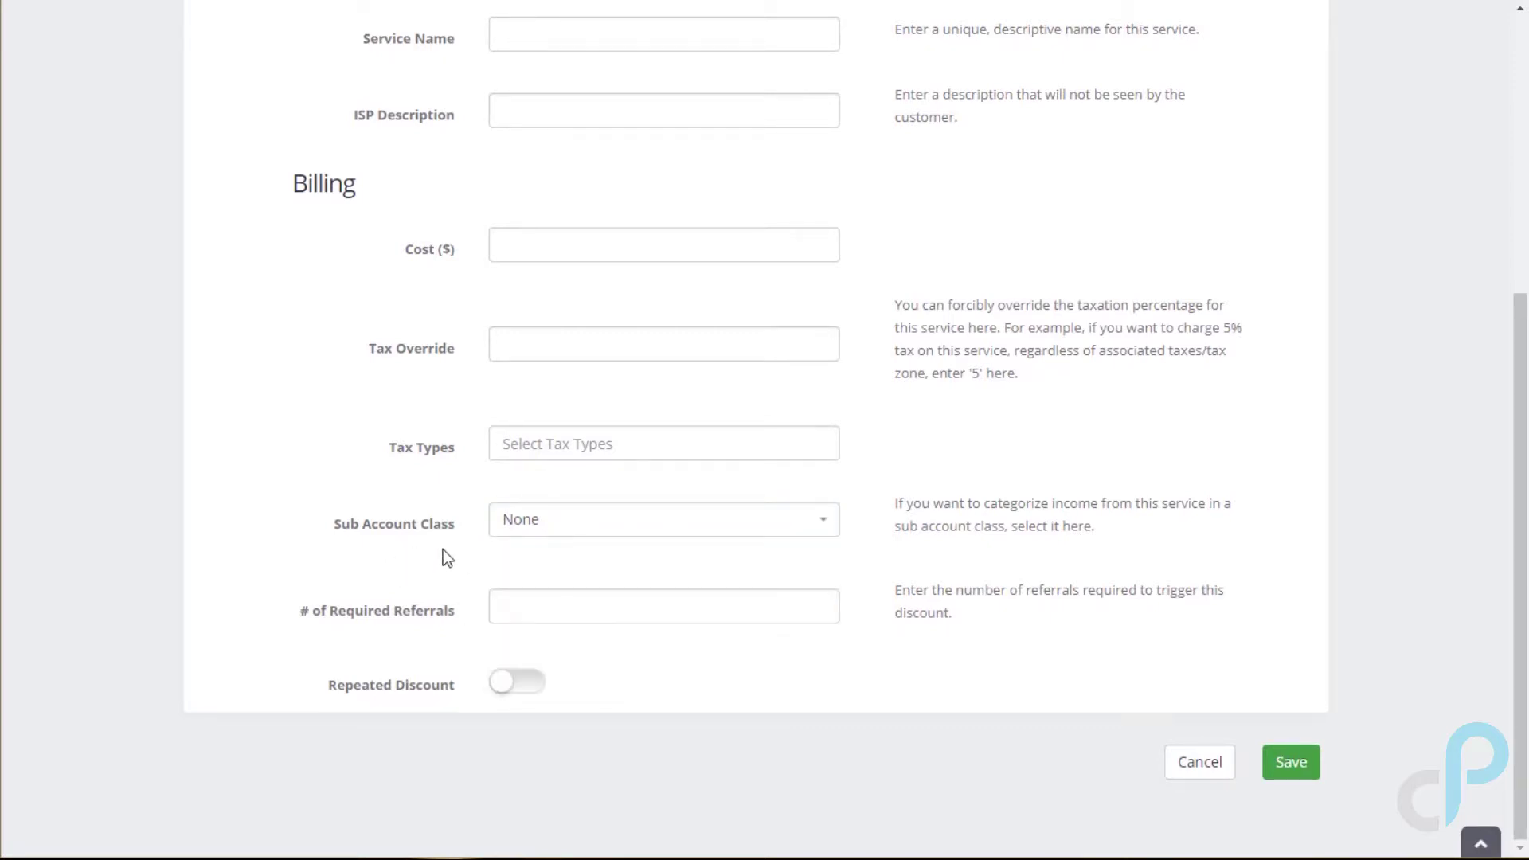
Set the referral discount's number of required referrals to 1 and turn on Repeated Discount.
left_click(567, 614)
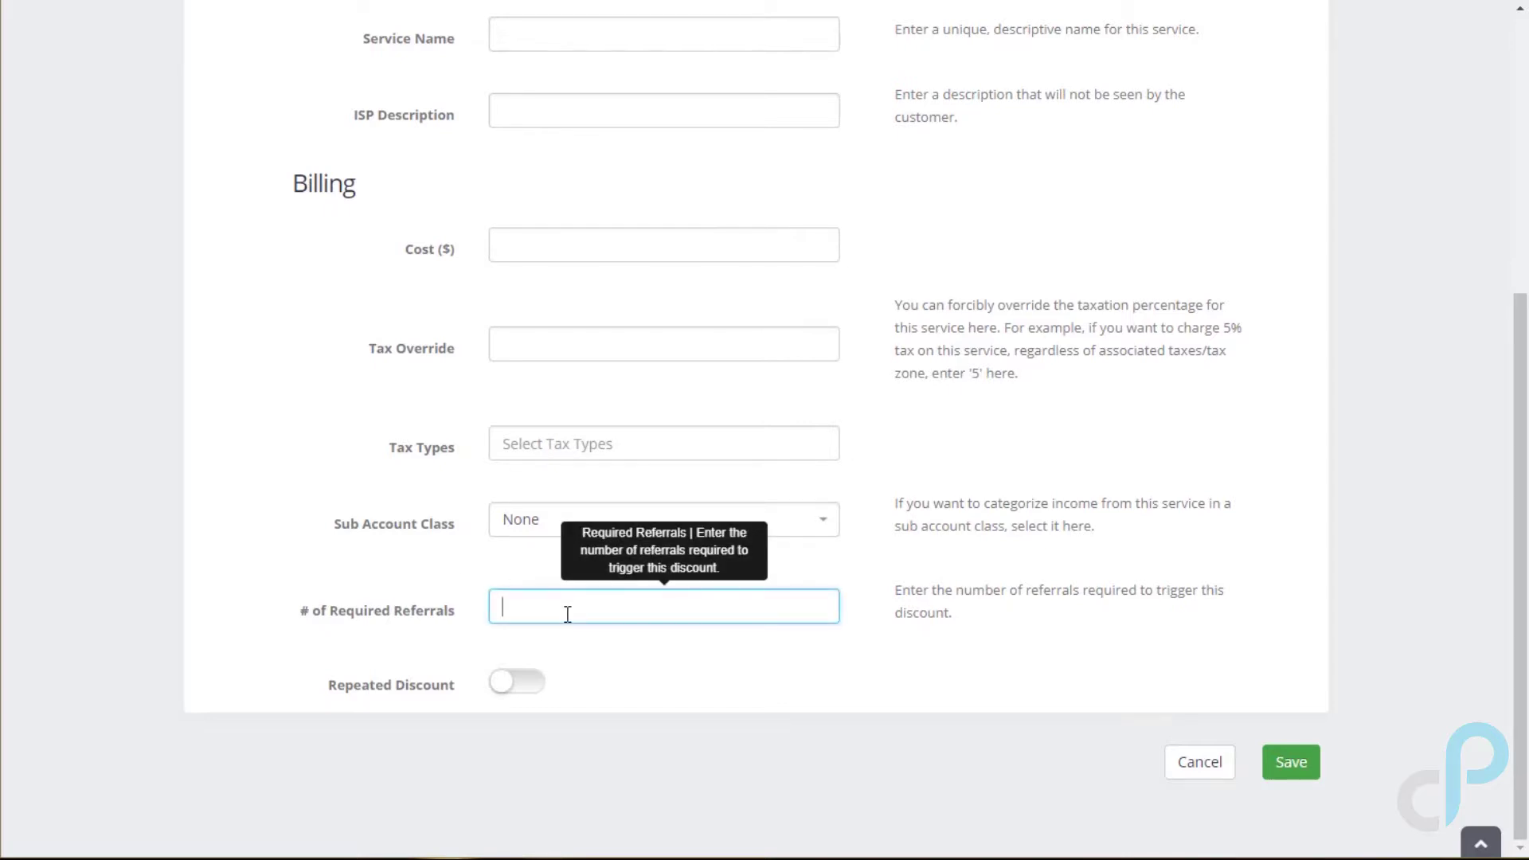
type("1")
left_click(723, 658)
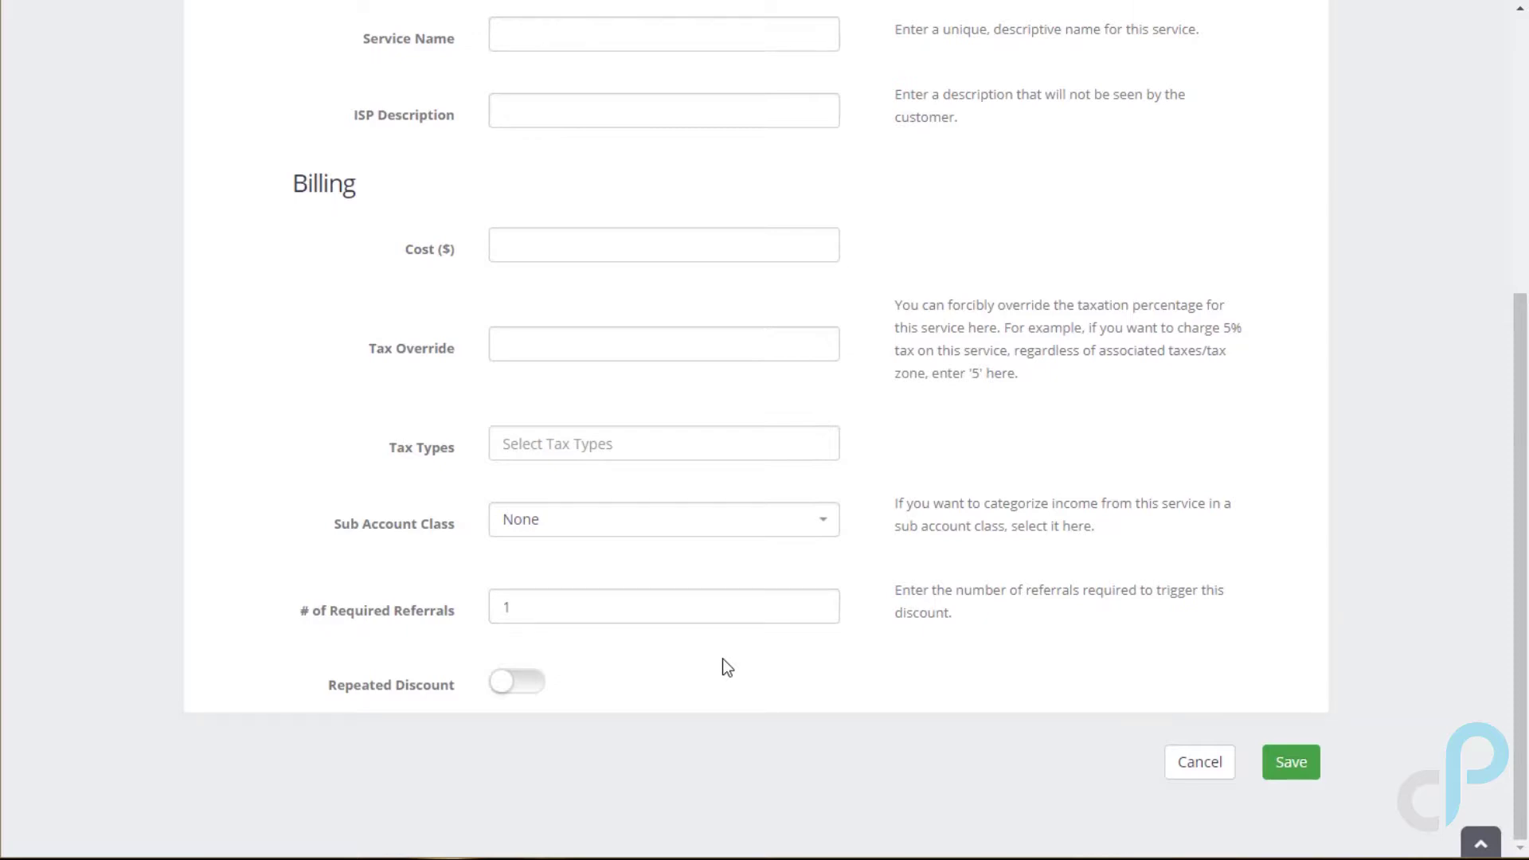
left_click(514, 689)
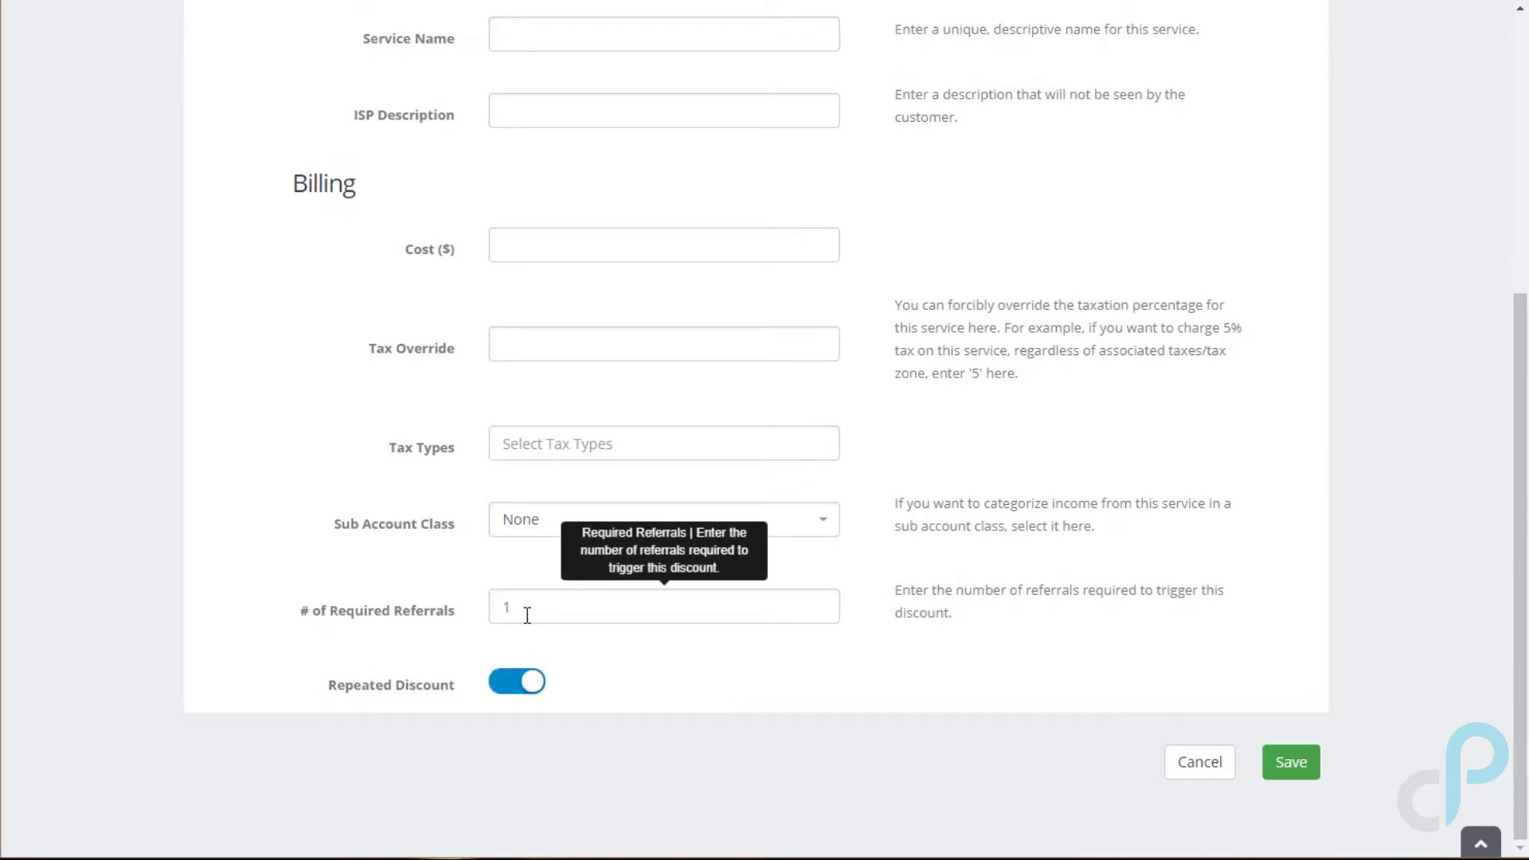
Change the referral discount's number of required referrals to 5.
left_click_drag(527, 602, 495, 606)
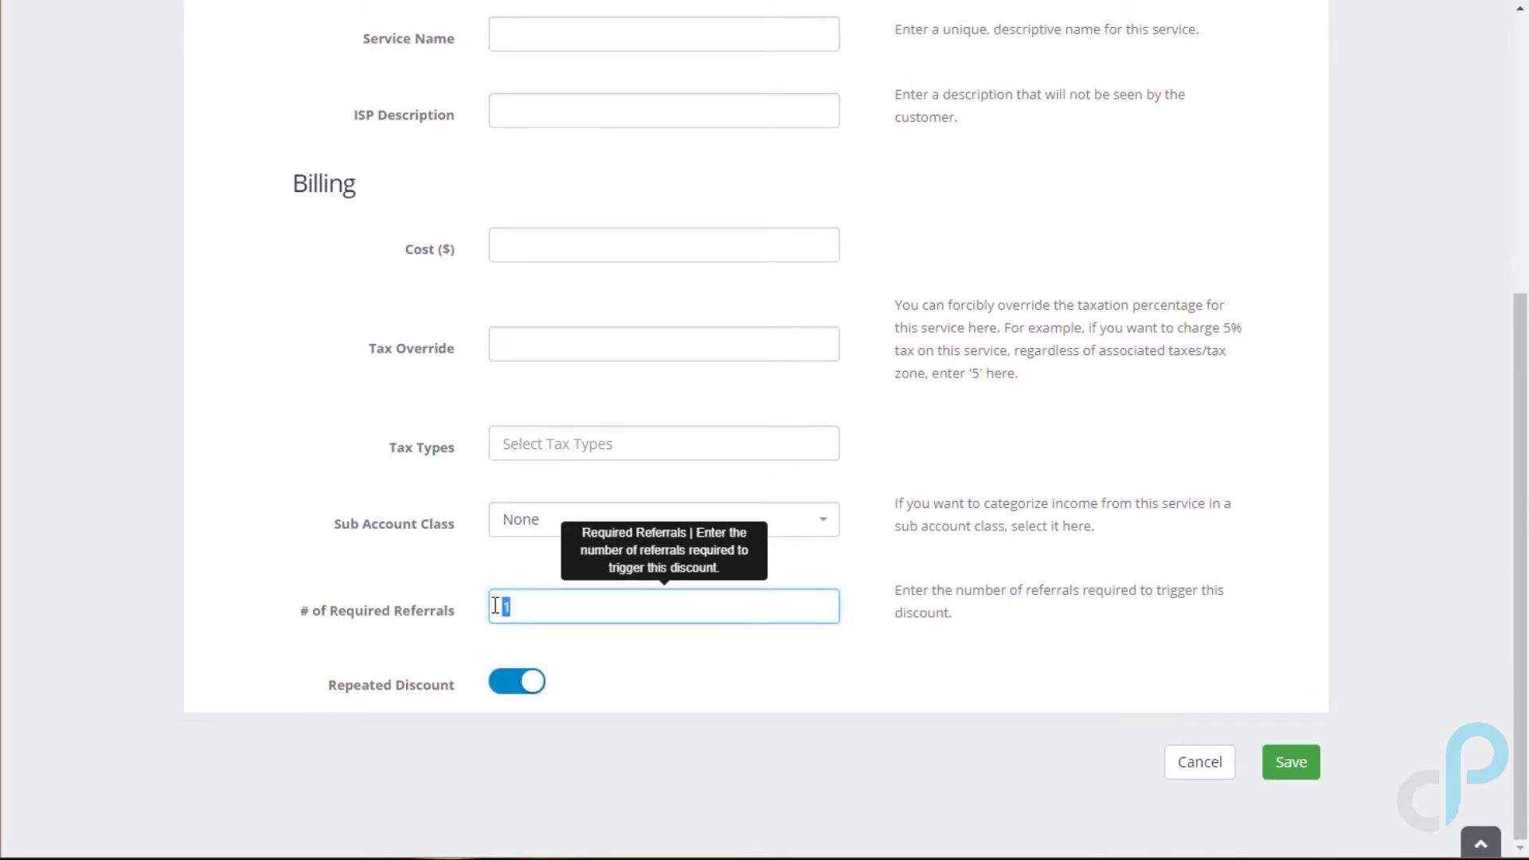
type("5")
left_click(621, 705)
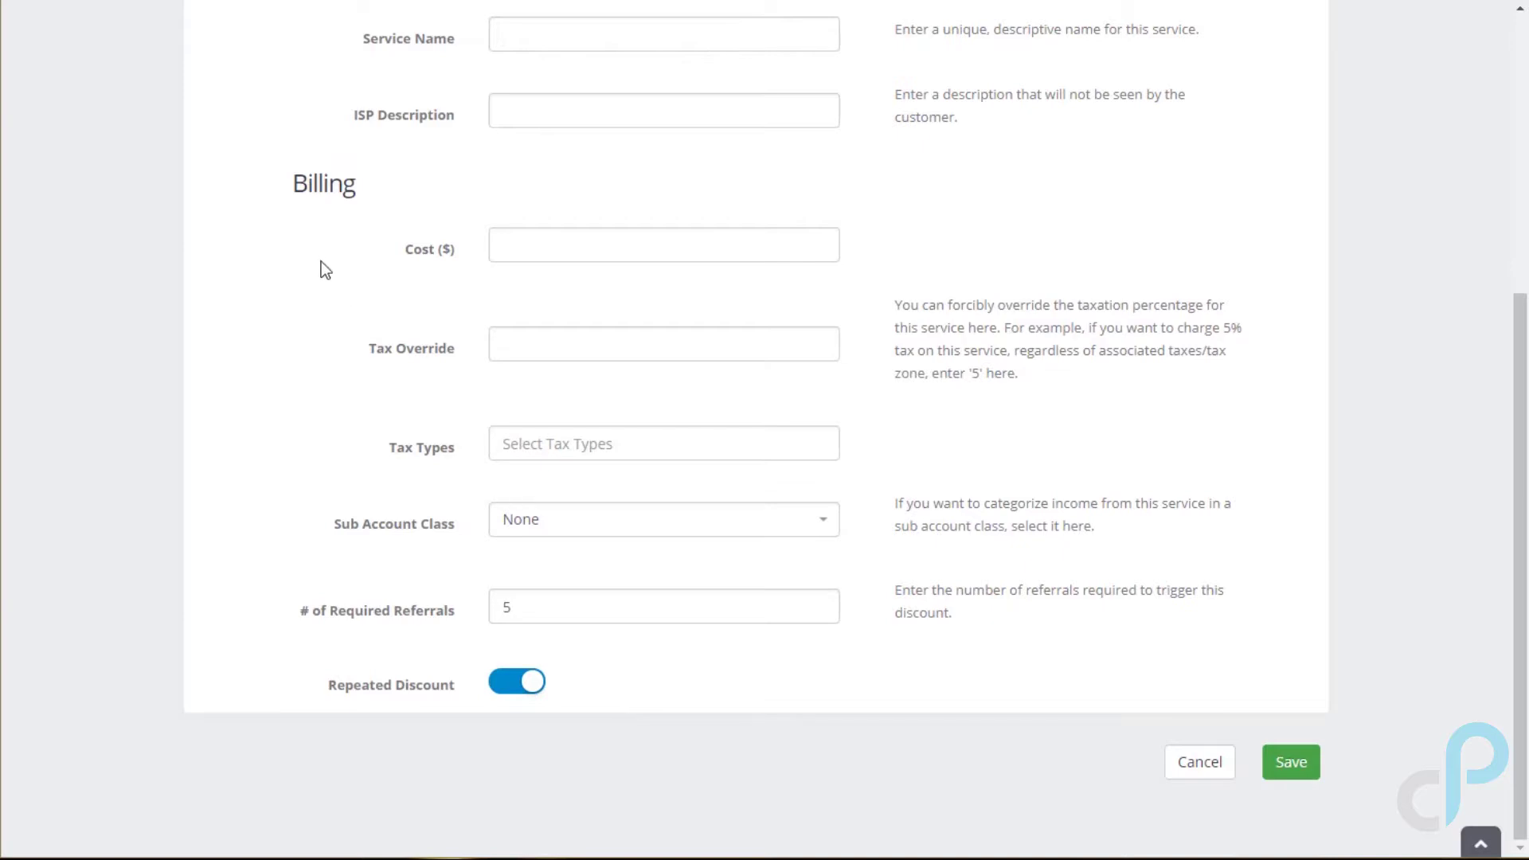
Change the new service's type to Self-Expiring Charge, set its cost to 50 and check its repetition setting.
scroll(322, 261, "up", 5)
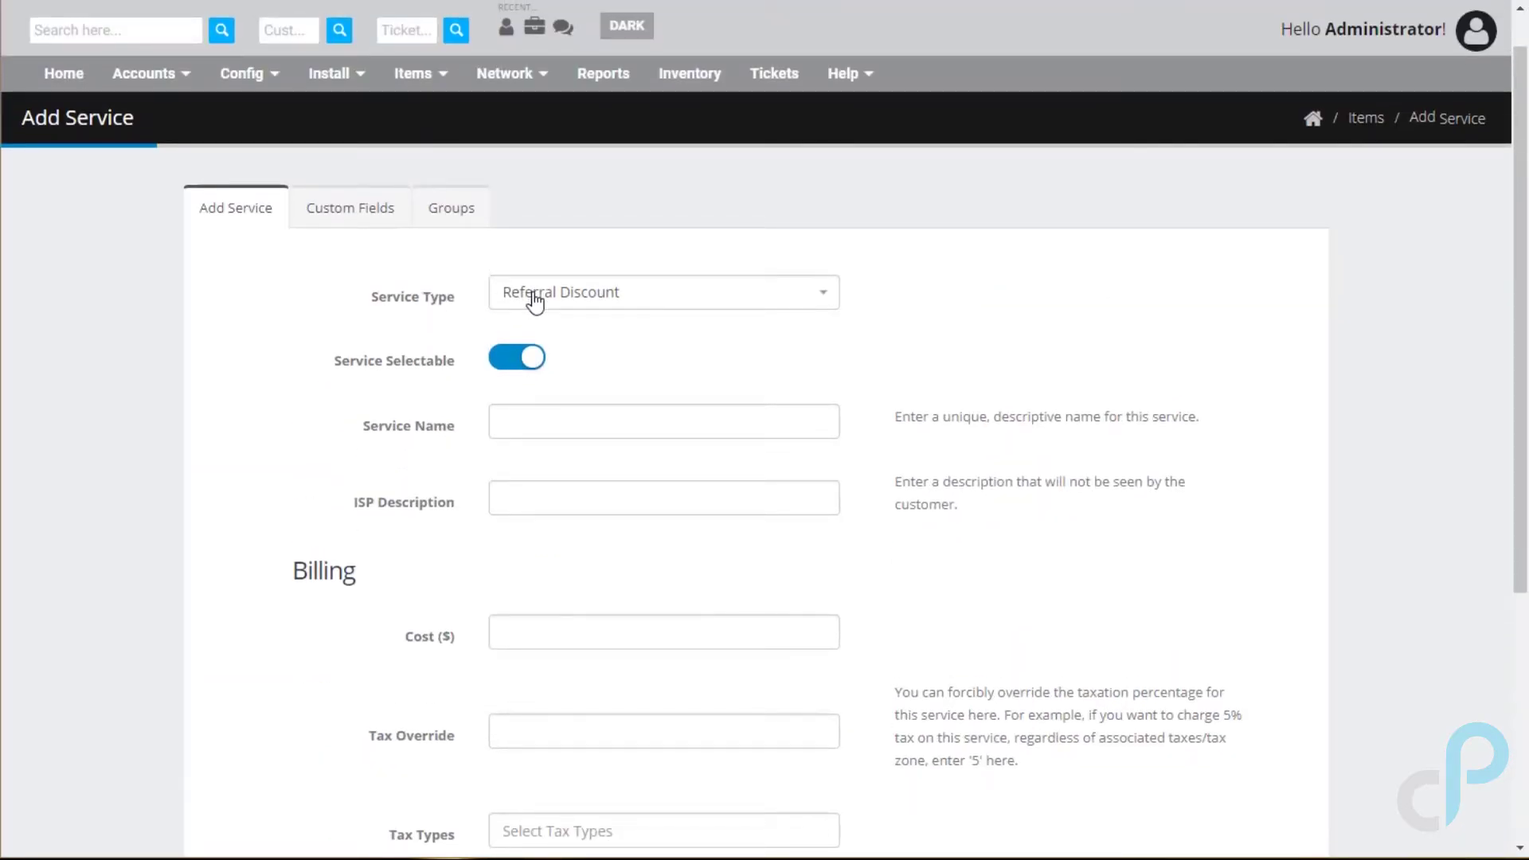
left_click(534, 299)
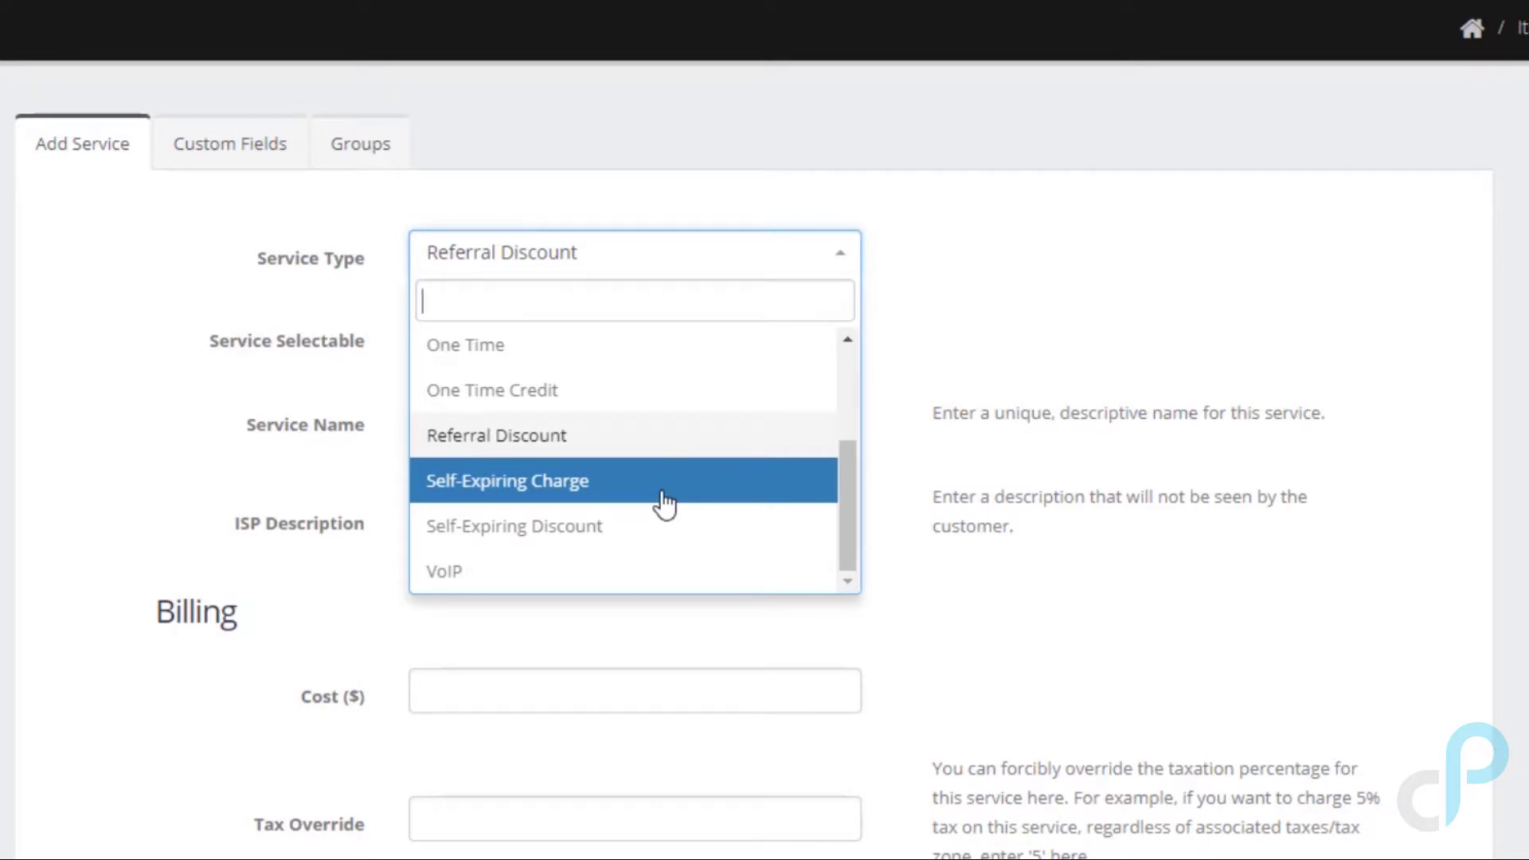
left_click(665, 503)
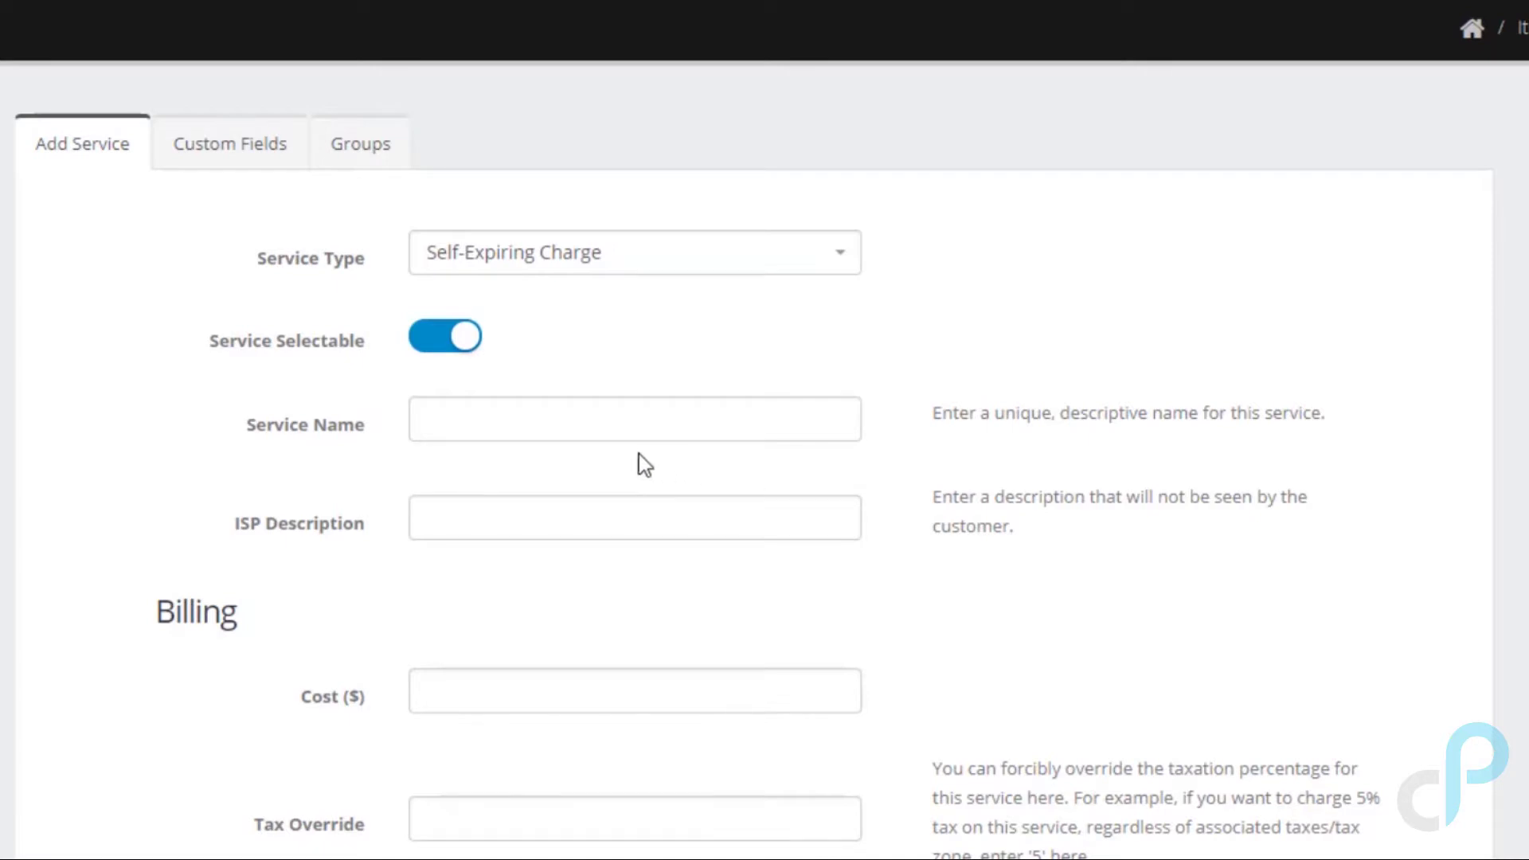
scroll(625, 462, "down", 2)
left_click(467, 519)
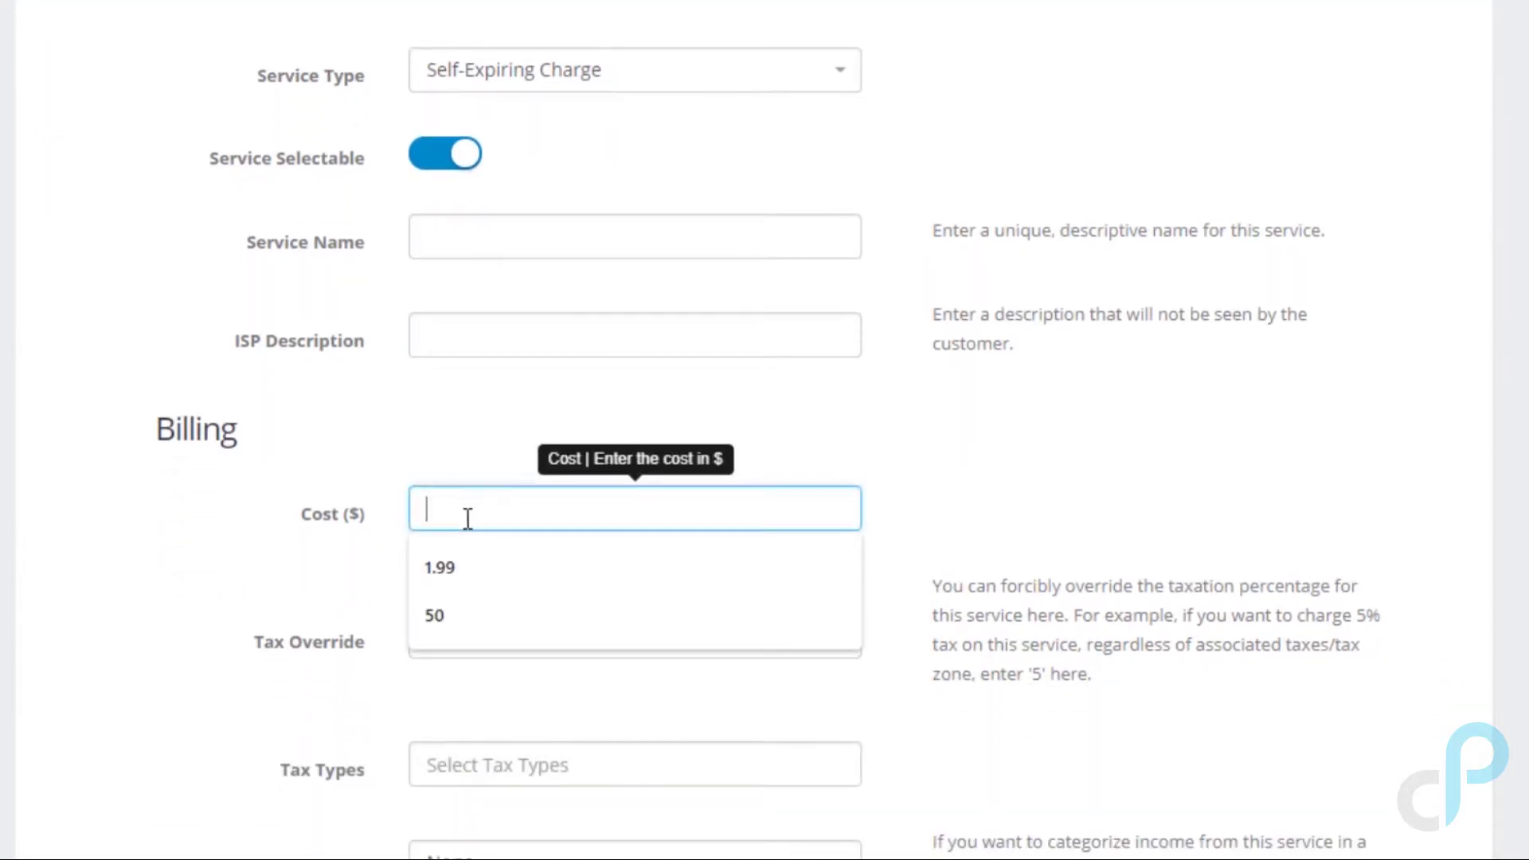
type("50")
left_click(827, 573)
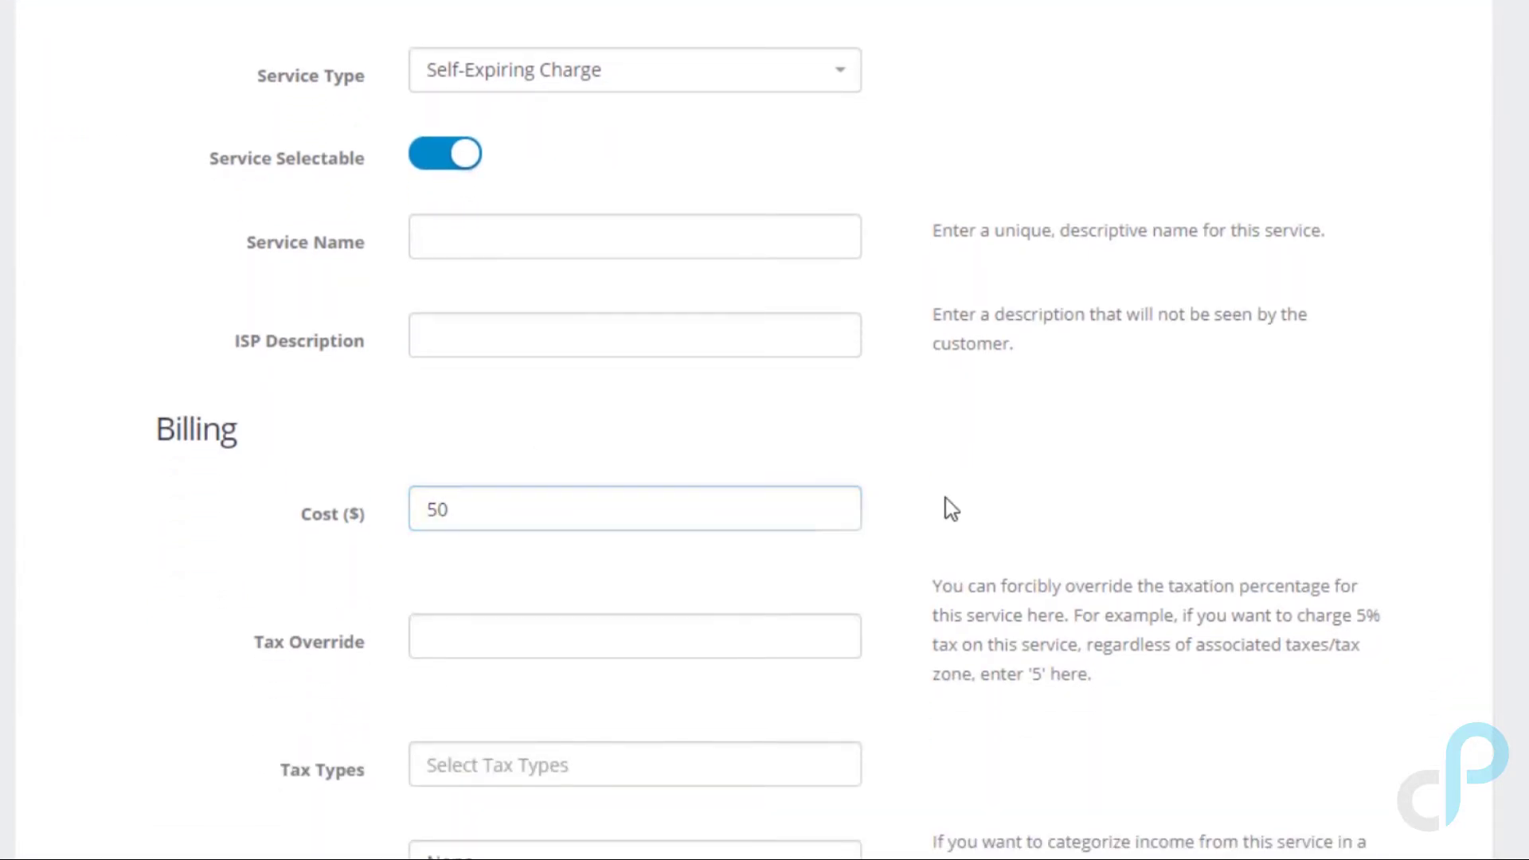
scroll(945, 499, "down", 3)
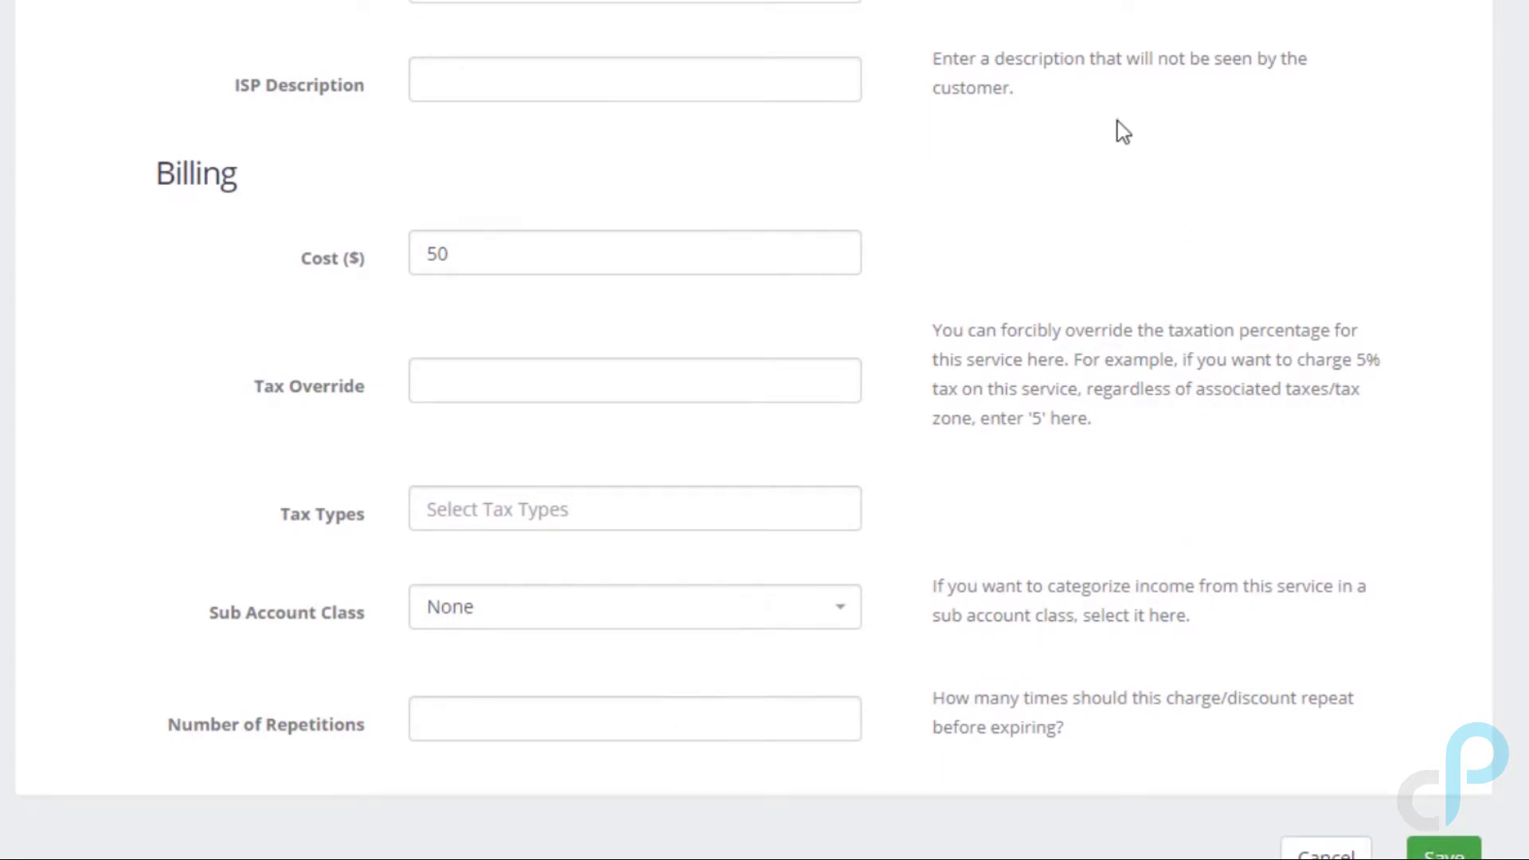
Switch the service type to Self-Expiring Discount and check its billing fields, including Number of Repetitions.
scroll(1117, 124, "up", 5)
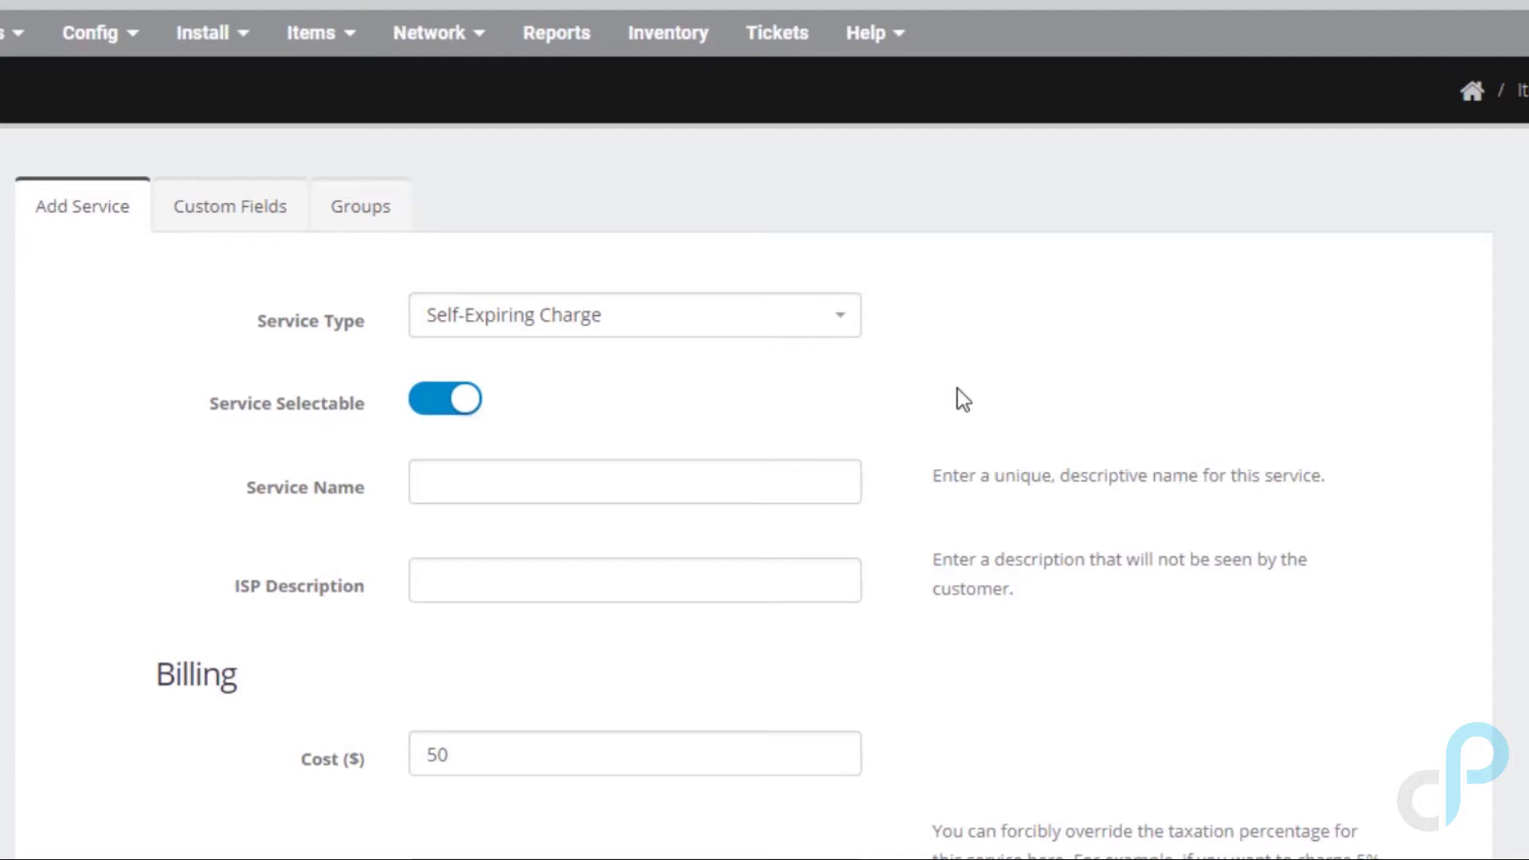
left_click(813, 322)
left_click(645, 593)
scroll(1029, 489, "down", 5)
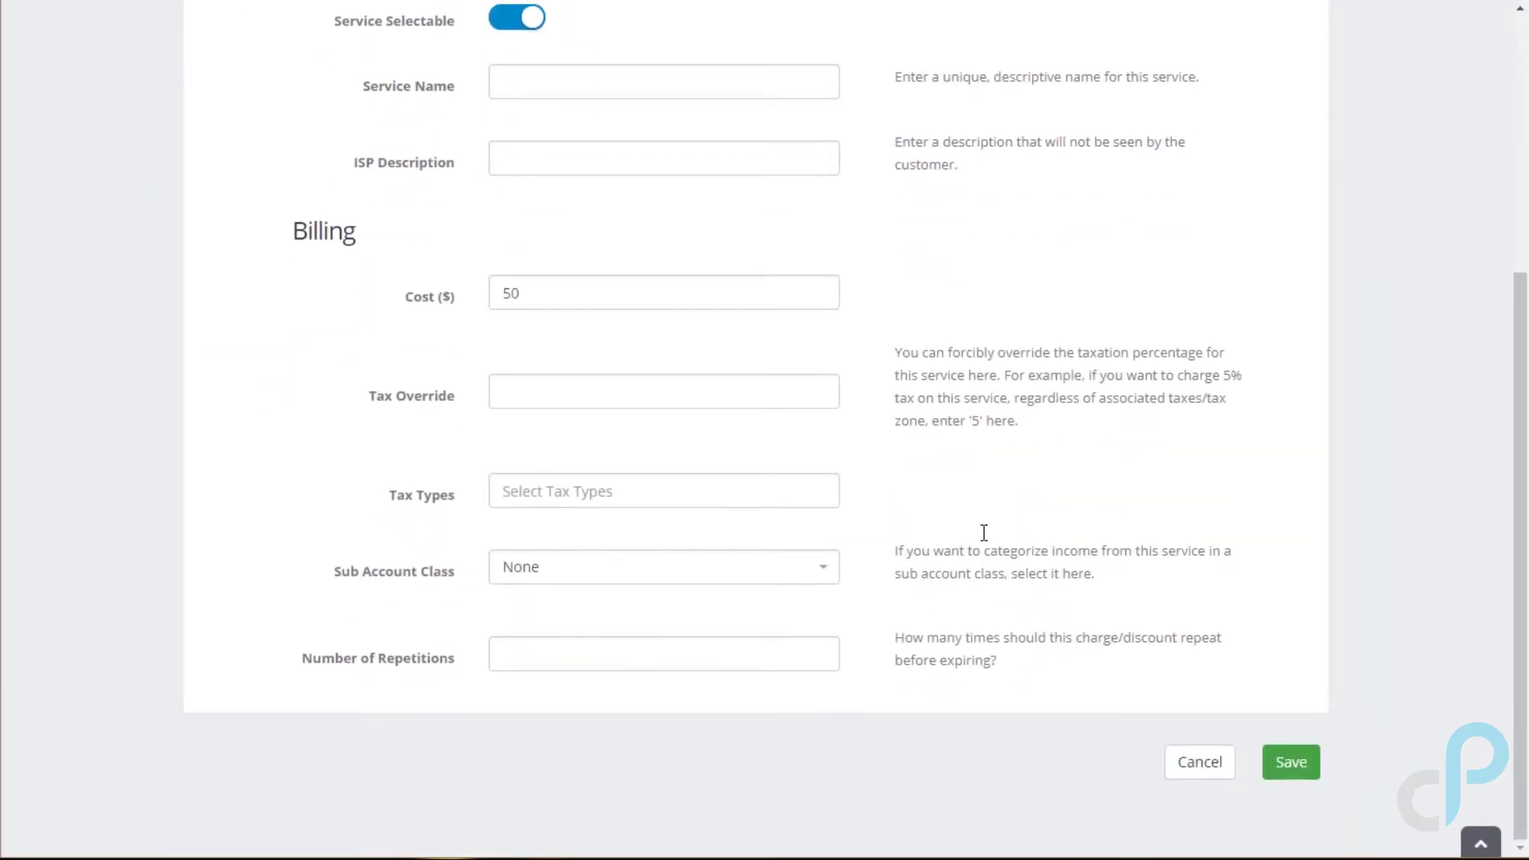
Look through the other service types available for the new service without choosing another one.
scroll(982, 532, "up", 5)
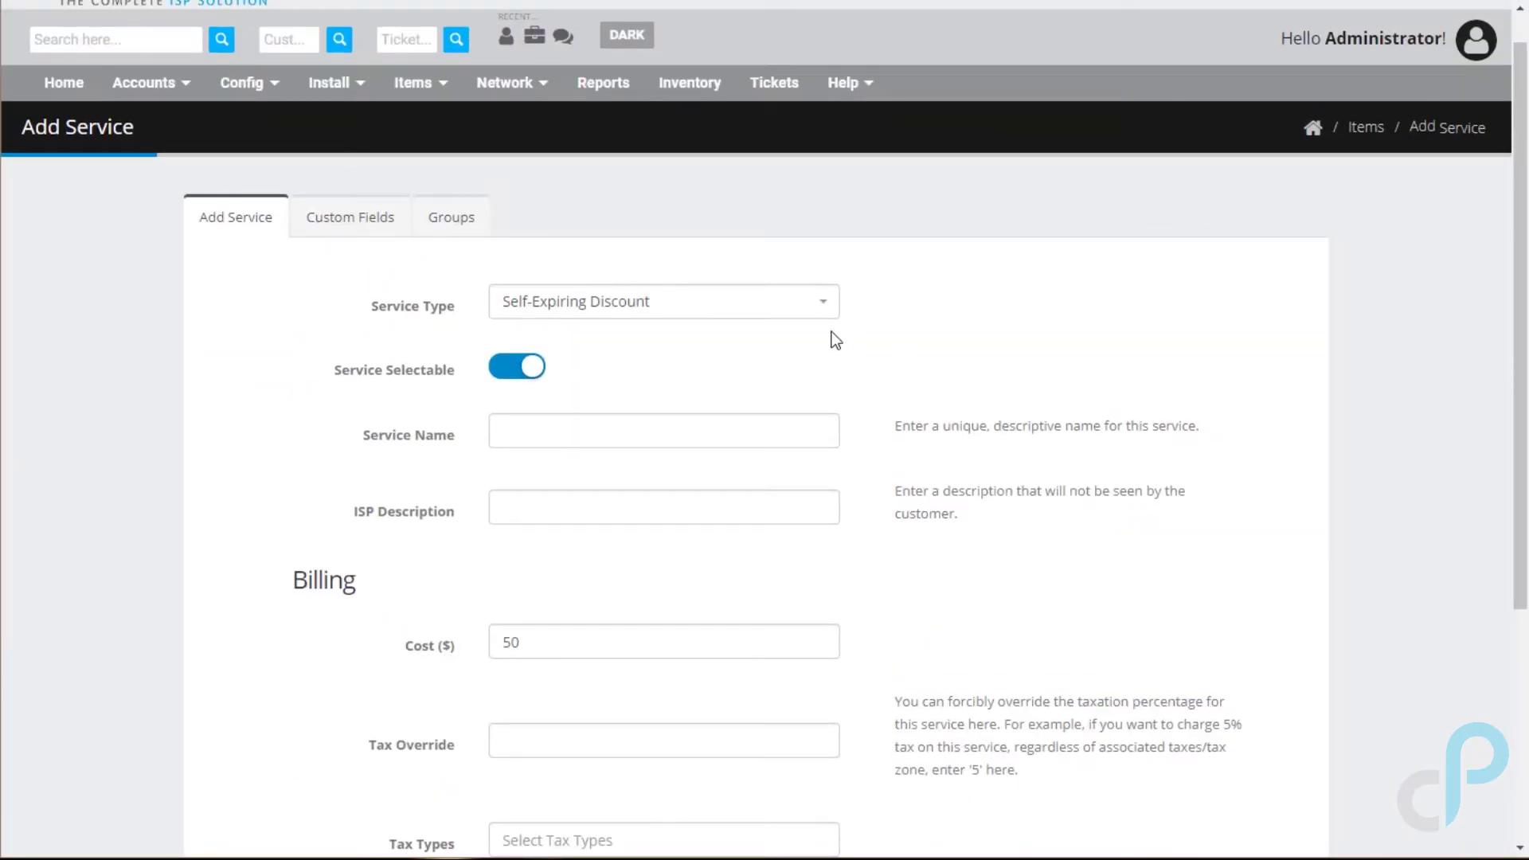
left_click(824, 312)
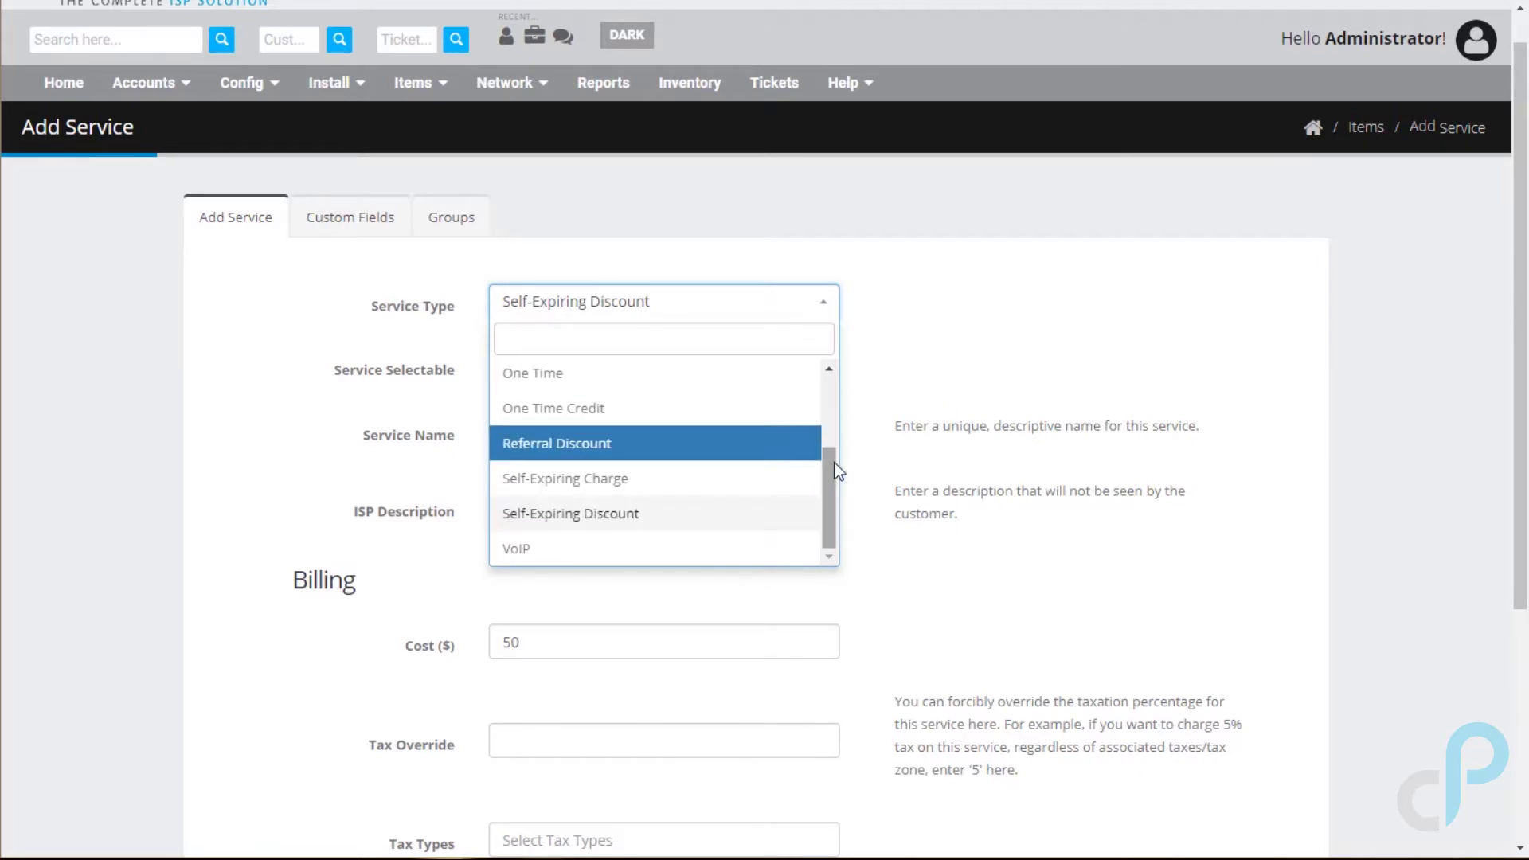
left_click_drag(830, 465, 827, 441)
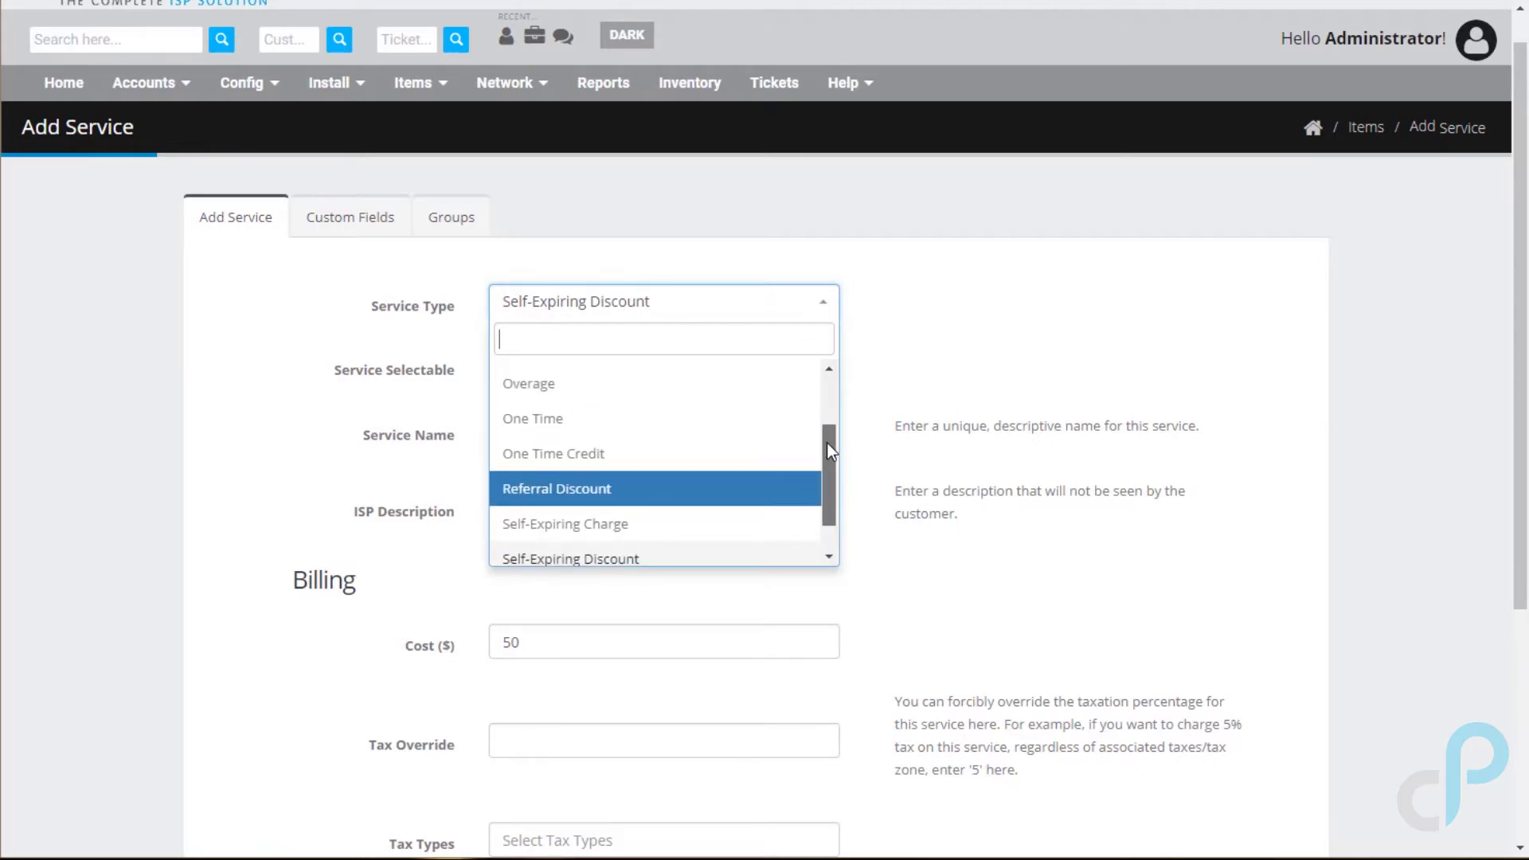
left_click_drag(827, 443, 820, 427)
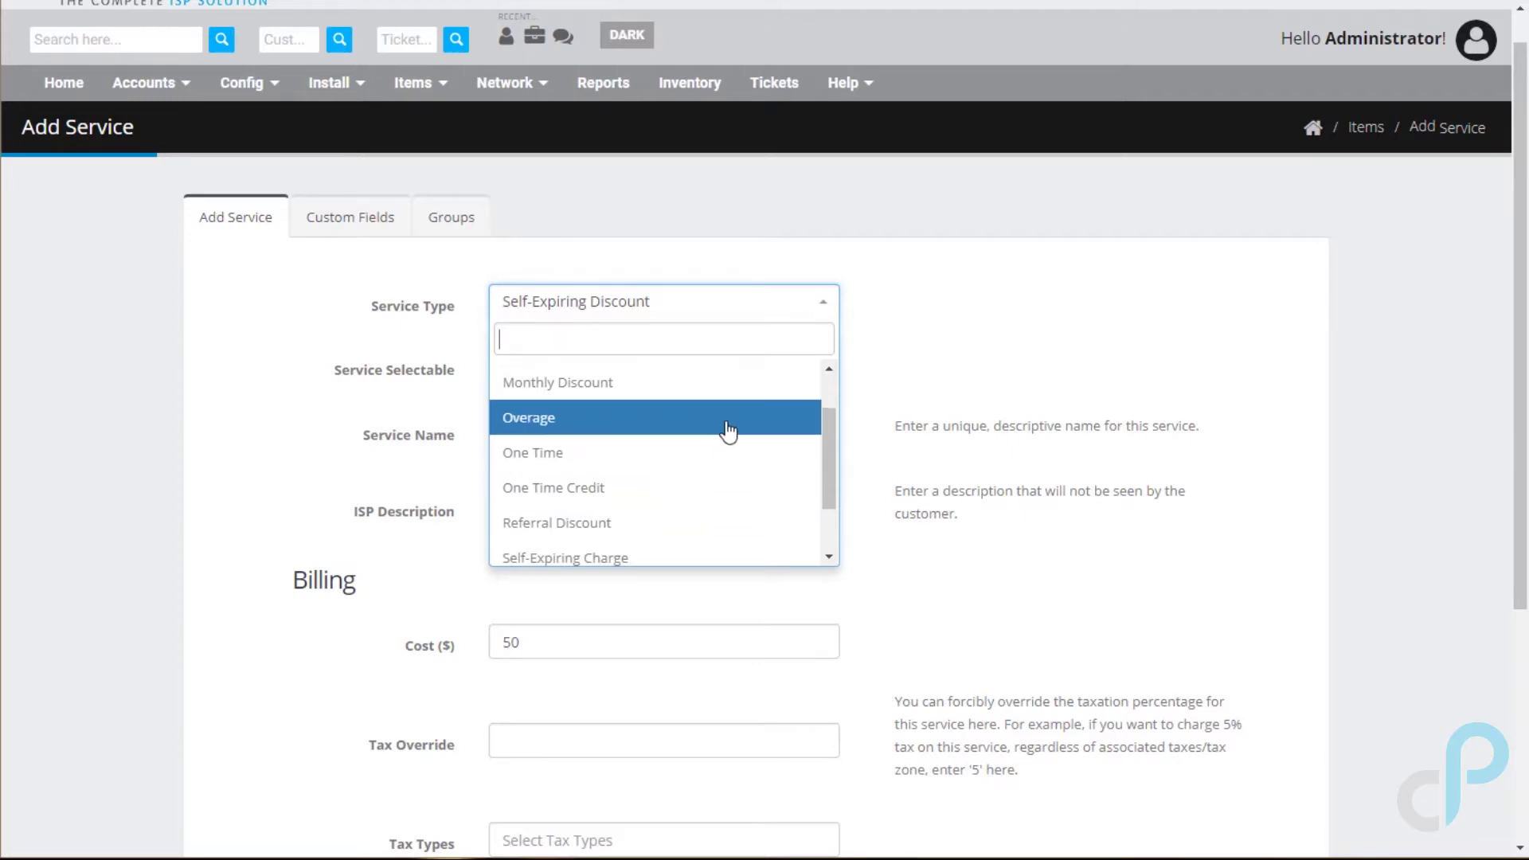
scroll(723, 430, "up", 1)
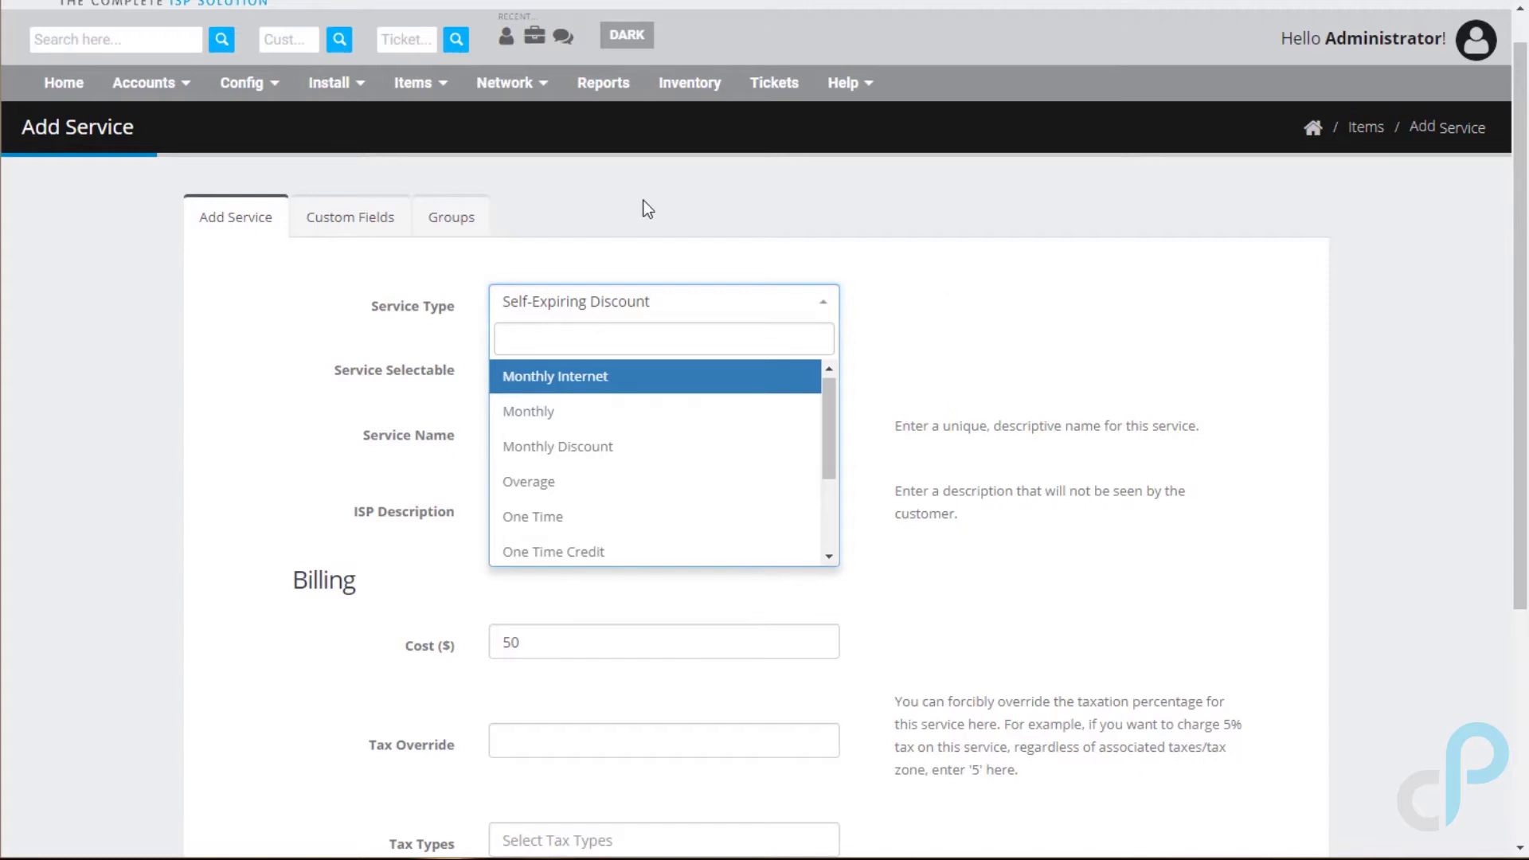
Open the System Emails configuration and sort the emails by trigger.
mouse_move(254, 86)
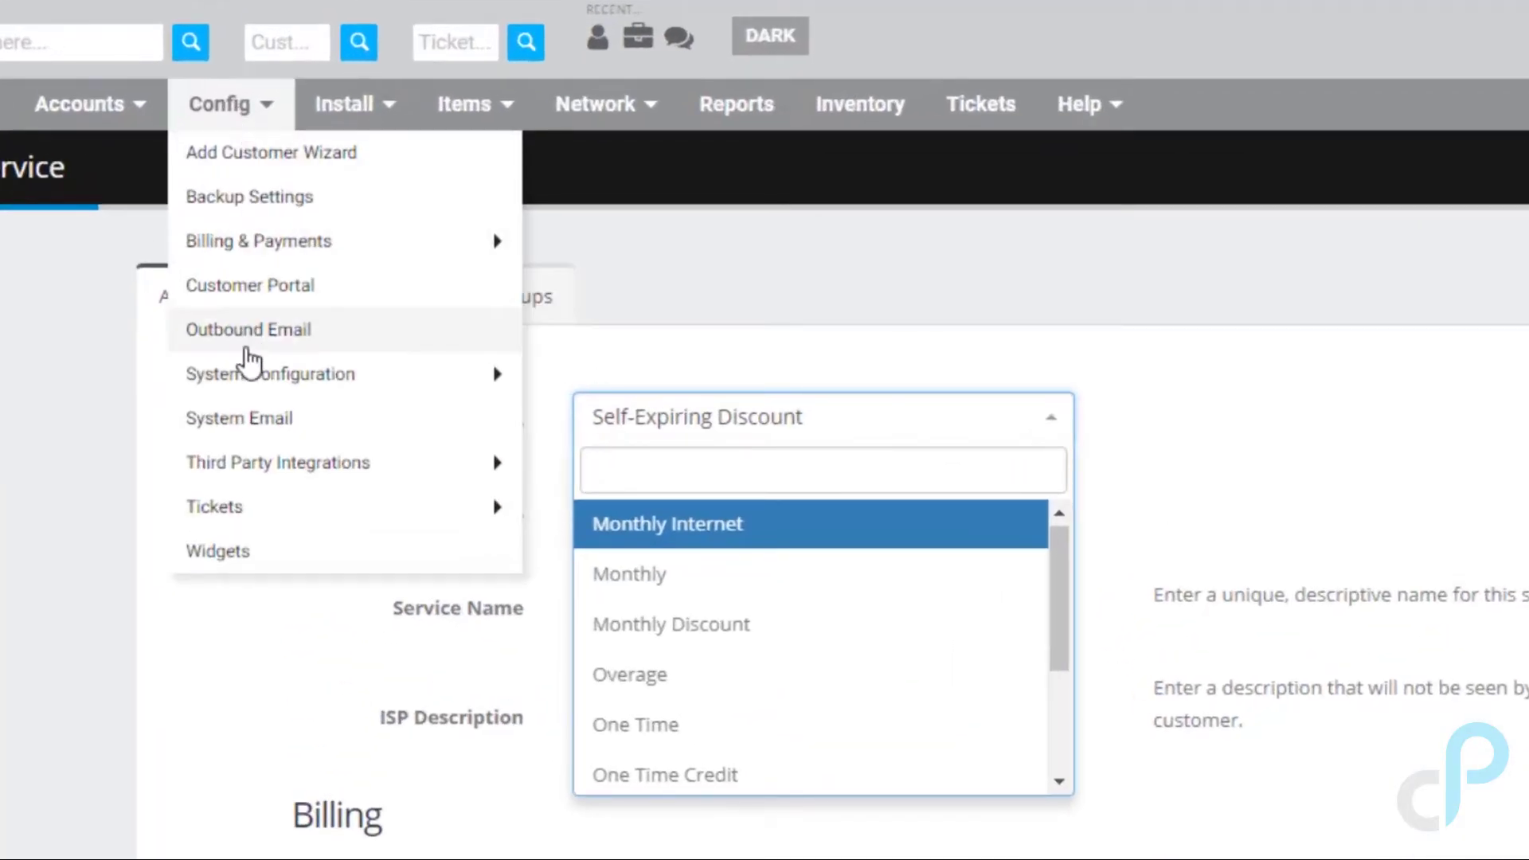
left_click(242, 420)
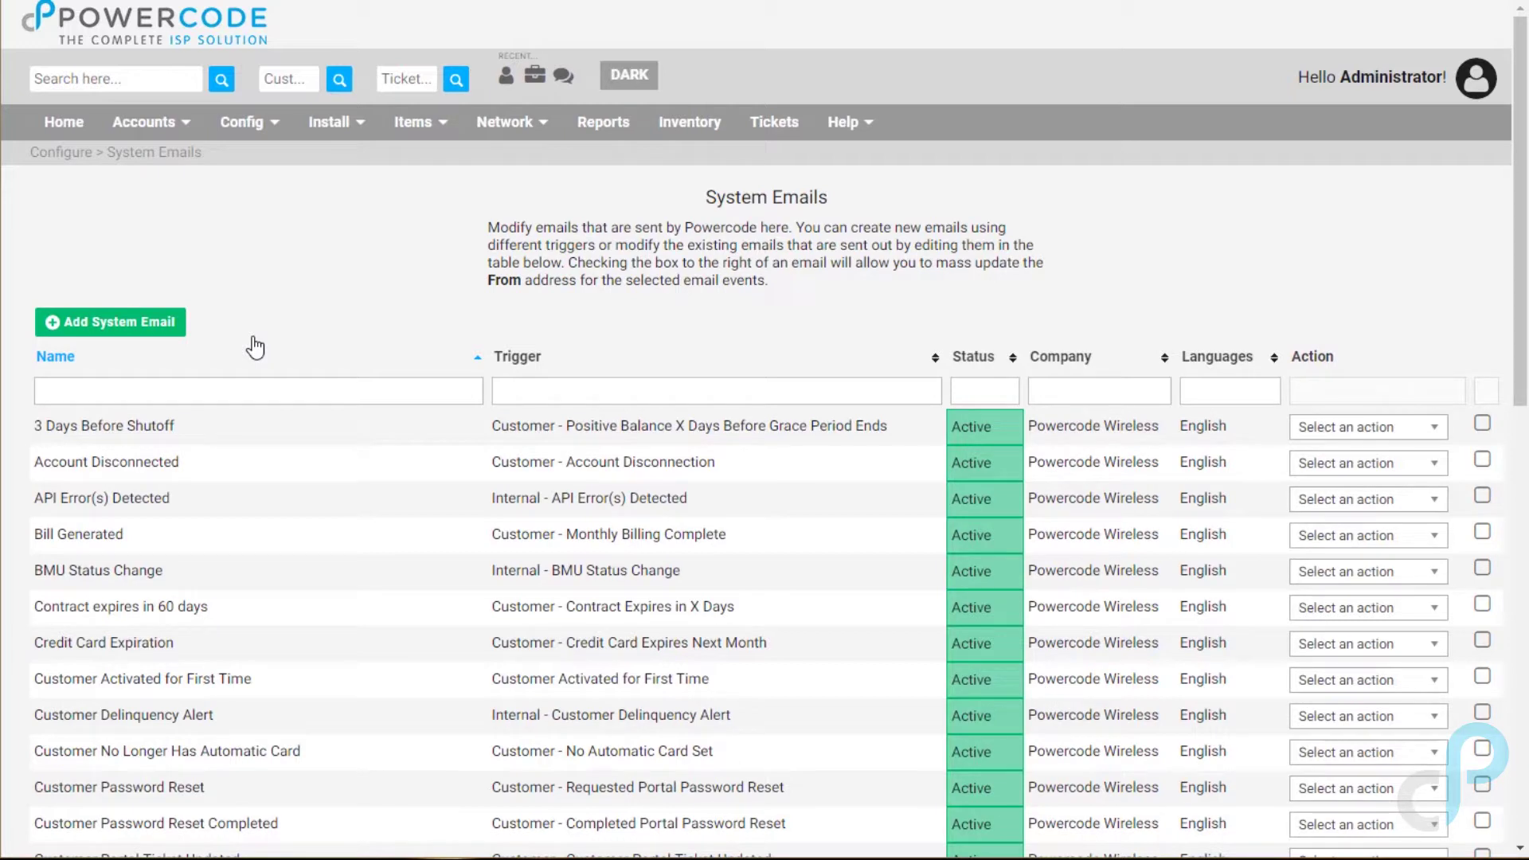
left_click(539, 373)
Review the full list of system emails and the customer, installer and internal triggers that send them.
scroll(662, 376, "down", 5)
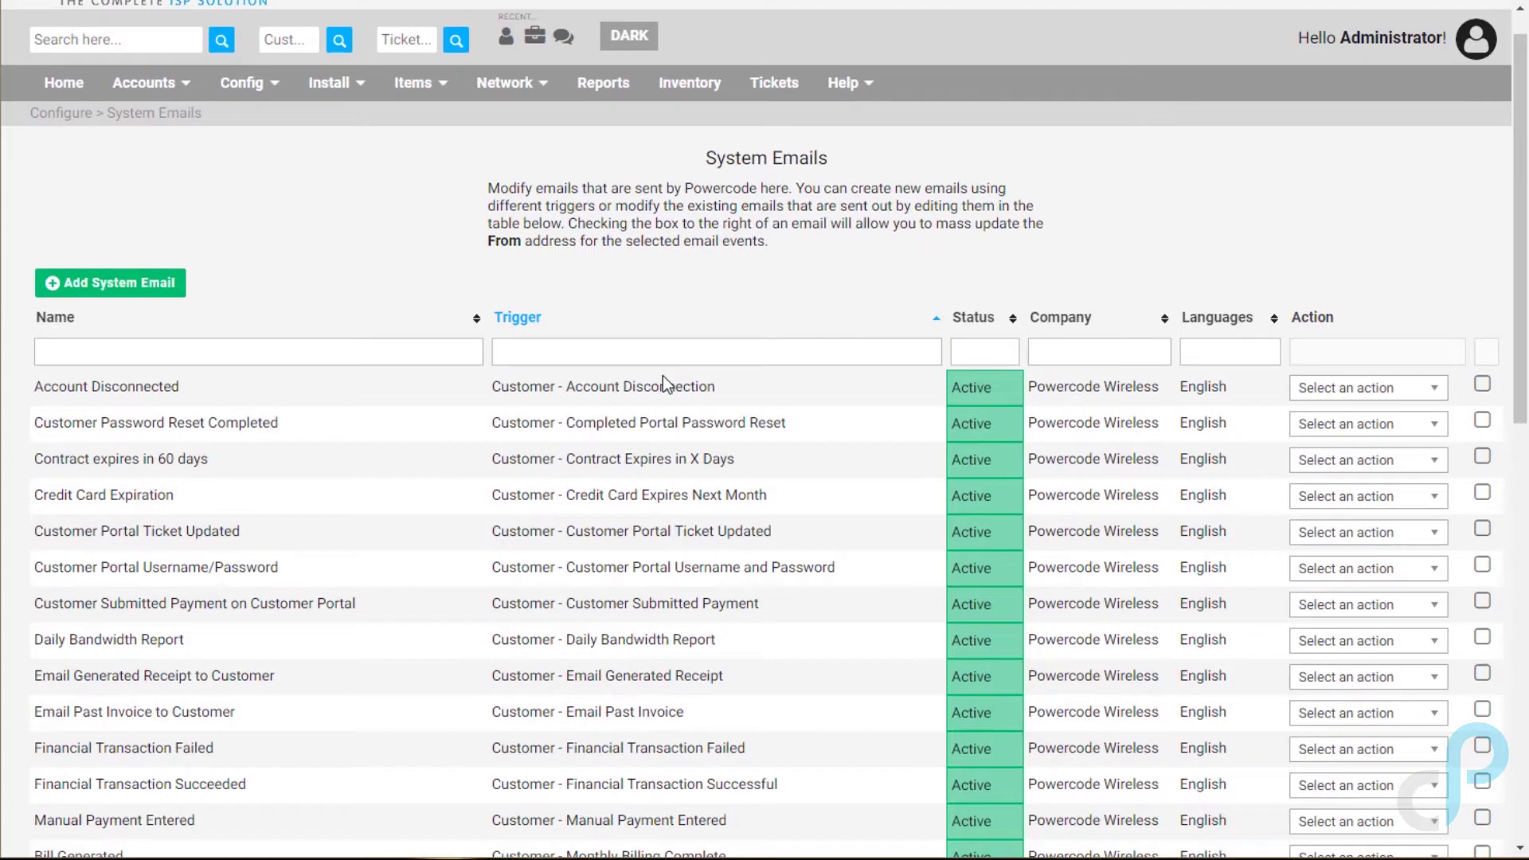
scroll(663, 376, "up", 5)
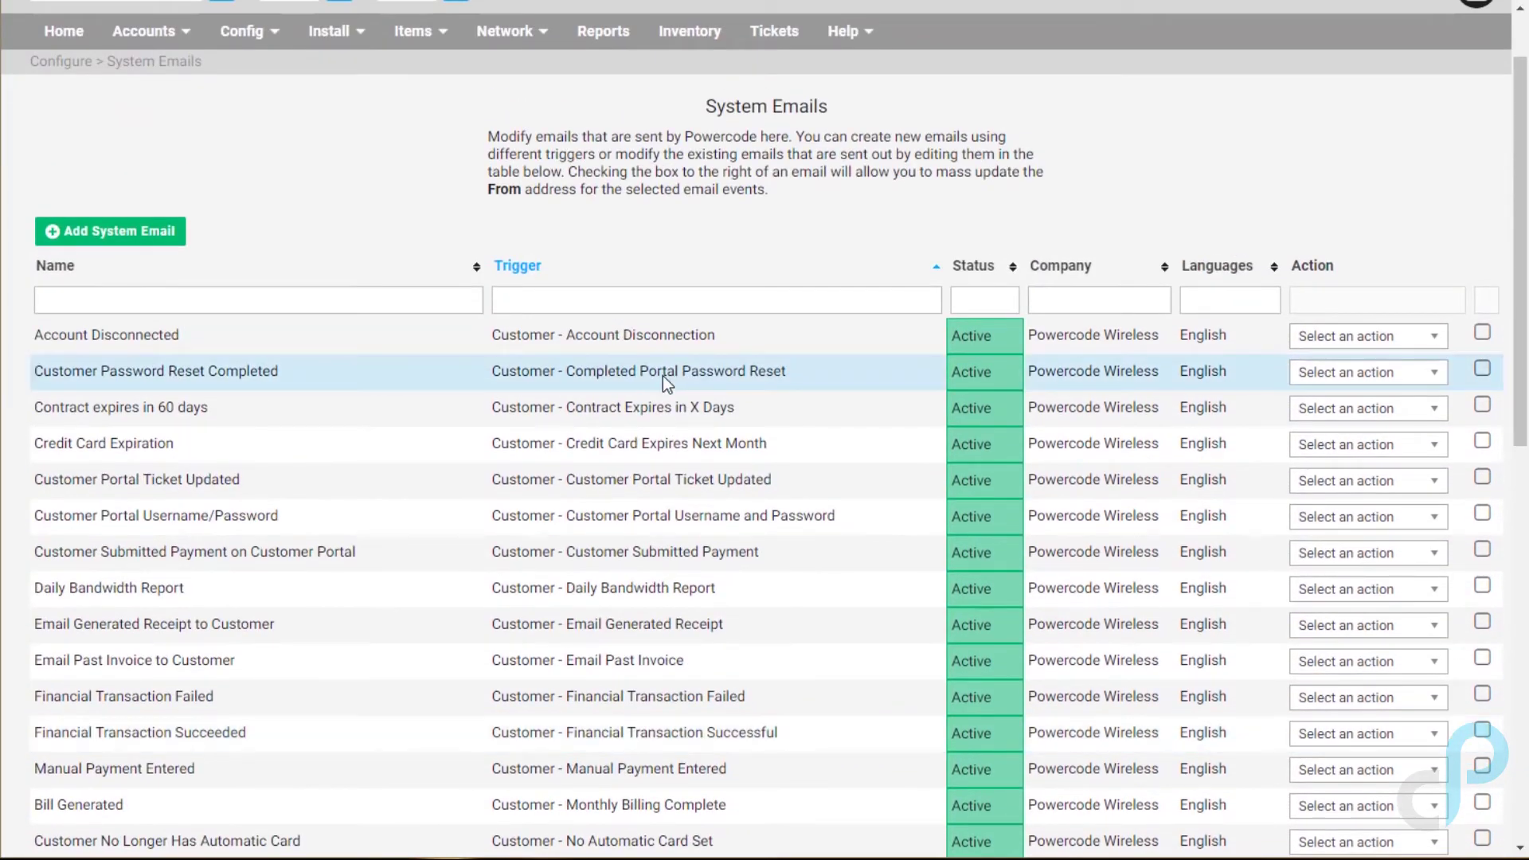
scroll(662, 376, "up", 1)
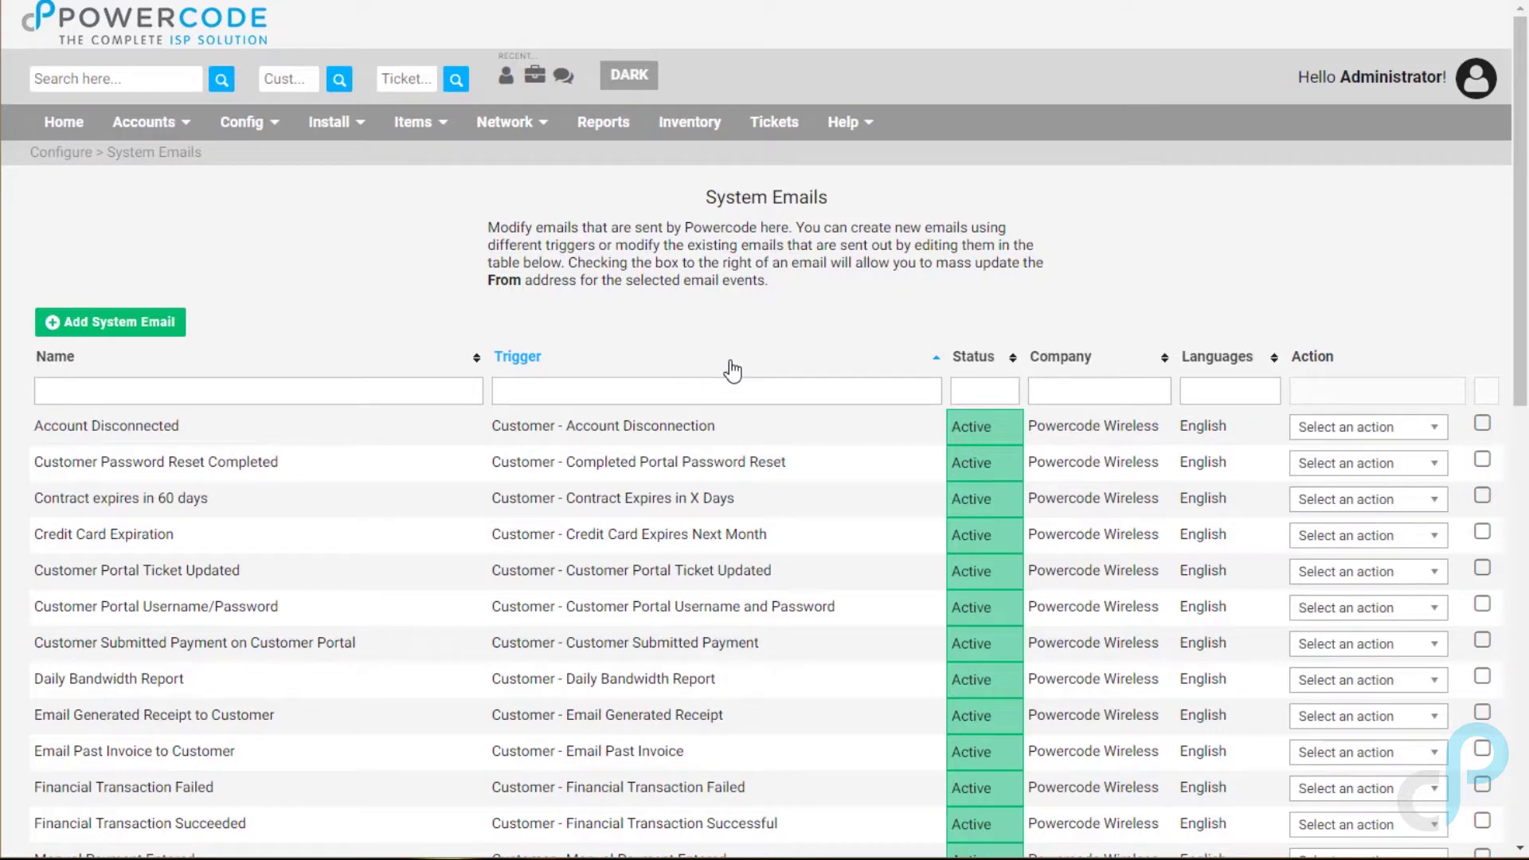
scroll(733, 371, "down", 2)
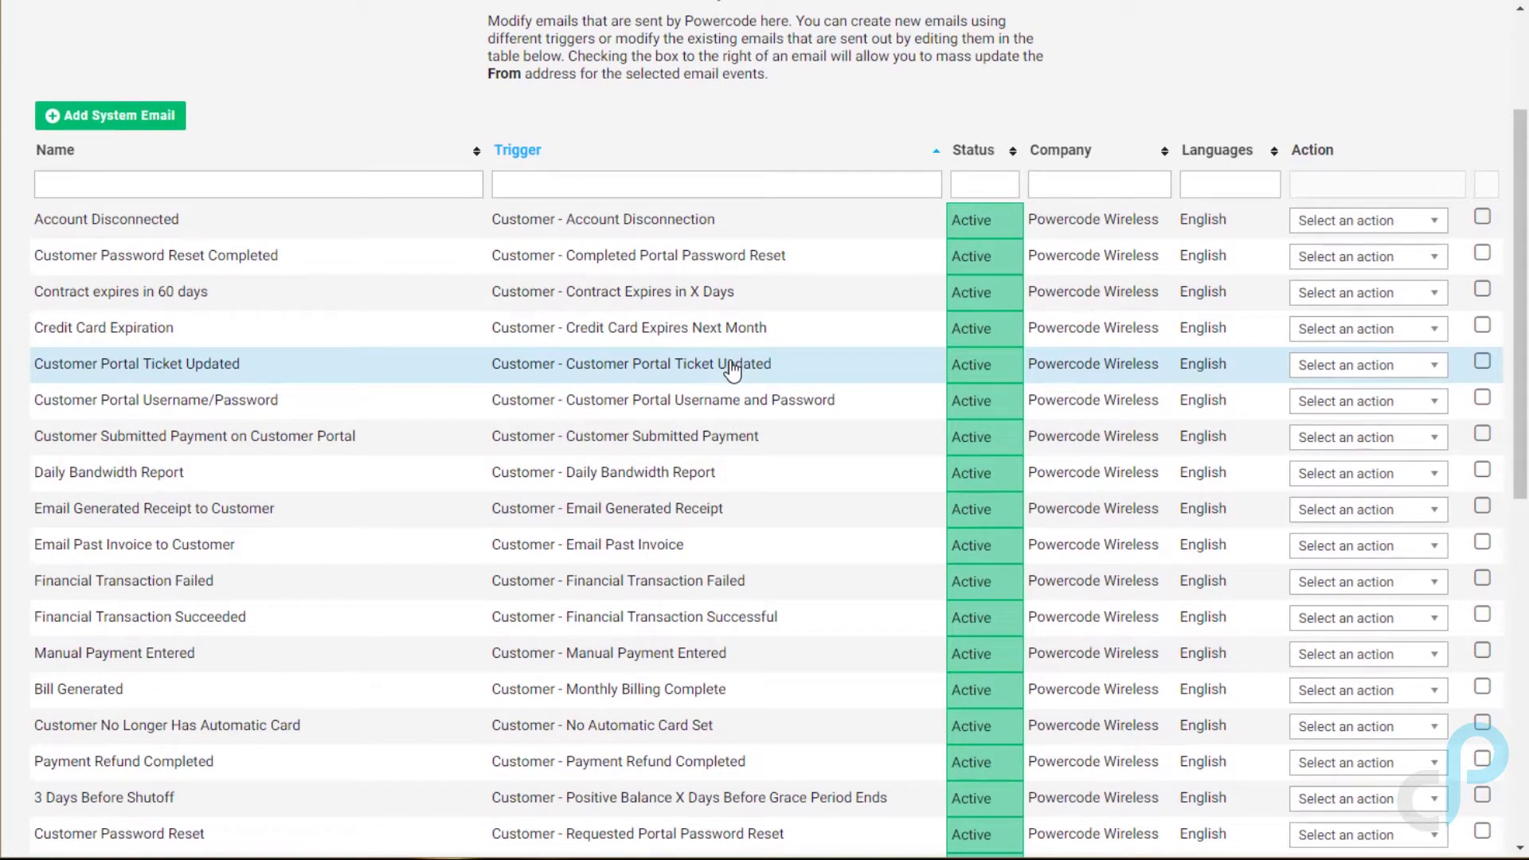
scroll(733, 371, "down", 7)
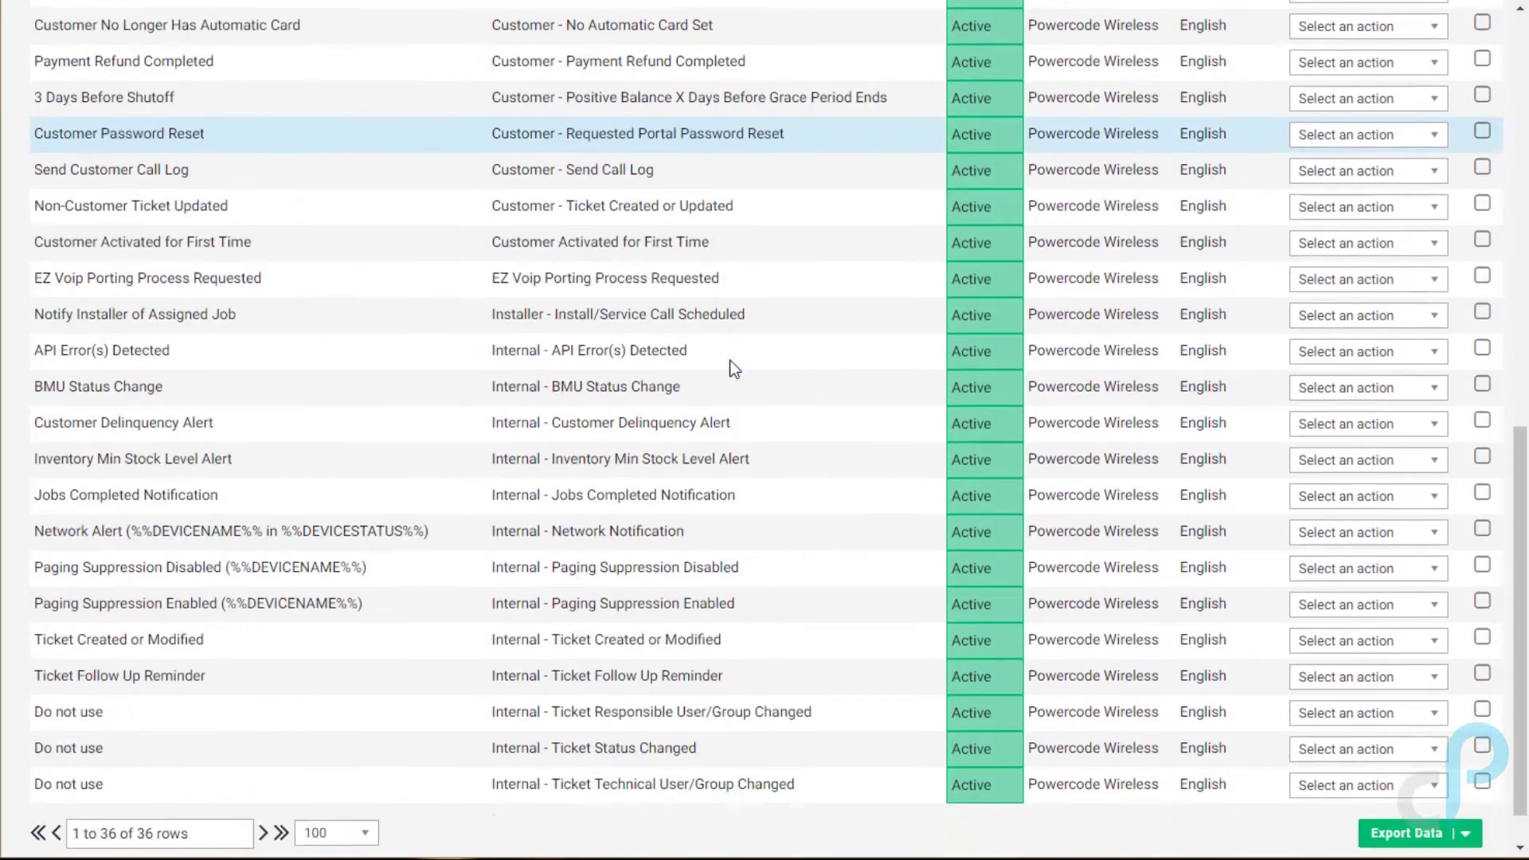
scroll(730, 360, "up", 9)
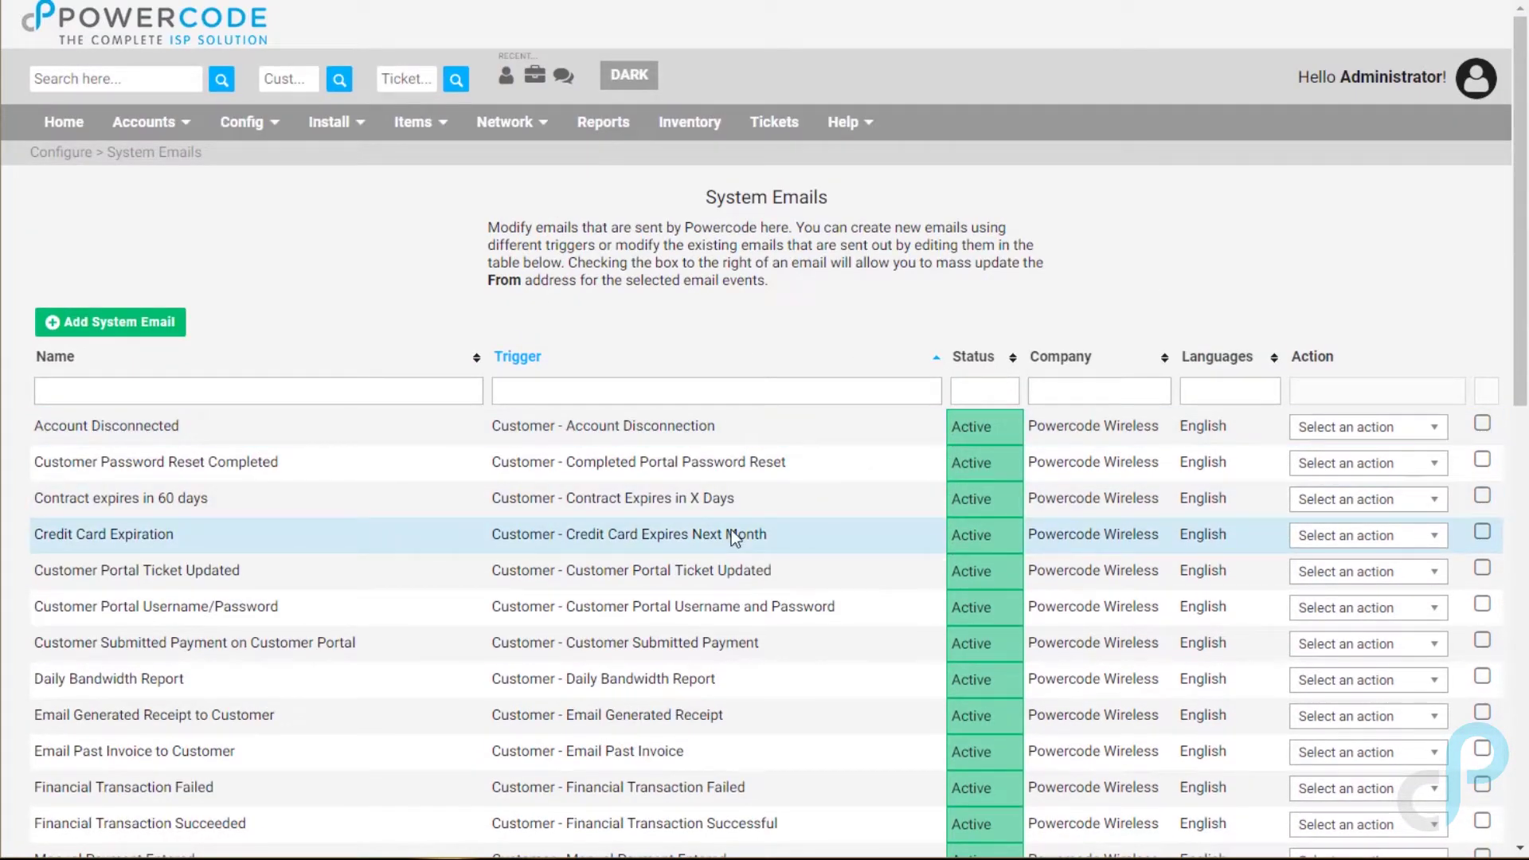
scroll(732, 528, "down", 1)
scroll(731, 528, "down", 2)
scroll(733, 530, "up", 4)
scroll(836, 559, "down", 6)
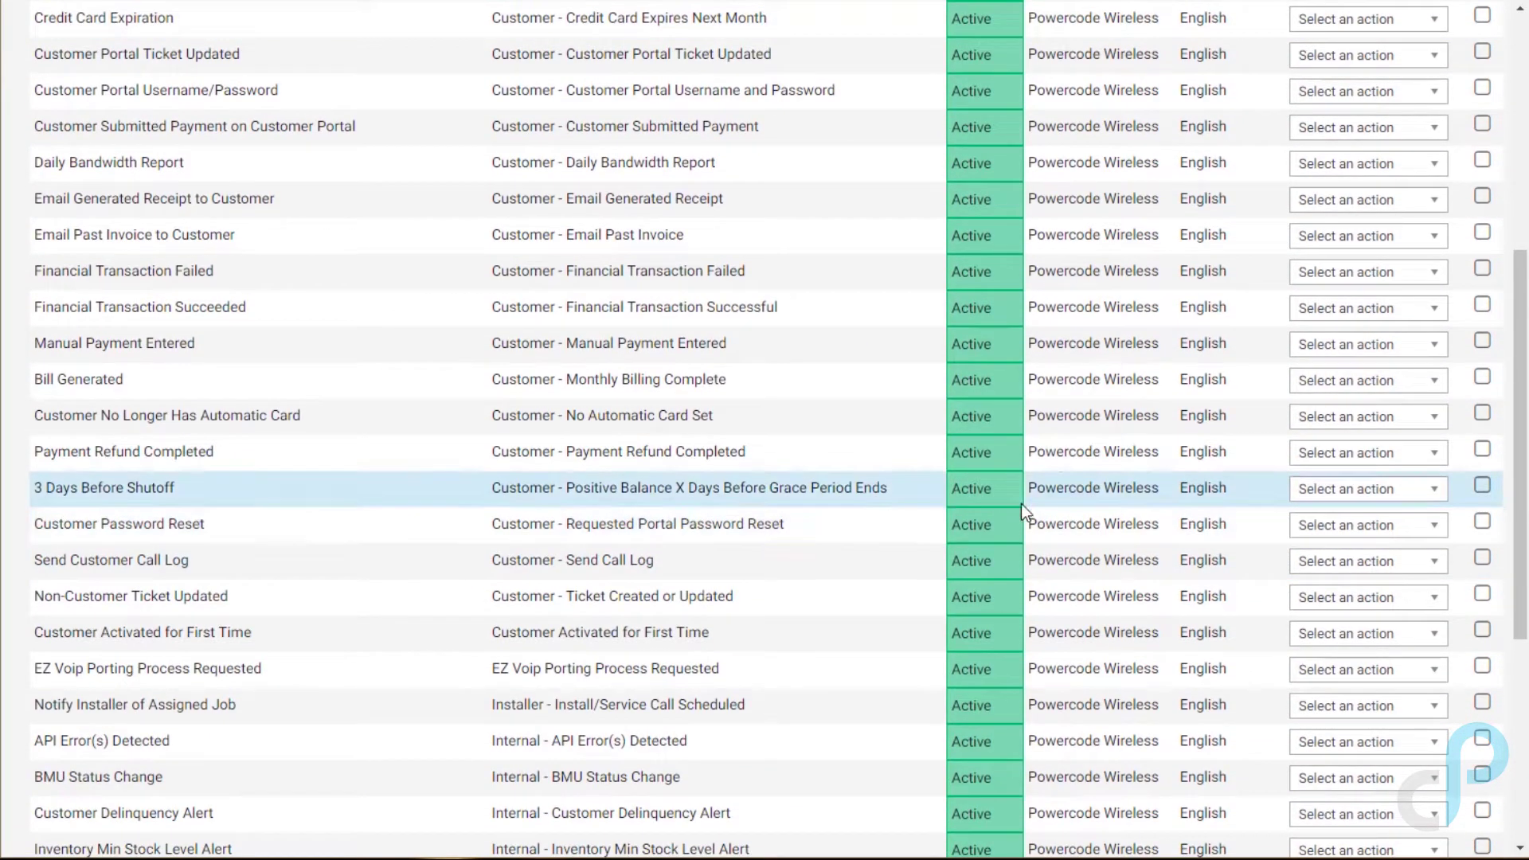
Open the 3 Days Before Shutoff system email for editing.
left_click(1314, 489)
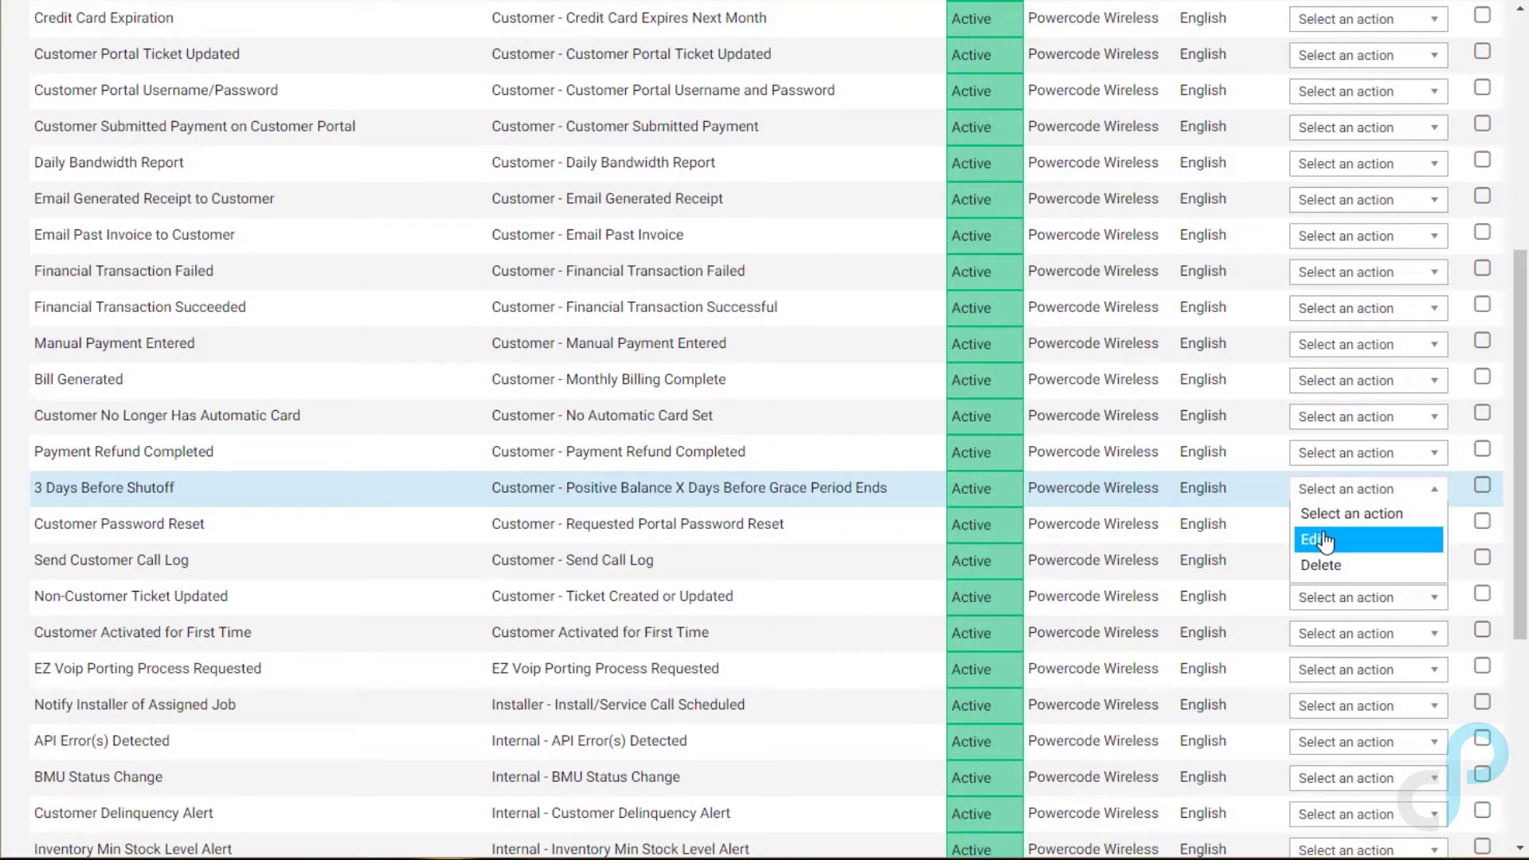
left_click(1320, 535)
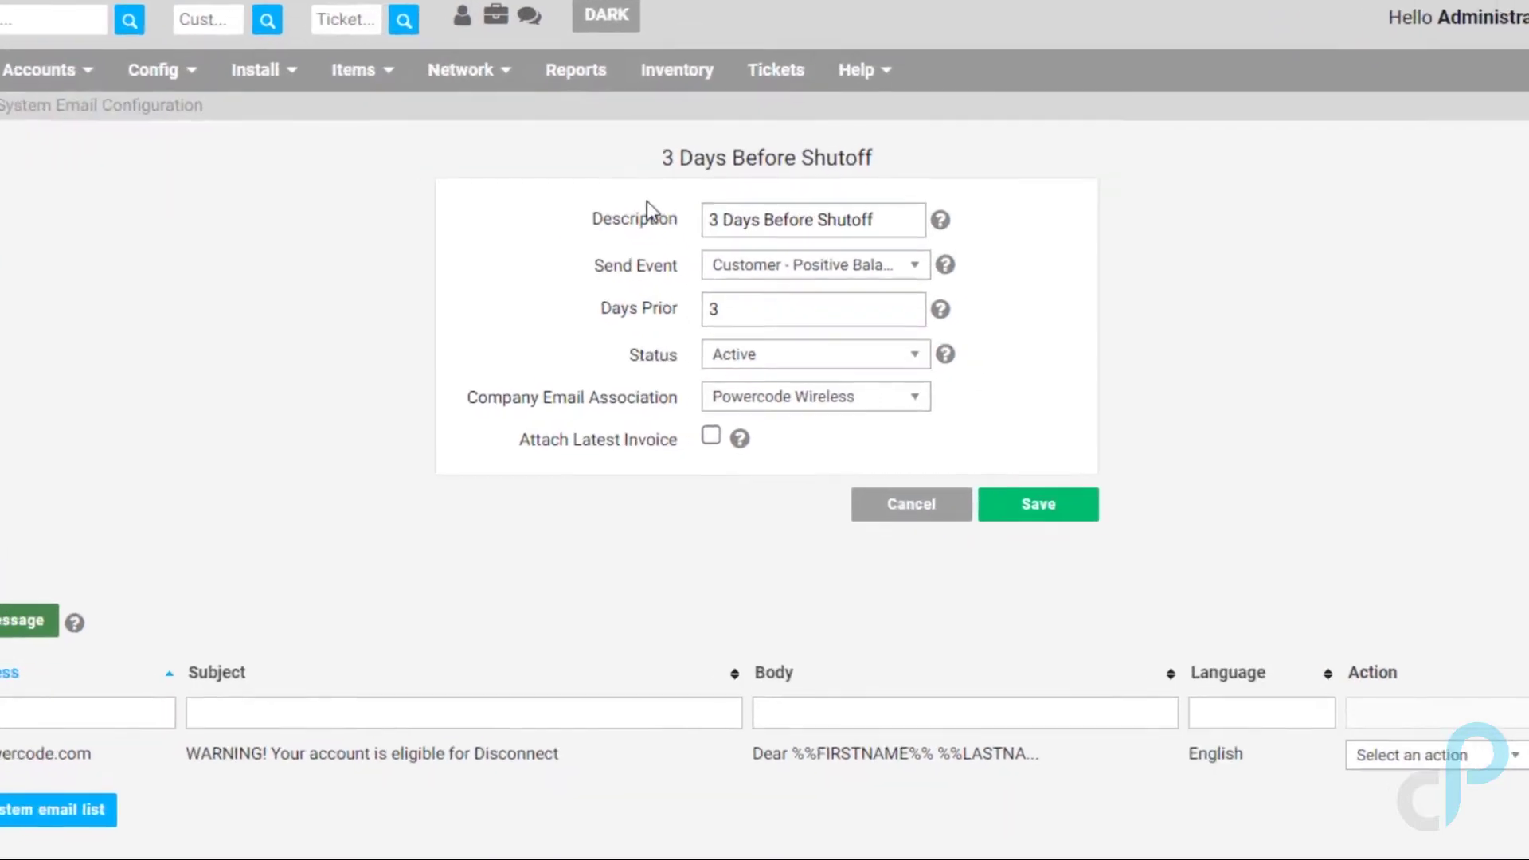
left_click(763, 194)
Review the customer send events available for this email, including payment, positive balance and pre-billing triggers, and leave the selected event as is.
left_click(735, 253)
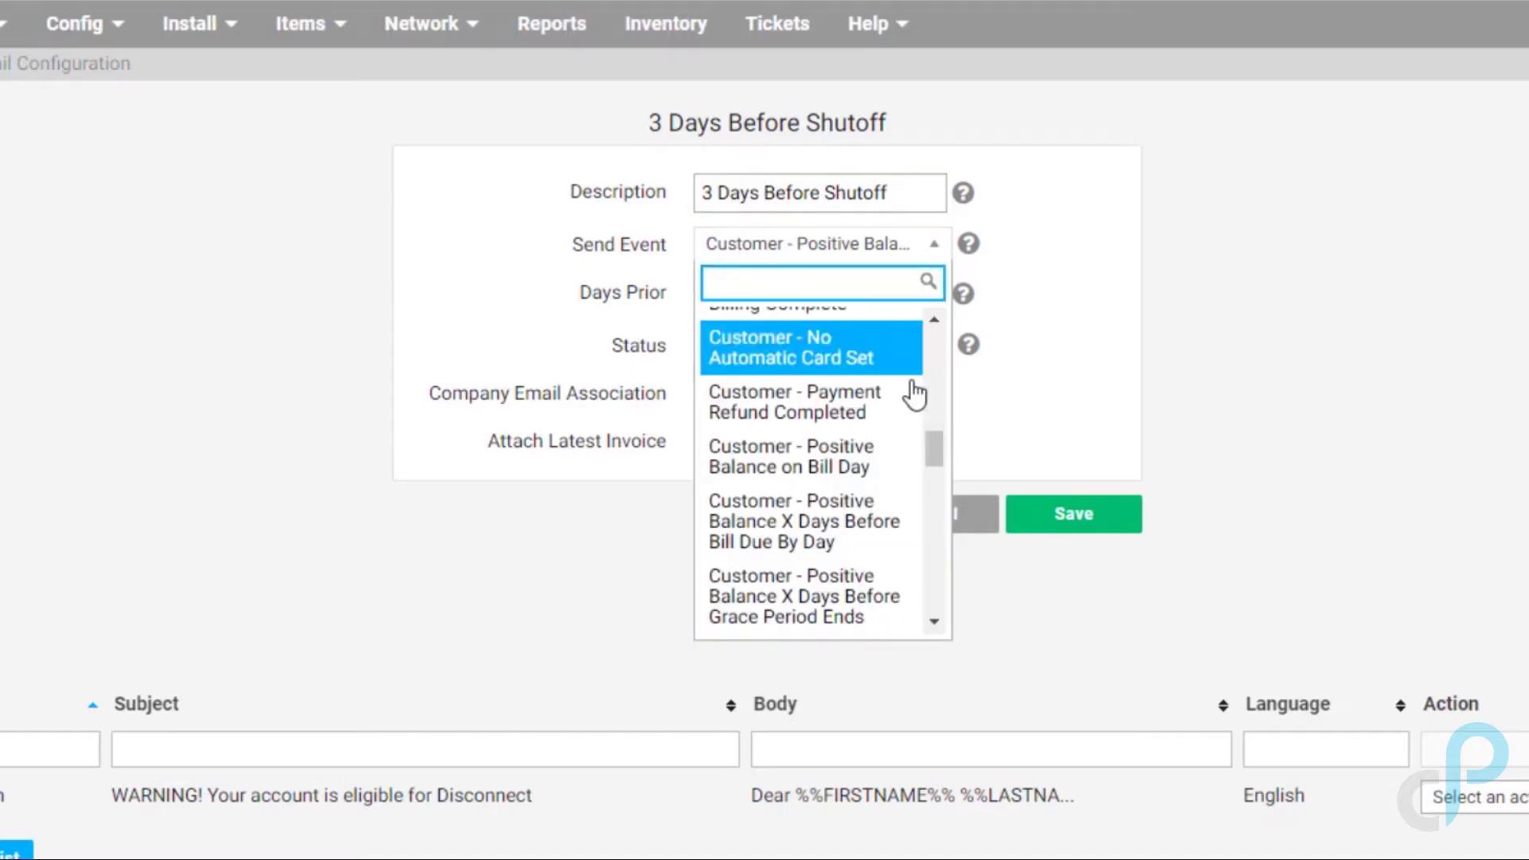
left_click_drag(942, 450, 941, 342)
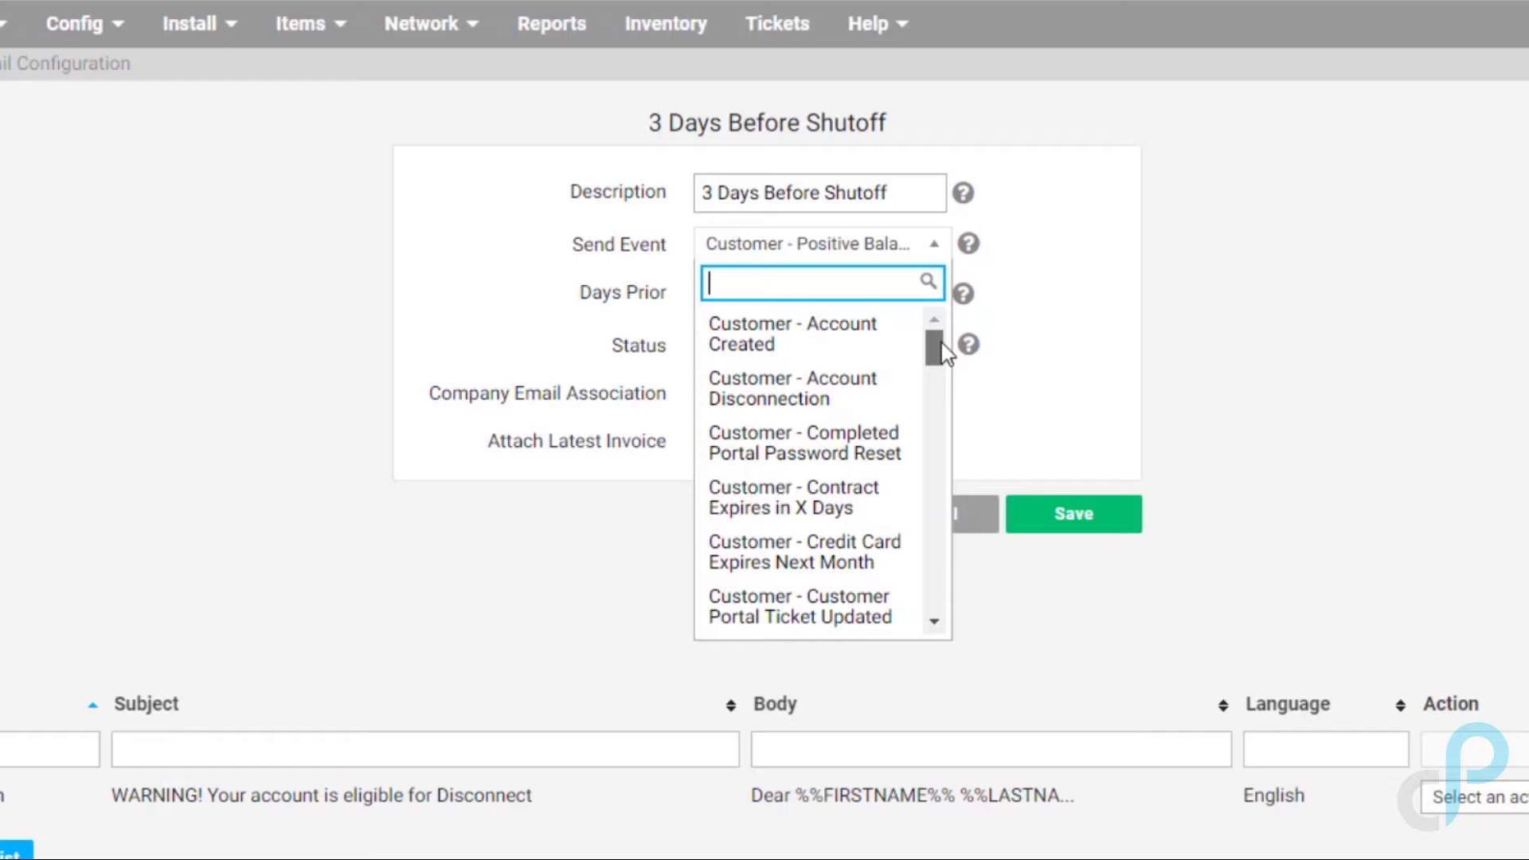
left_click_drag(940, 343, 937, 359)
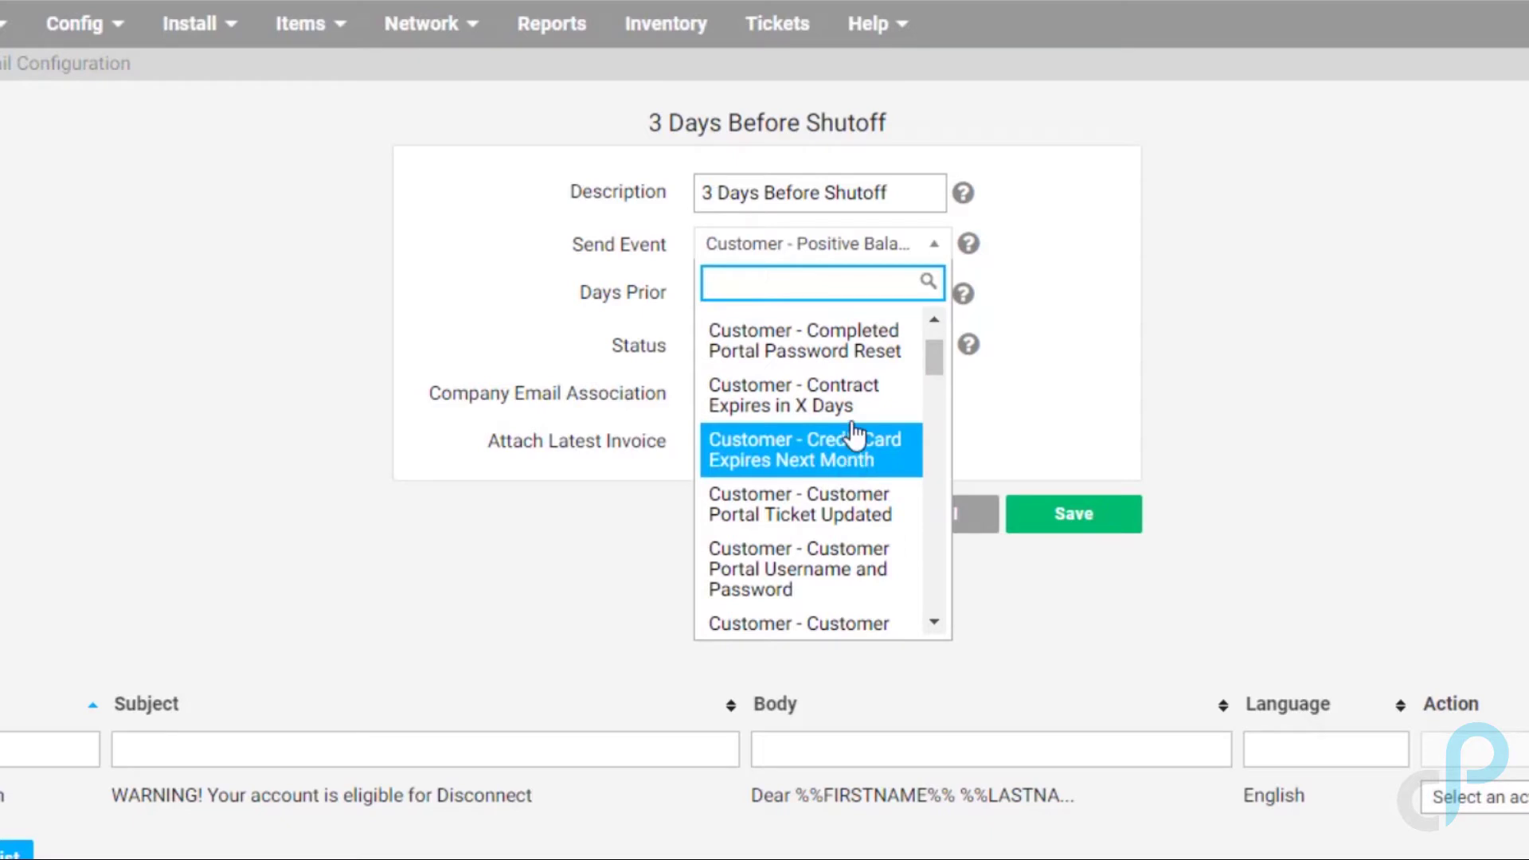
scroll(854, 412, "down", 3)
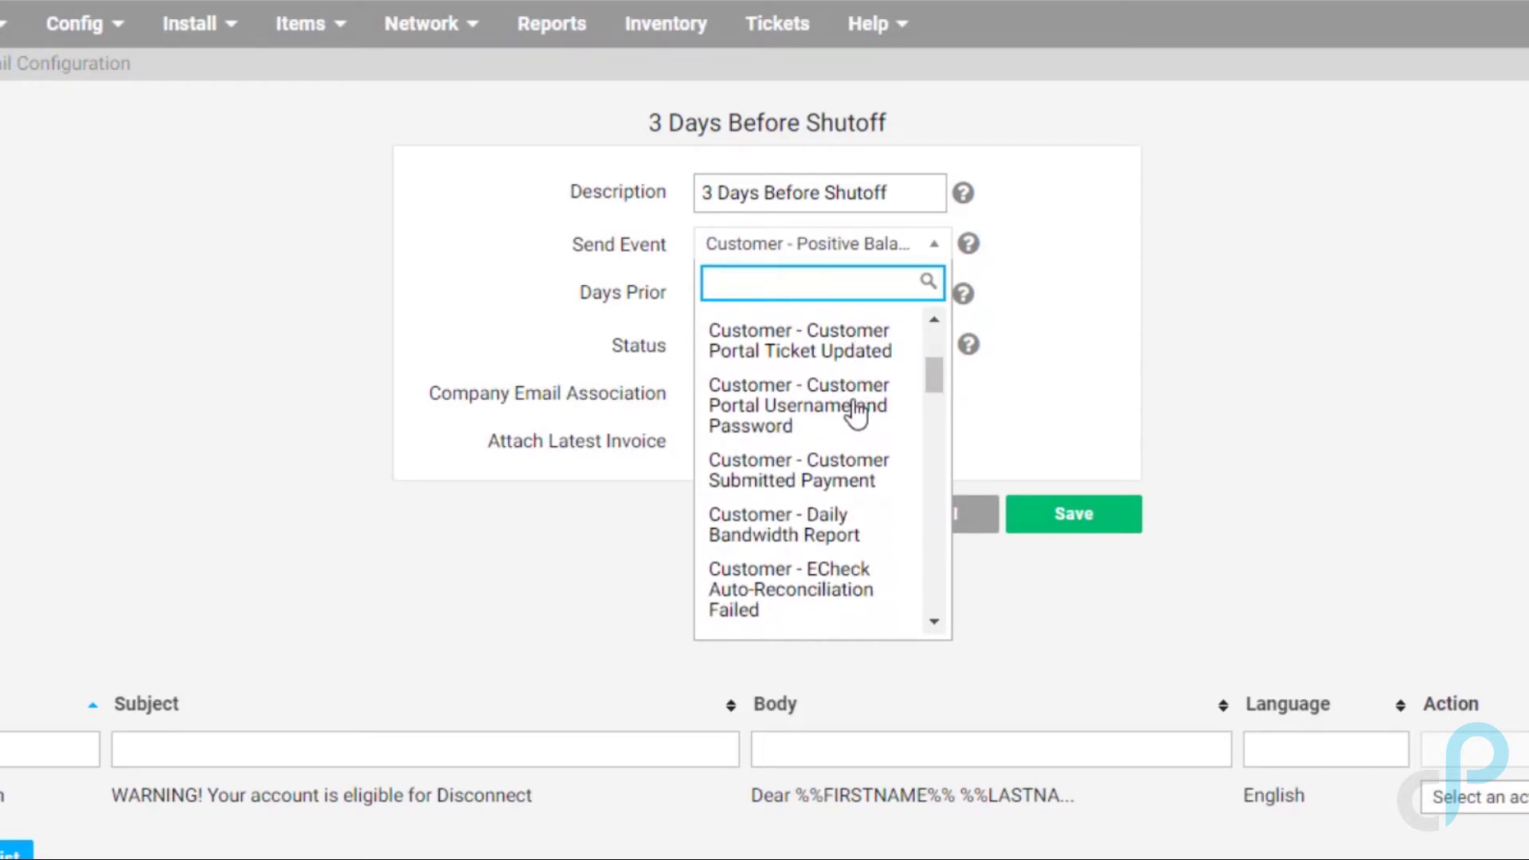
scroll(856, 413, "down", 2)
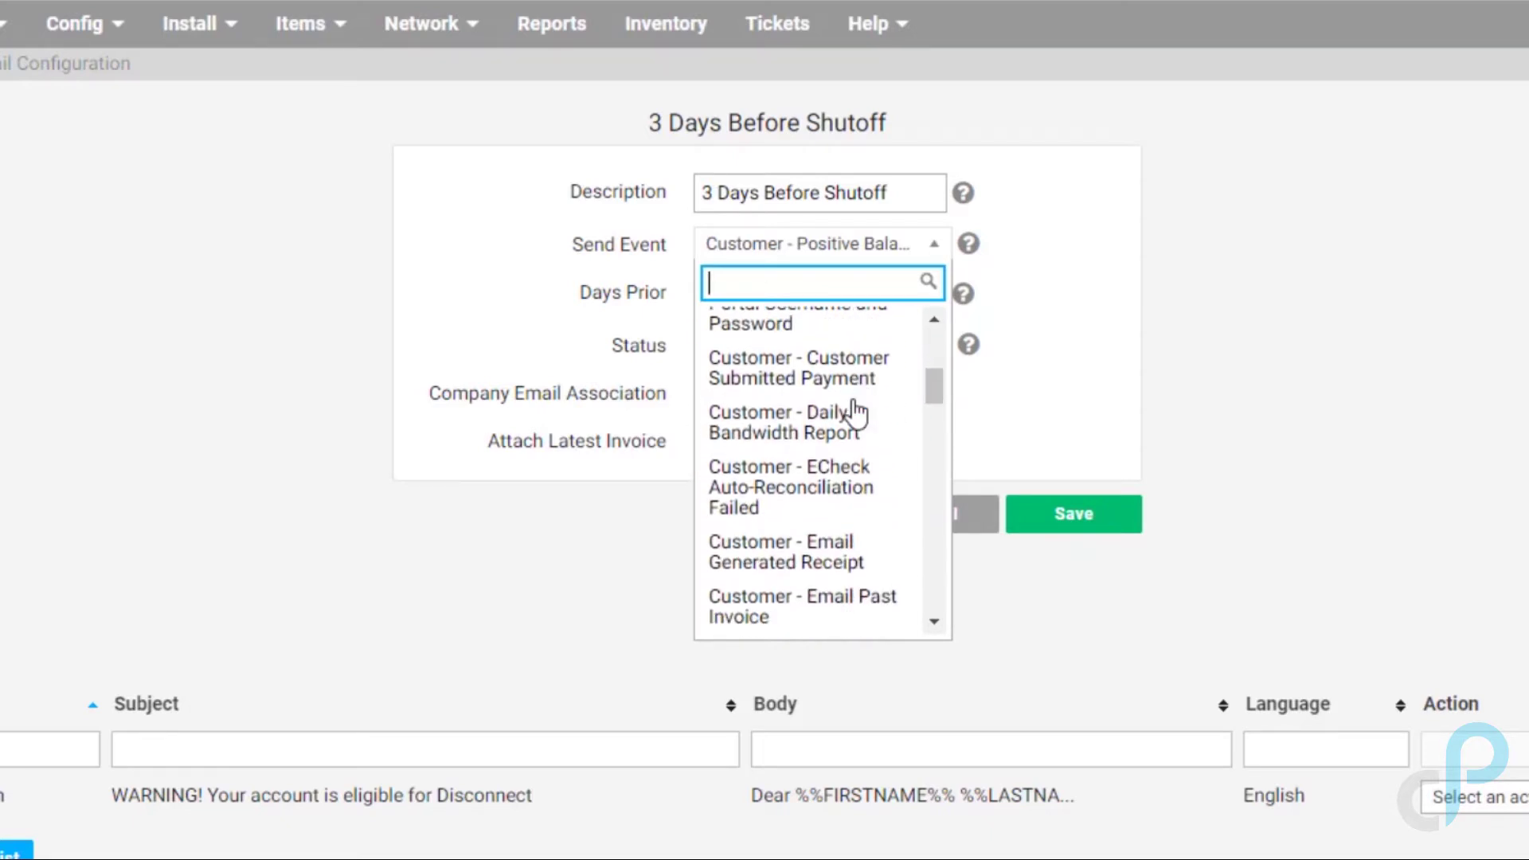
scroll(856, 413, "down", 2)
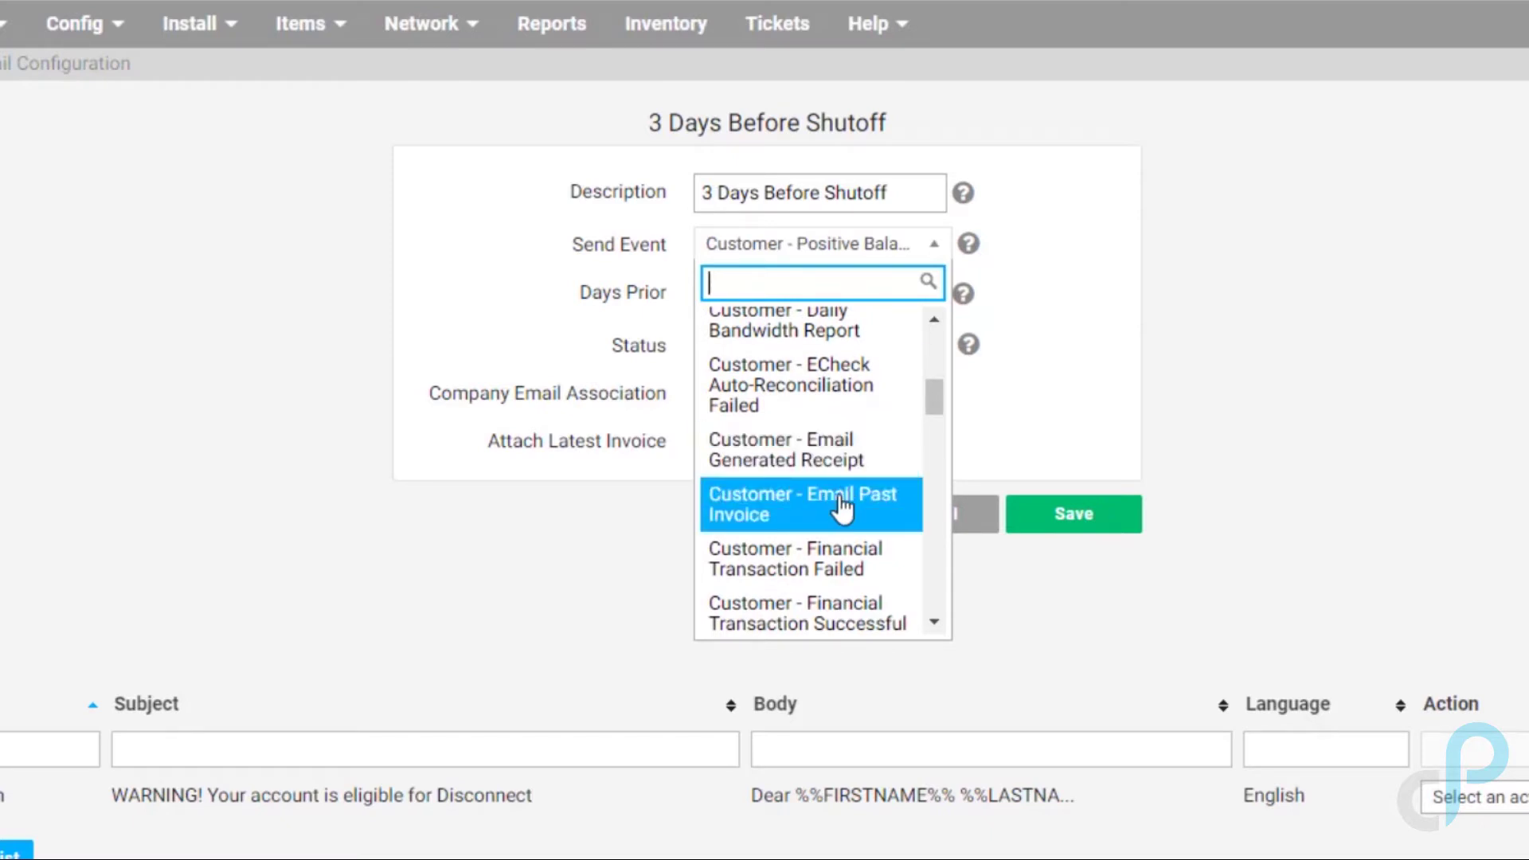
scroll(838, 478, "down", 2)
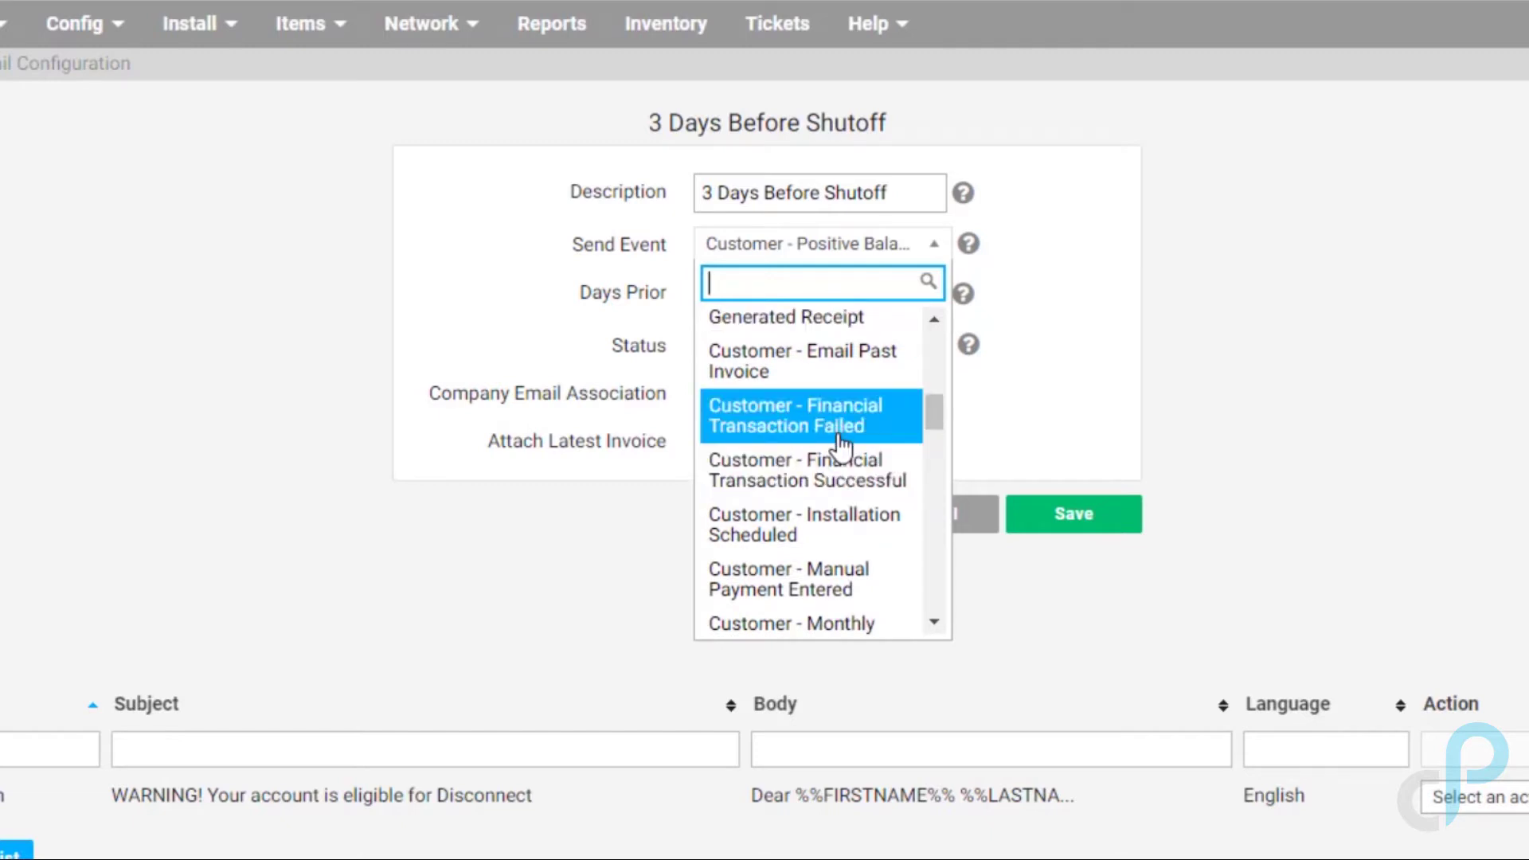
scroll(840, 446, "down", 4)
scroll(840, 446, "down", 1)
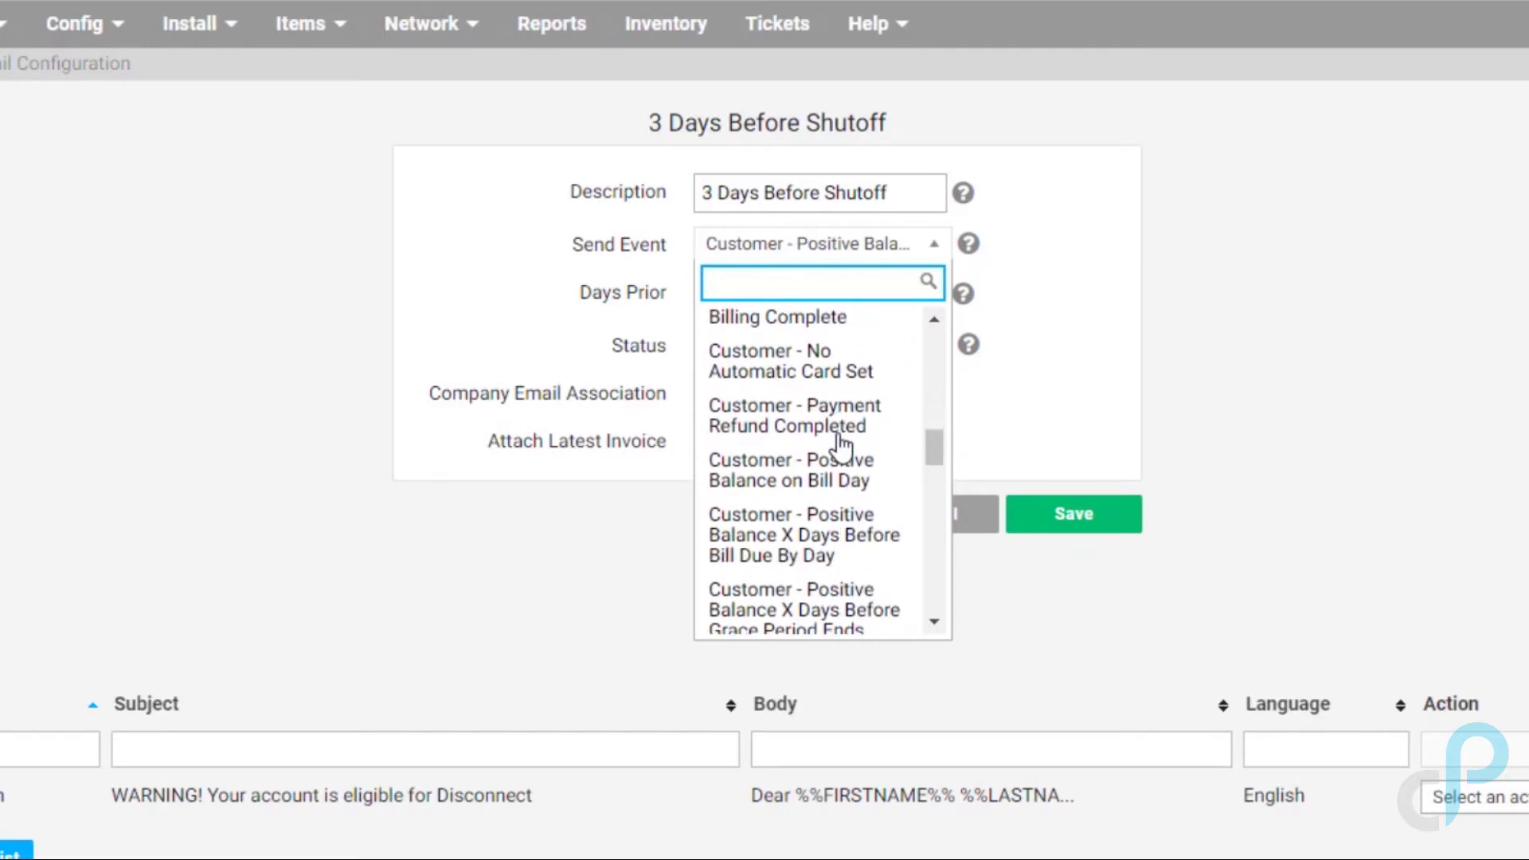
scroll(852, 444, "down", 1)
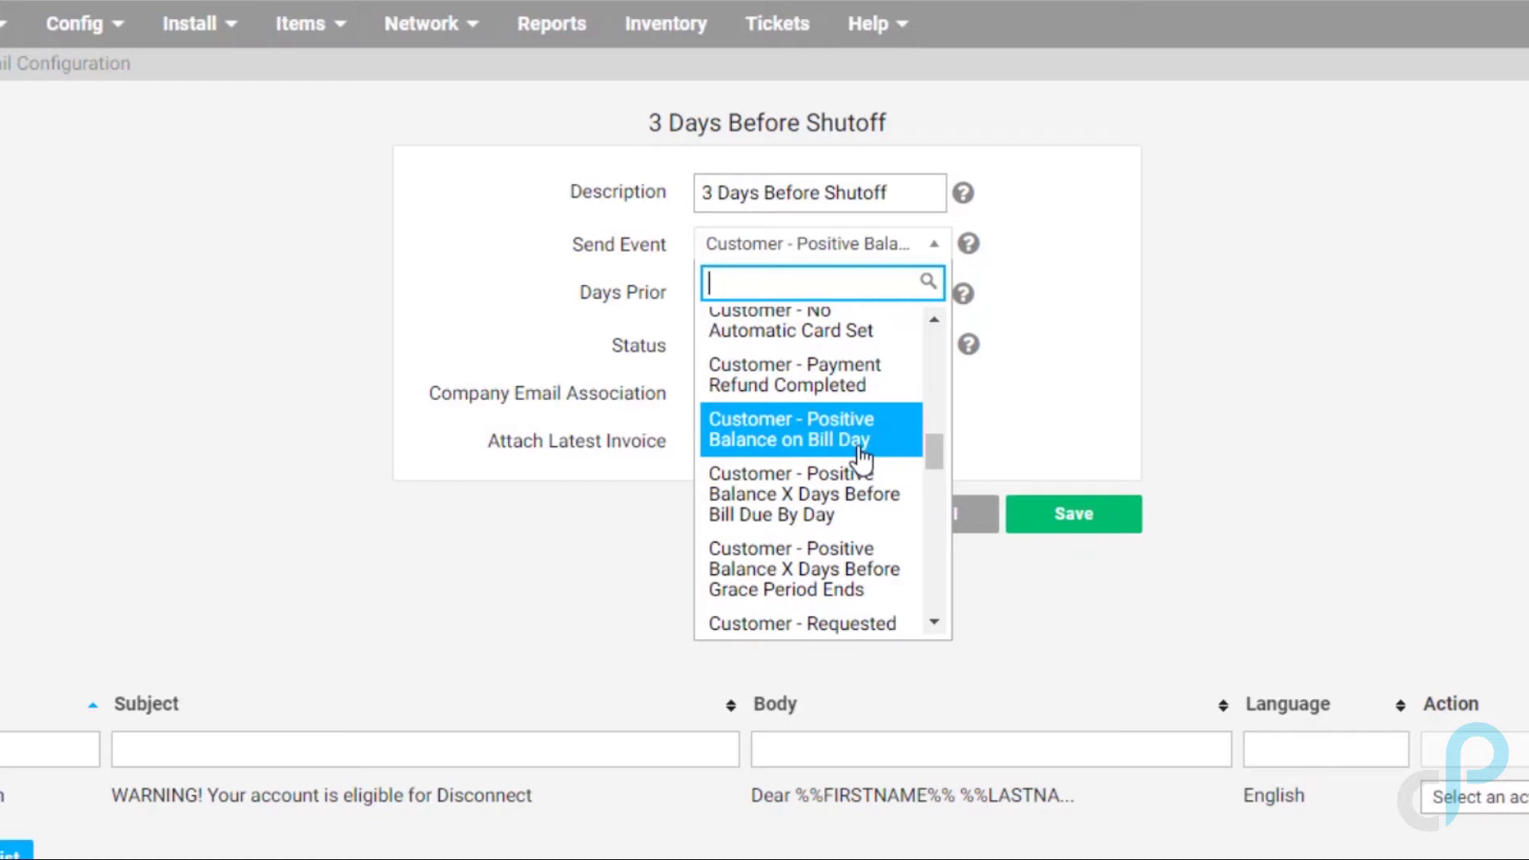
scroll(860, 458, "down", 1)
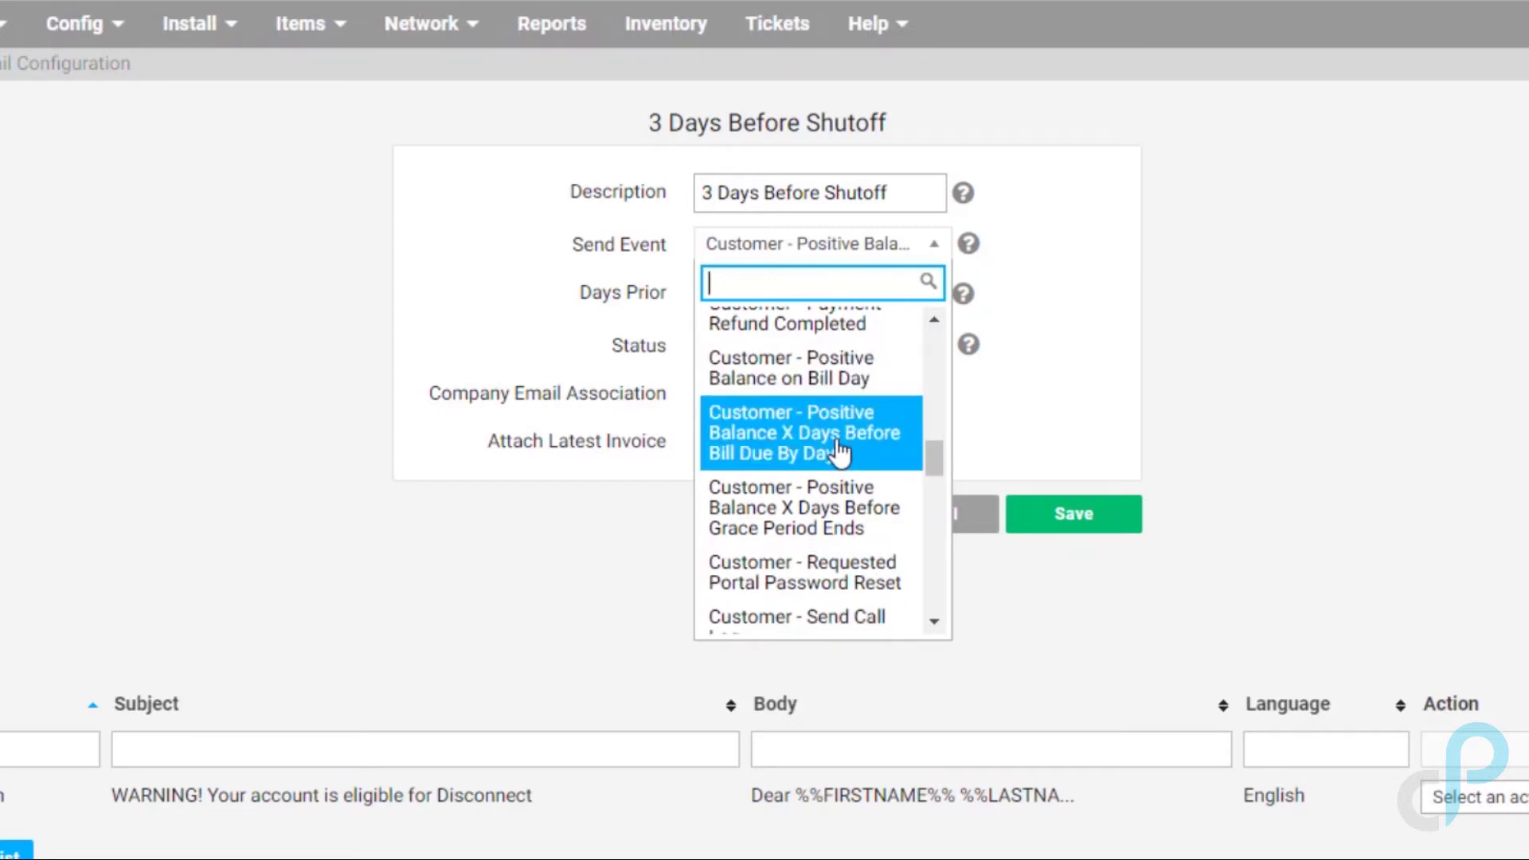
scroll(840, 454, "down", 1)
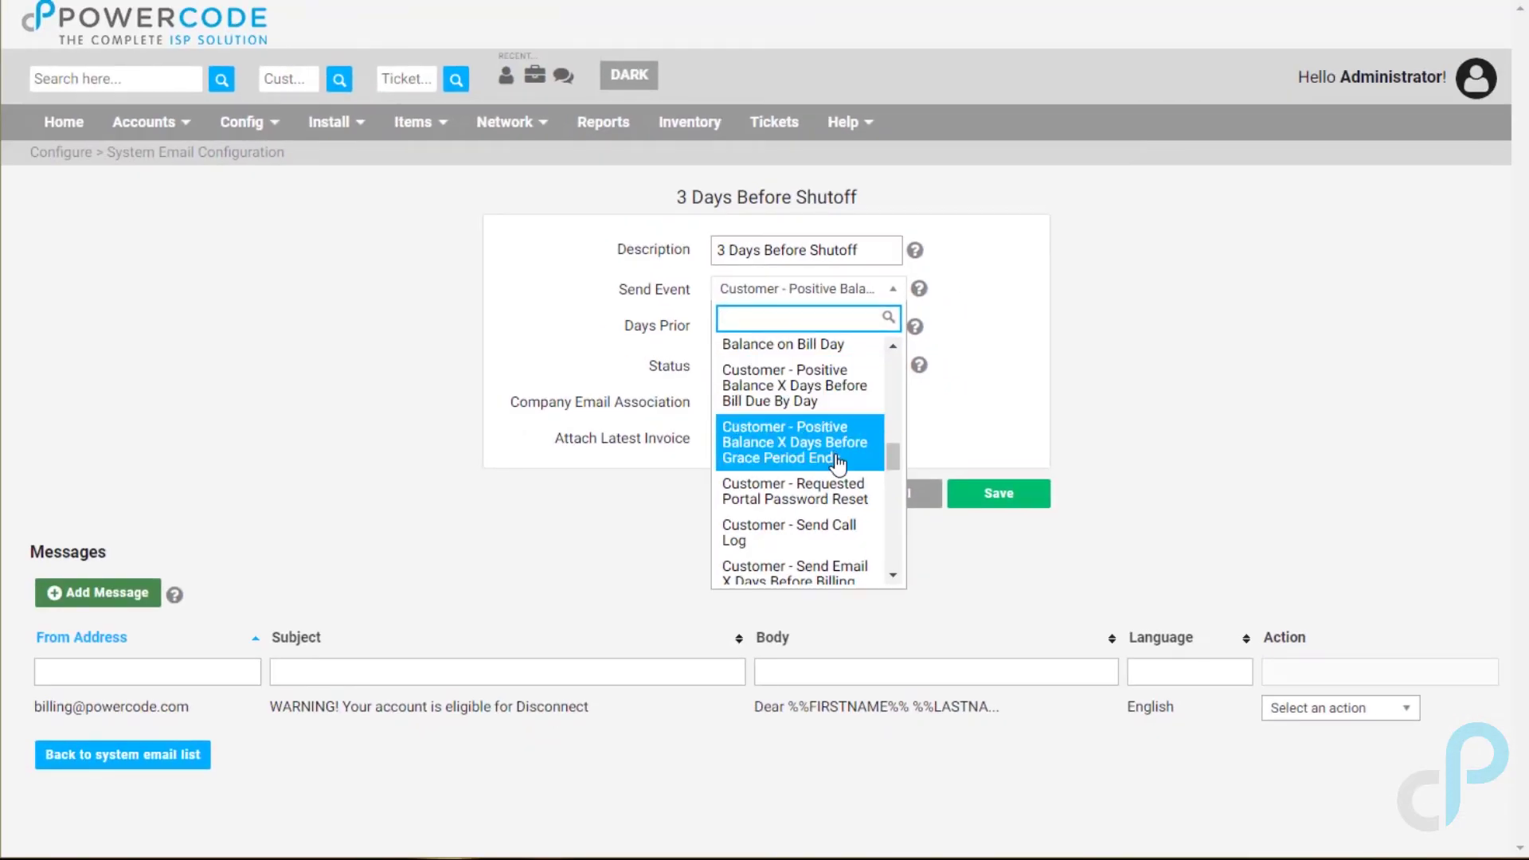
scroll(838, 462, "down", 2)
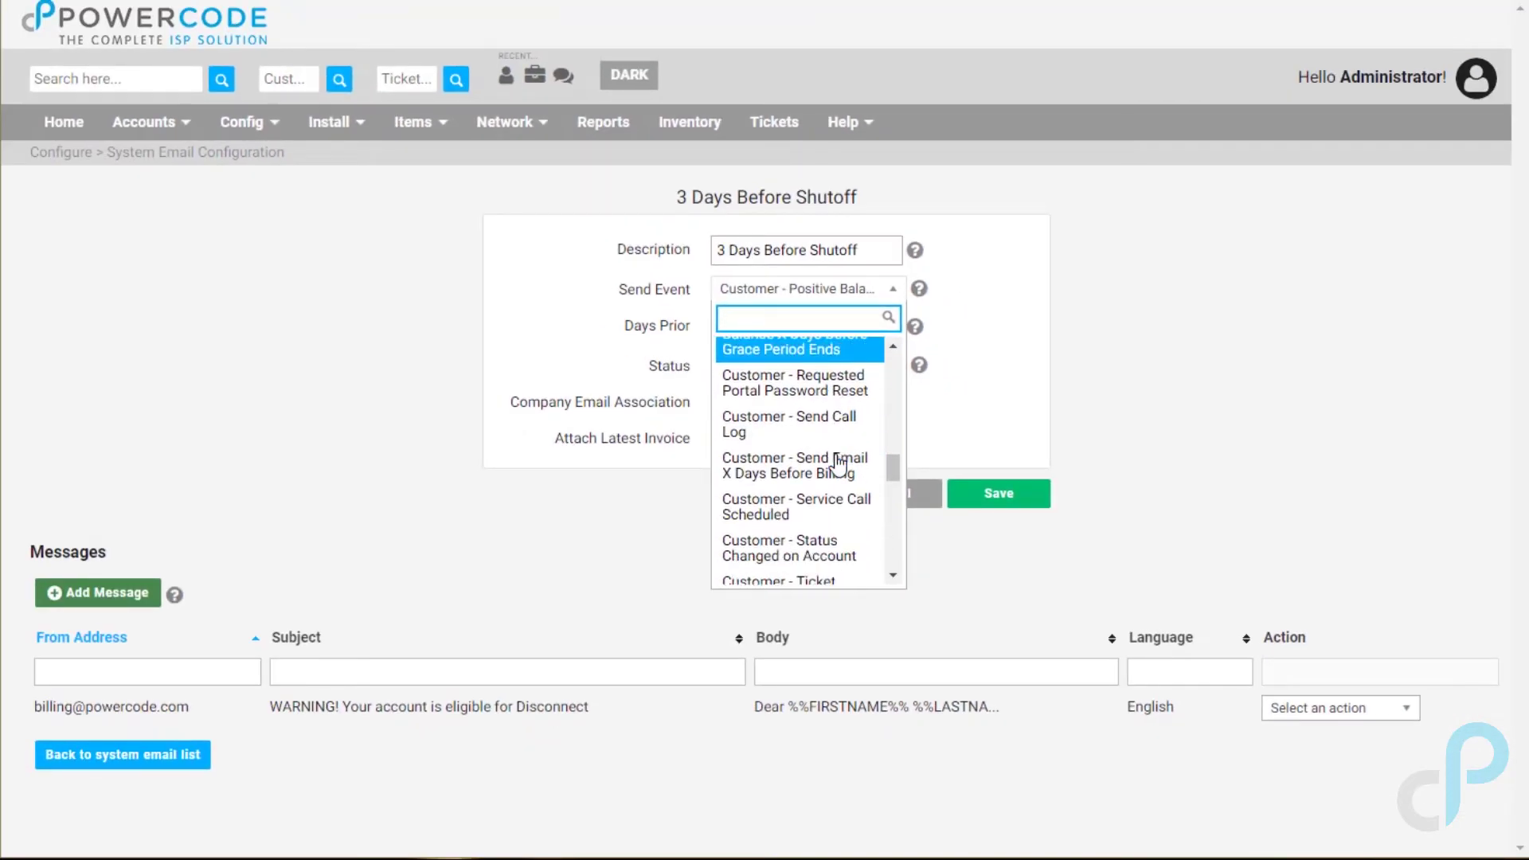
scroll(836, 473, "down", 1)
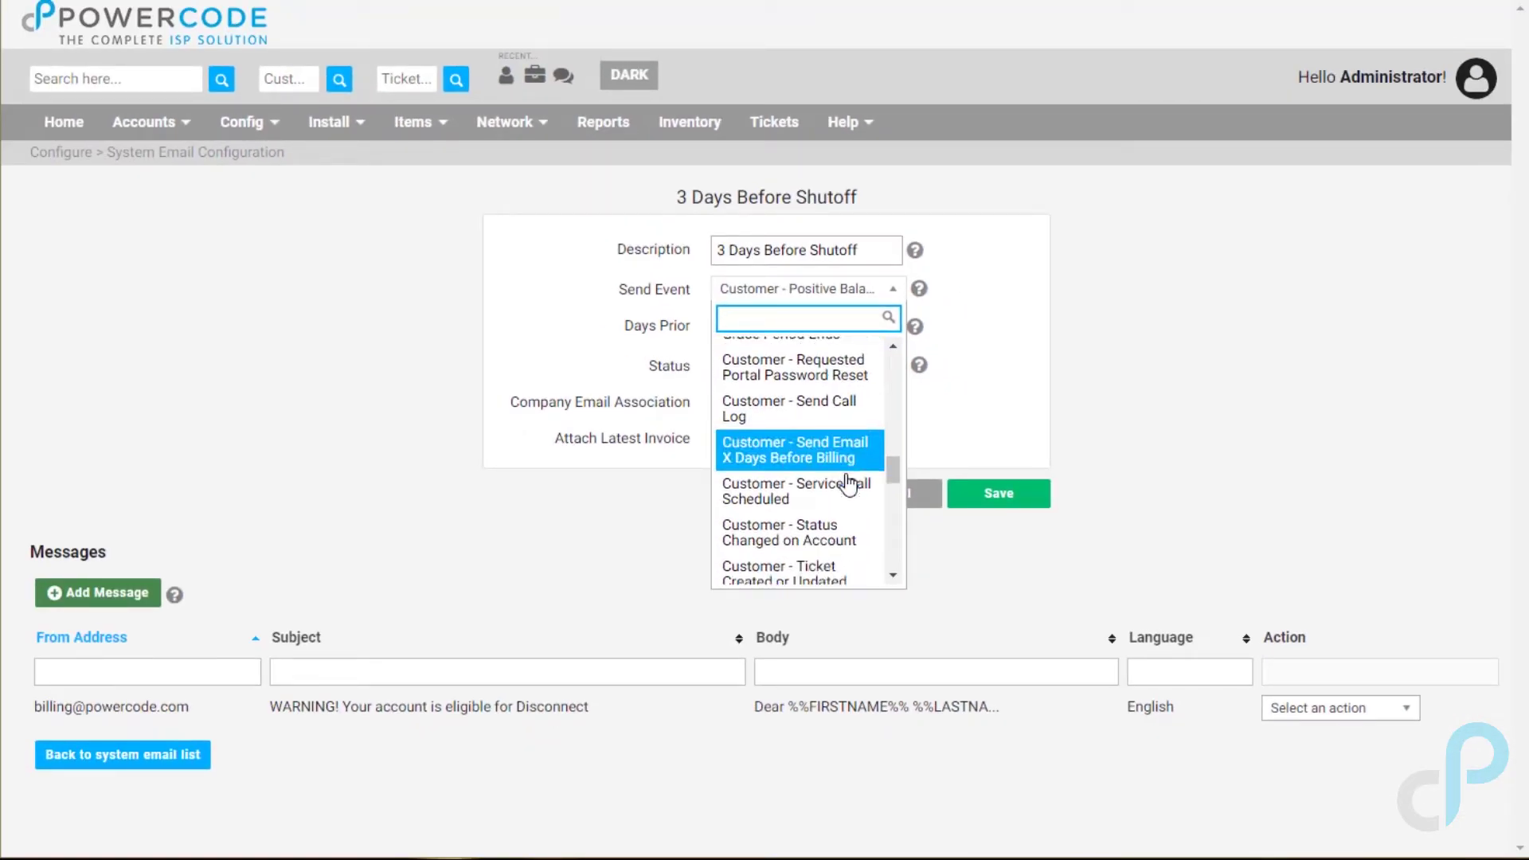
left_click_drag(894, 473, 1163, 401)
left_click(1163, 402)
Open the email's English disconnect warning message for editing and check the customer variables available for its body.
left_click(1393, 707)
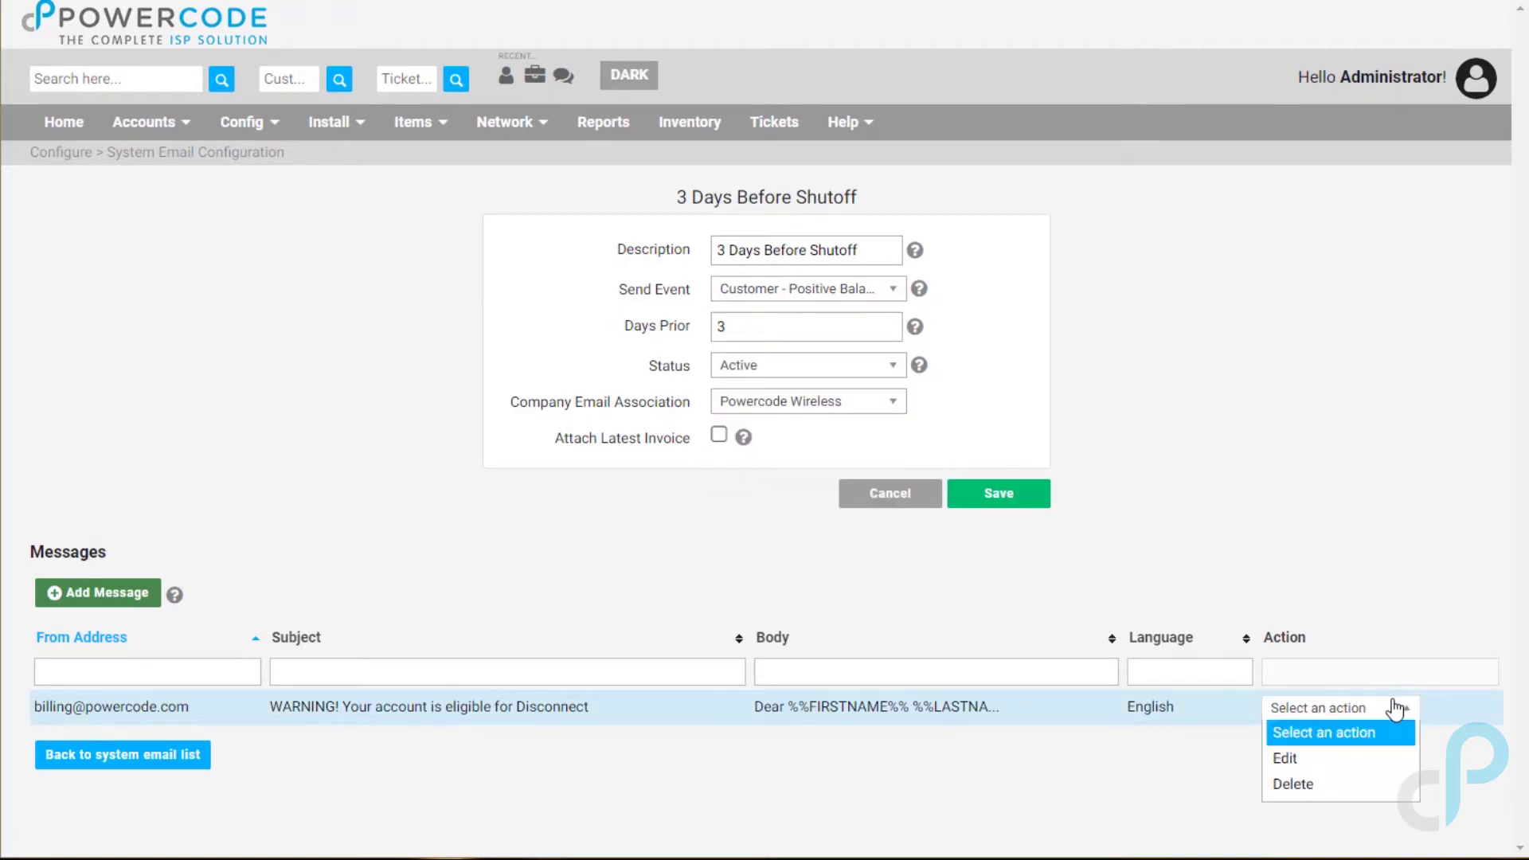
left_click(1327, 761)
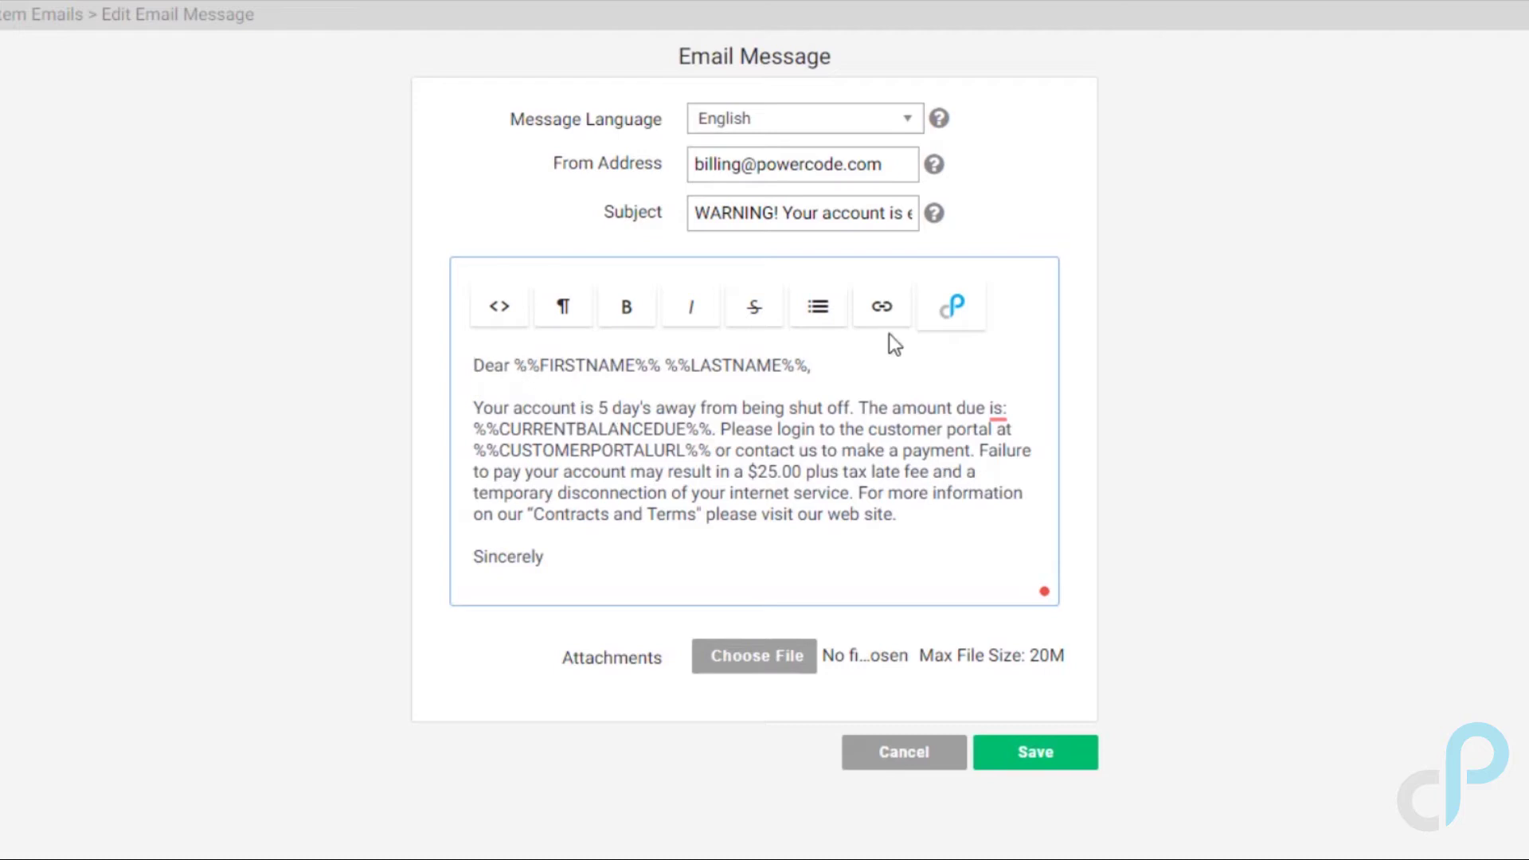
left_click(954, 307)
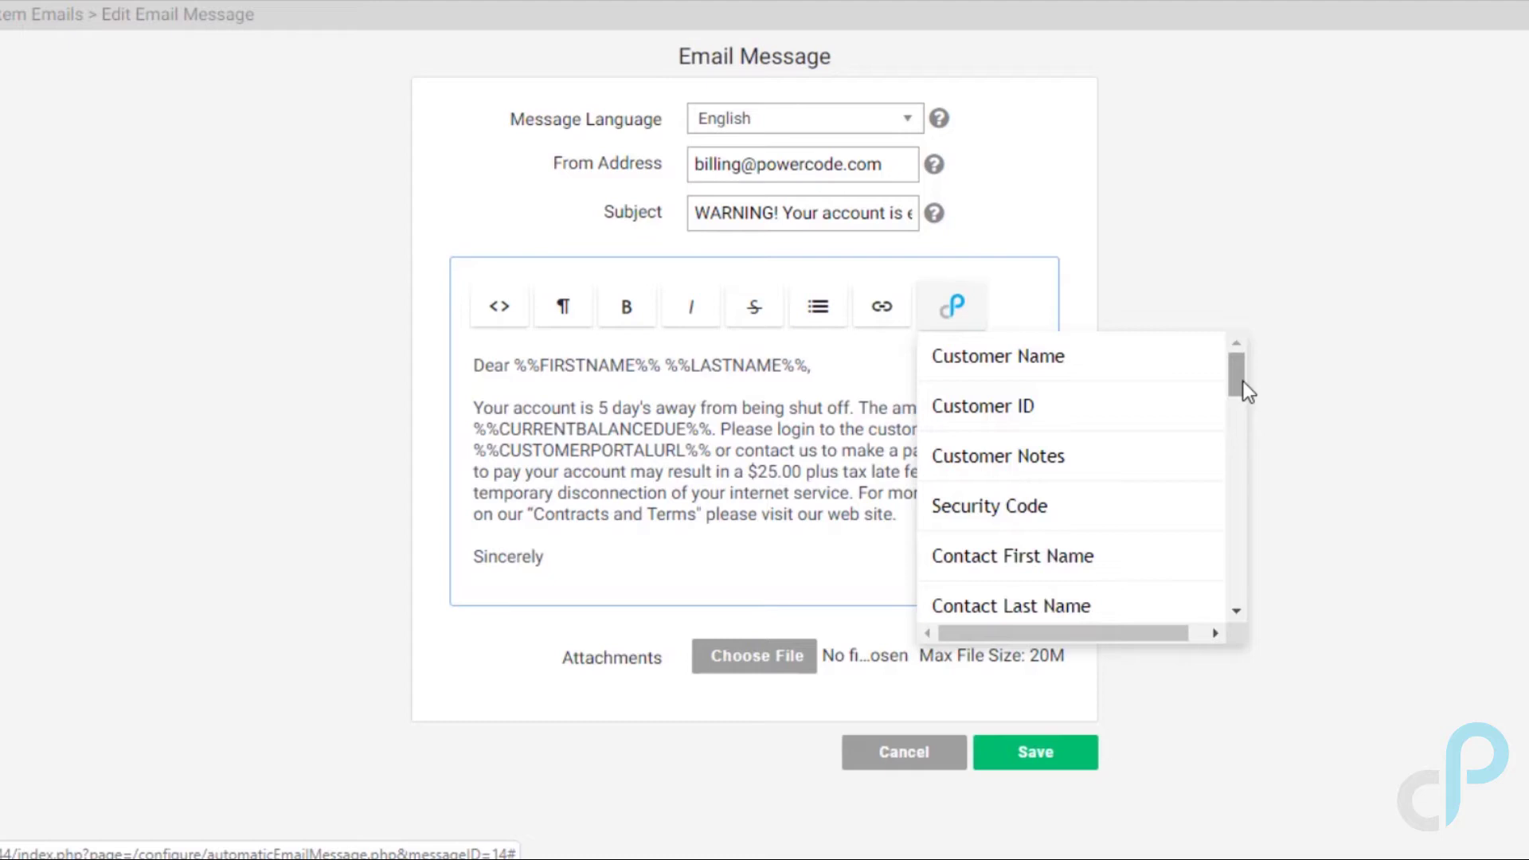
left_click(1437, 344)
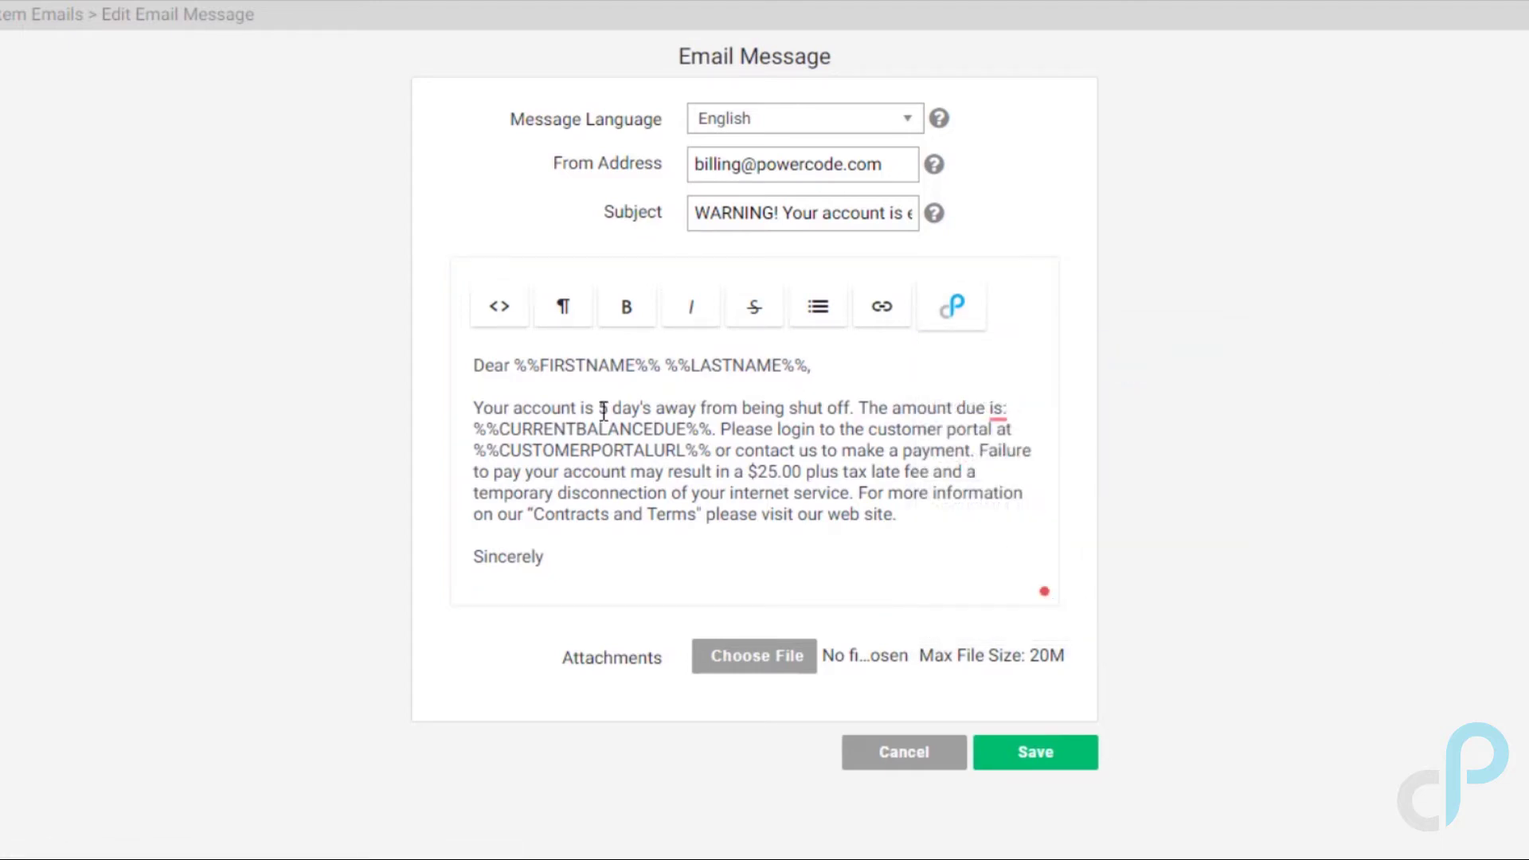
Set the number of days before shutoff in the message body to 3.
left_click_drag(609, 408, 596, 407)
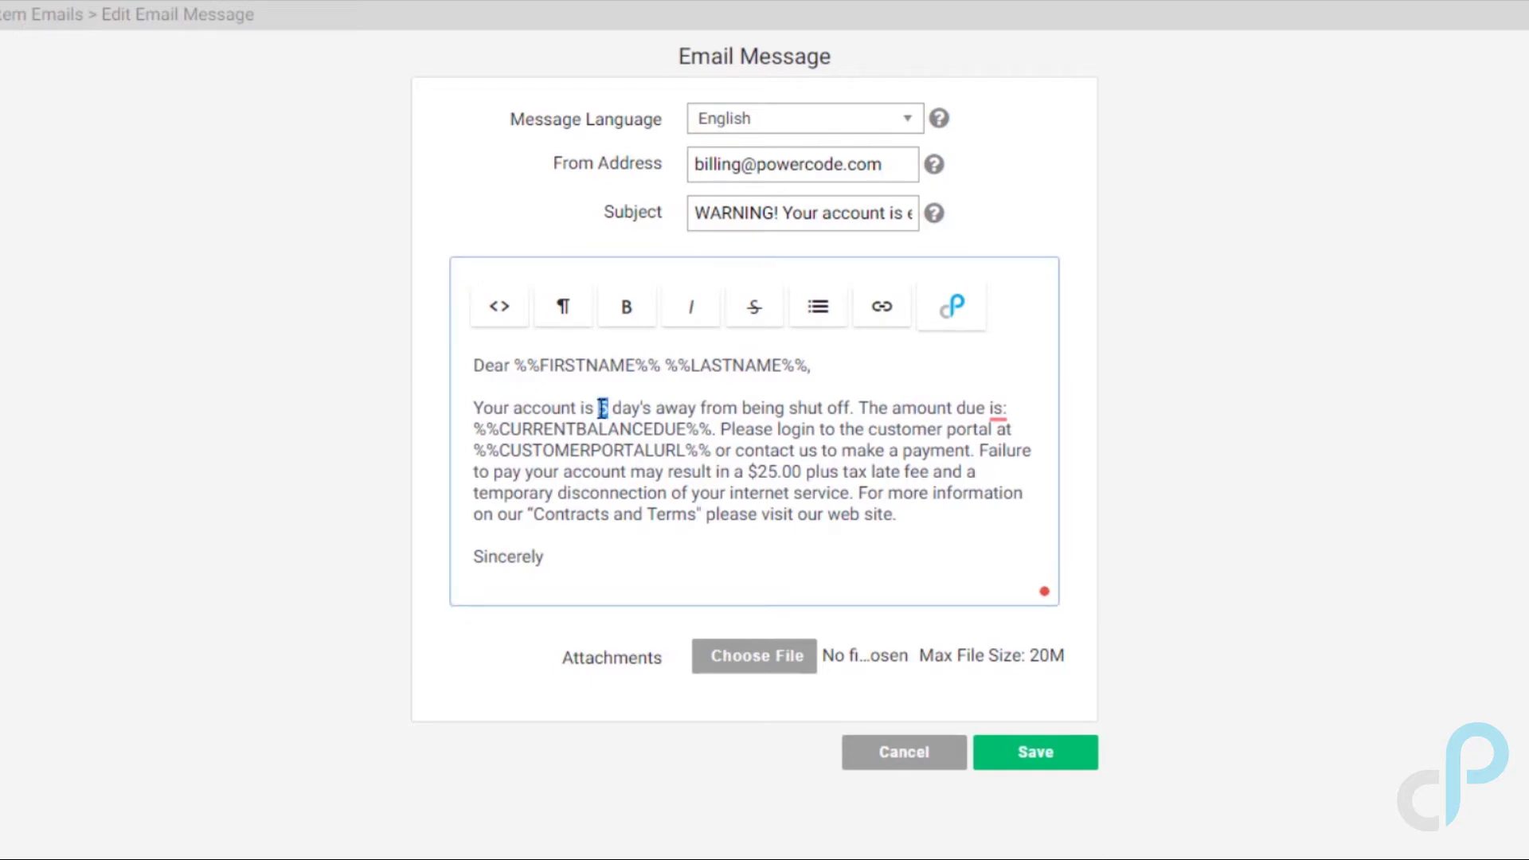
type("3")
left_click(769, 471)
Look again through the Powercode variables that can be inserted in the warning message, without adding one.
left_click(954, 321)
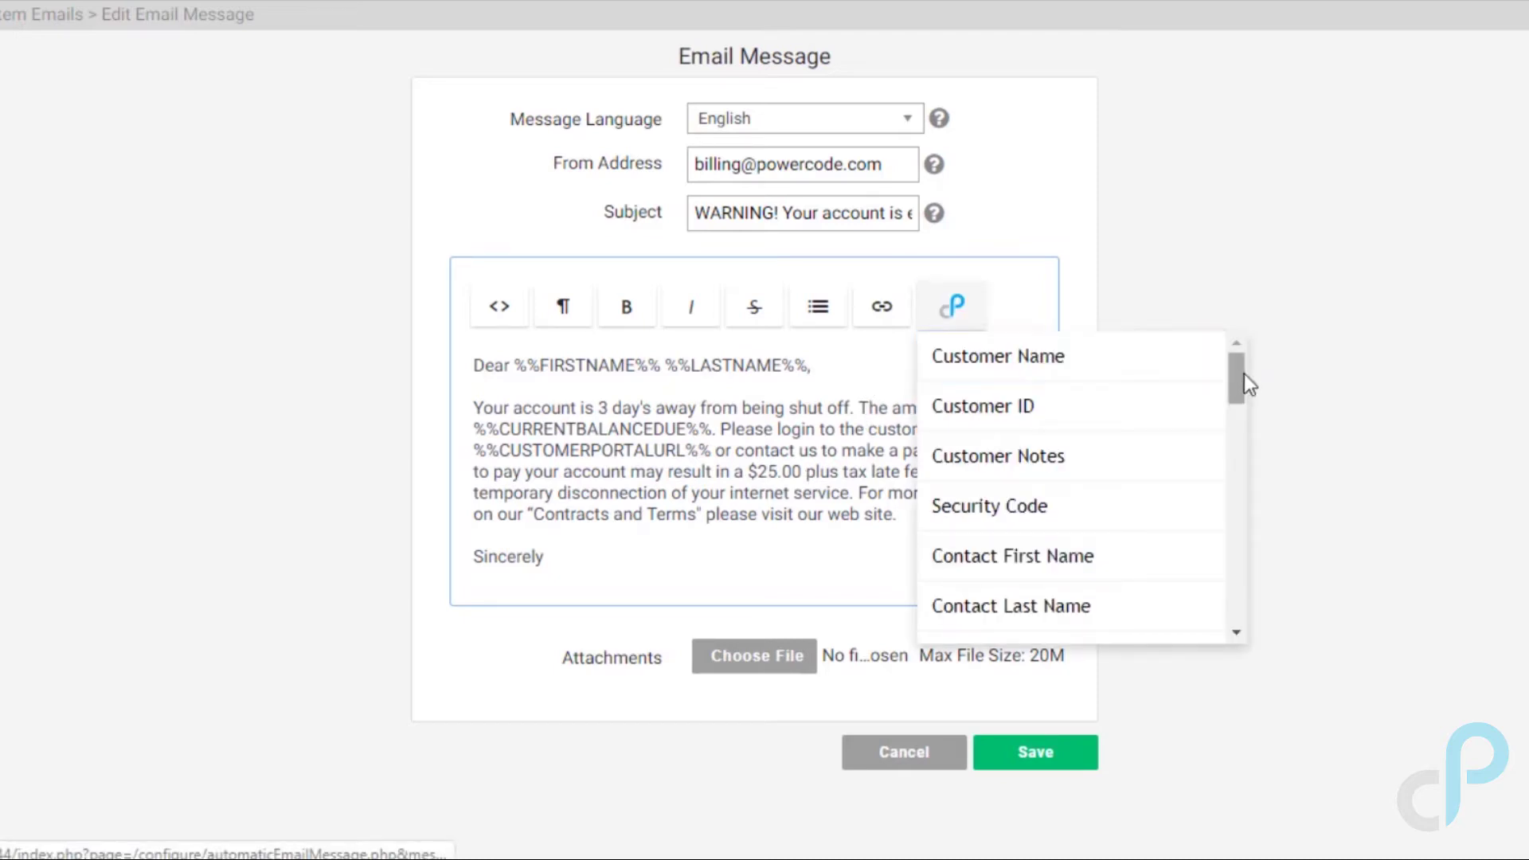
mouse_move(1239, 376)
left_mouse_down()
mouse_move(1199, 494)
mouse_move(1236, 610)
mouse_move(1242, 352)
left_mouse_up()
left_click(1282, 319)
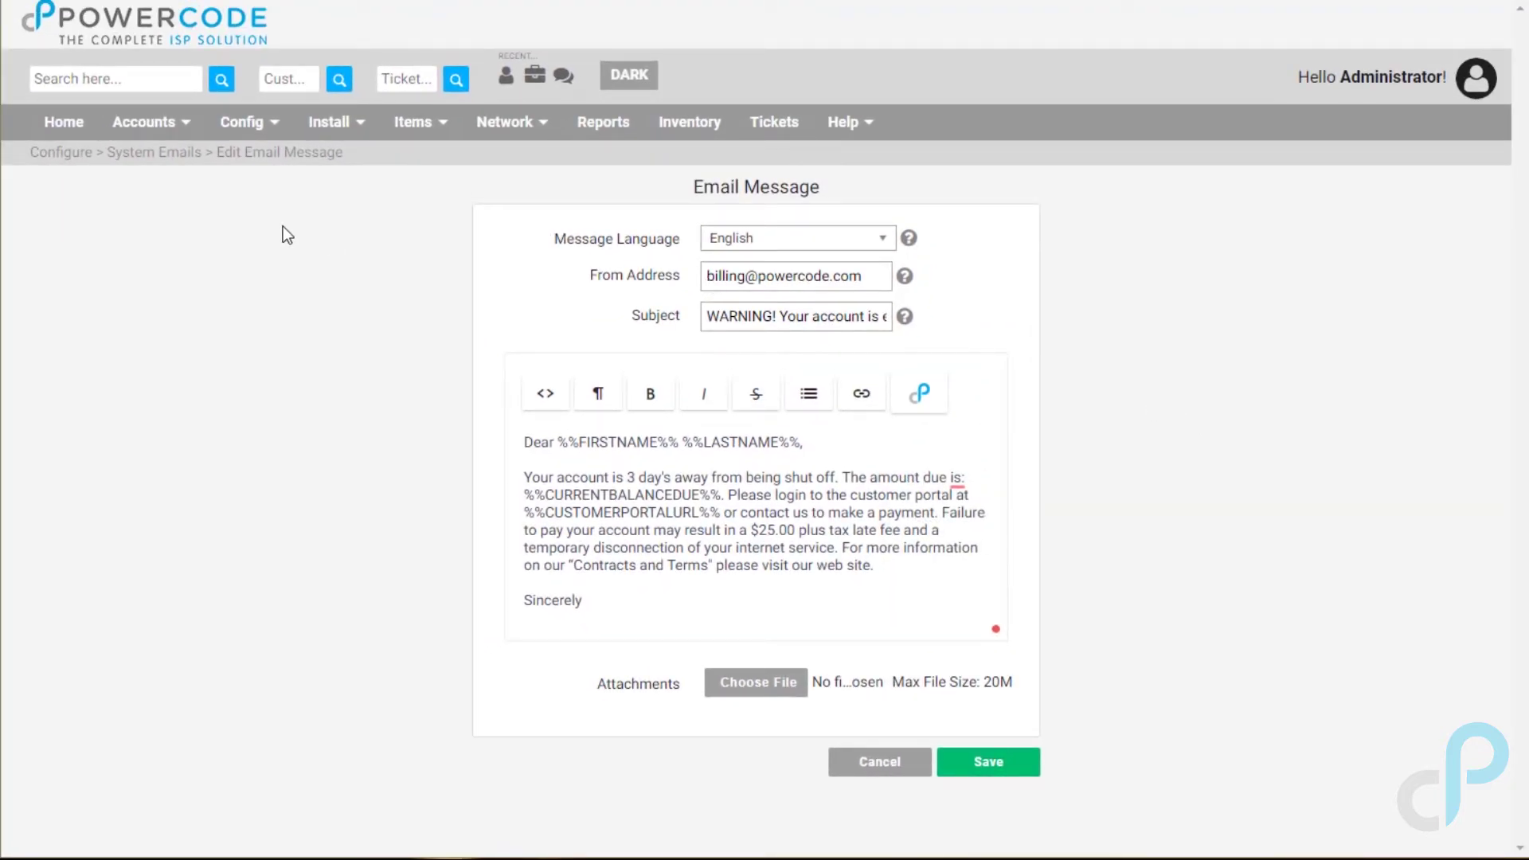
Open the Send Mass Notification page and check the notification types, keeping Email.
mouse_move(158, 129)
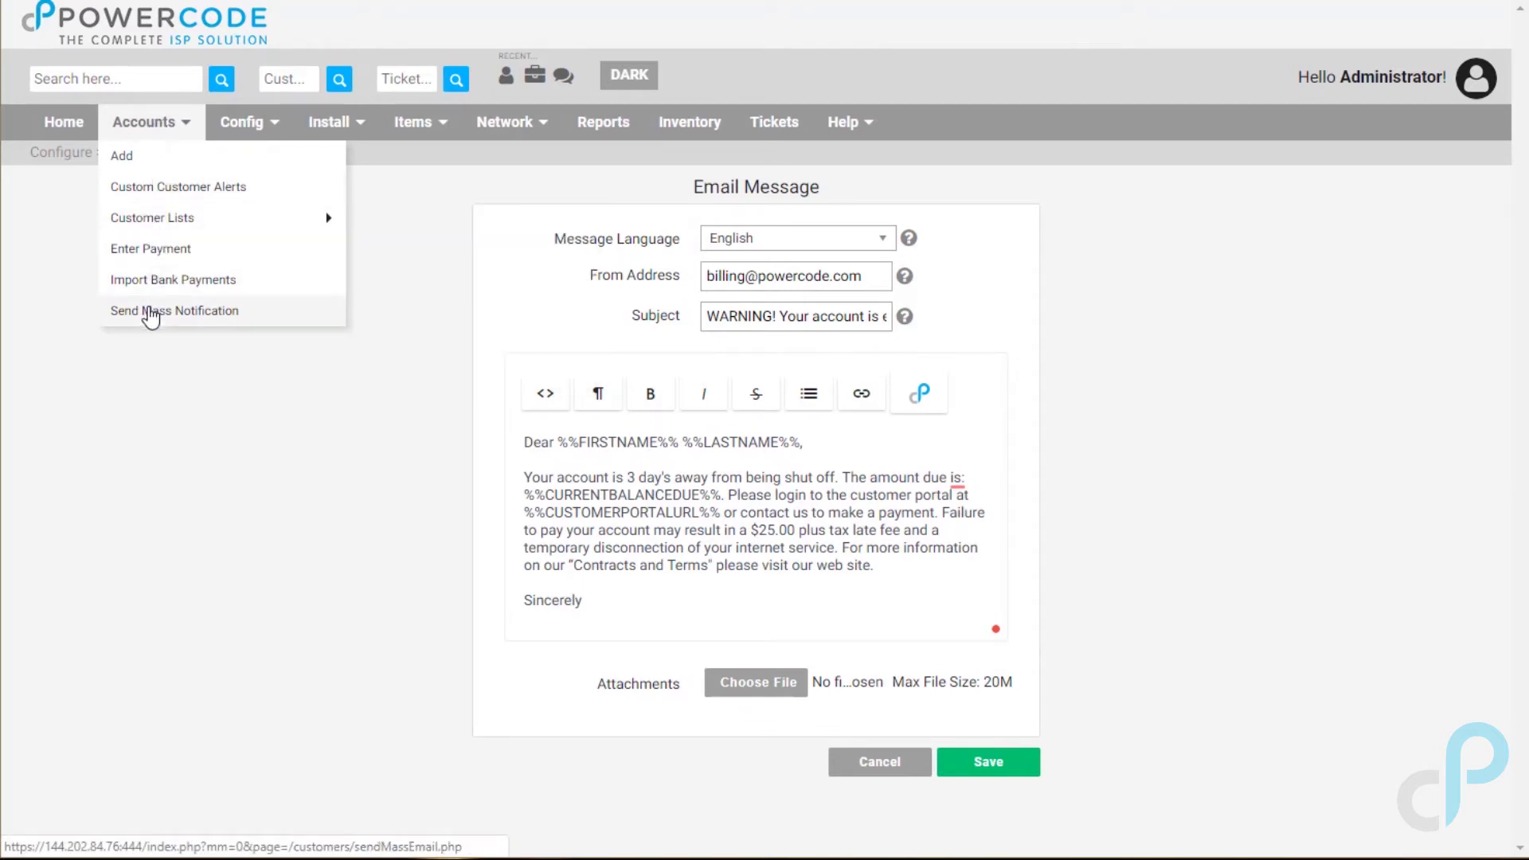
left_click(149, 316)
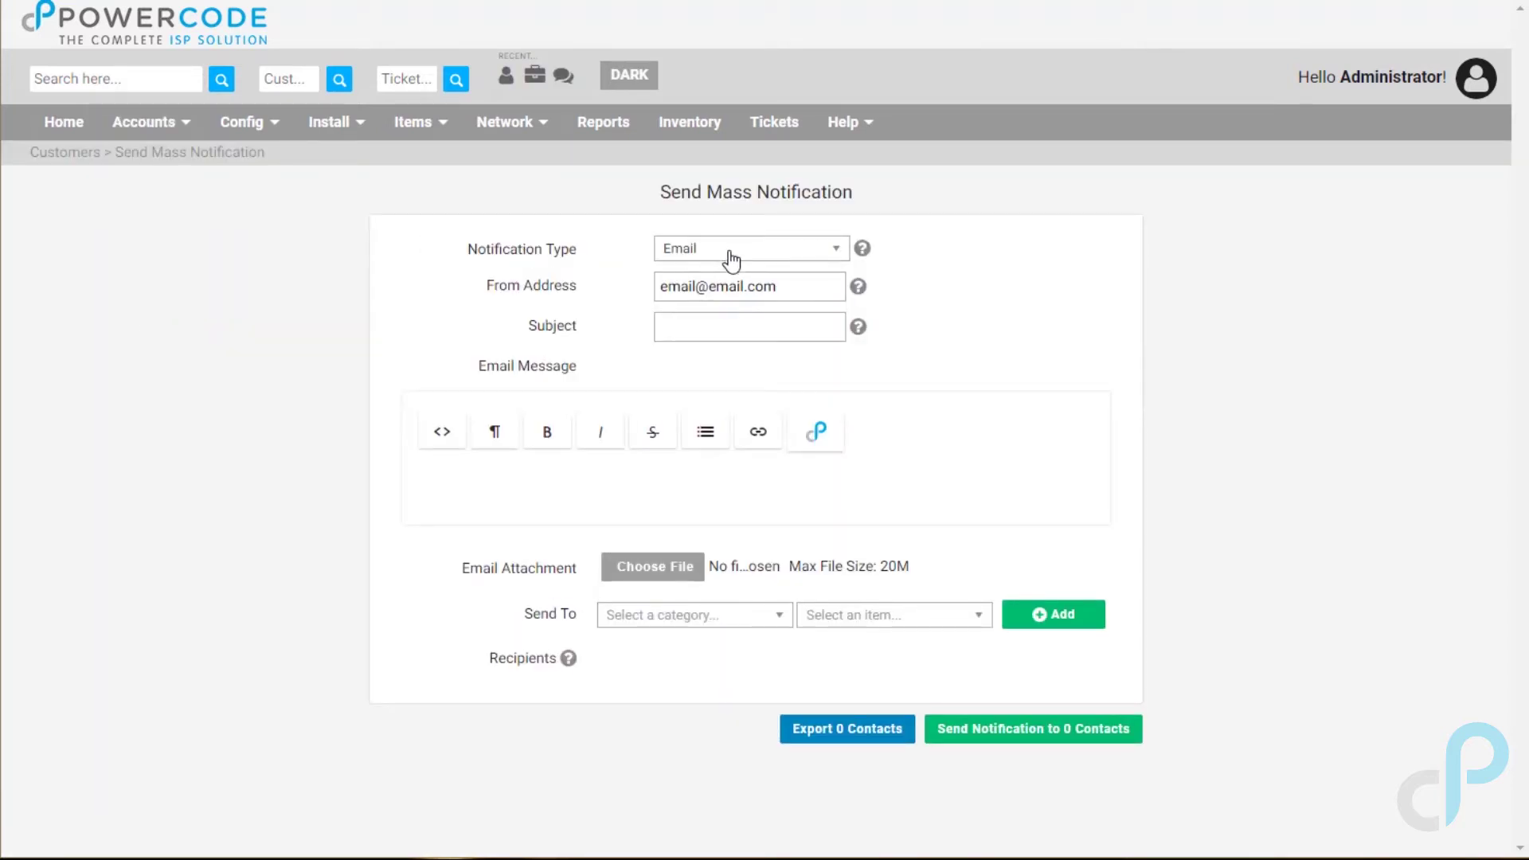
left_click(731, 260)
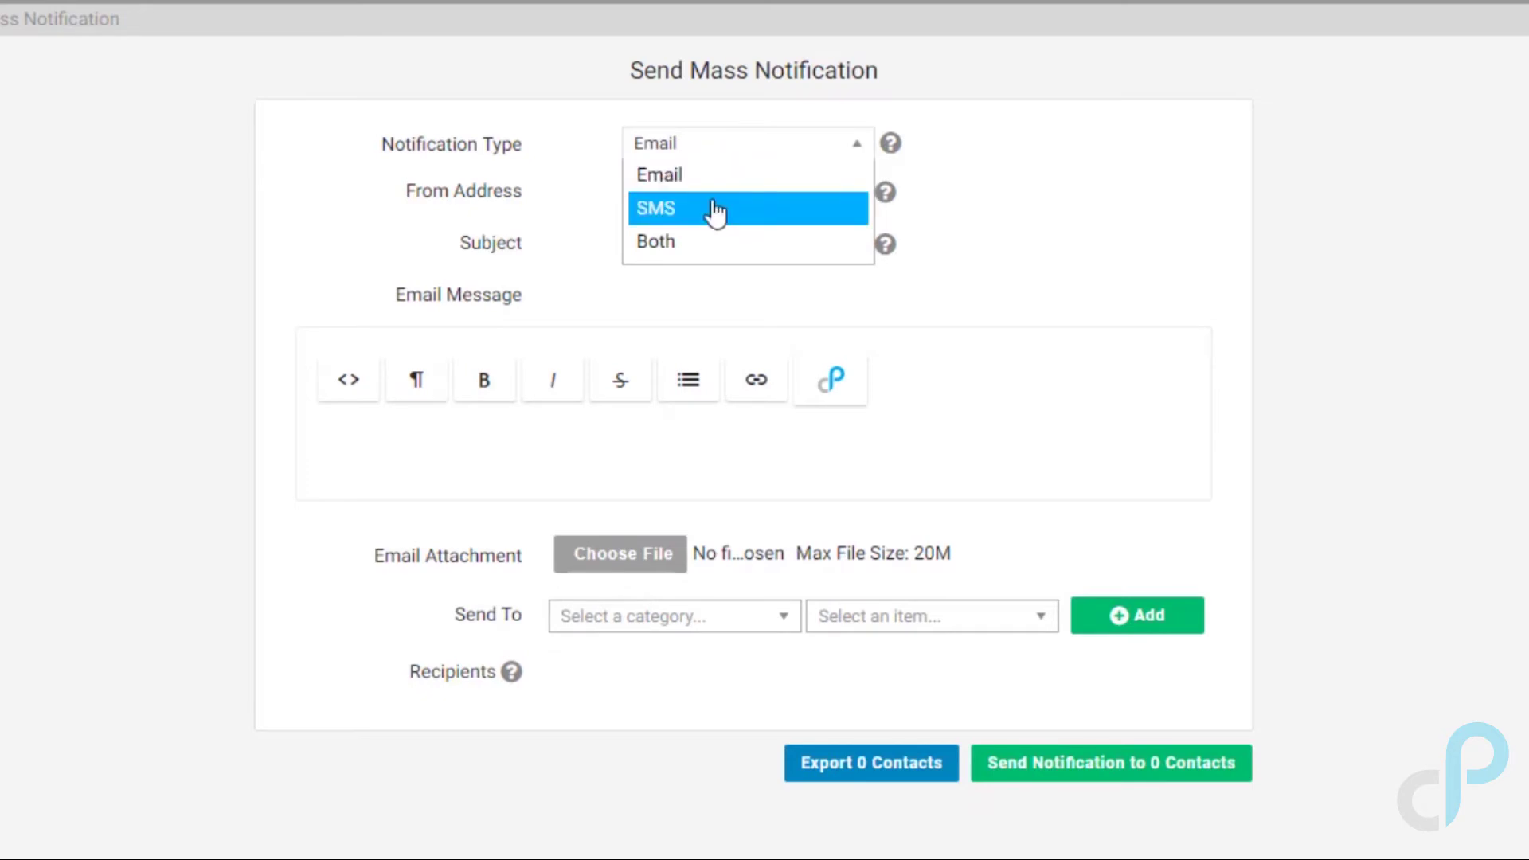
left_click(738, 102)
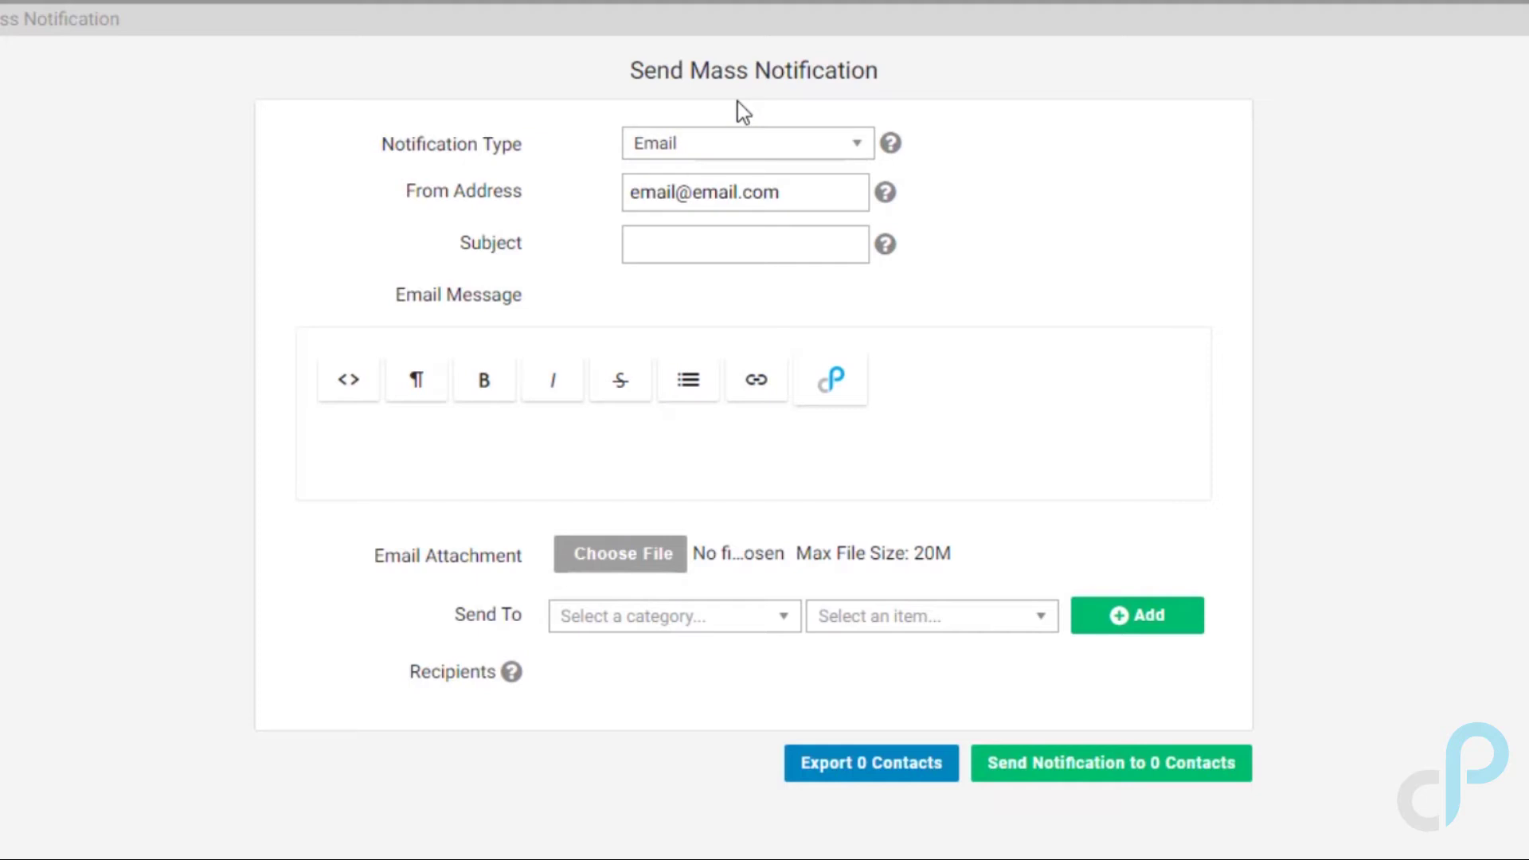
Examine the mass notification's subject and message fields and the Powercode variables available for its body.
left_click(755, 247)
left_click(1040, 380)
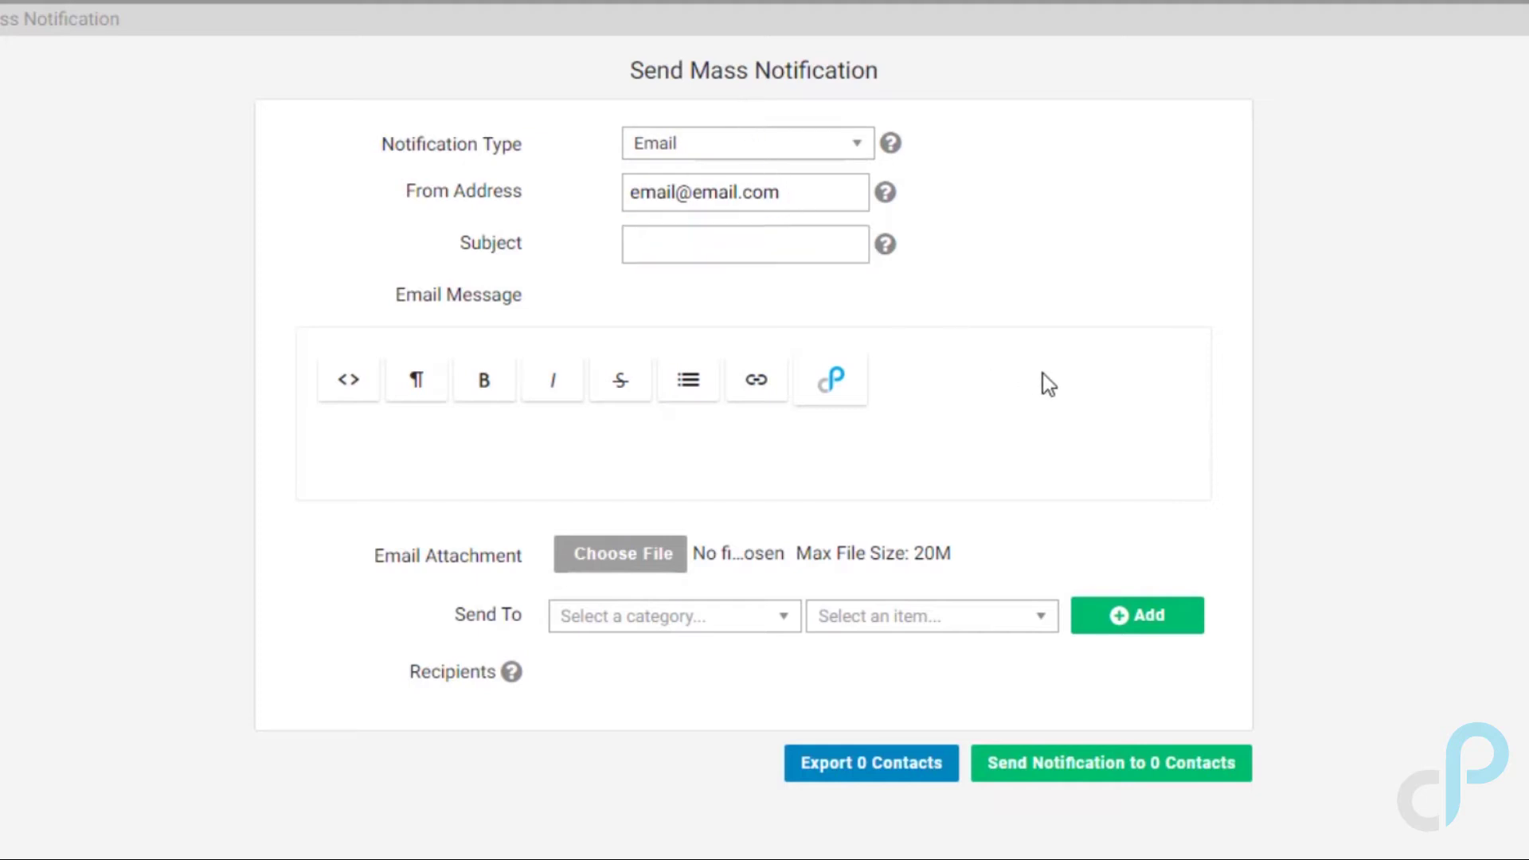
left_click(836, 384)
scroll(1024, 549, "down", 6)
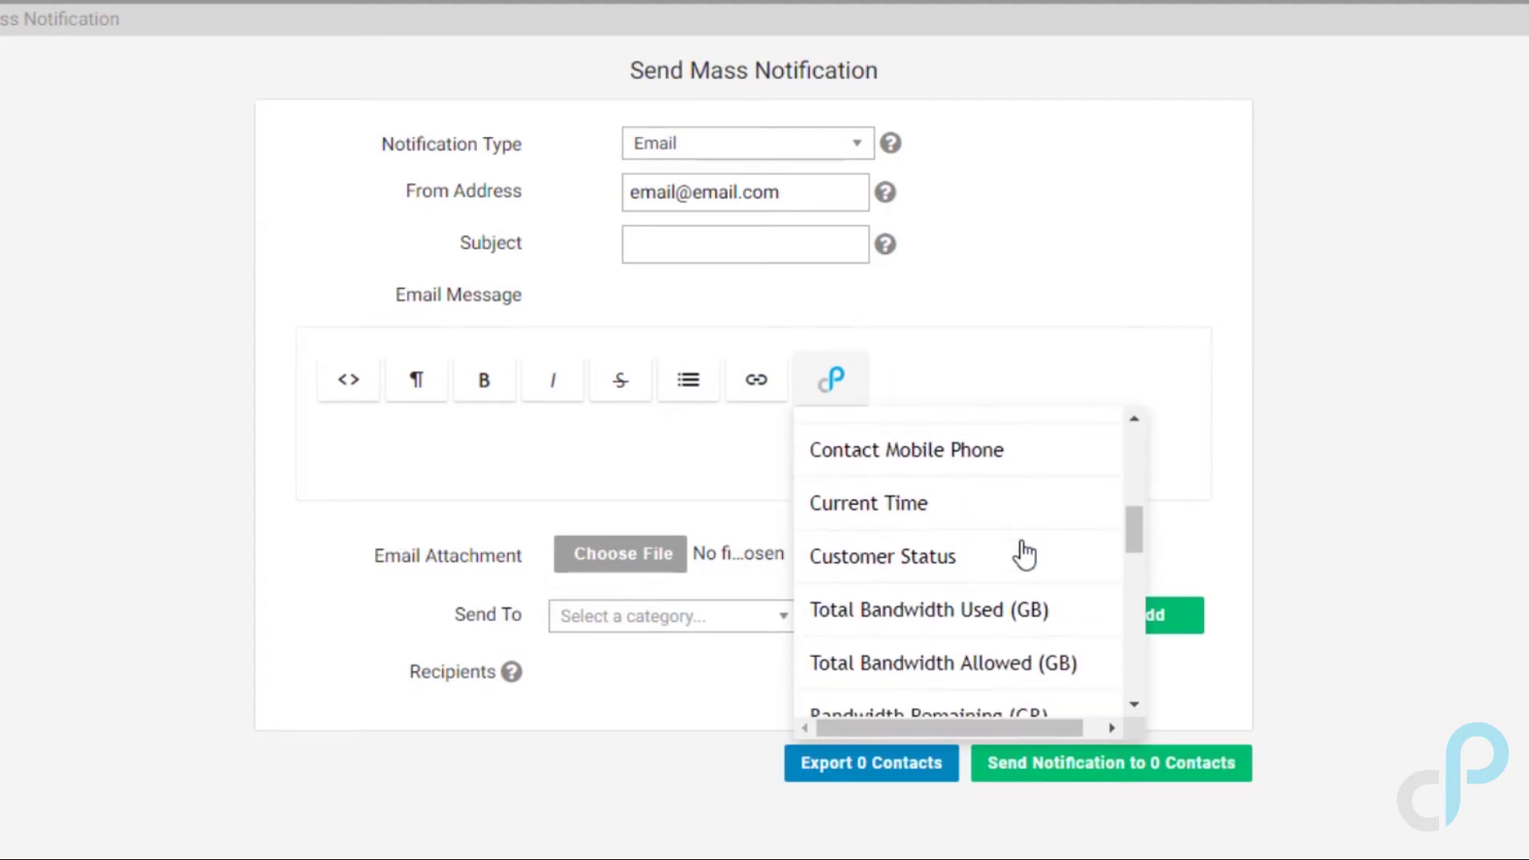
left_click(1330, 407)
left_click(512, 462)
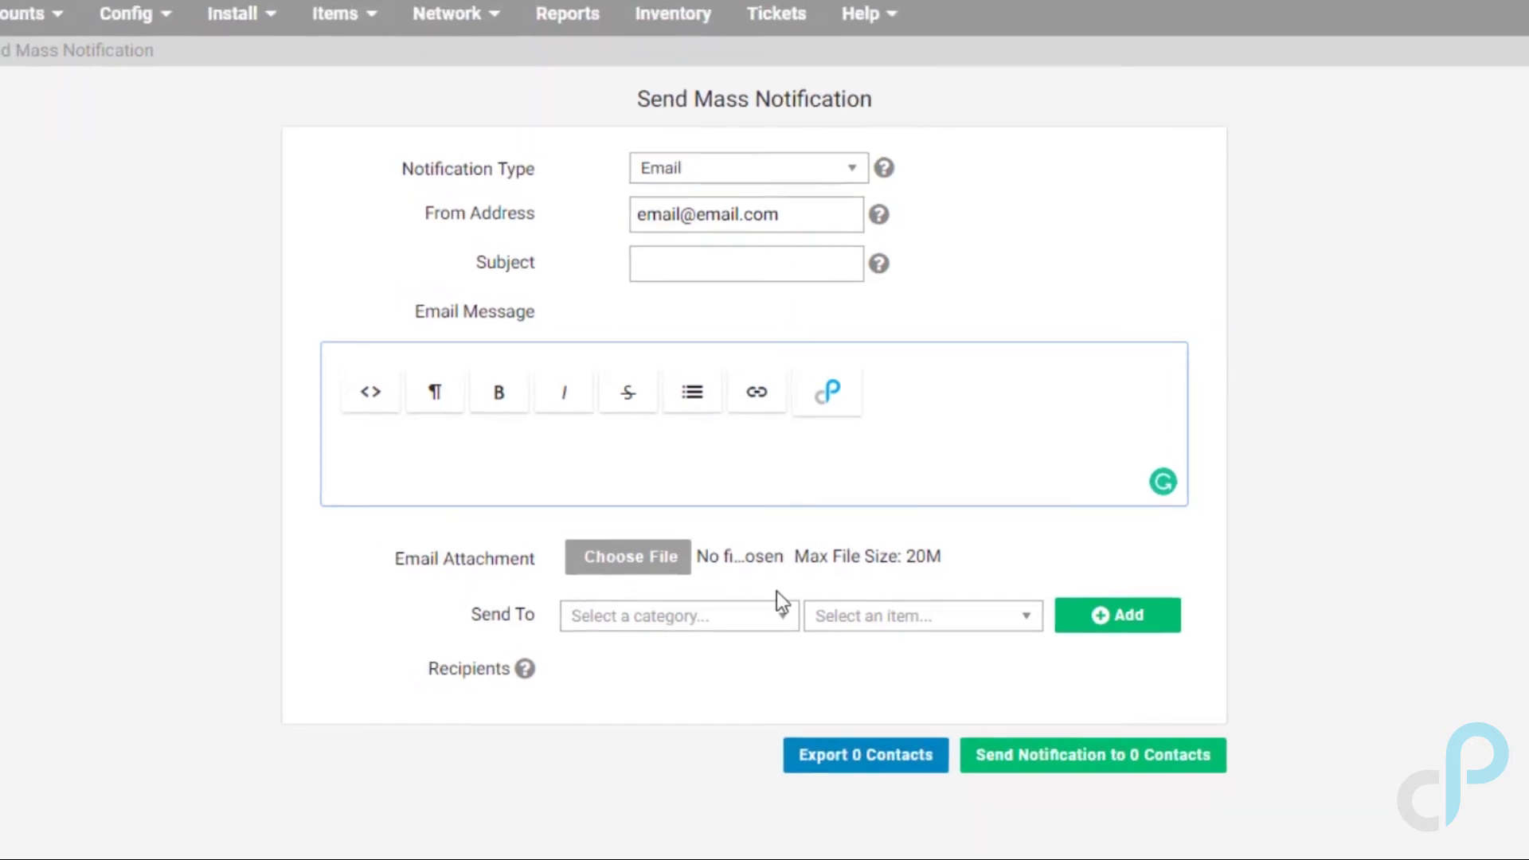
Add customers with the status Active as recipients of the mass notification.
left_click(736, 616)
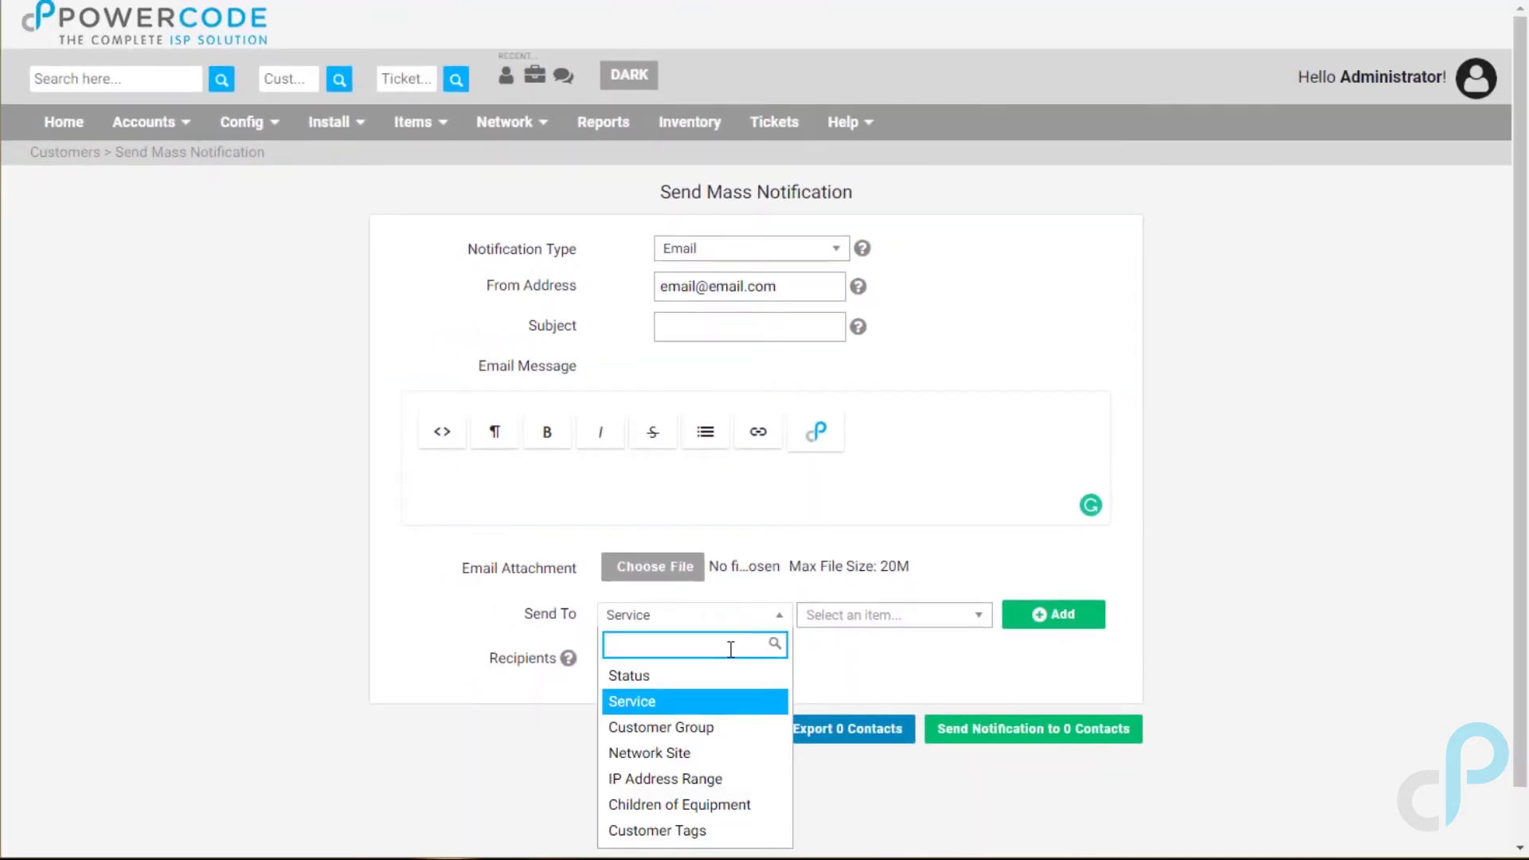
left_click(676, 679)
left_click(857, 618)
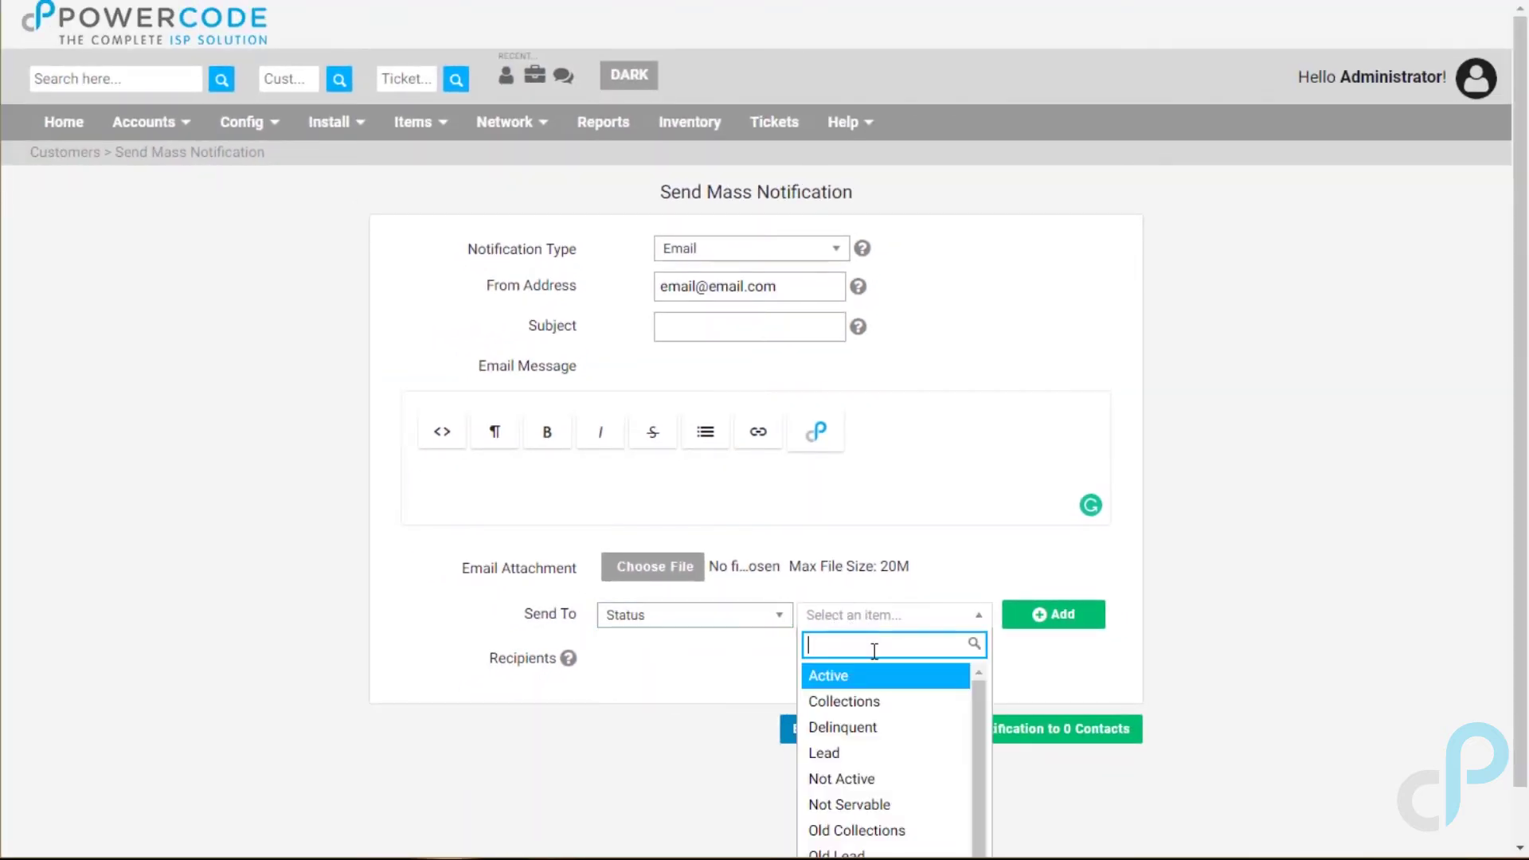
left_click(846, 679)
left_click(1063, 622)
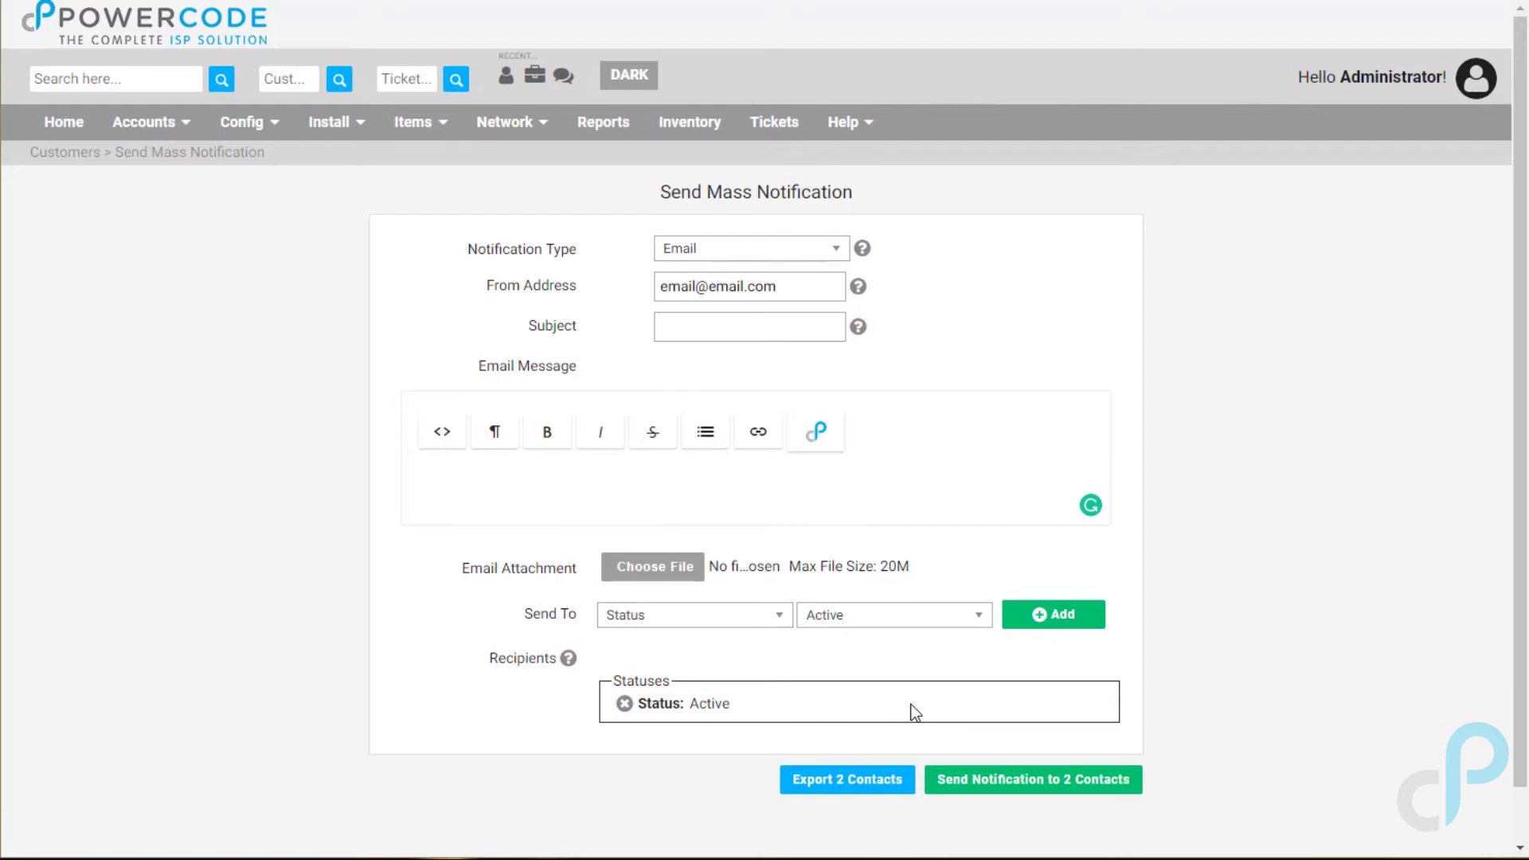
Try adding the children of equipment NOEA320U5_1 to the mass notification recipients, and remove that recipient filter again.
left_click(784, 618)
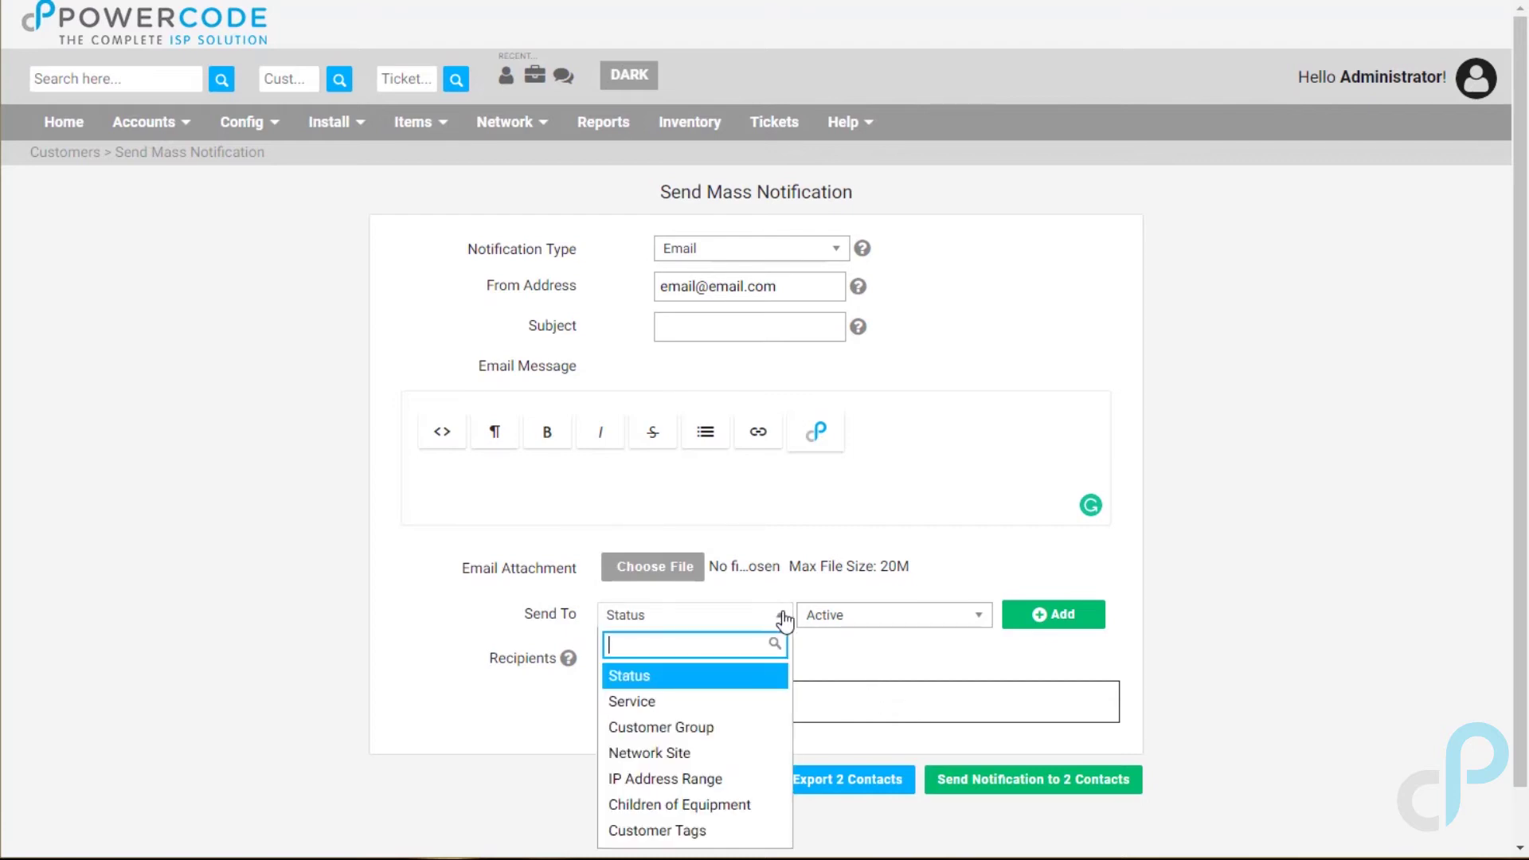
left_click(732, 807)
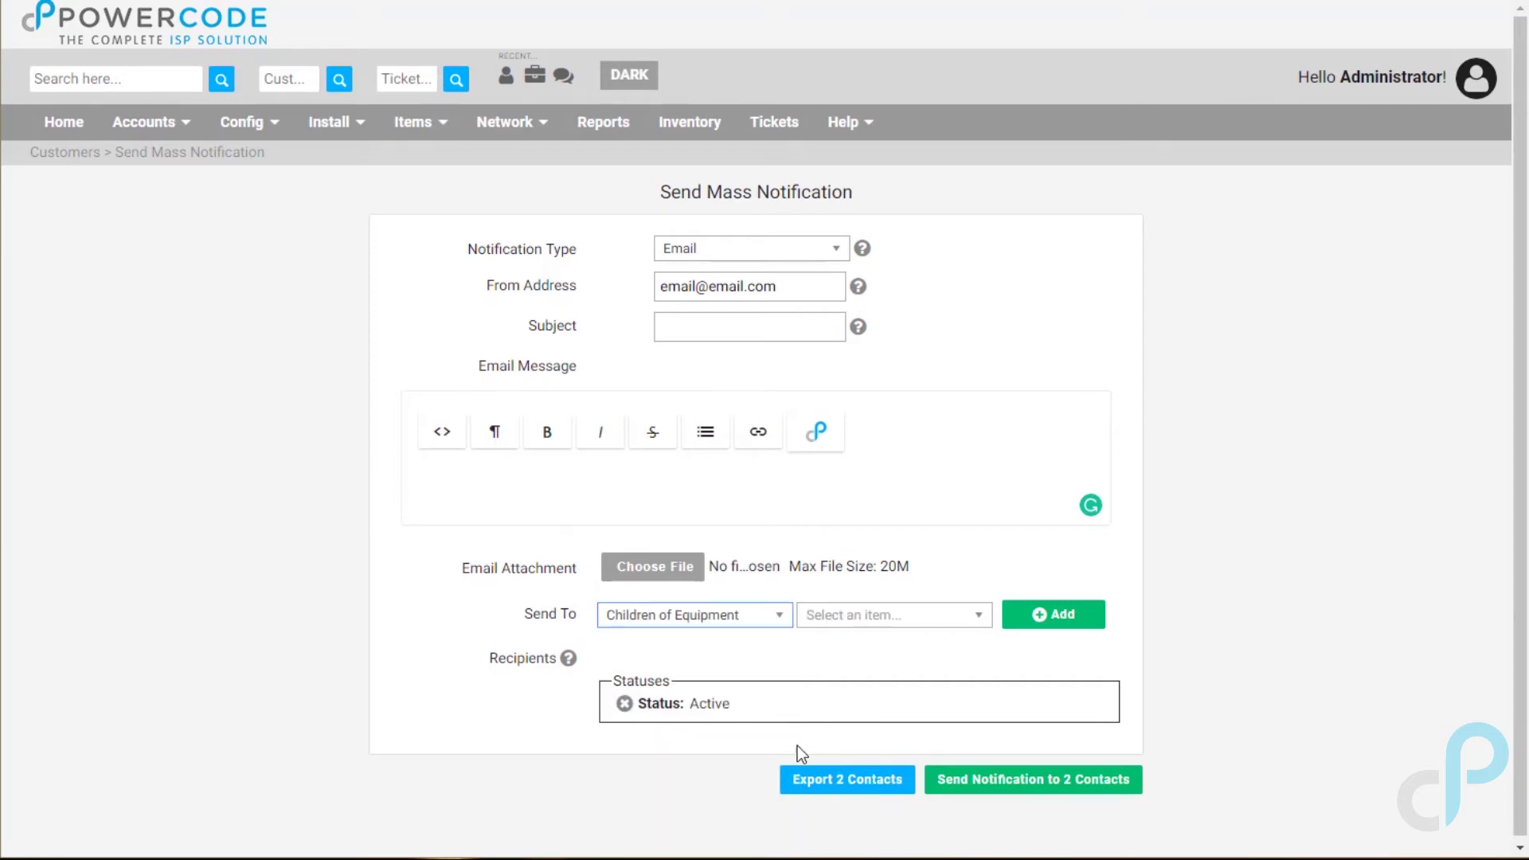
left_click(908, 619)
left_click(882, 701)
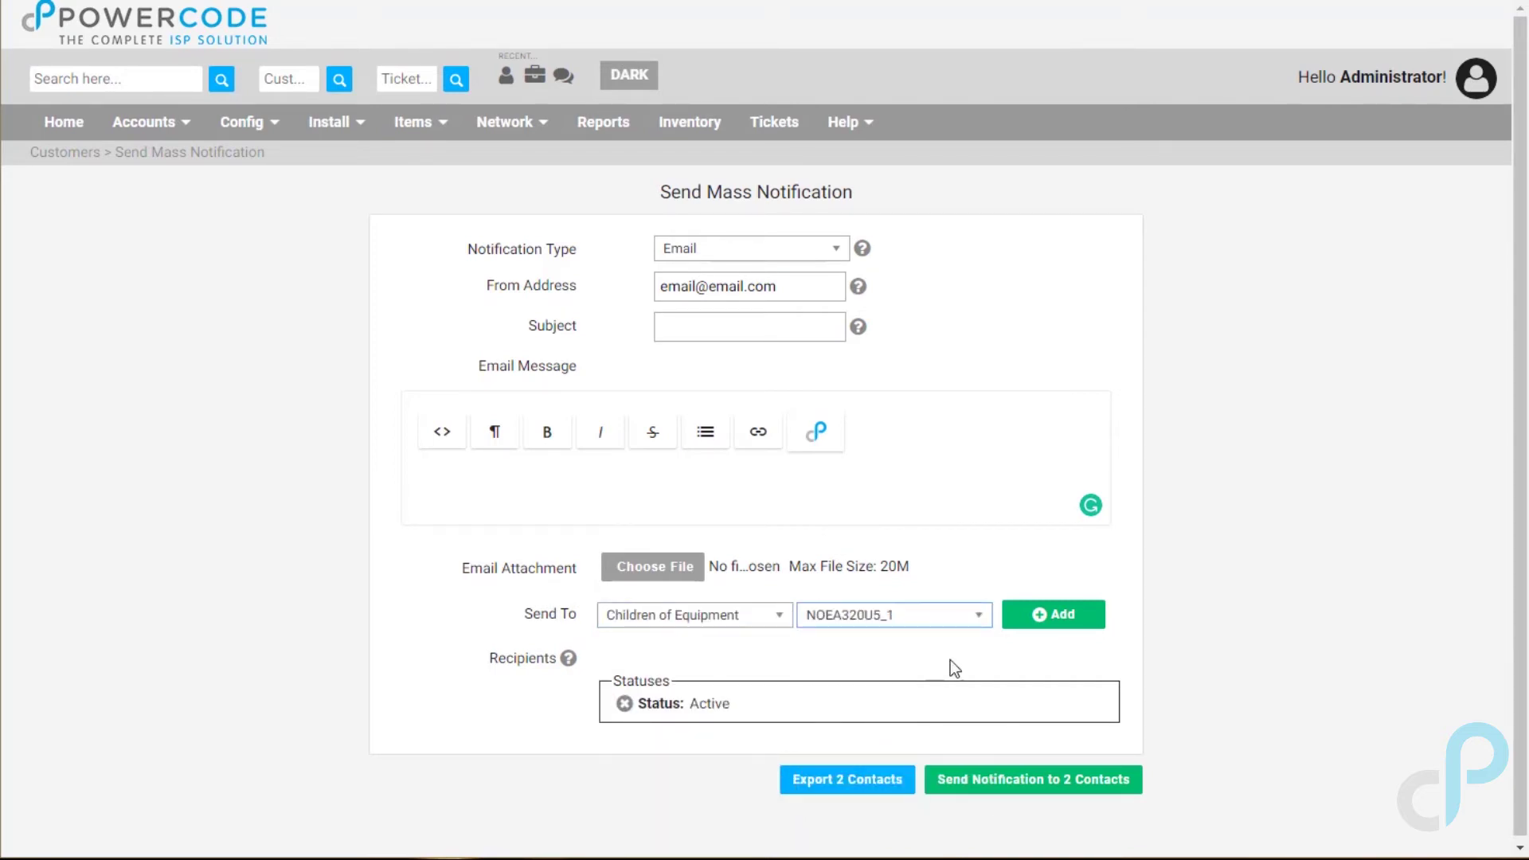
left_click(1049, 618)
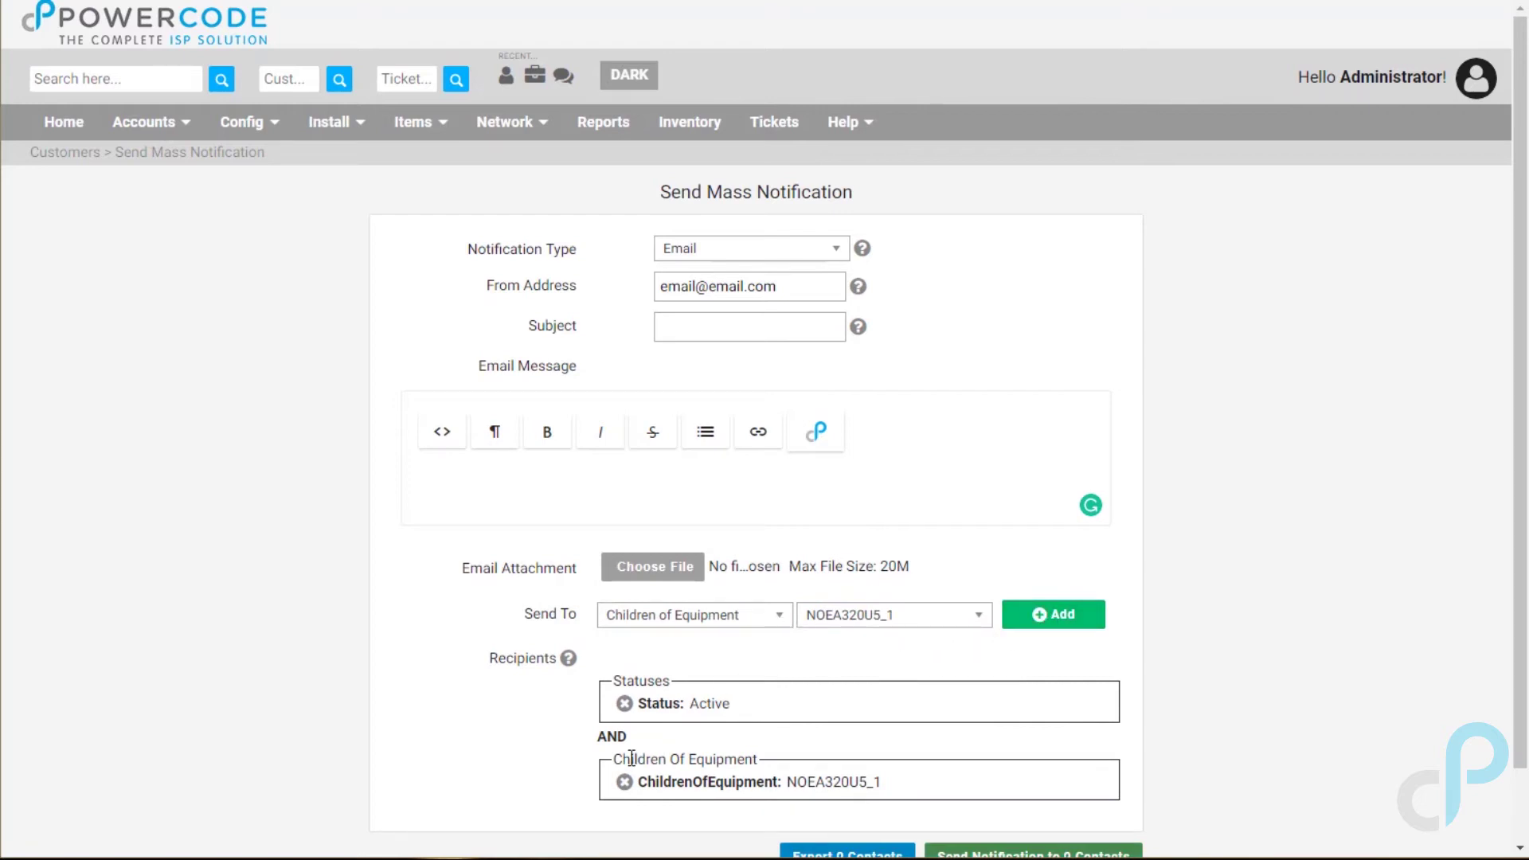
left_click(624, 782)
Add the network site Shawano Toni Tower (SHTO) to the mass notification recipients.
left_click(735, 626)
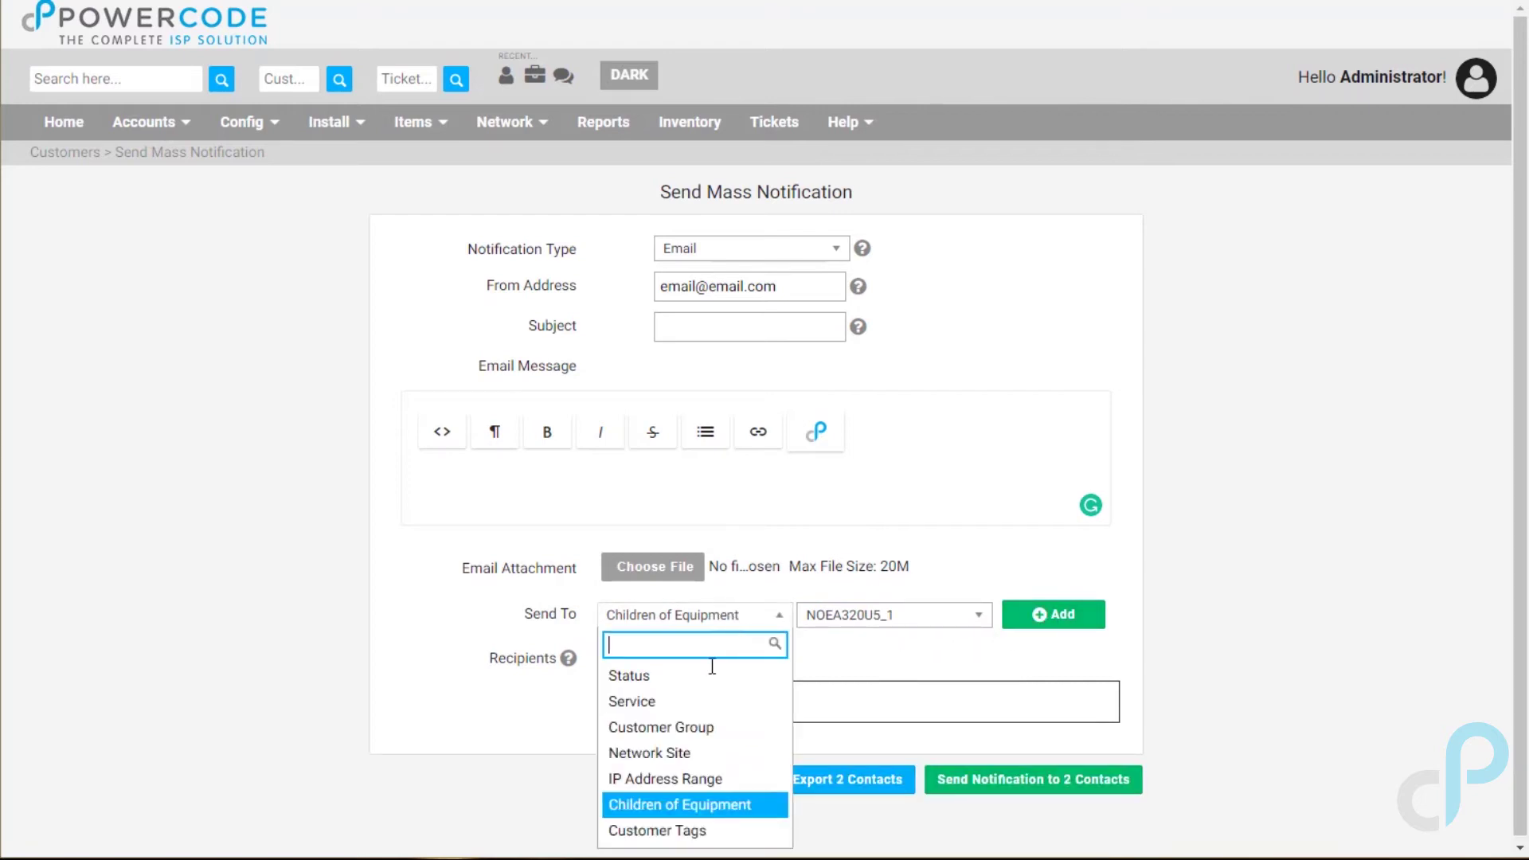
left_click(672, 749)
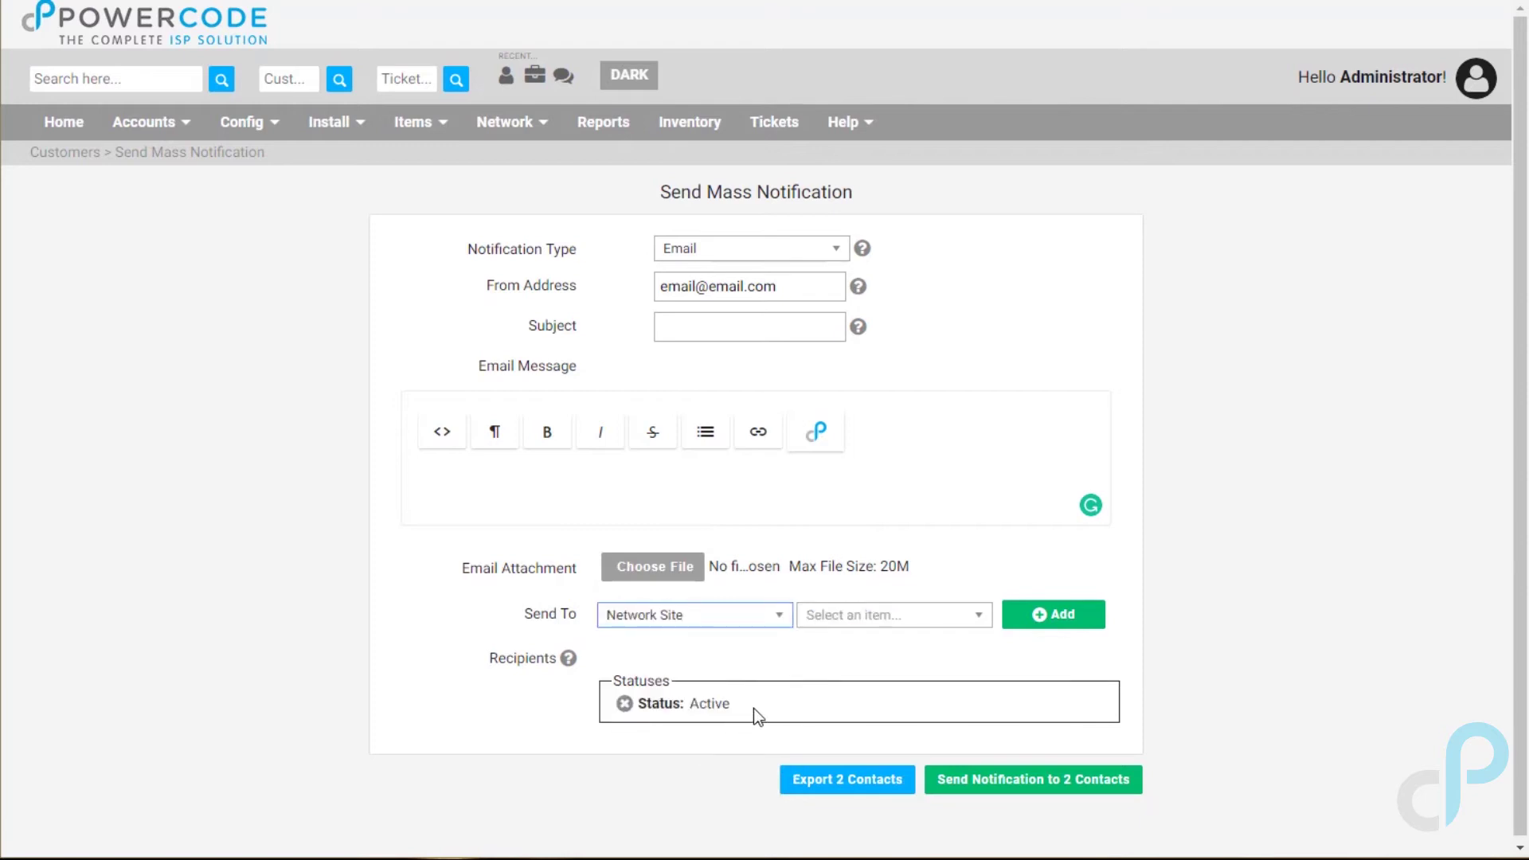
left_click(854, 622)
left_click(935, 701)
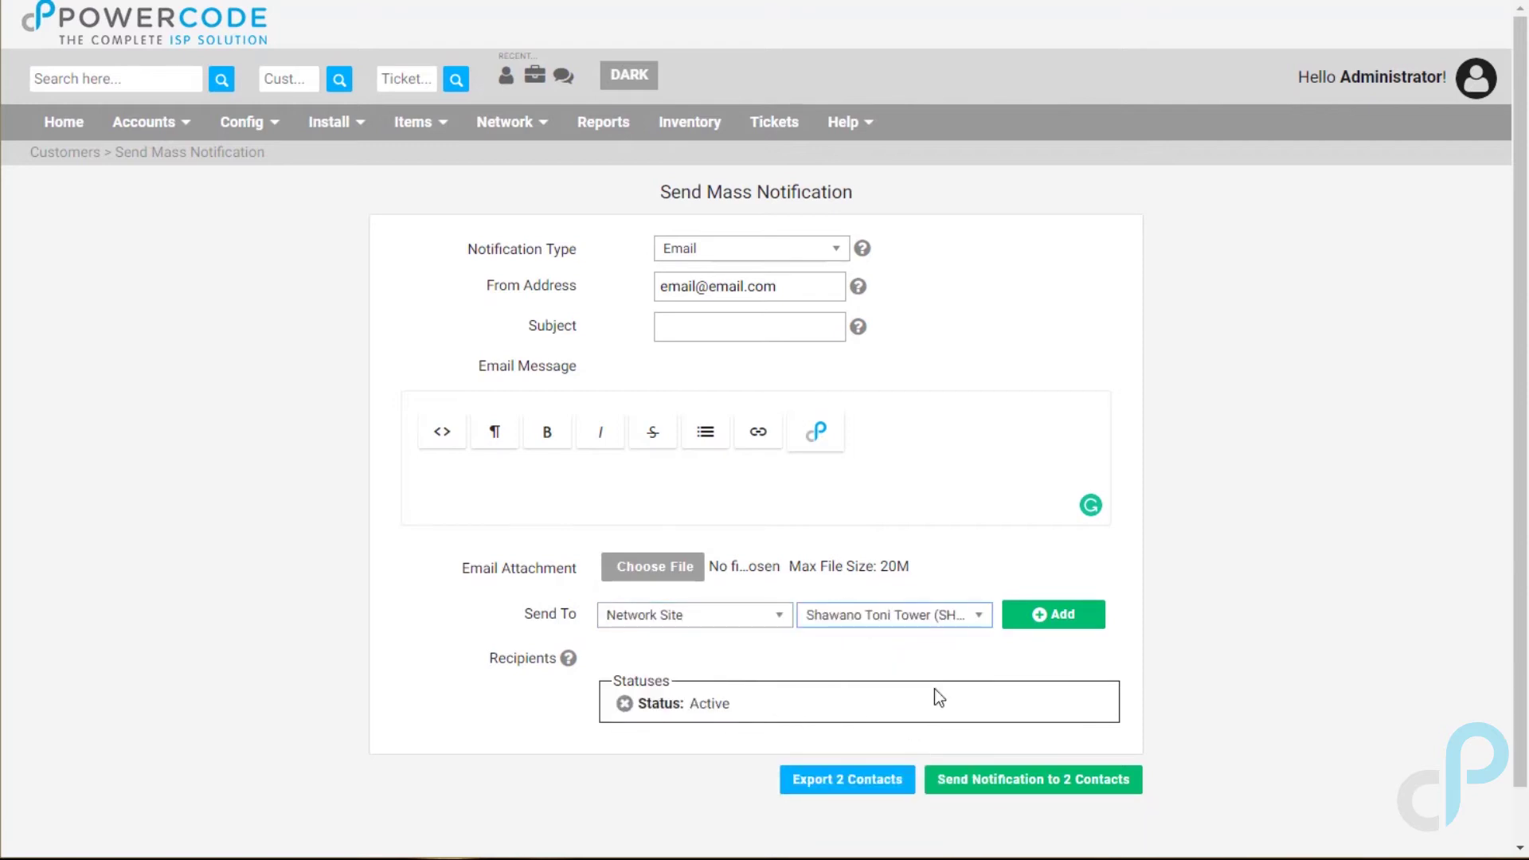
left_click(1063, 618)
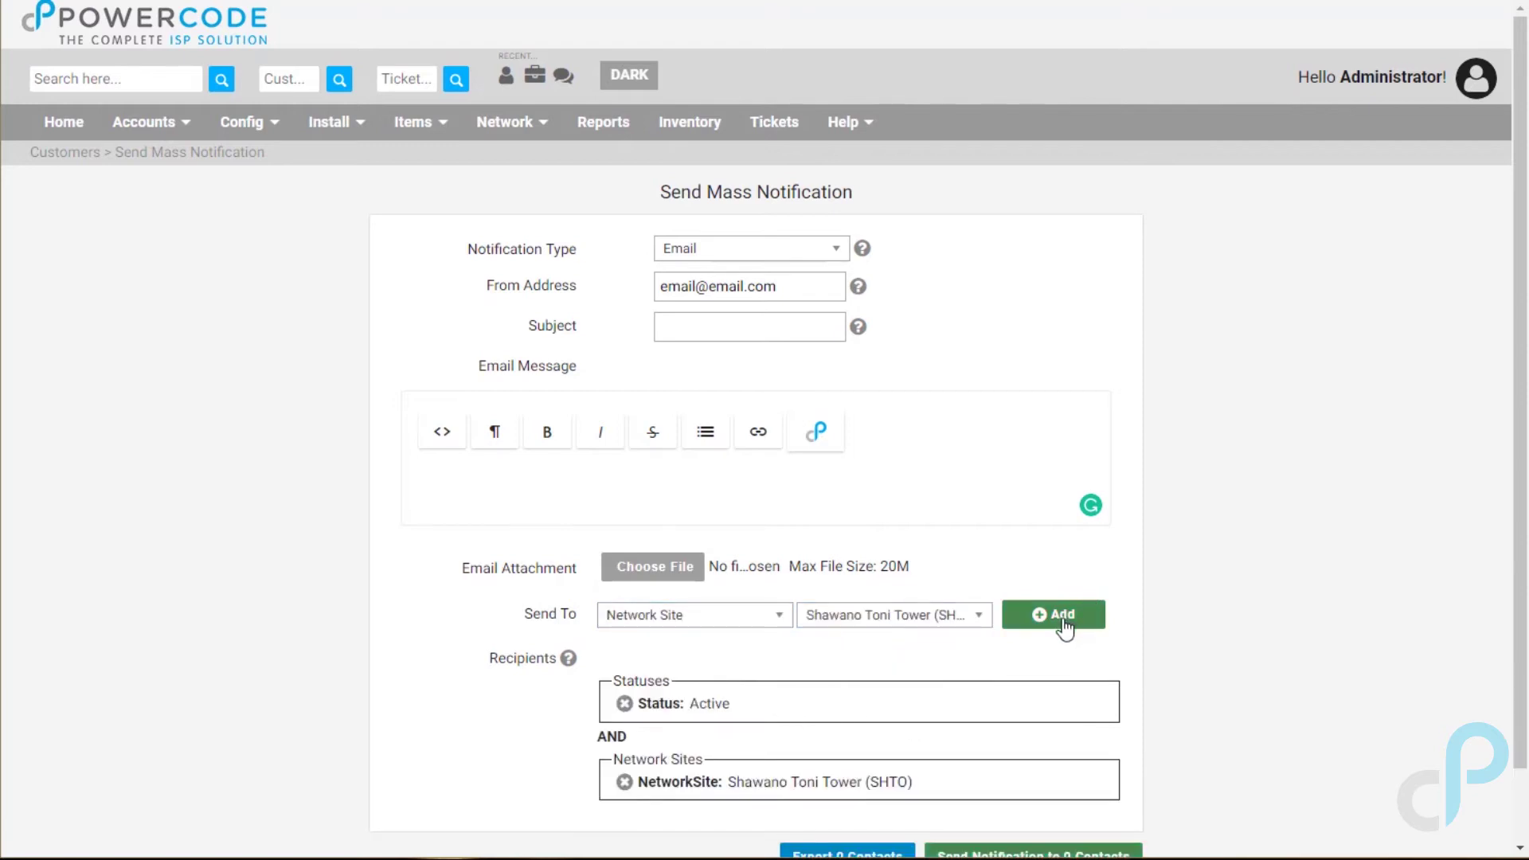
Add Nordin North (NONO) as a second network site for the mass notification recipients.
left_click(778, 626)
left_click(833, 622)
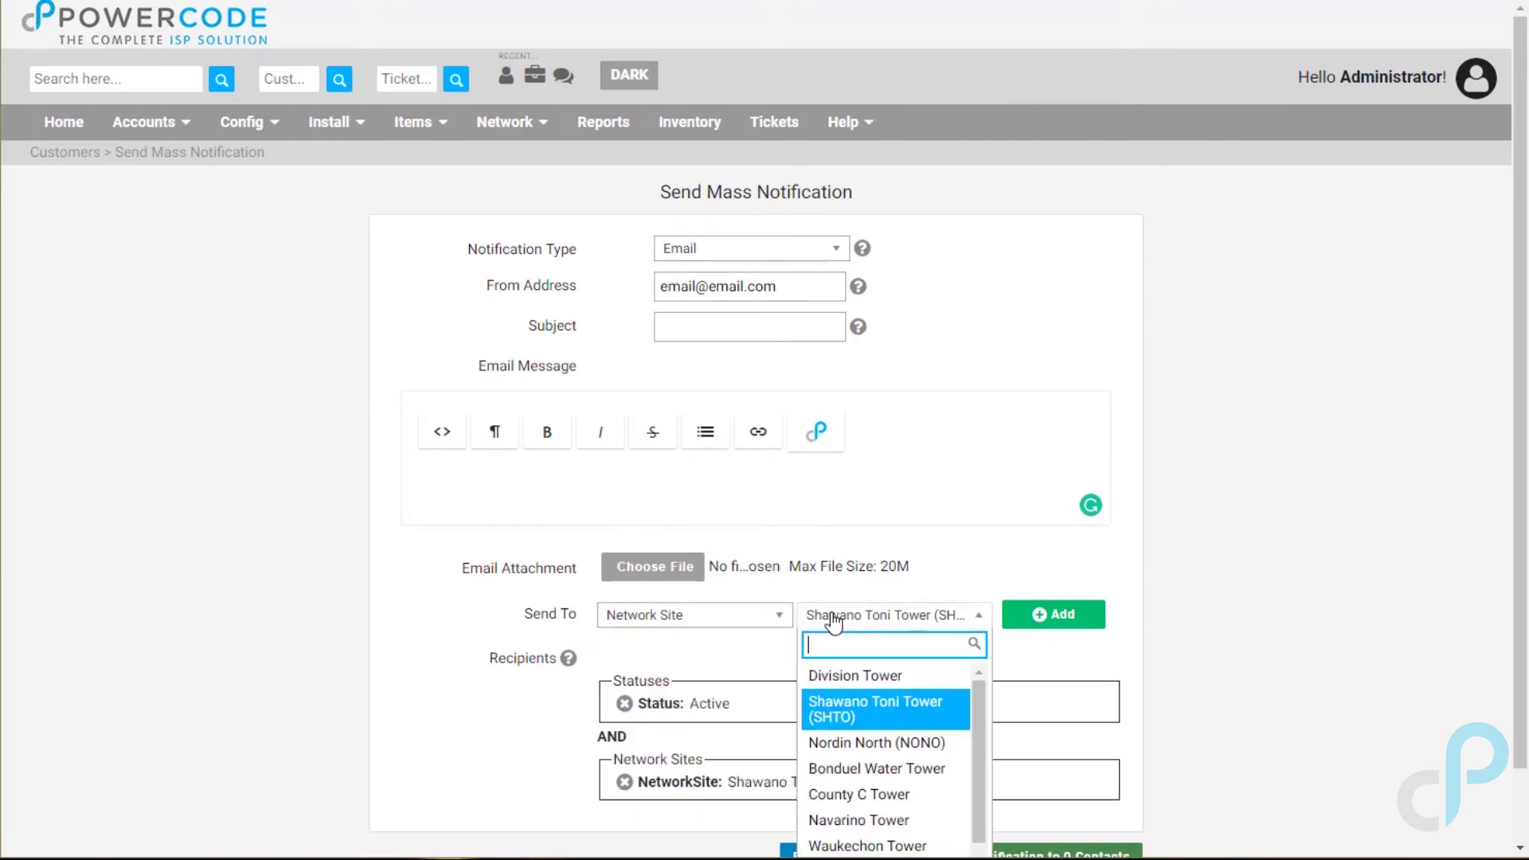
left_click(926, 749)
left_click(1043, 615)
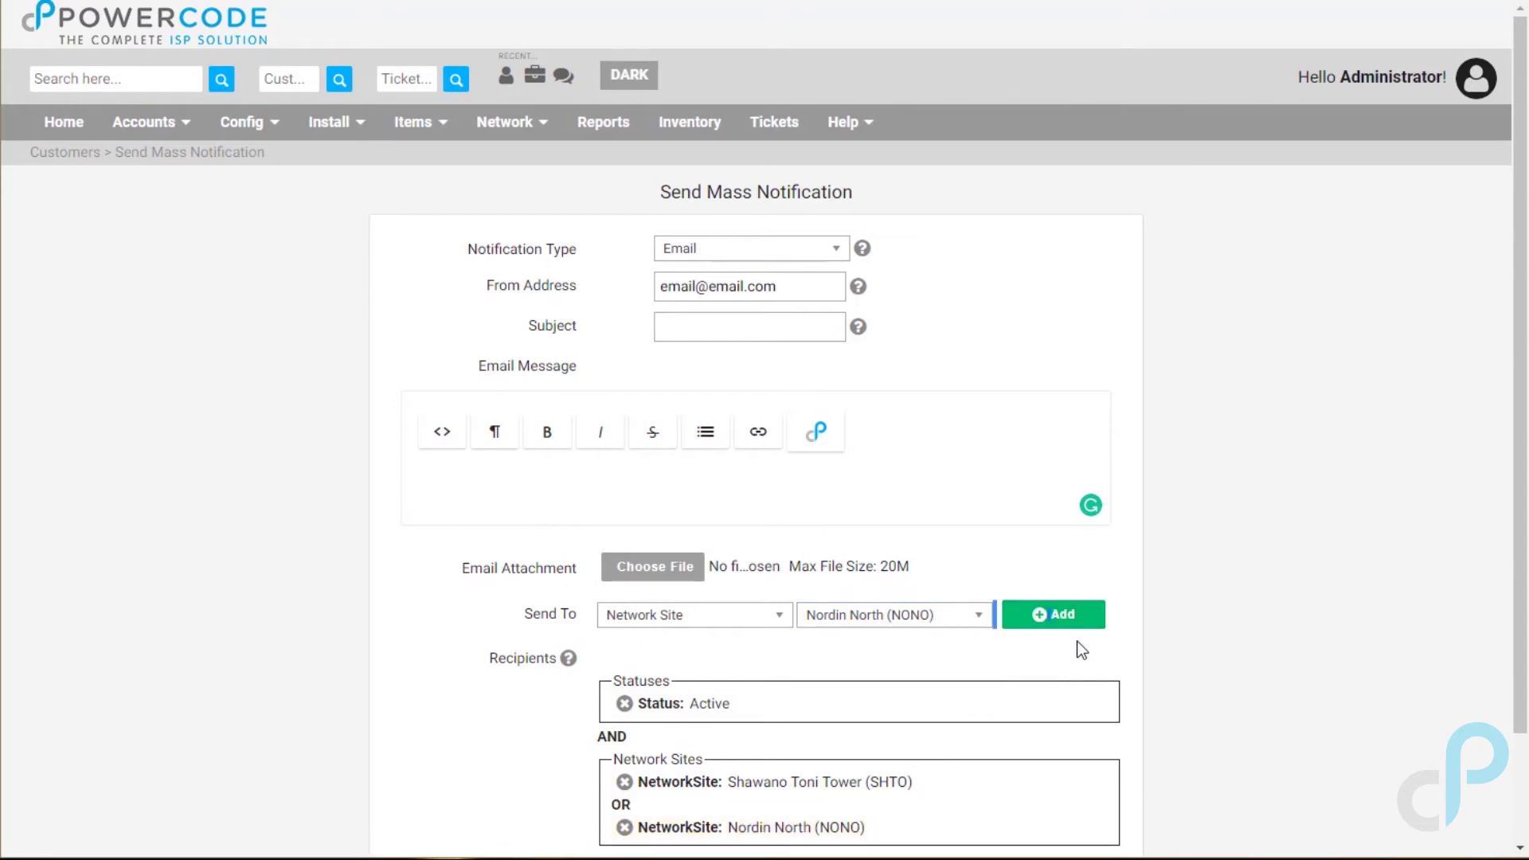
Add the service Granite Wave Express 768k / 256k - Residential $29.95 to the recipients and review the combined recipient filters.
scroll(1077, 642, "down", 2)
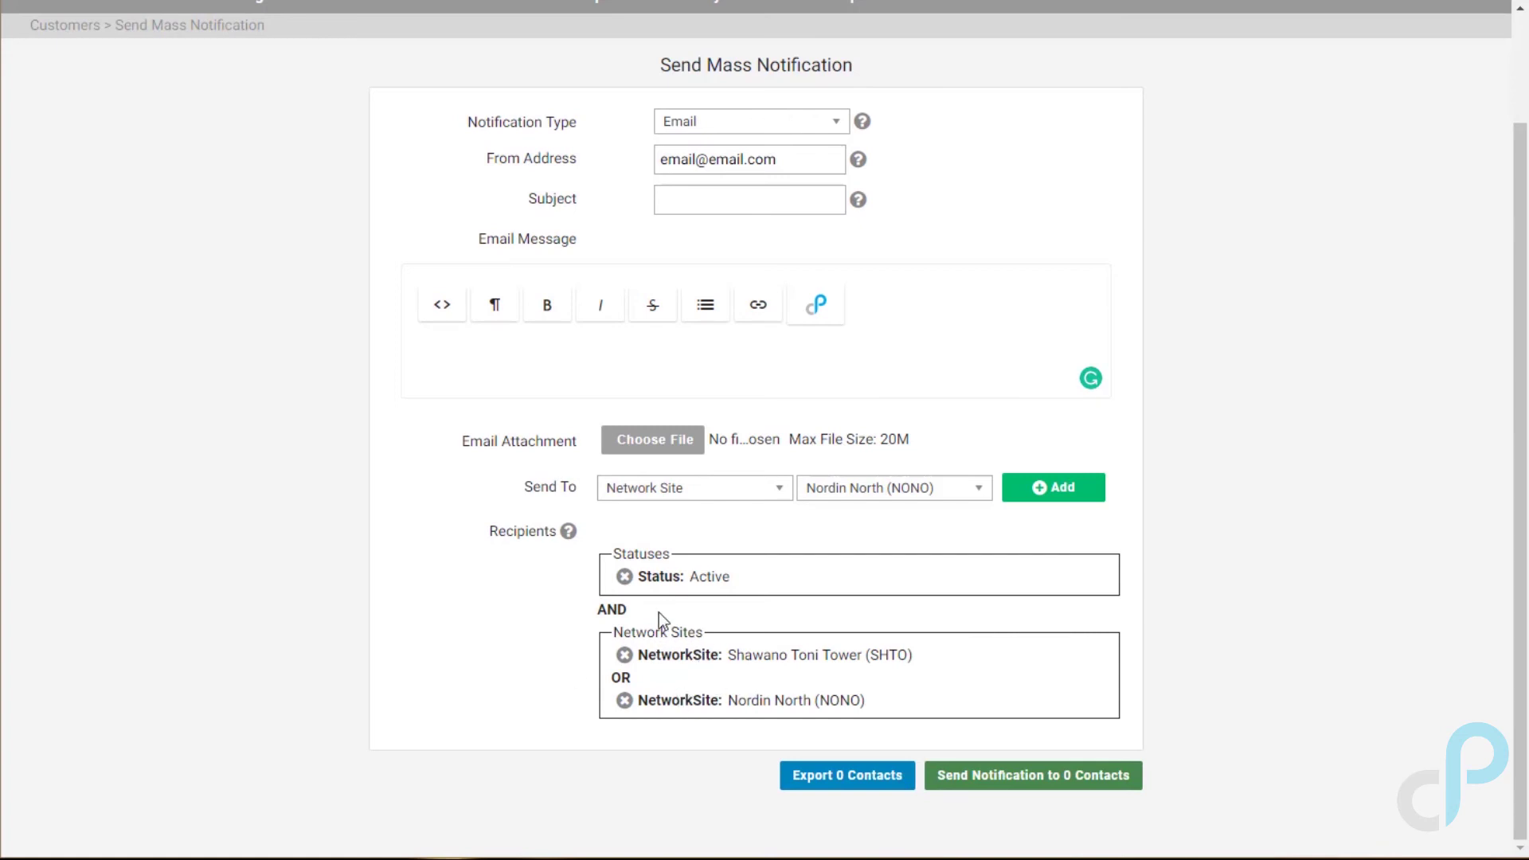
left_click(779, 490)
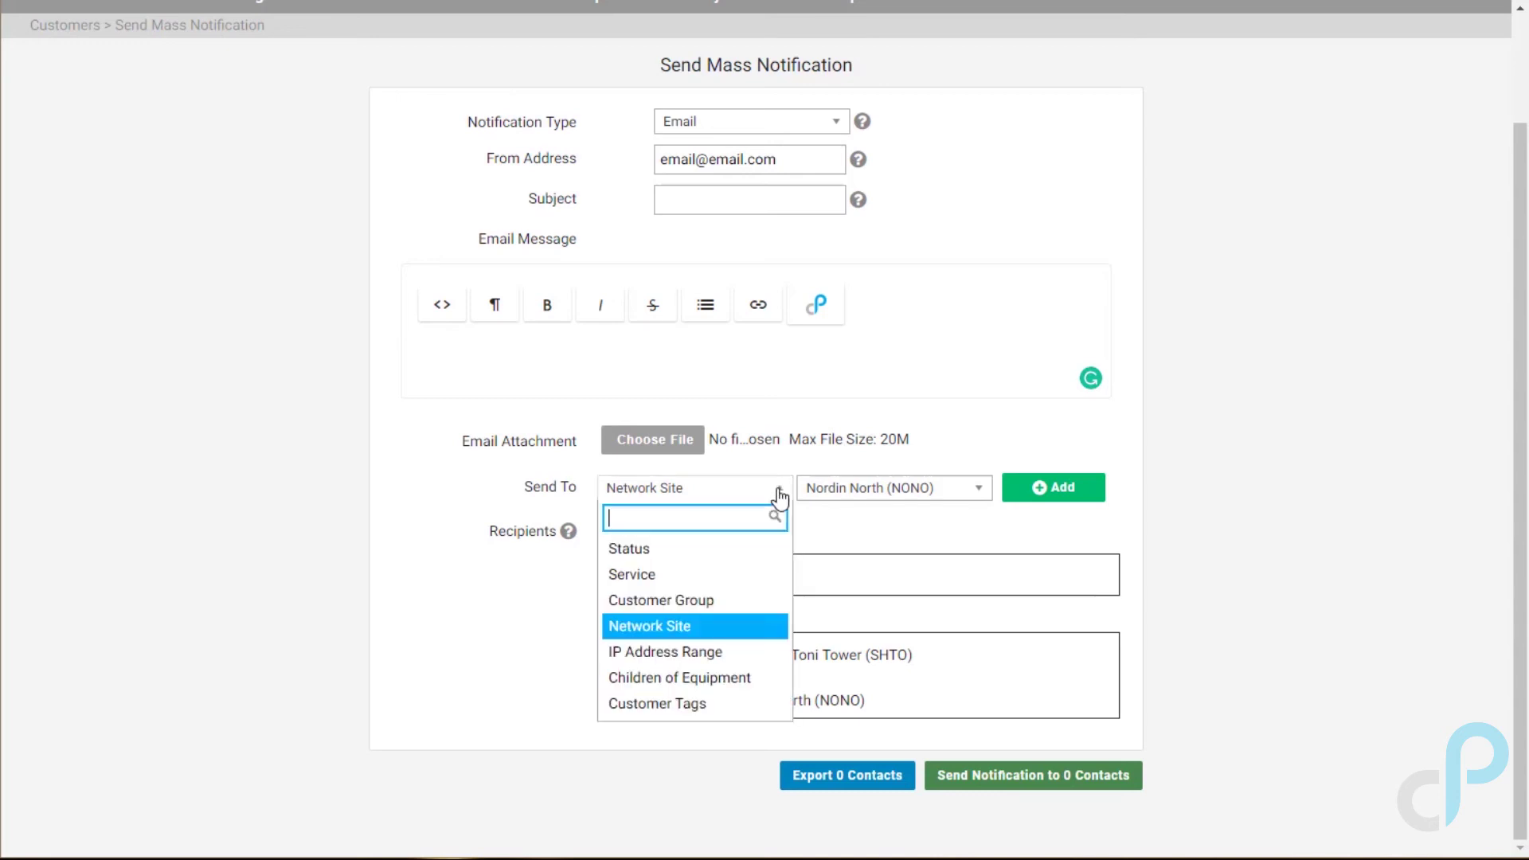
left_click(686, 575)
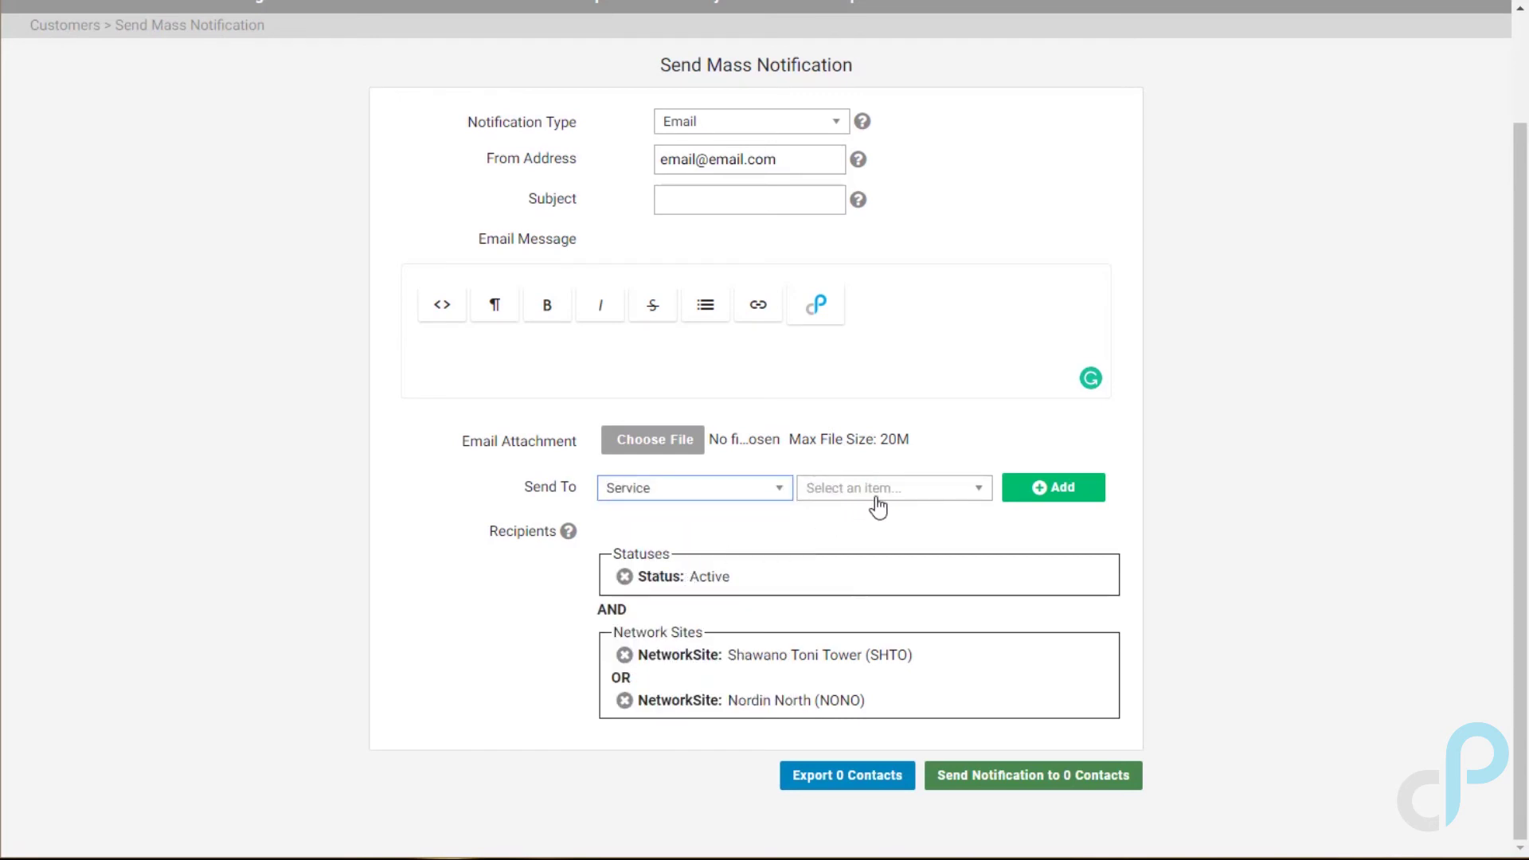
left_click(884, 497)
left_click(867, 548)
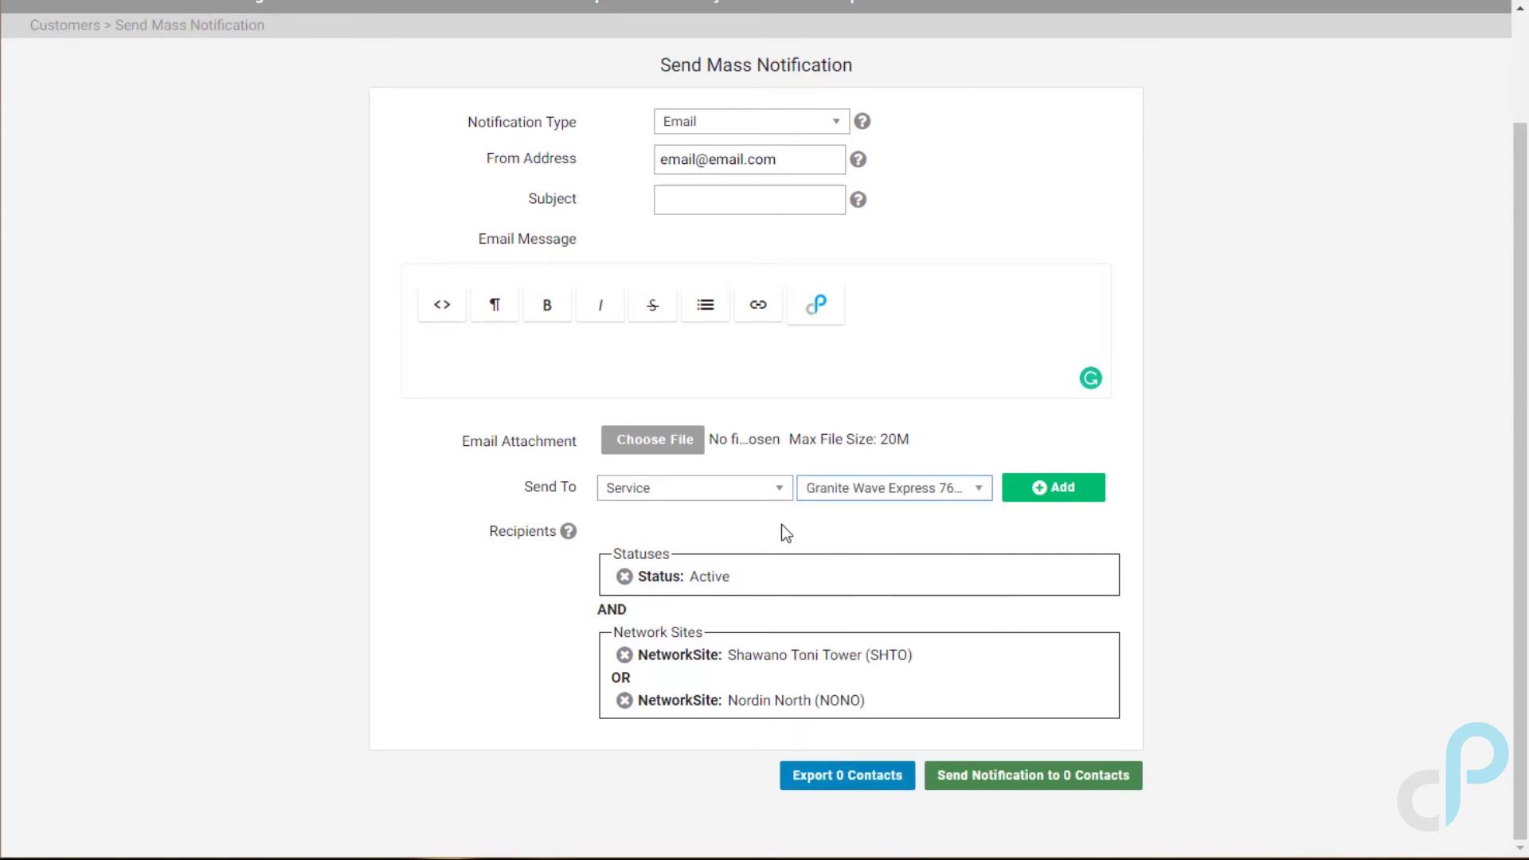
left_click(1045, 489)
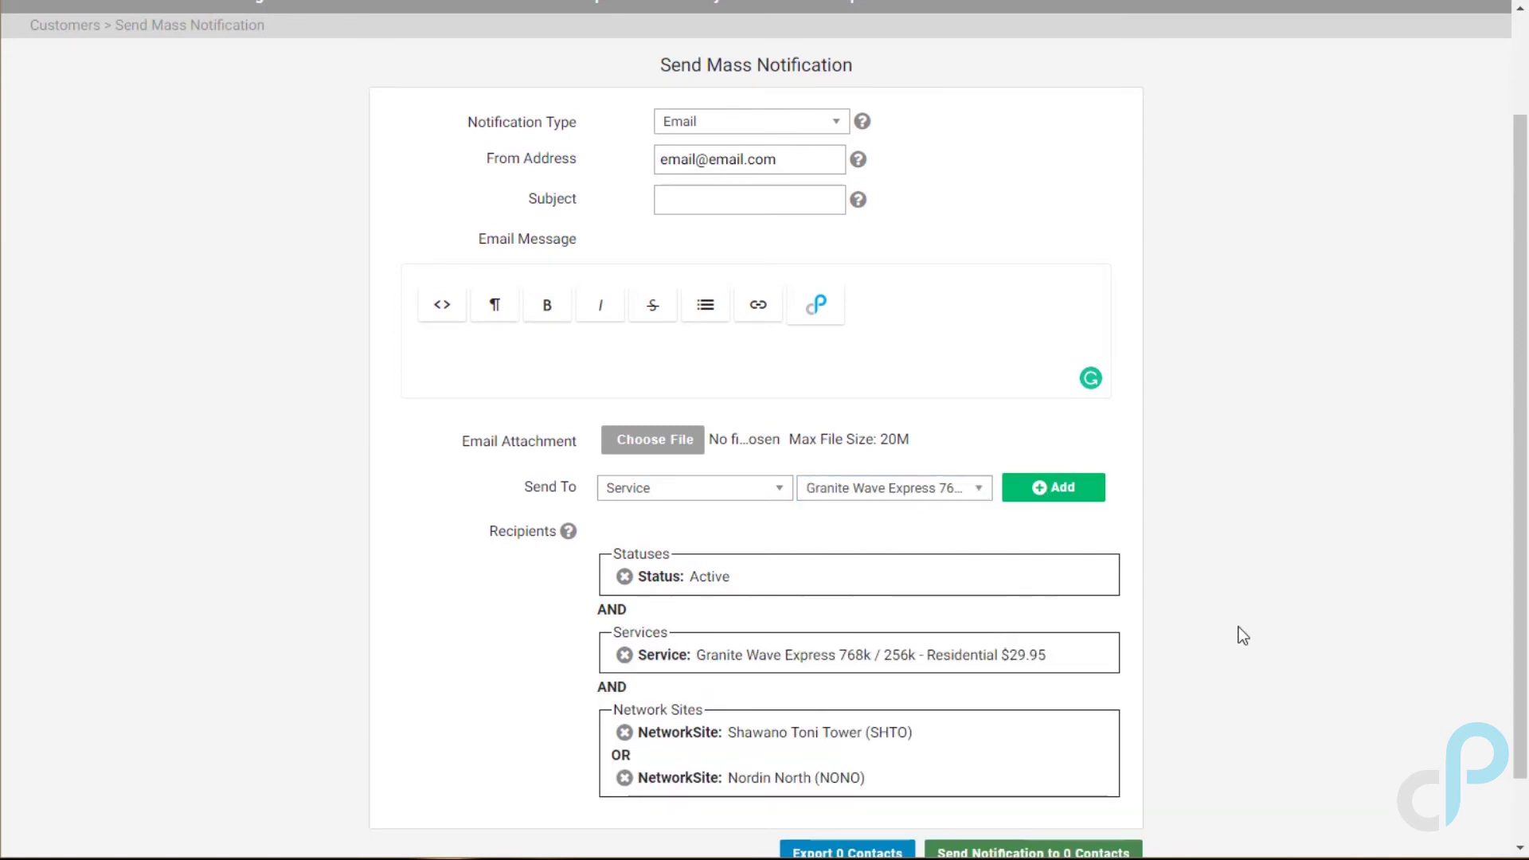
scroll(1219, 619, "down", 1)
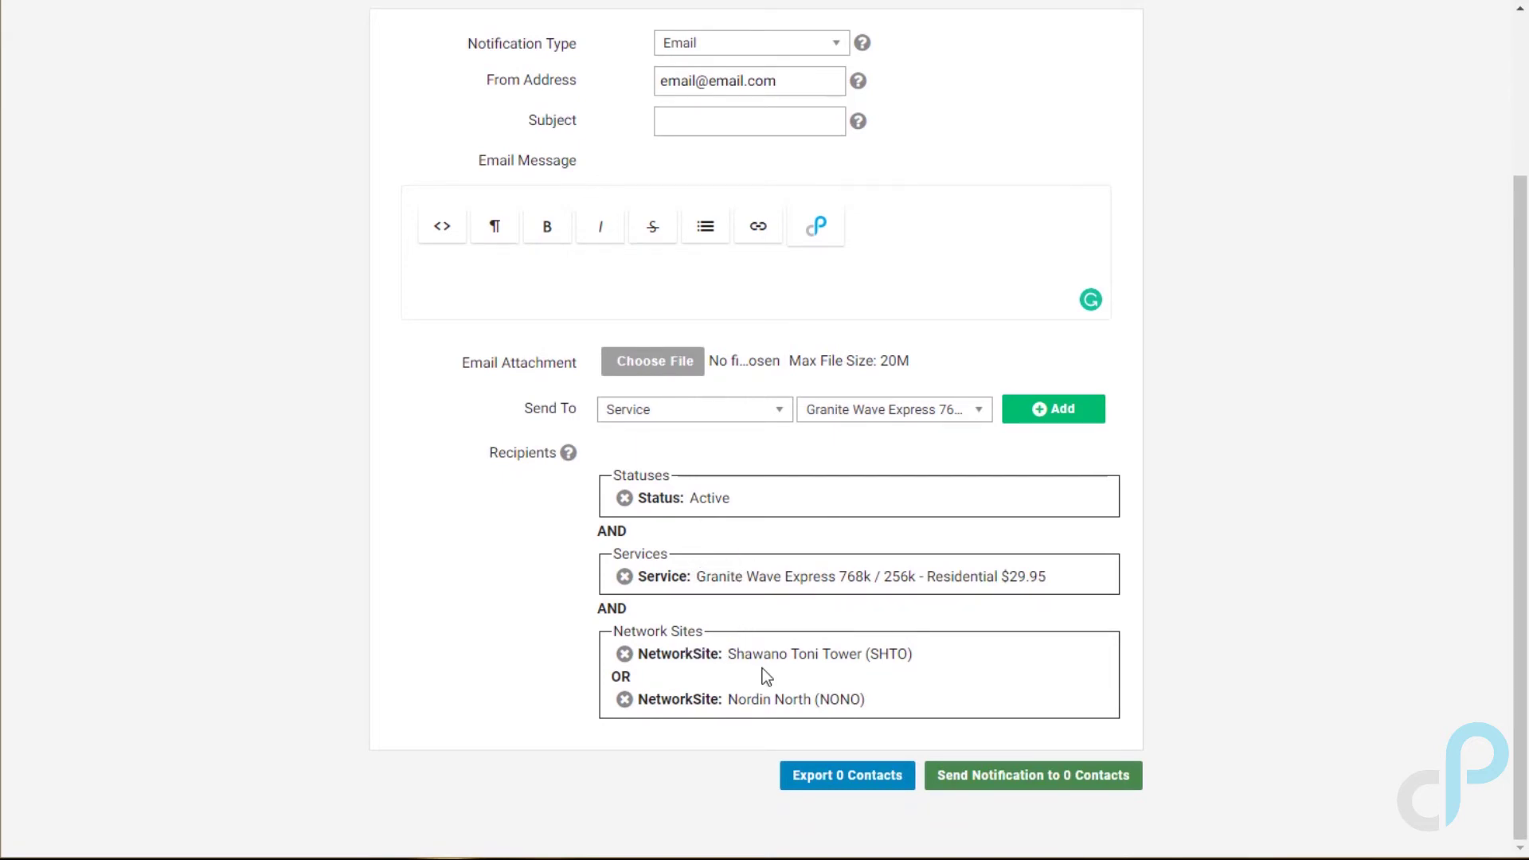
Leave the mass notification unsent and open the Custom Customer Alerts page.
left_click(484, 271)
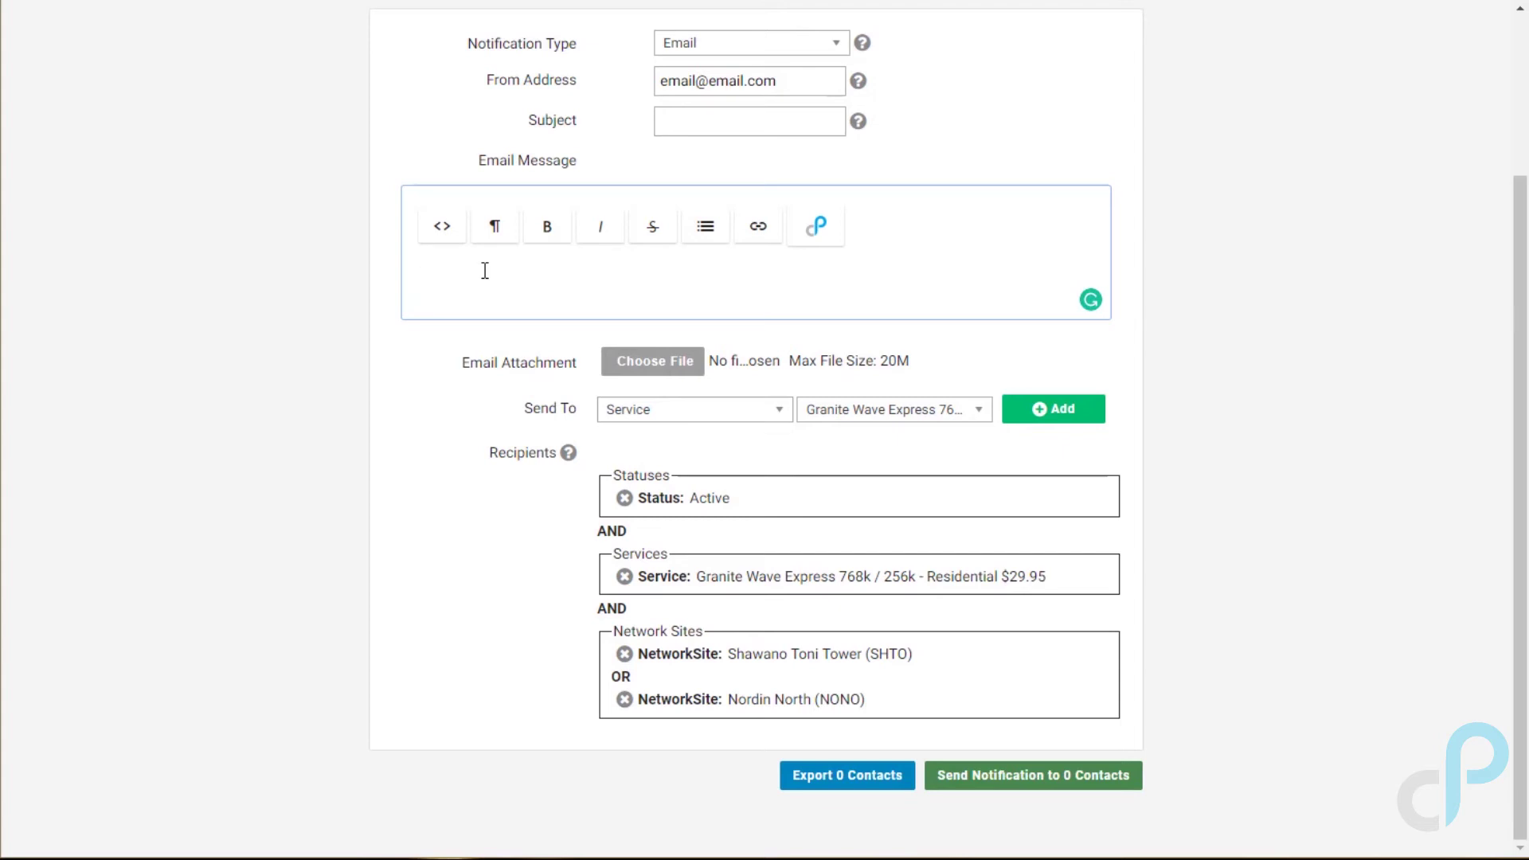
scroll(253, 255, "up", 3)
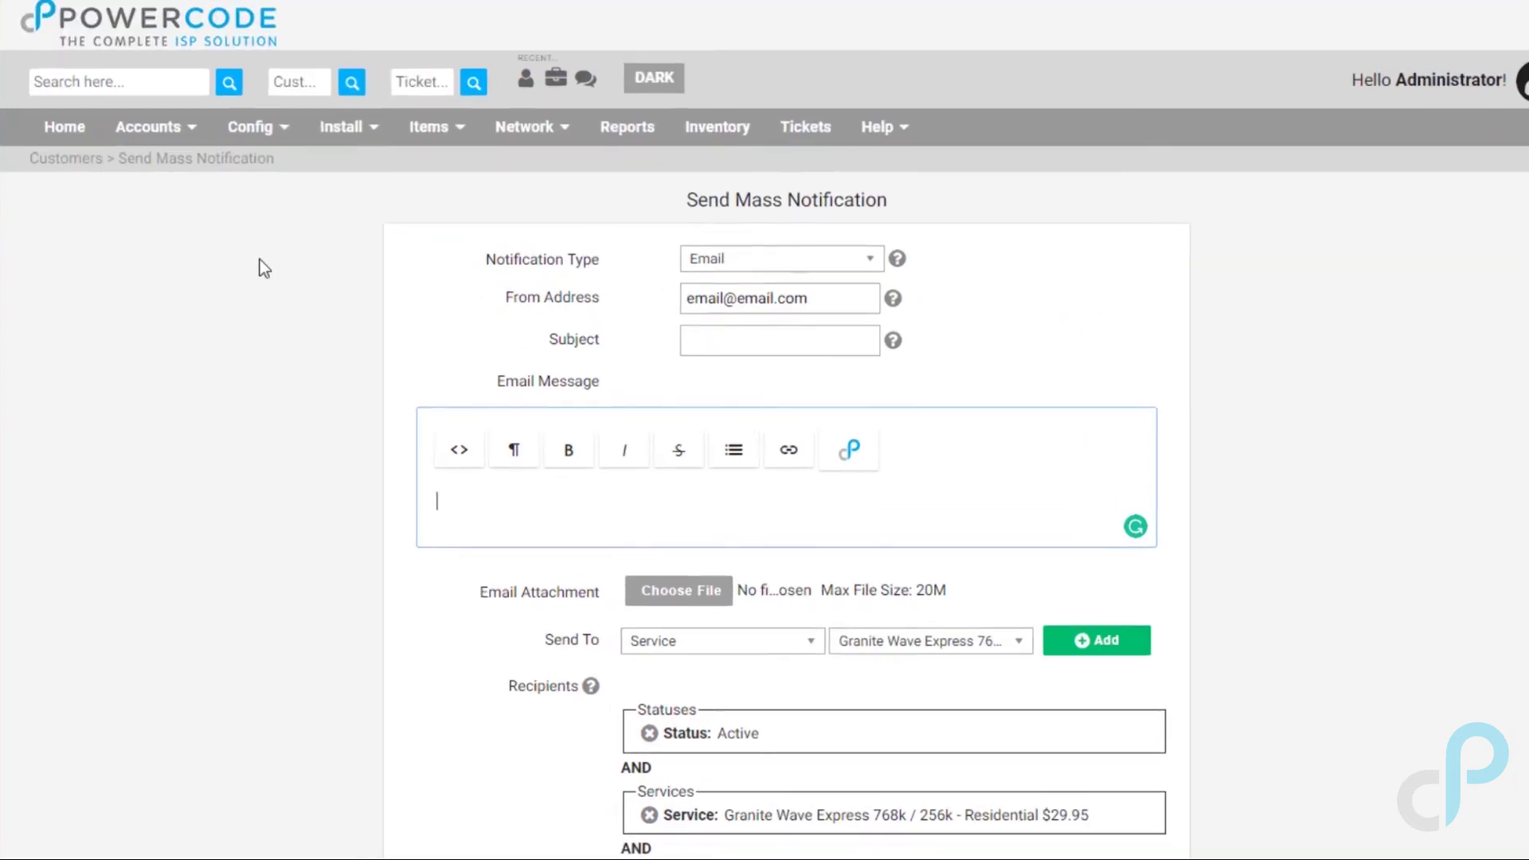
left_click(177, 169)
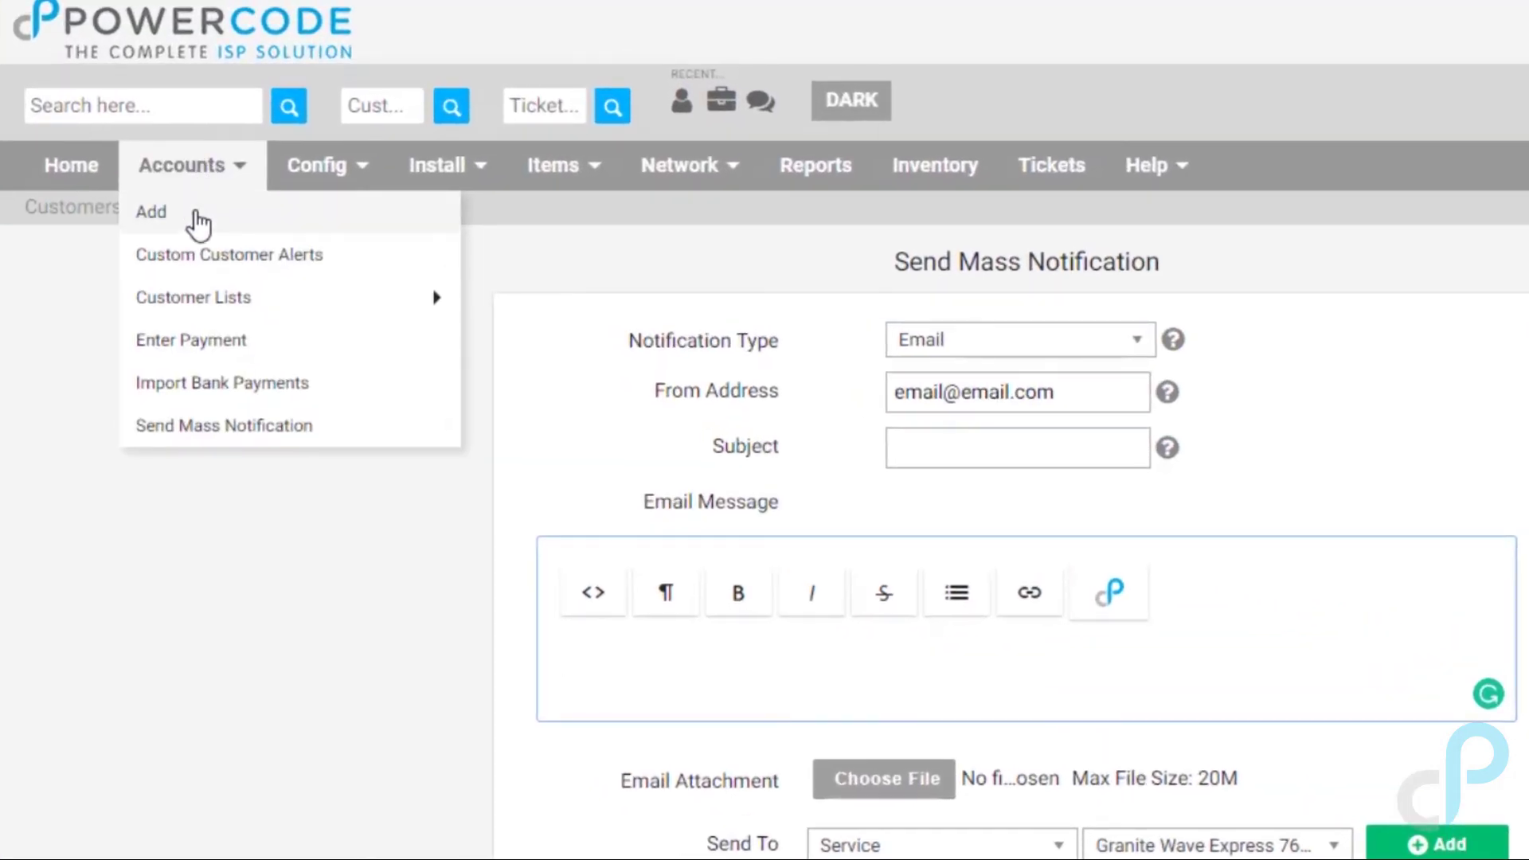
mouse_move(206, 283)
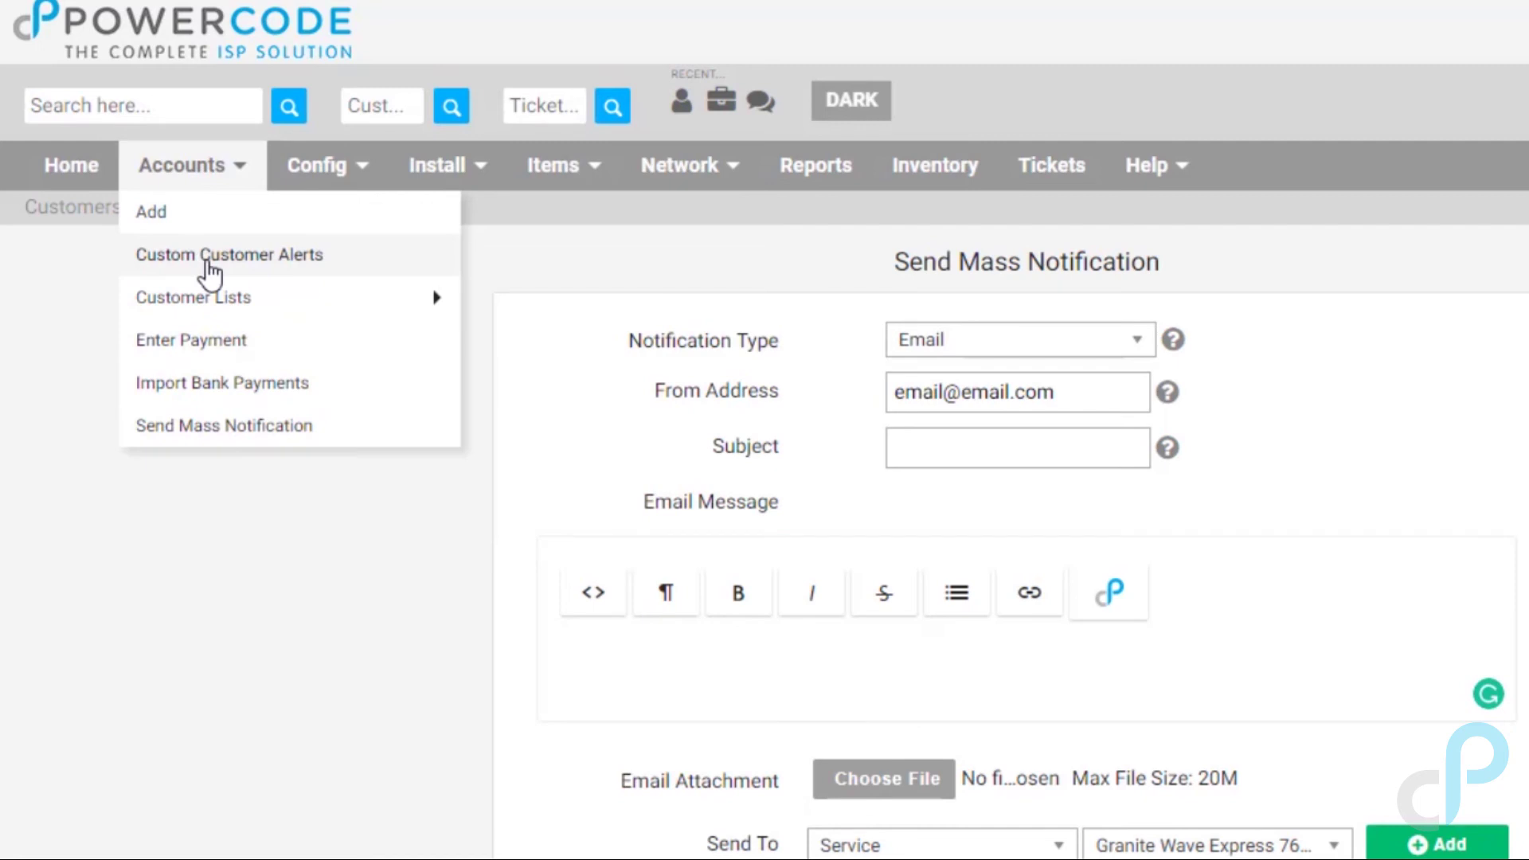
left_click(206, 256)
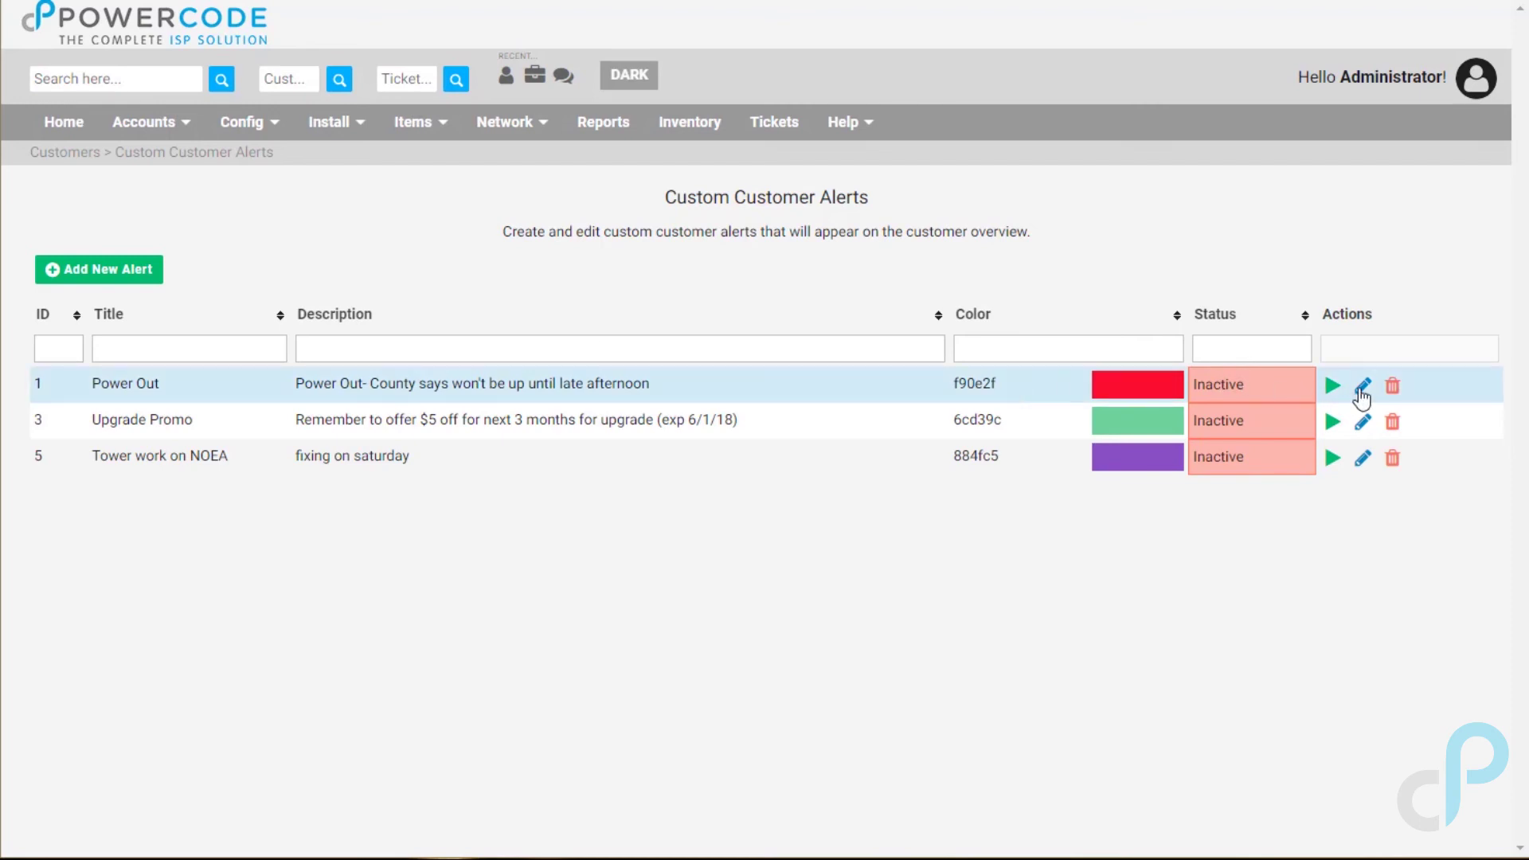
Open the Power Out alert, check its color and the categories it can affect, and save the alert.
left_click(1362, 389)
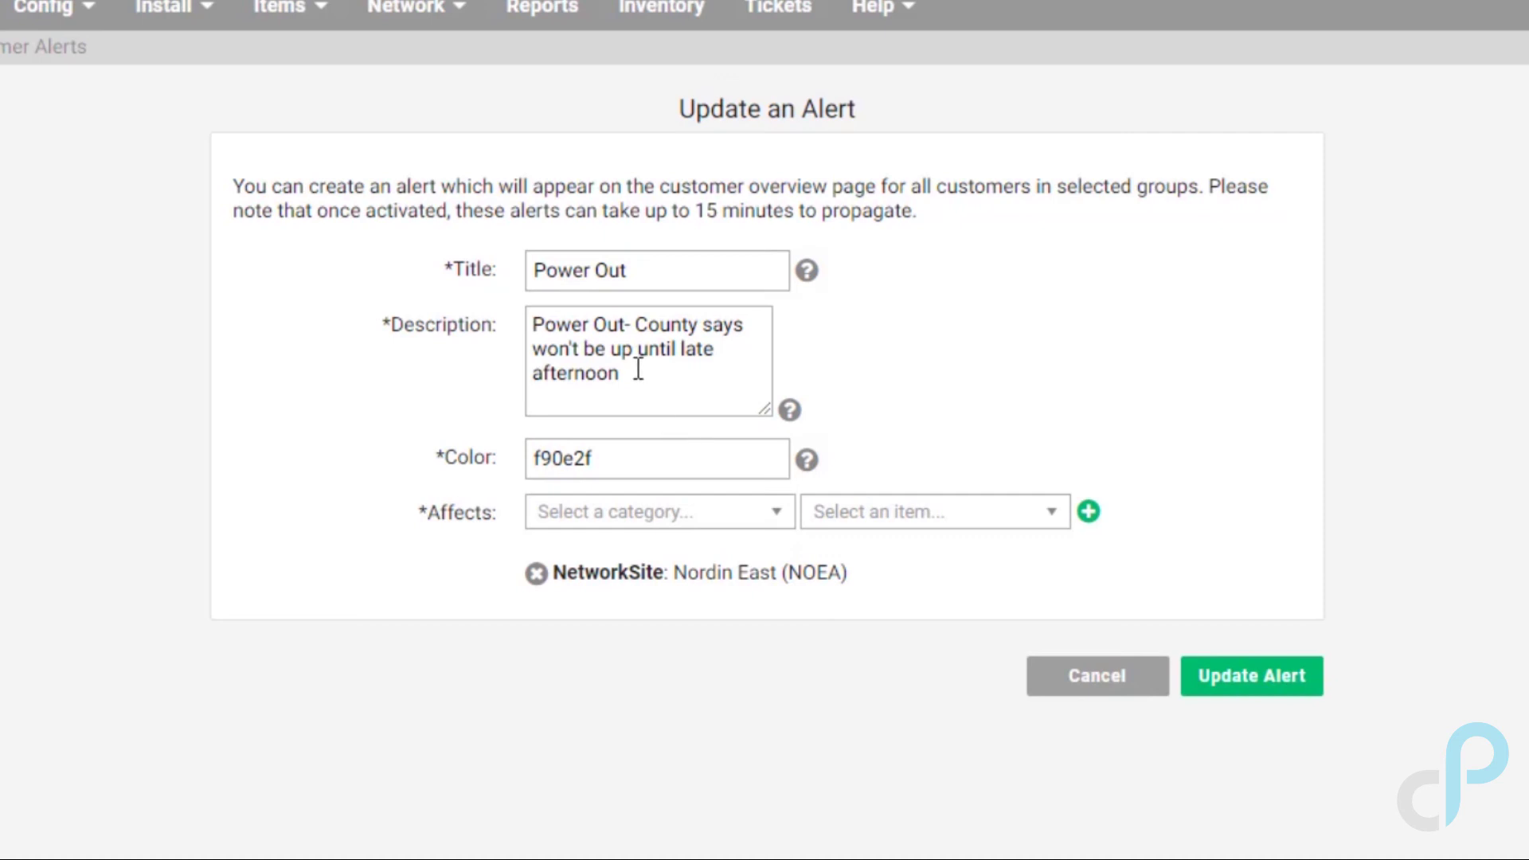
left_click(712, 464)
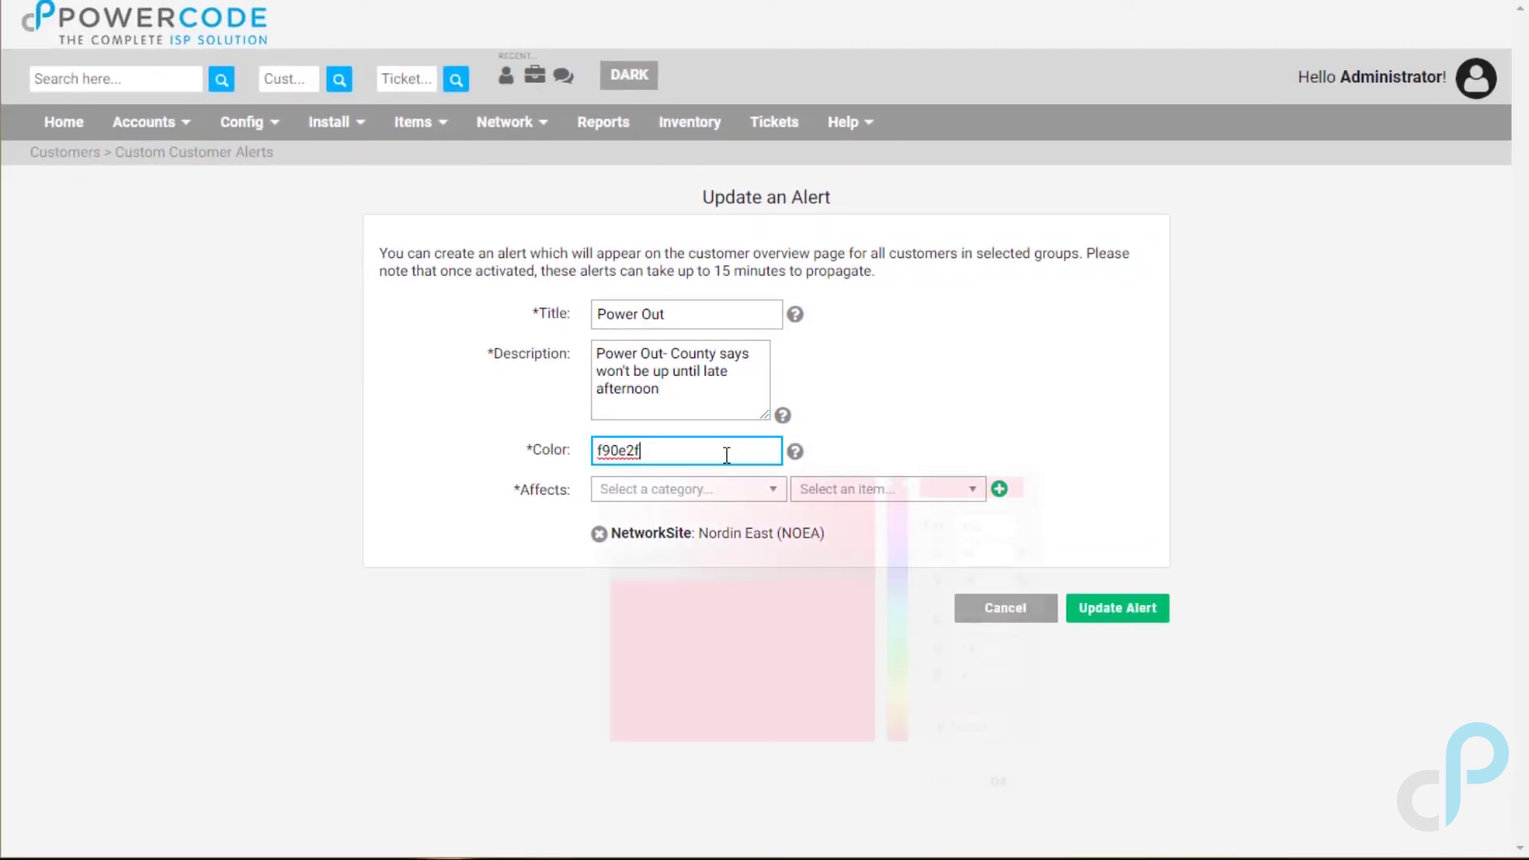
left_click(914, 365)
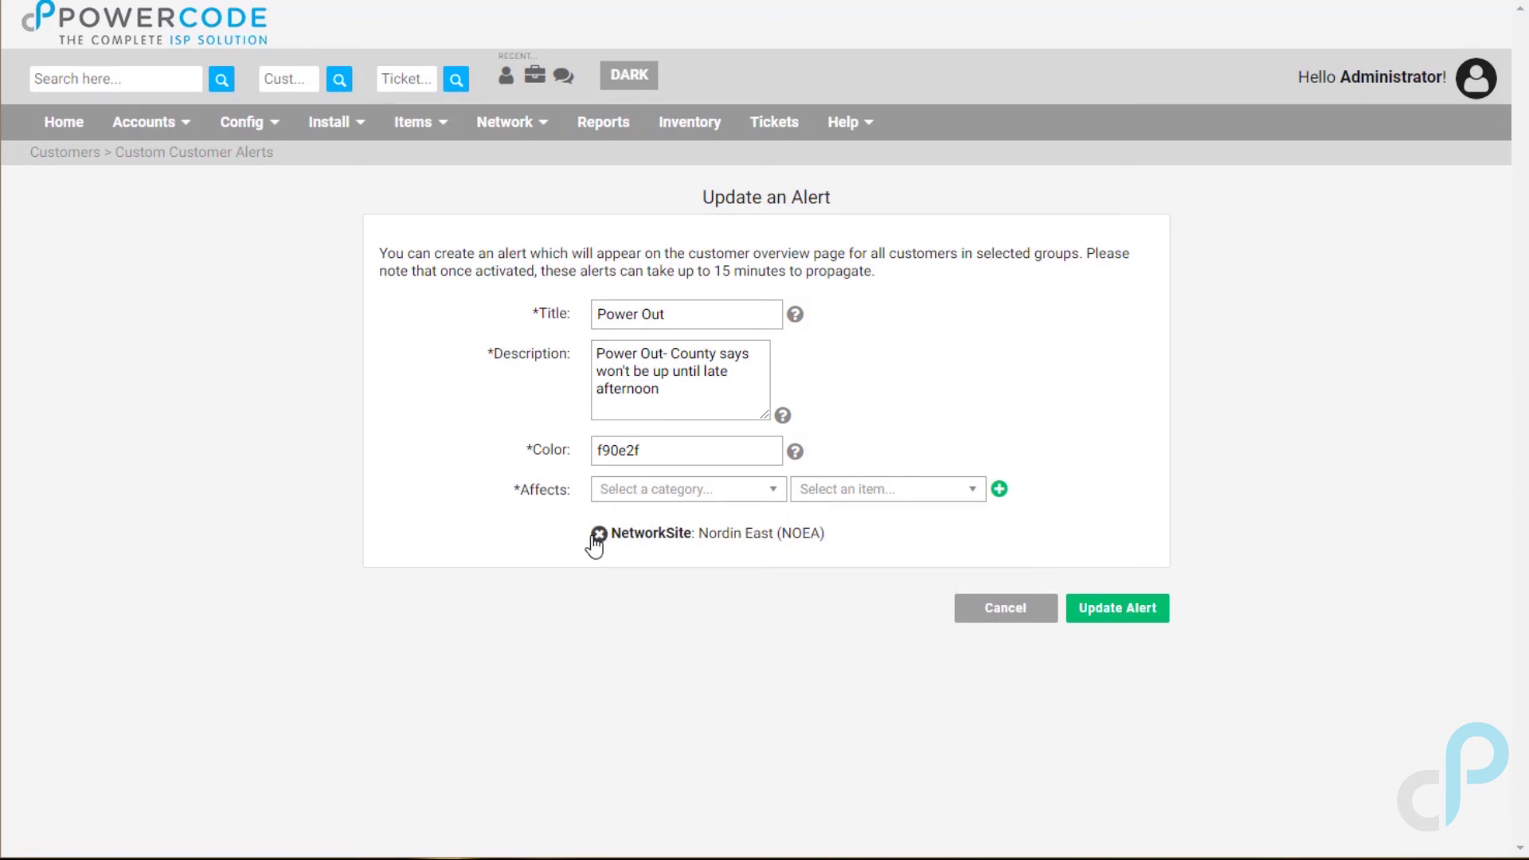
left_click(772, 489)
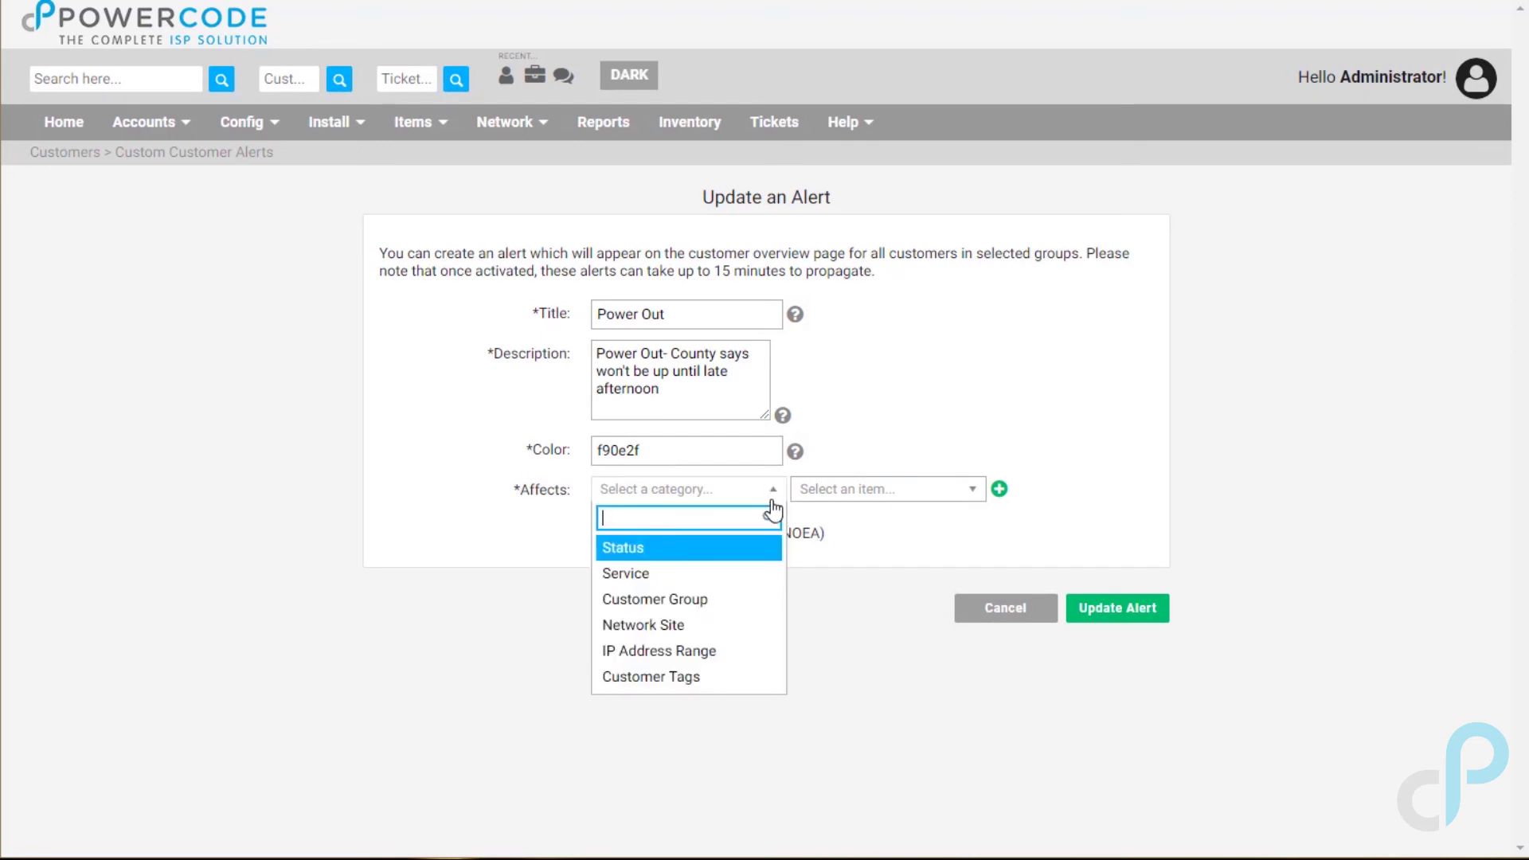
left_click(510, 648)
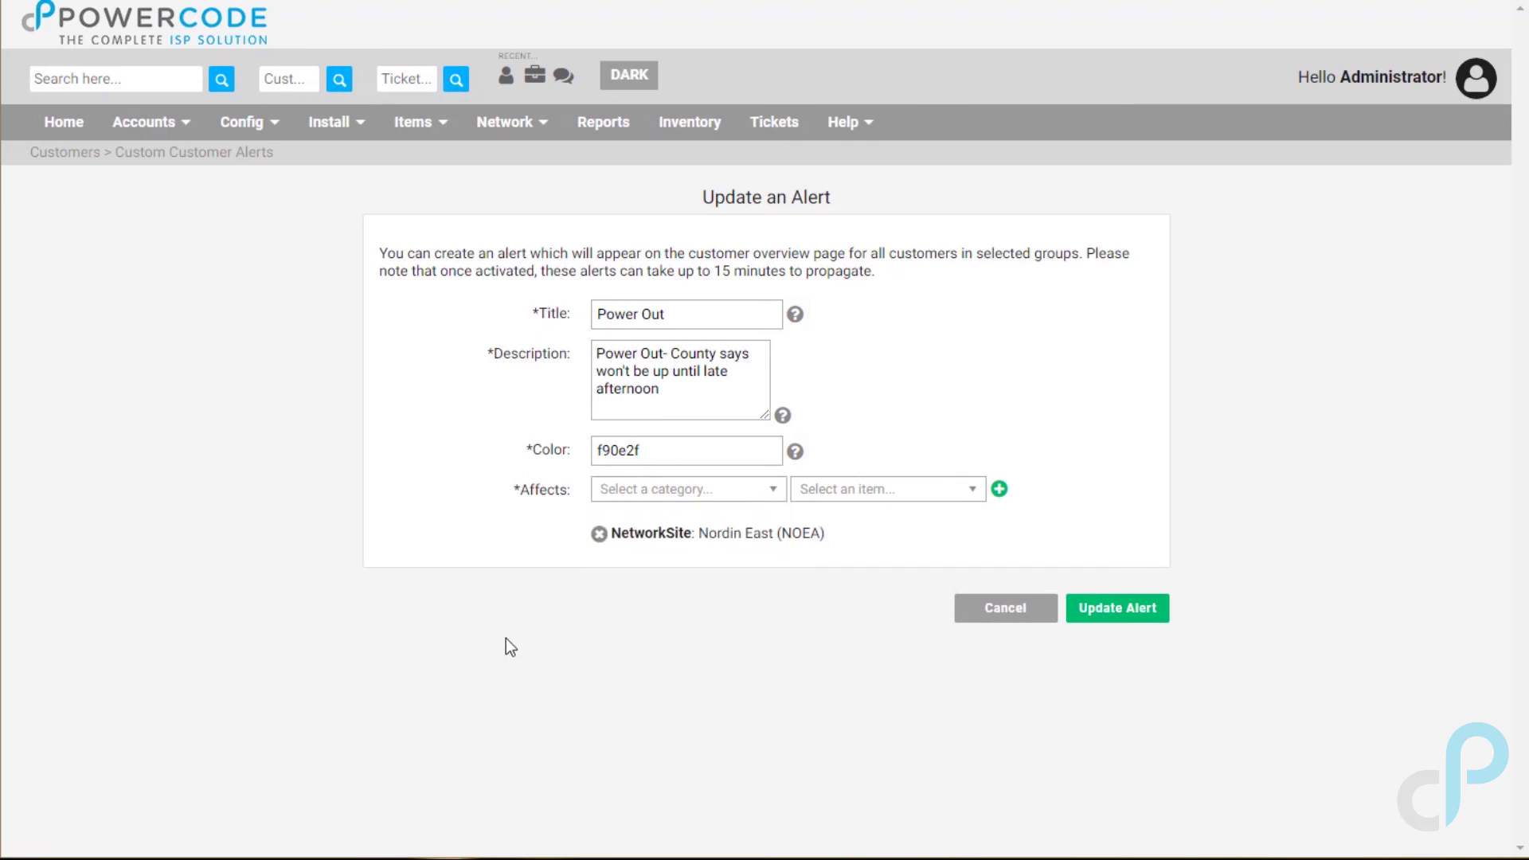
left_click(1111, 611)
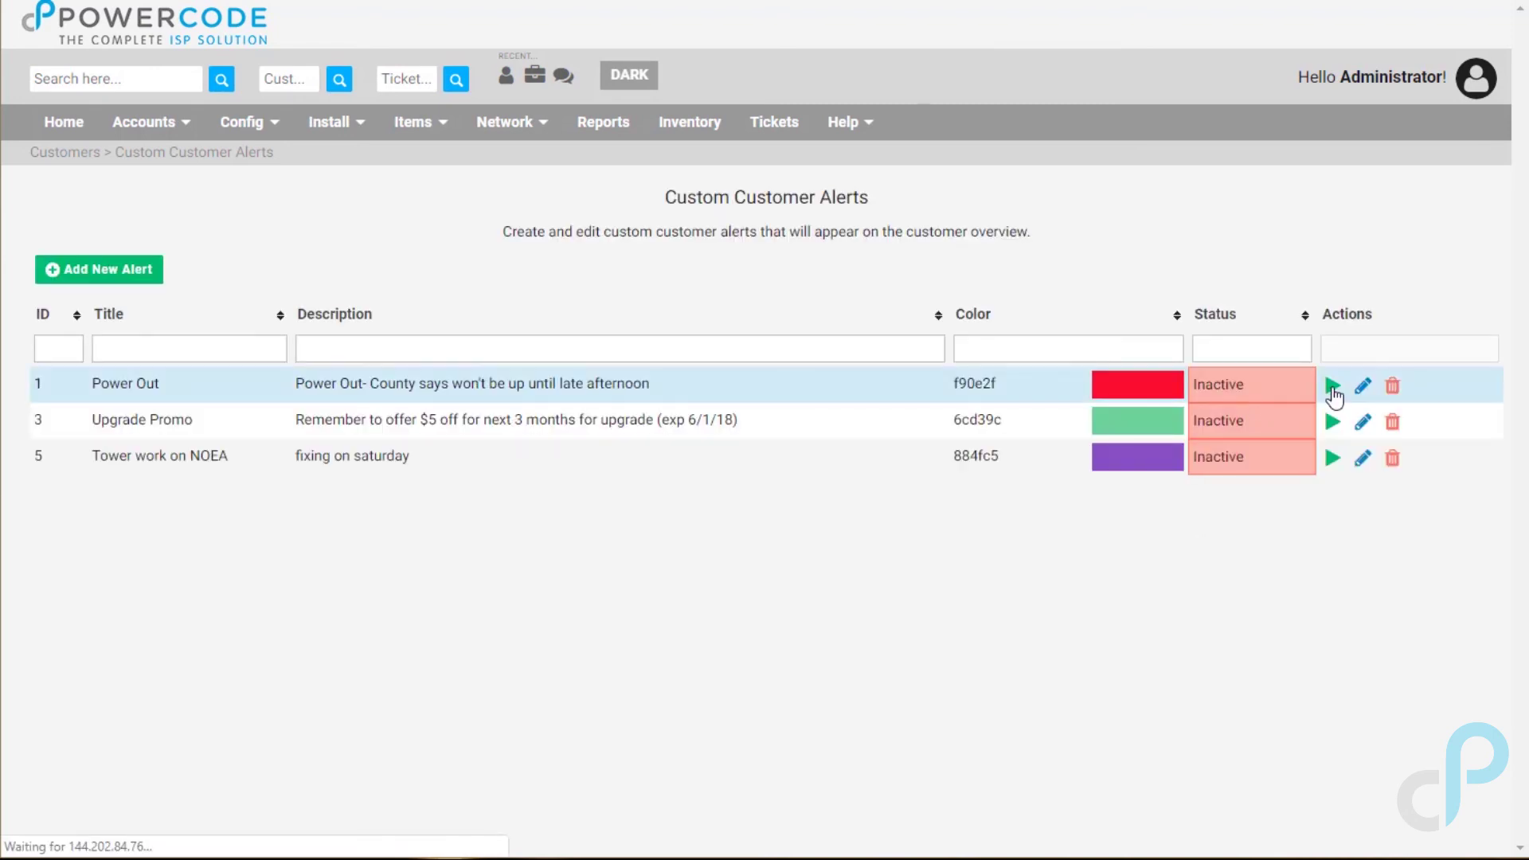
Activate the Power Out and Upgrade Promo customer alerts.
left_click(1333, 387)
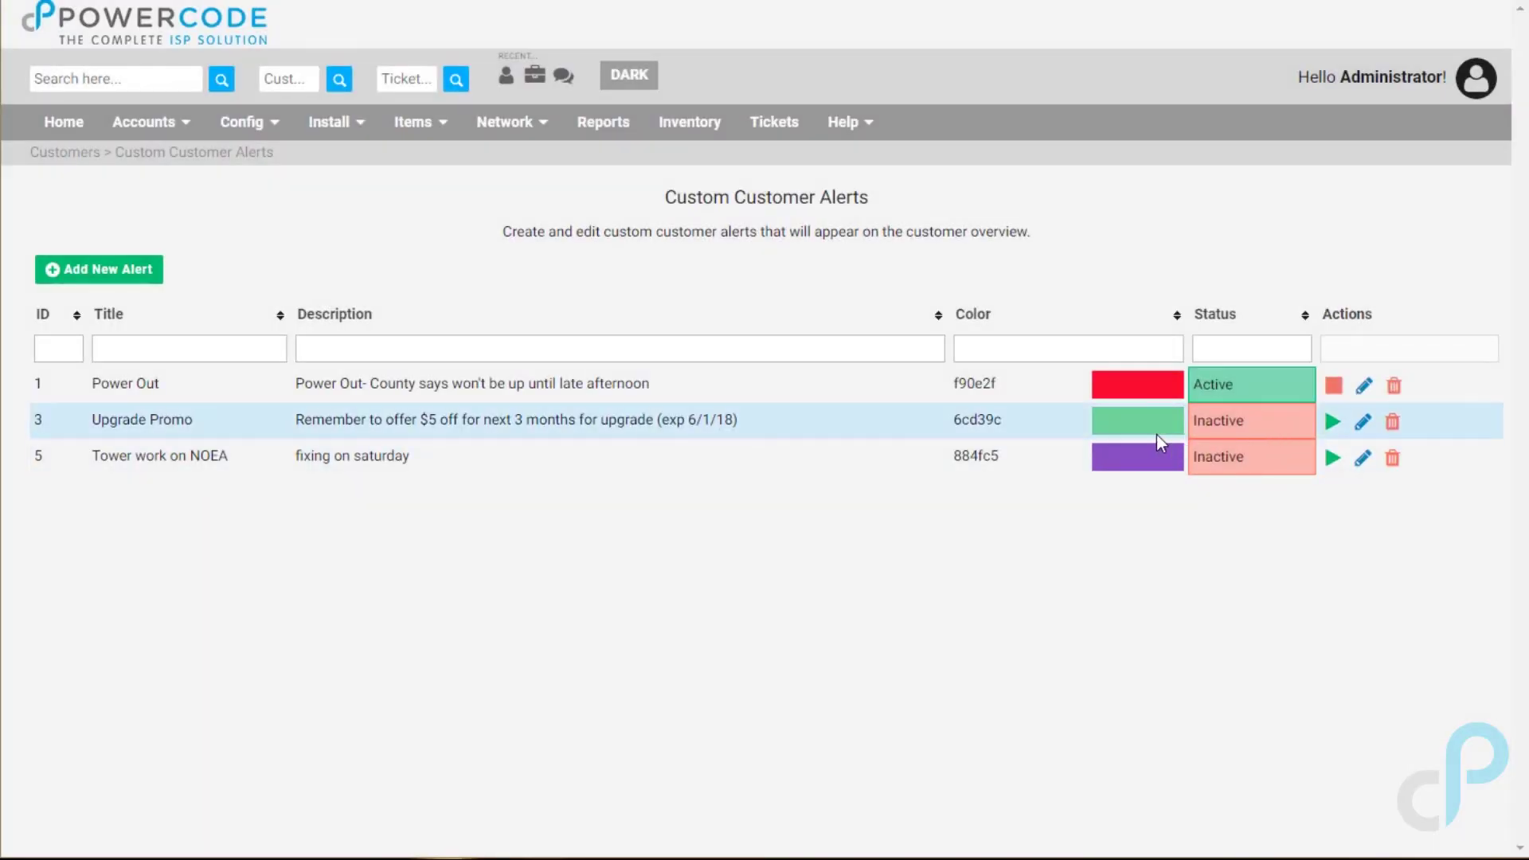
left_click(1333, 421)
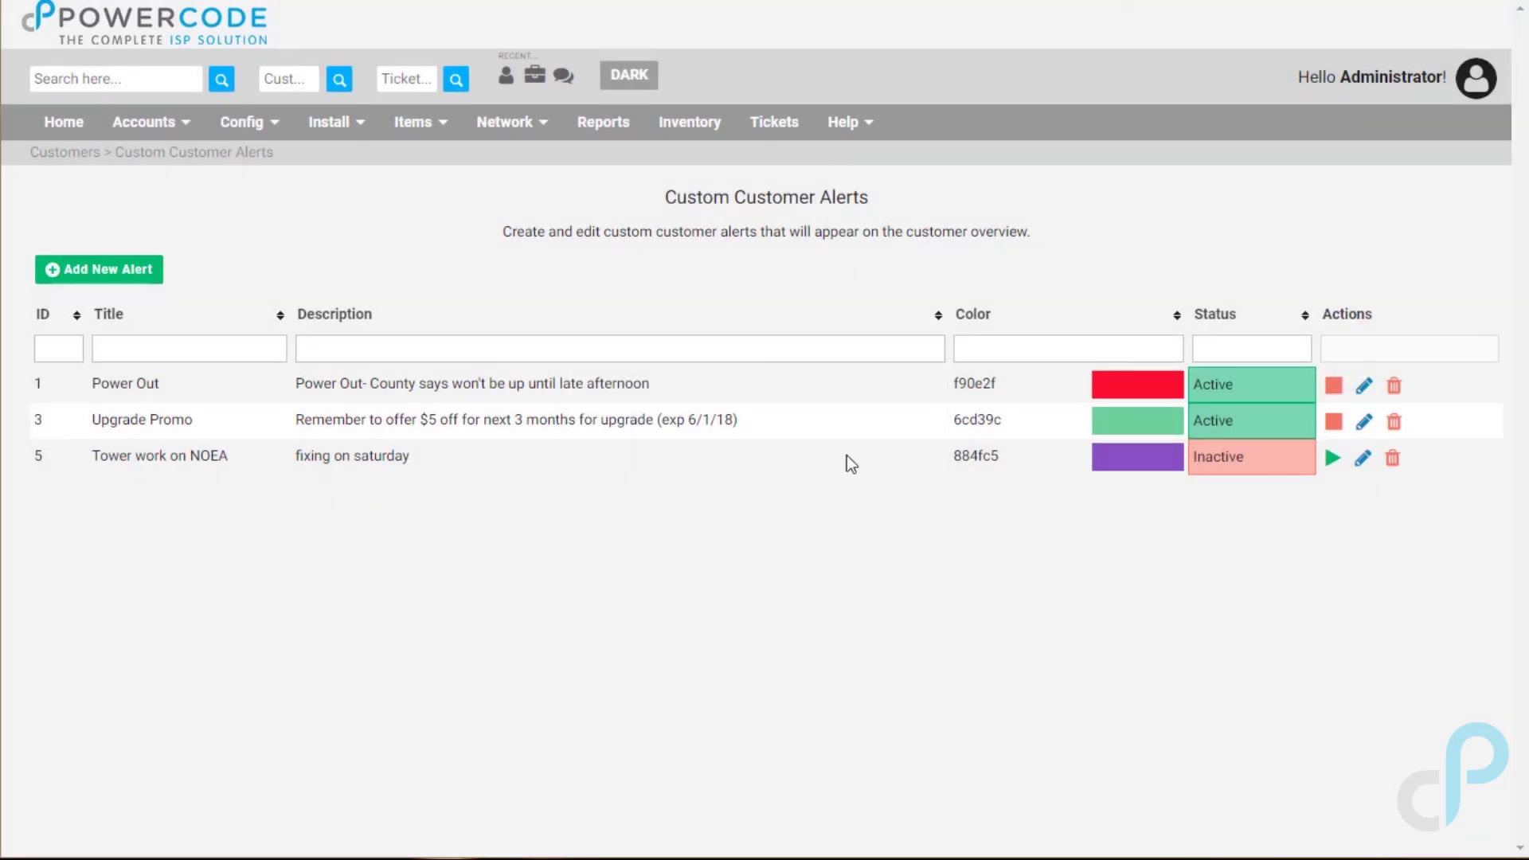
Open the recent customer Sticky Fingers BBQ and dismiss the Power Out alert on the customer overview.
left_click(506, 78)
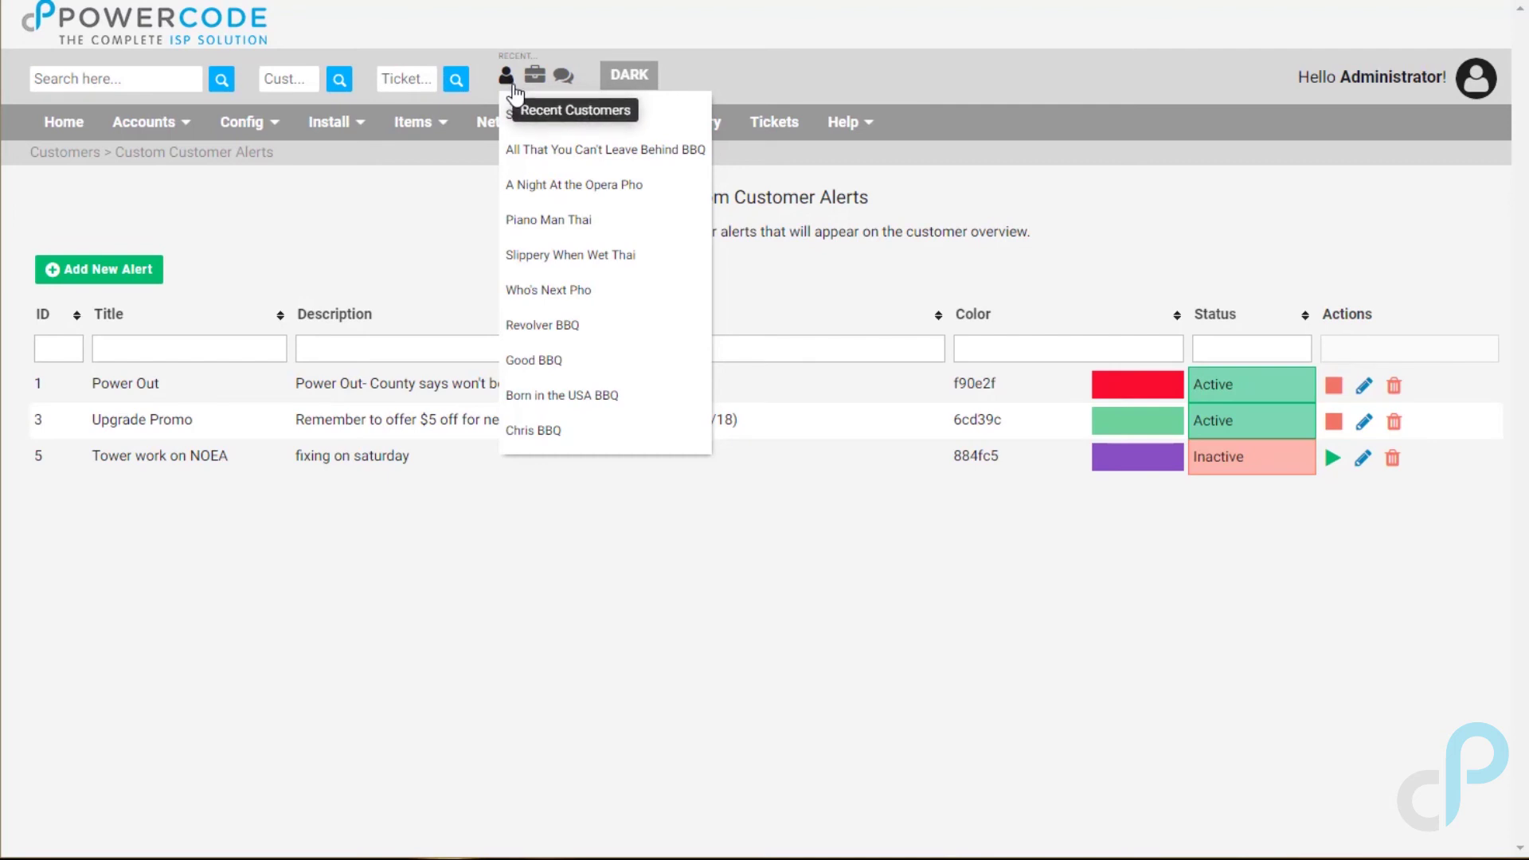
left_click(515, 120)
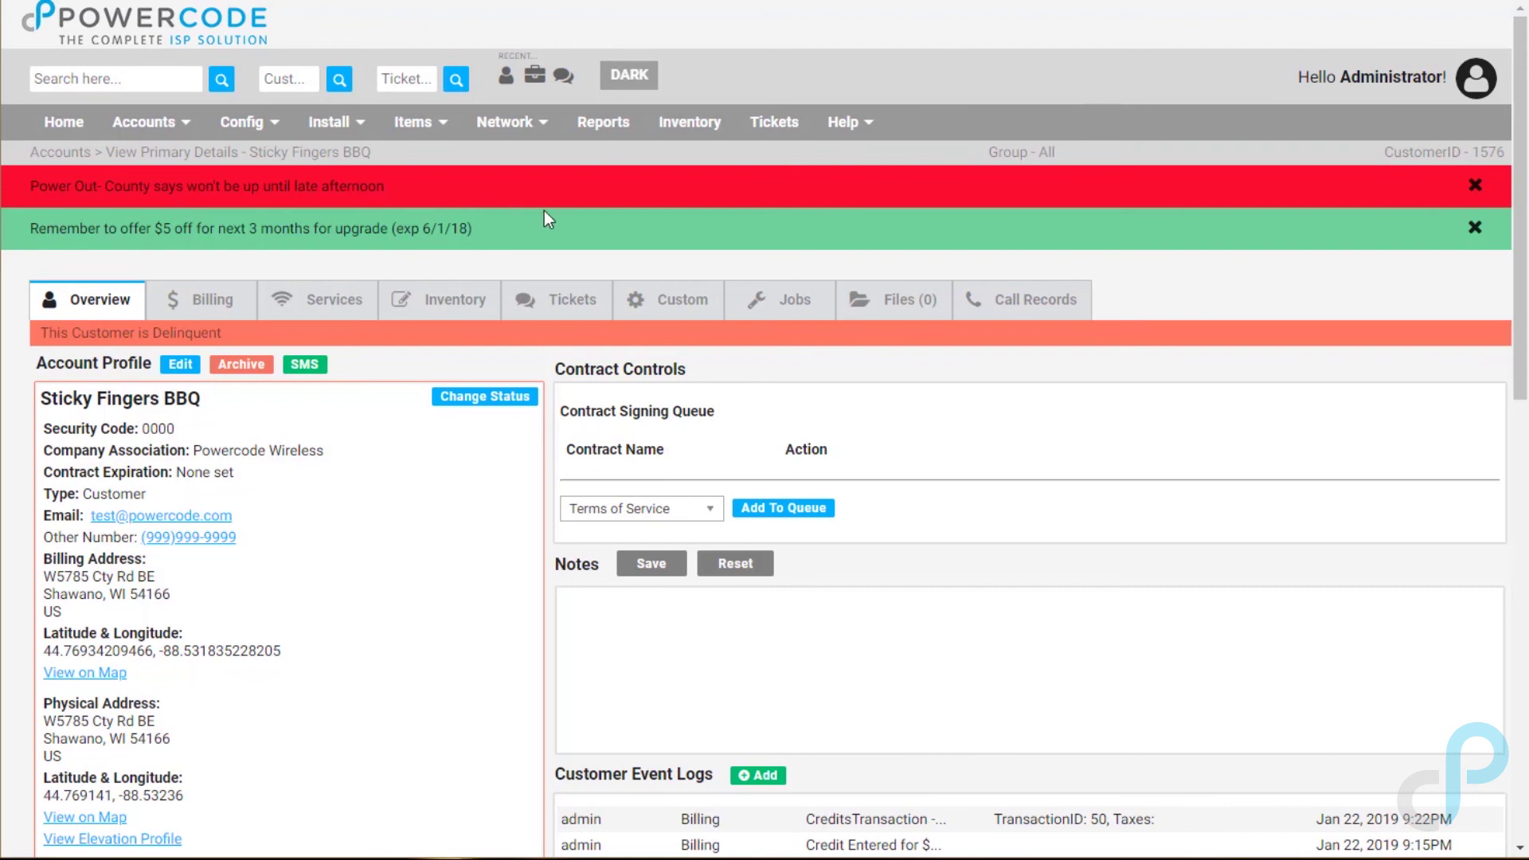
left_click(1478, 186)
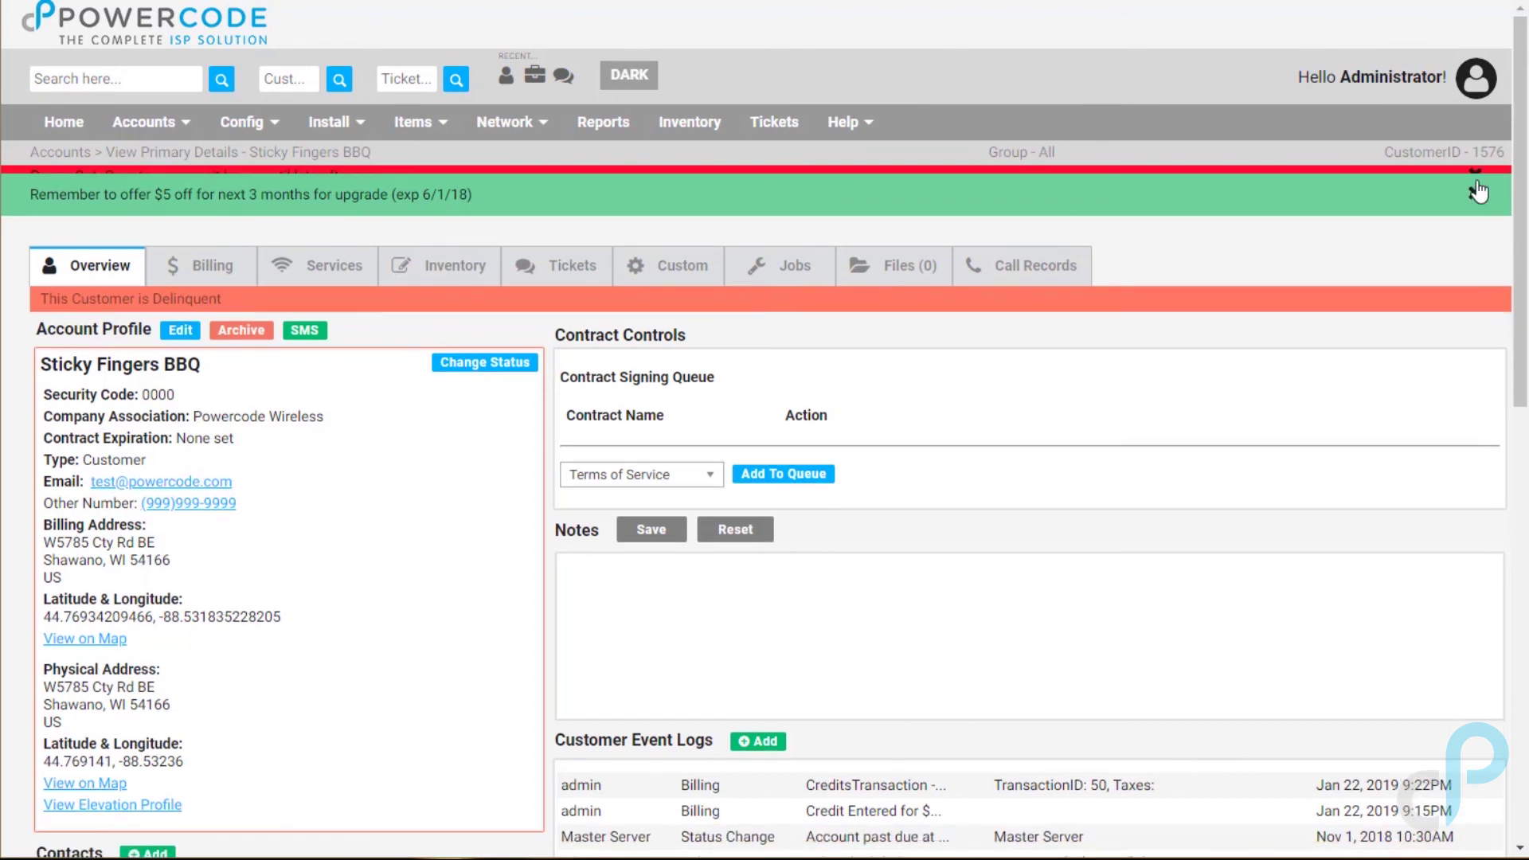